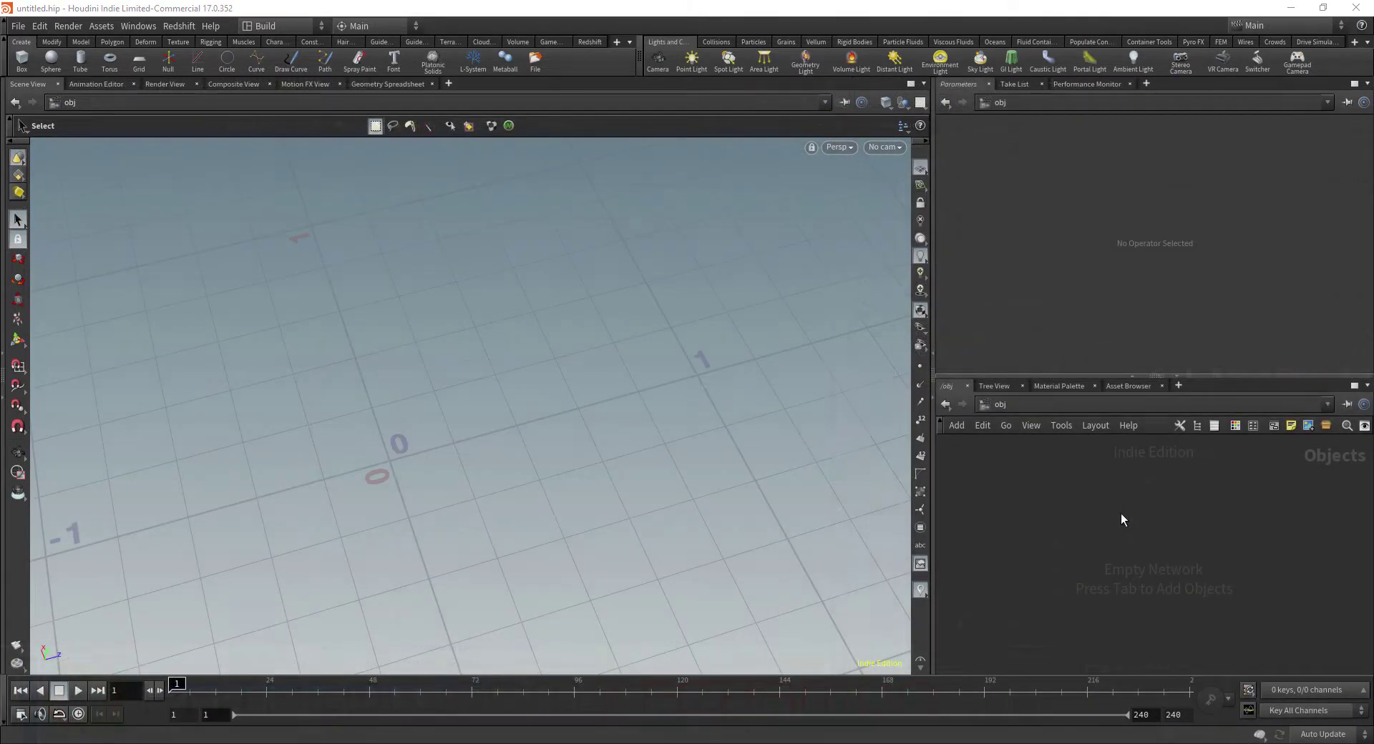
# Create a geometry object in the empty scene network and go inside it
pyautogui.press('Tab')
pyautogui.write('geo')
pyautogui.press('Return')
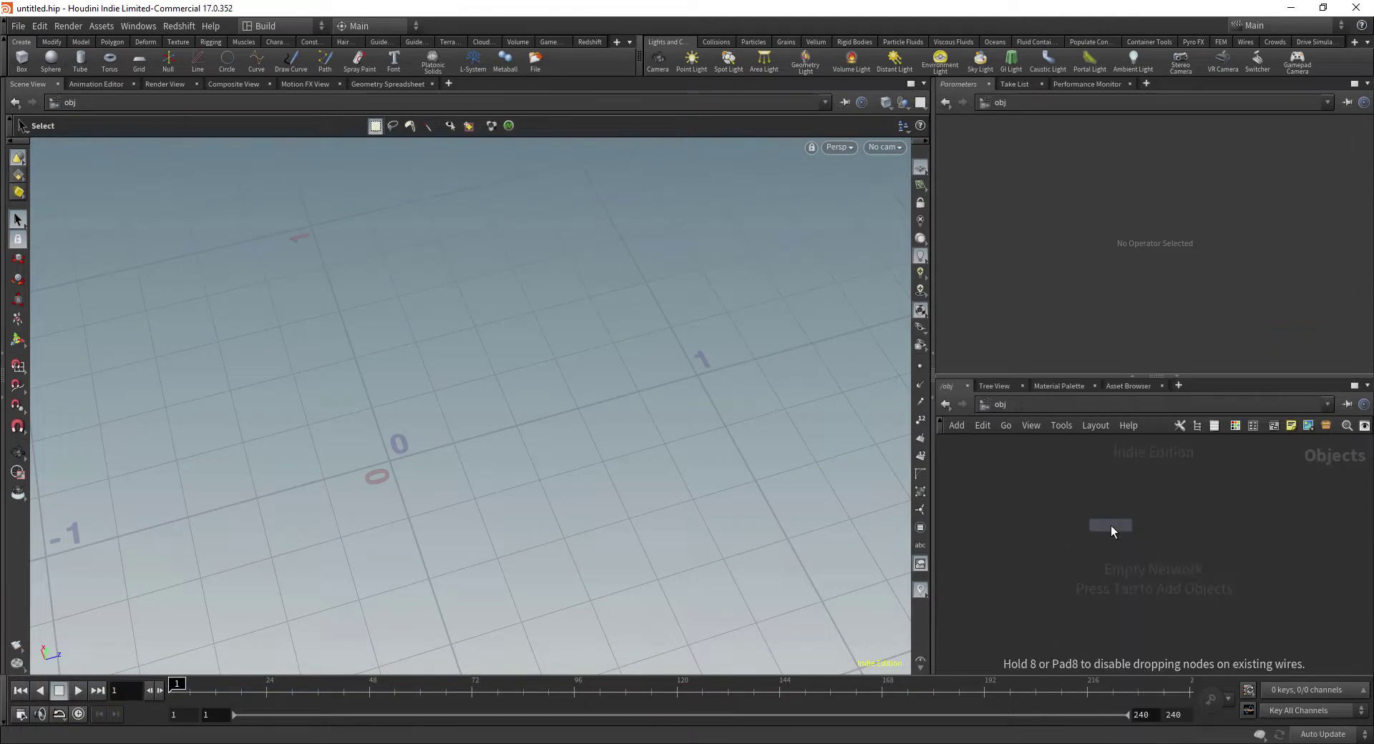
pyautogui.click(1111, 525)
pyautogui.press('Return')
# Add a Torus node to the geometry network
pyautogui.press('Tab')
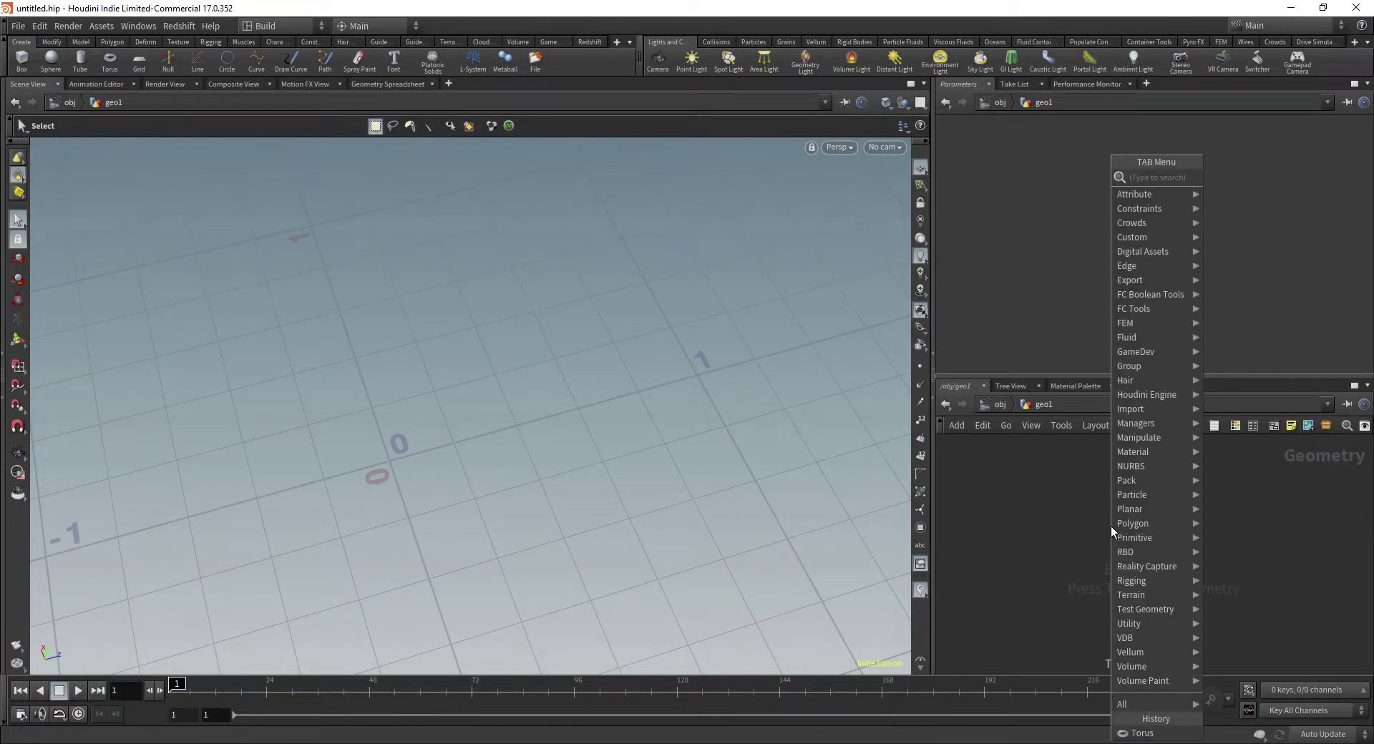
pyautogui.write('tor')
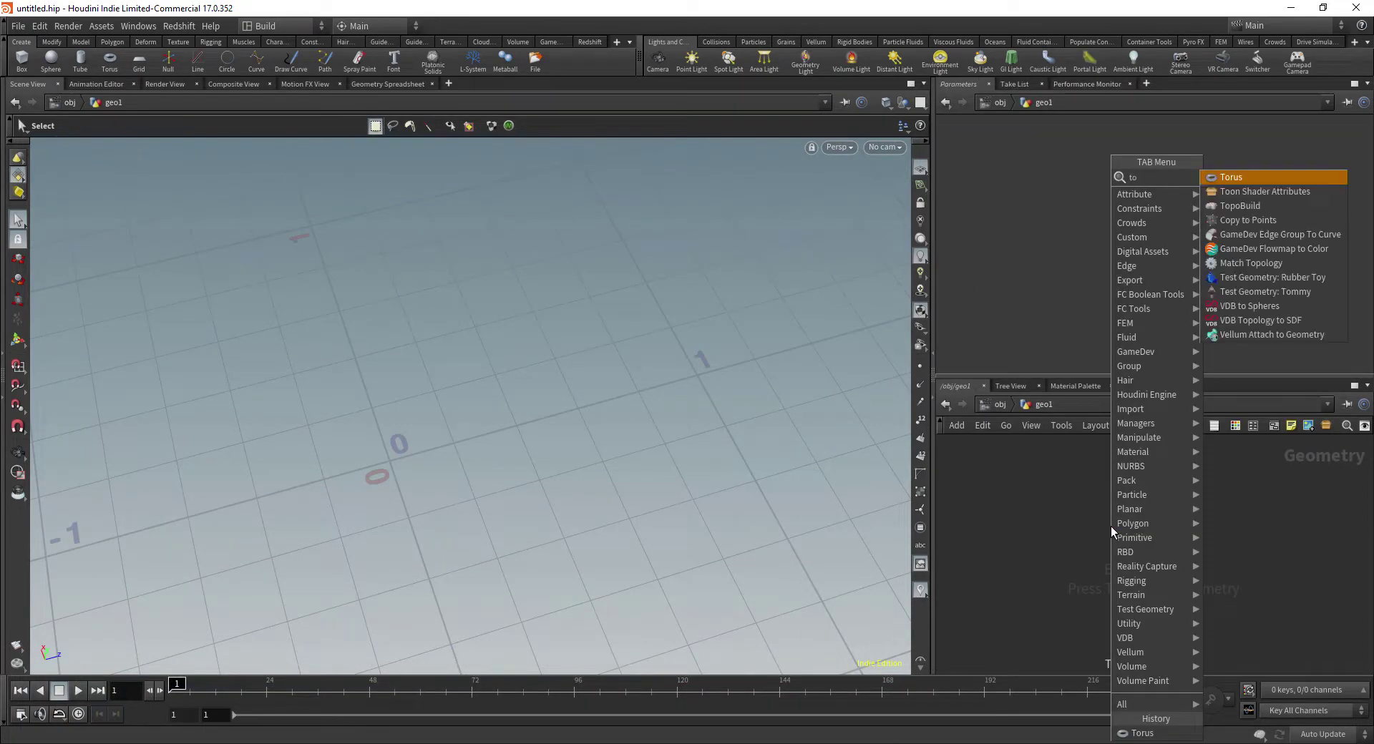
pyautogui.press('Return')
pyautogui.click(1111, 526)
pyautogui.press('h')
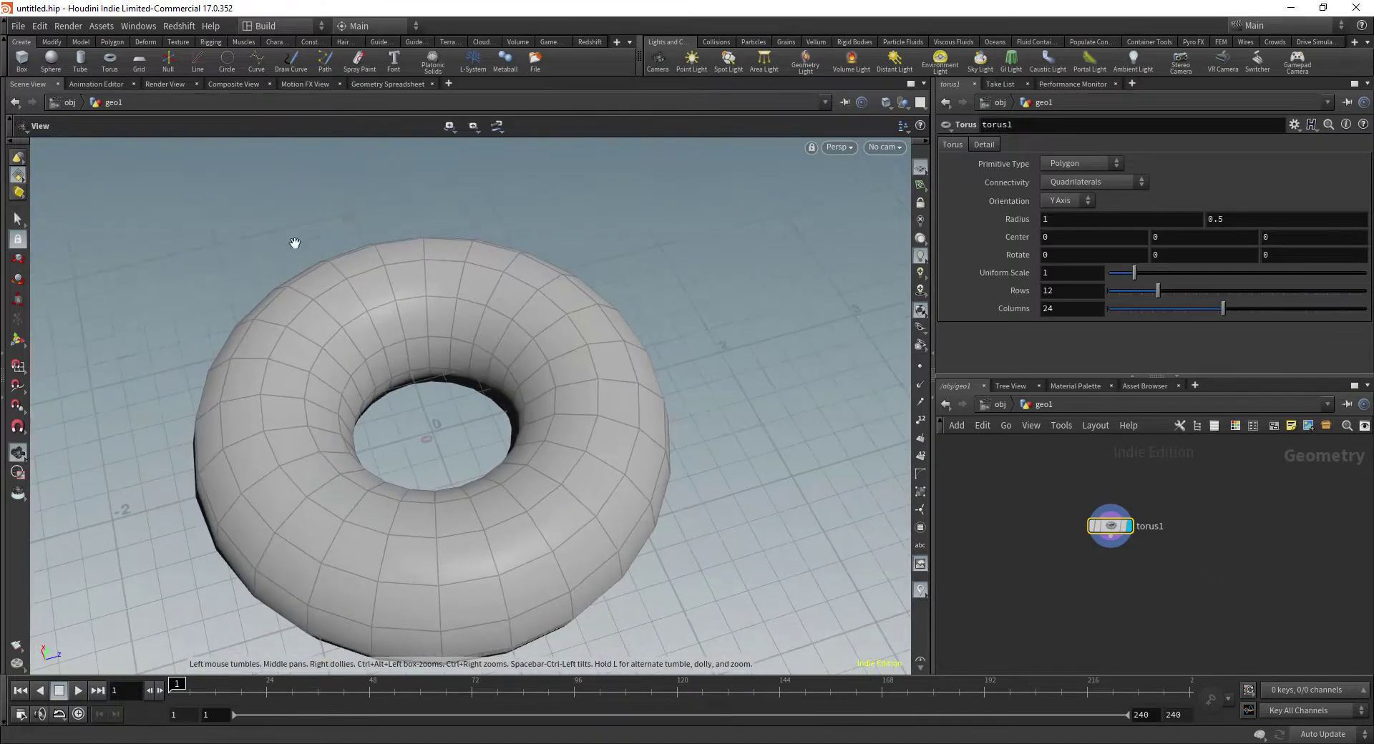
# Set the torus's uniform scale to .01
pyautogui.click(1064, 272)
pyautogui.write('.0')
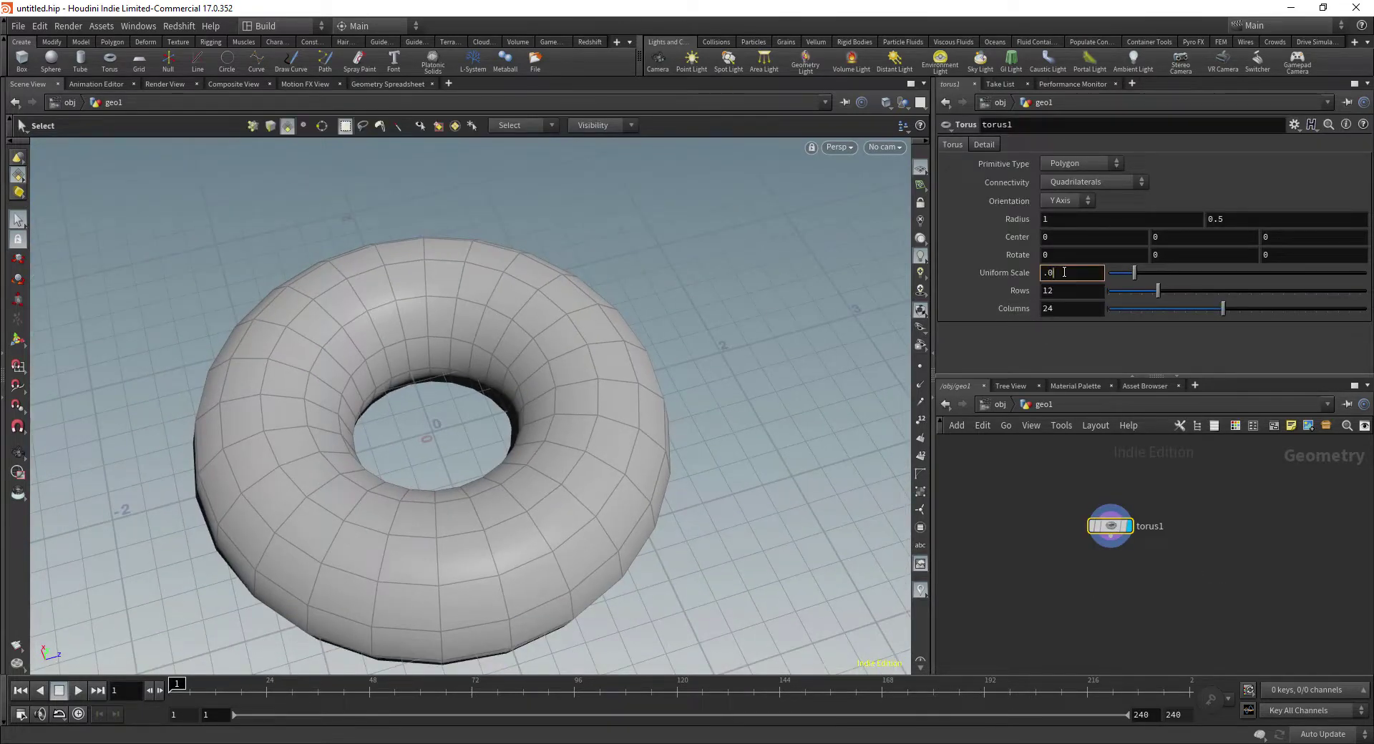
pyautogui.write('1')
pyautogui.press('Return')
pyautogui.scroll(5, 319, 441)
pyautogui.press('Escape')
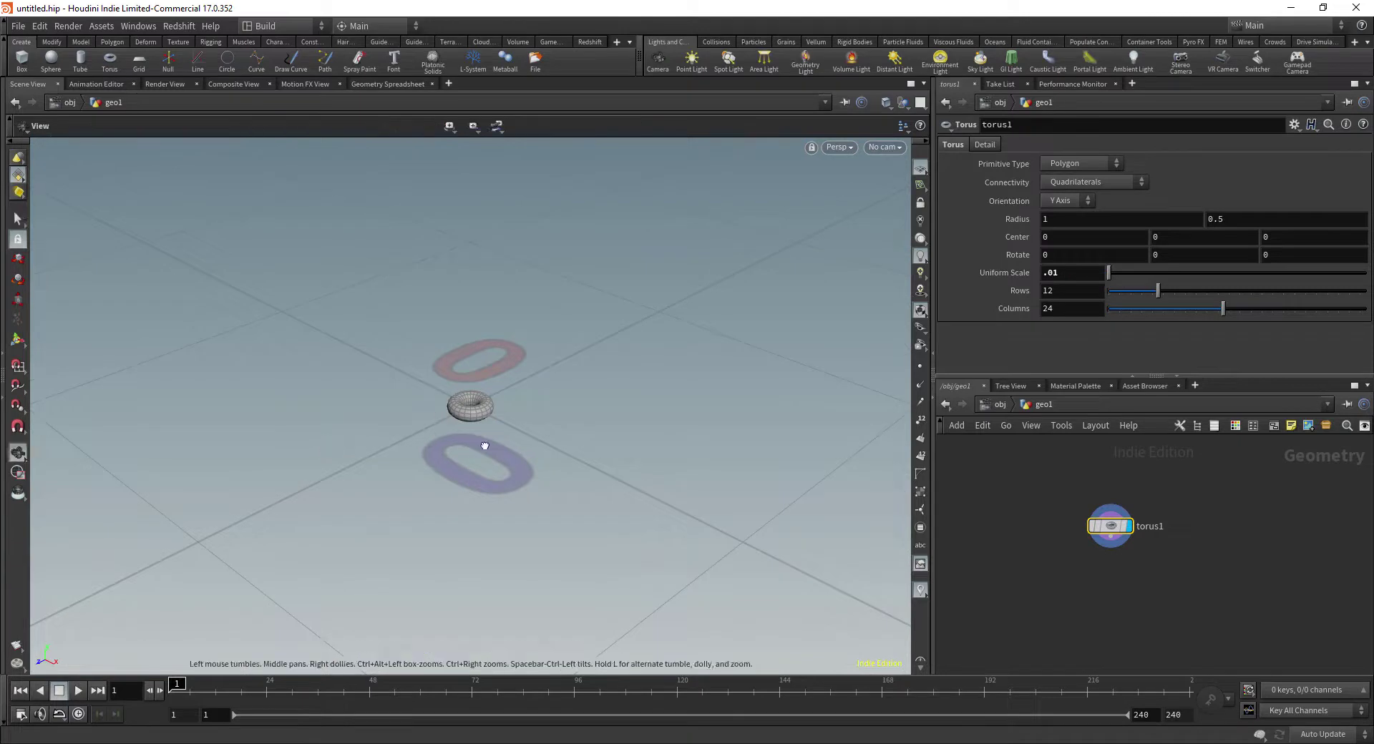
pyautogui.moveTo(485, 446); pyautogui.dragTo(484, 465)
pyautogui.moveTo(484, 465); pyautogui.dragTo(647, 479, button='right')
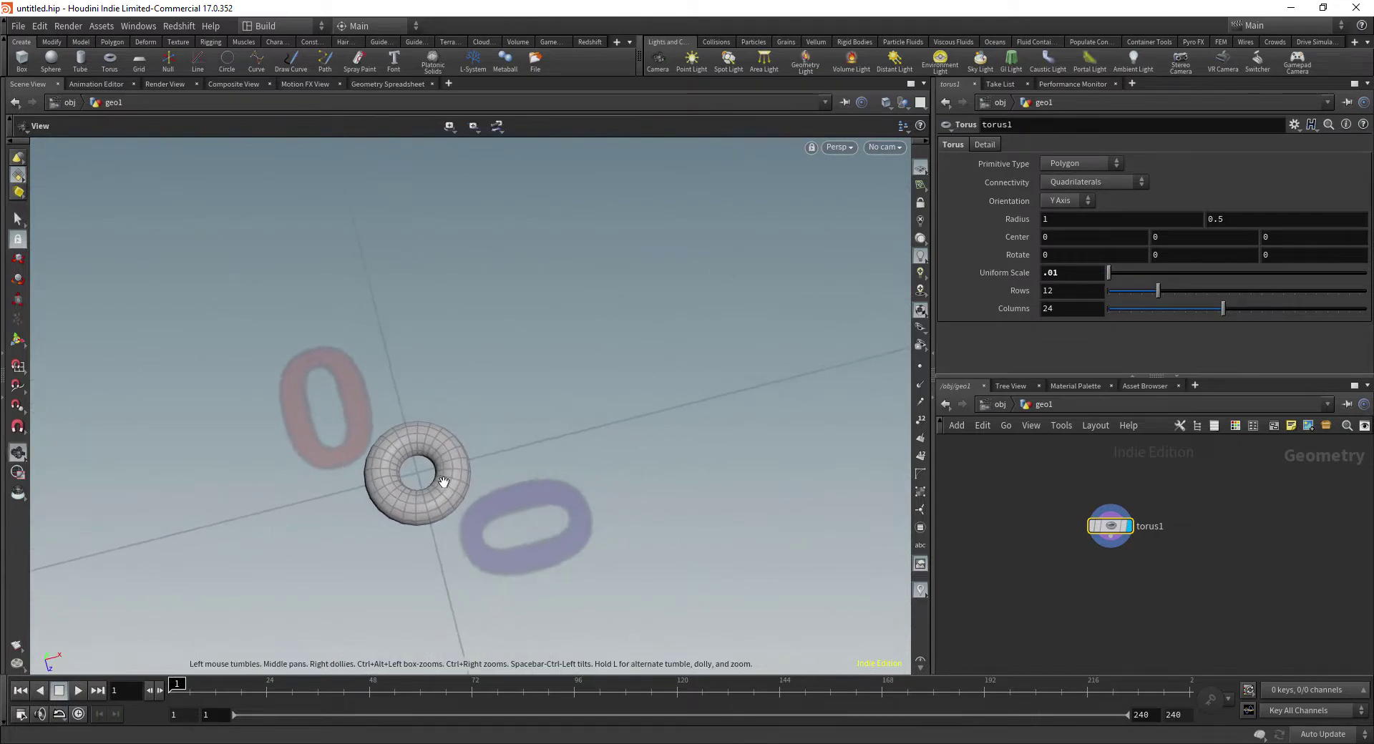
pyautogui.moveTo(443, 482); pyautogui.dragTo(359, 461)
pyautogui.press('s')
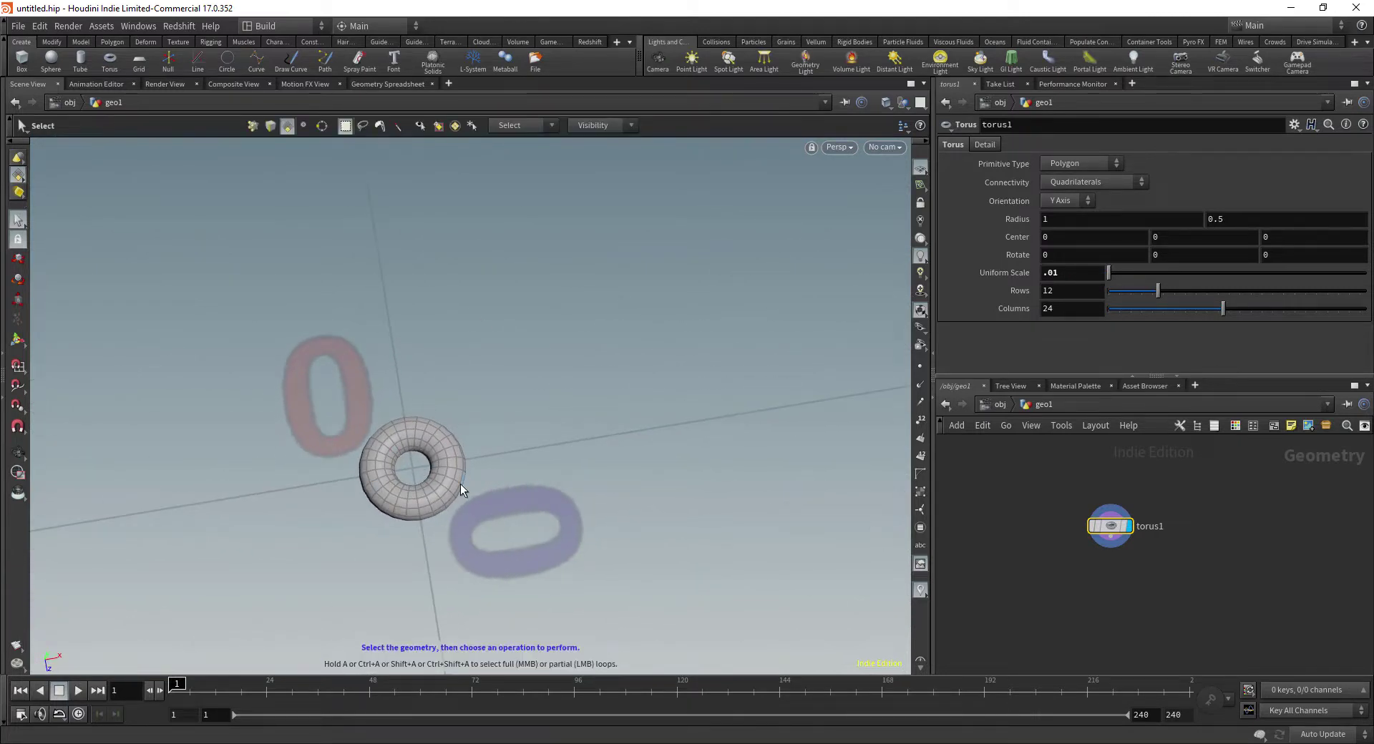
# Turn off U Wrap on the torus and set its end U angle to 180 to leave half a ring
pyautogui.click(990, 144)
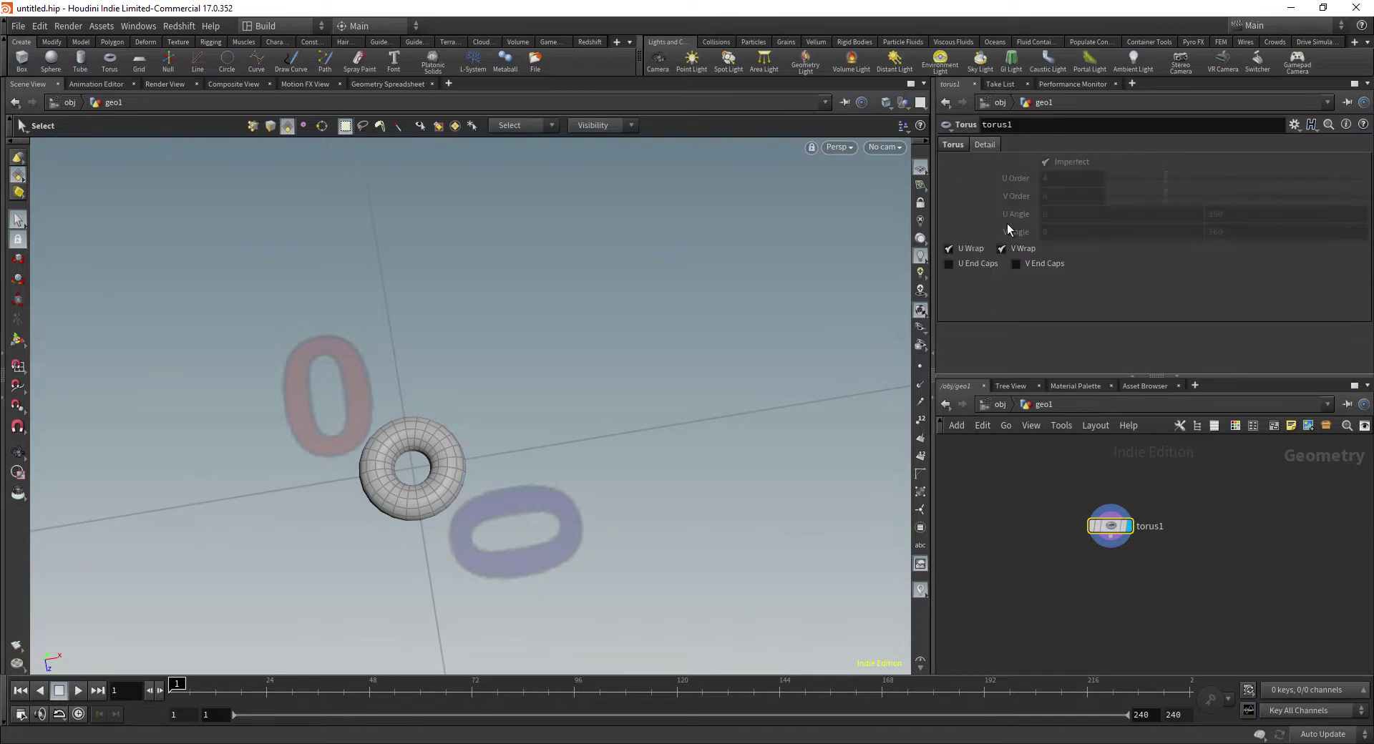
pyautogui.click(949, 249)
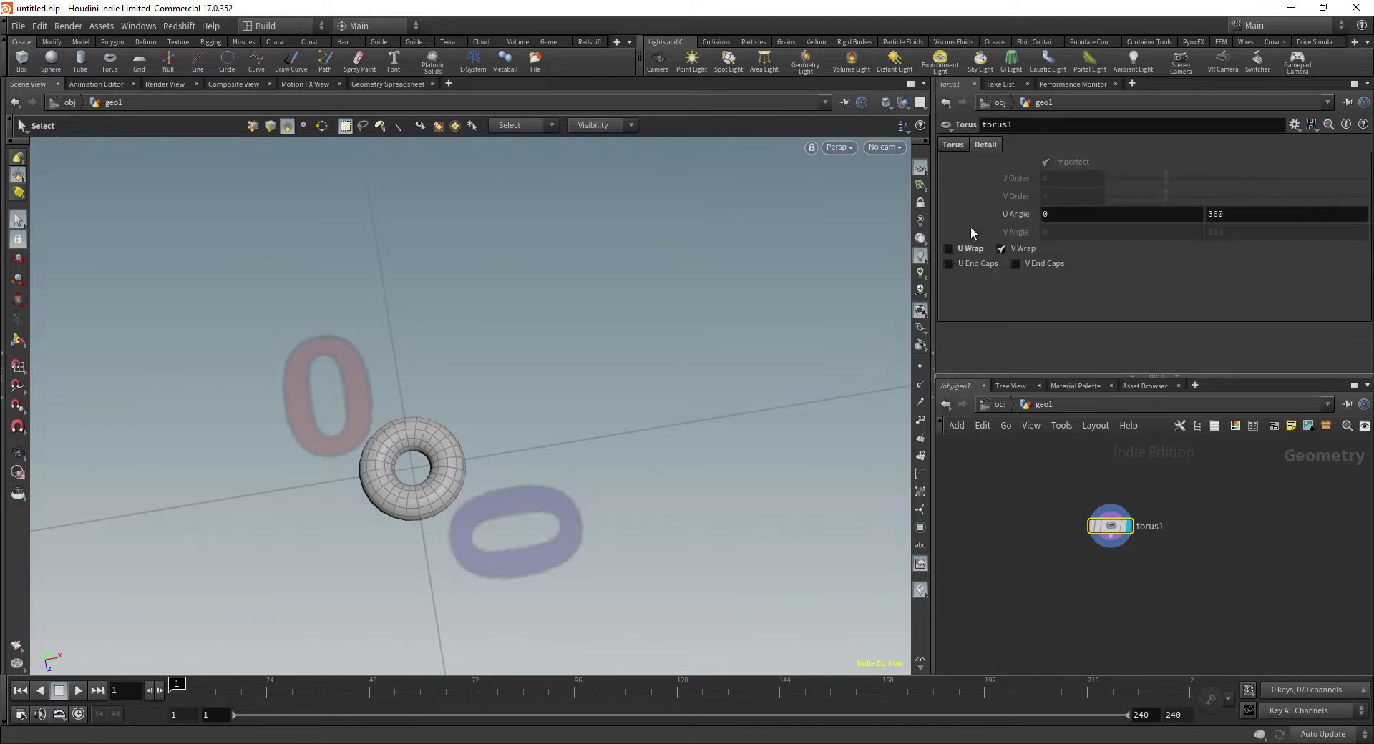
pyautogui.click(1232, 218)
pyautogui.write('180')
pyautogui.press('Return')
pyautogui.press('Escape')
pyautogui.moveTo(568, 482); pyautogui.dragTo(475, 376)
pyautogui.press('s')
# Append a Transform node to the torus
pyautogui.click(1115, 548)
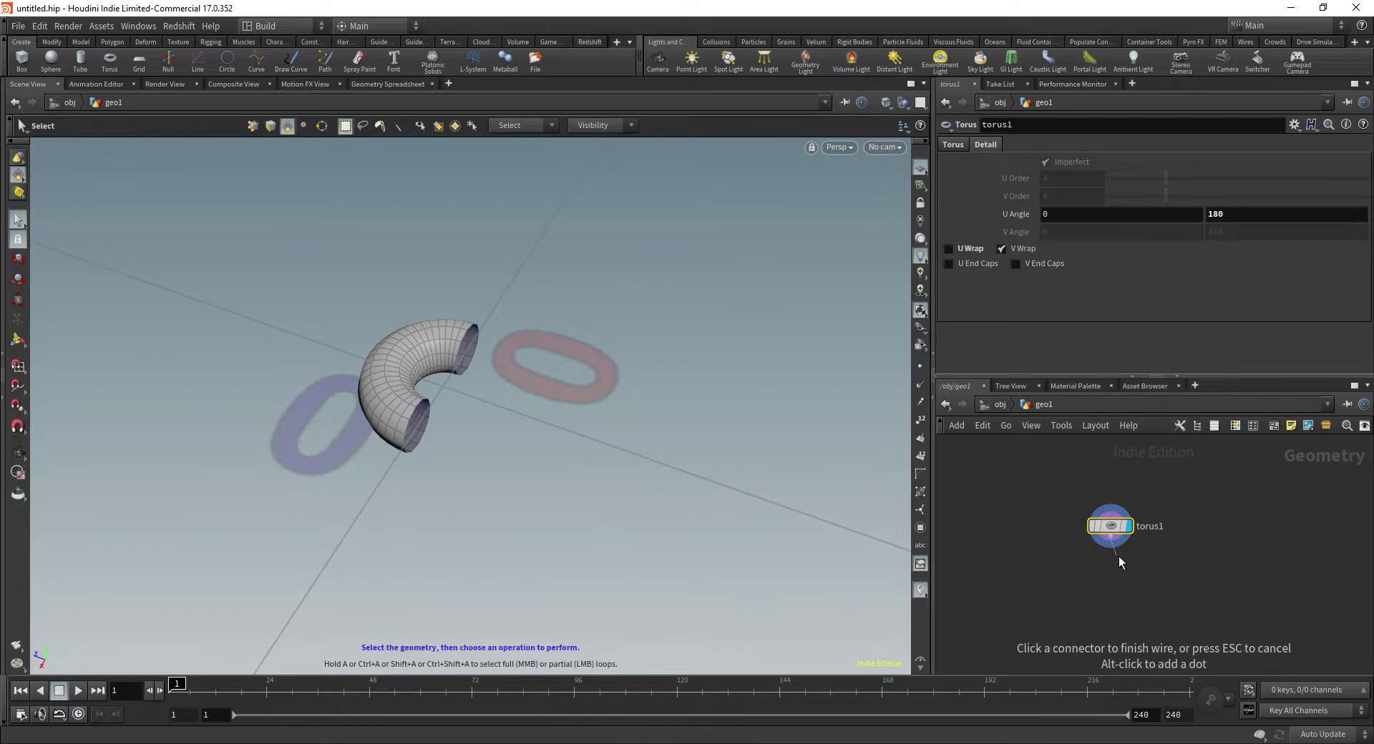
pyautogui.click(1119, 556)
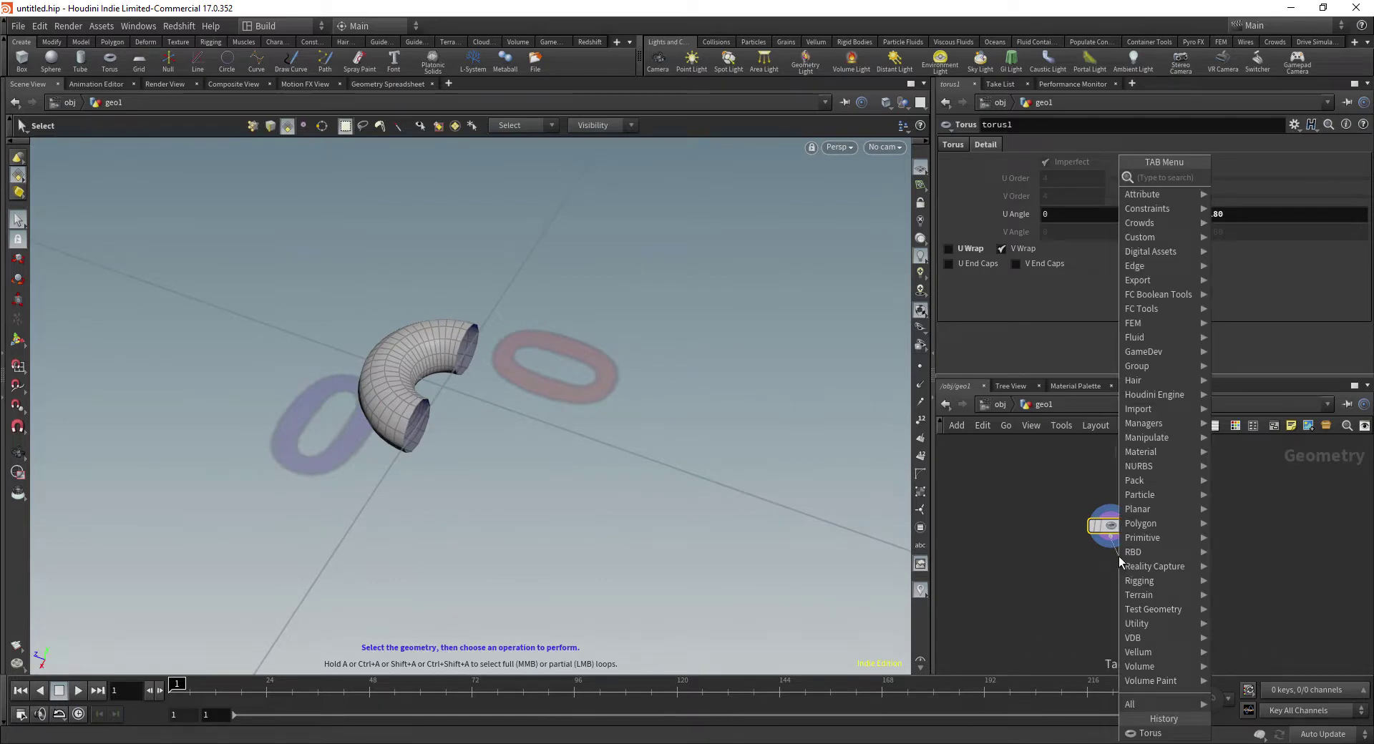
pyautogui.write('trans')
pyautogui.press('Return')
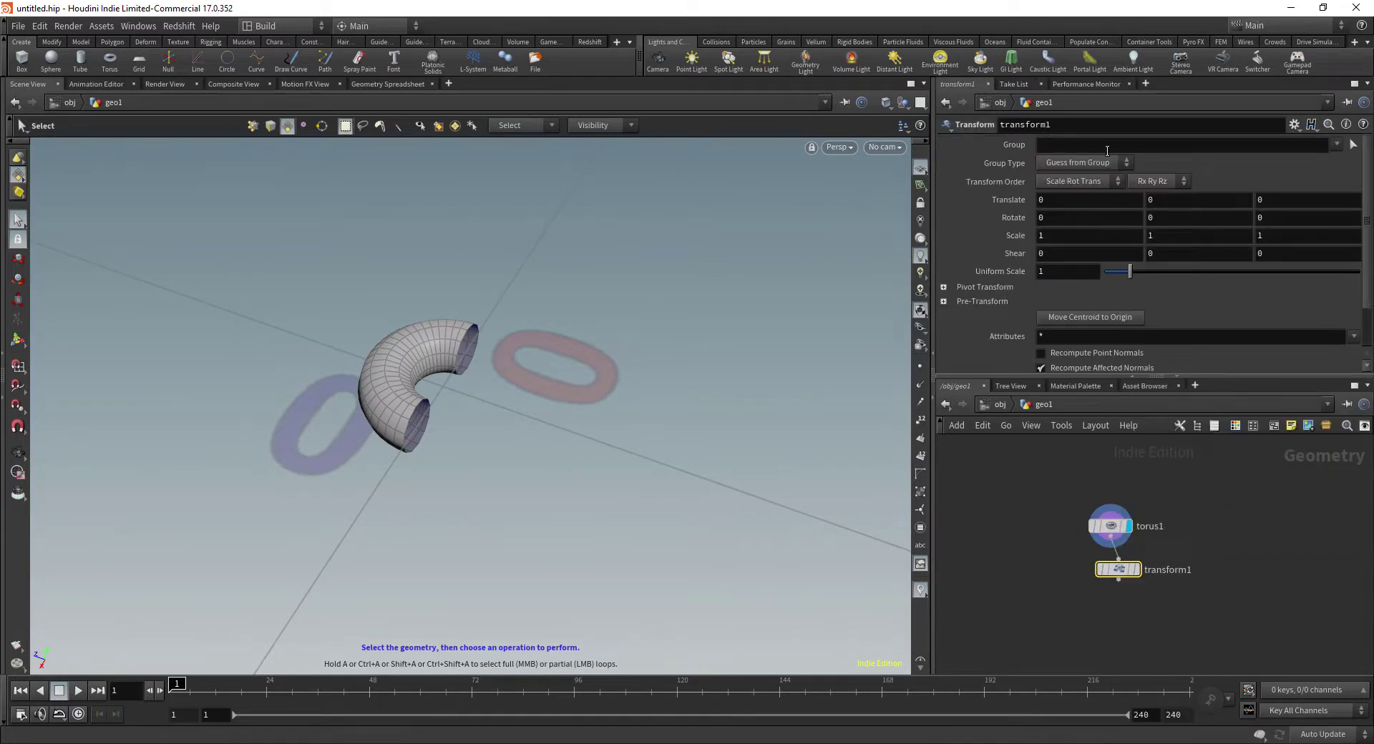
# Set the Transform node's Z translation to 0.008 and display that node in the viewport
pyautogui.click(1269, 198)
pyautogui.write('0.008')
pyautogui.press('Return')
pyautogui.moveTo(1288, 199); pyautogui.dragTo(1311, 204, button='middle')
pyautogui.hotkey('ctrl', 'z')
pyautogui.click(1138, 572)
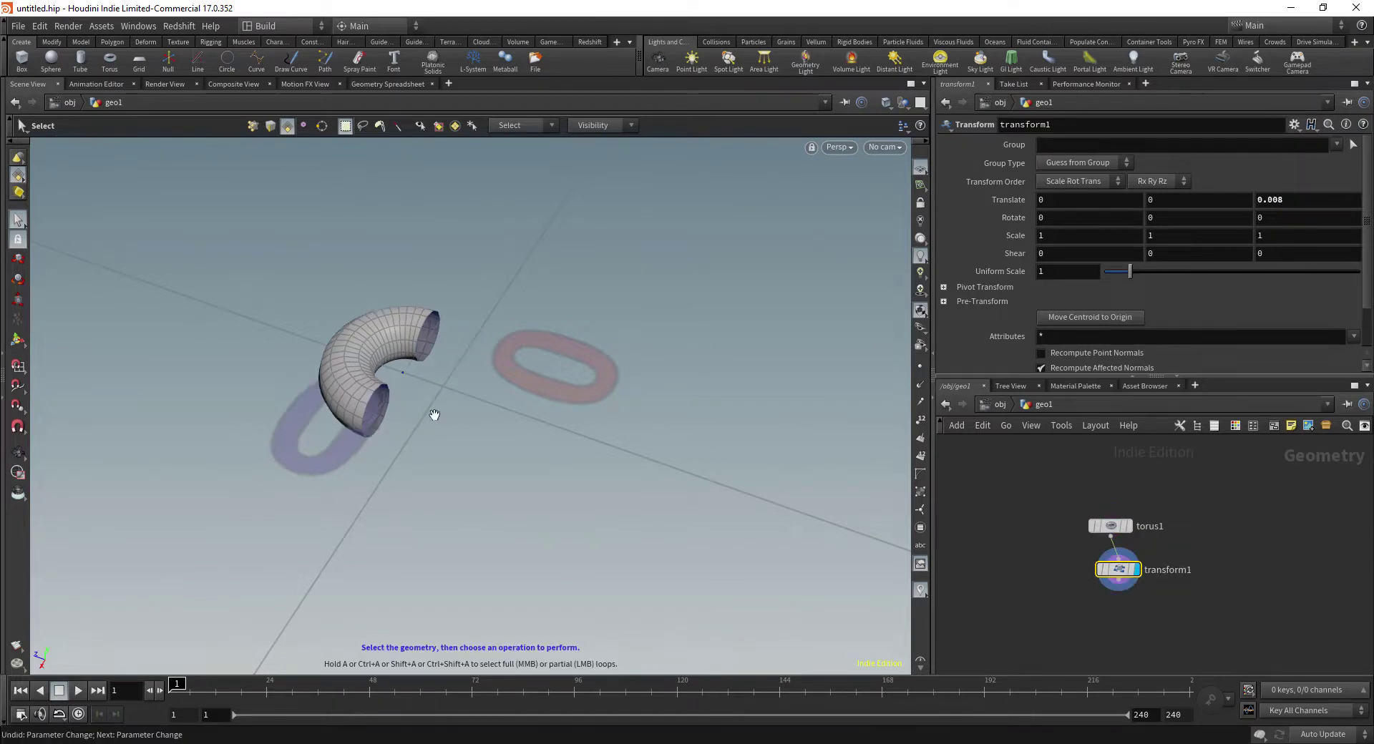
pyautogui.keyDown('alt'); pyautogui.moveTo(432, 415); pyautogui.dragTo(402, 423); pyautogui.keyUp('alt')
pyautogui.press('s')
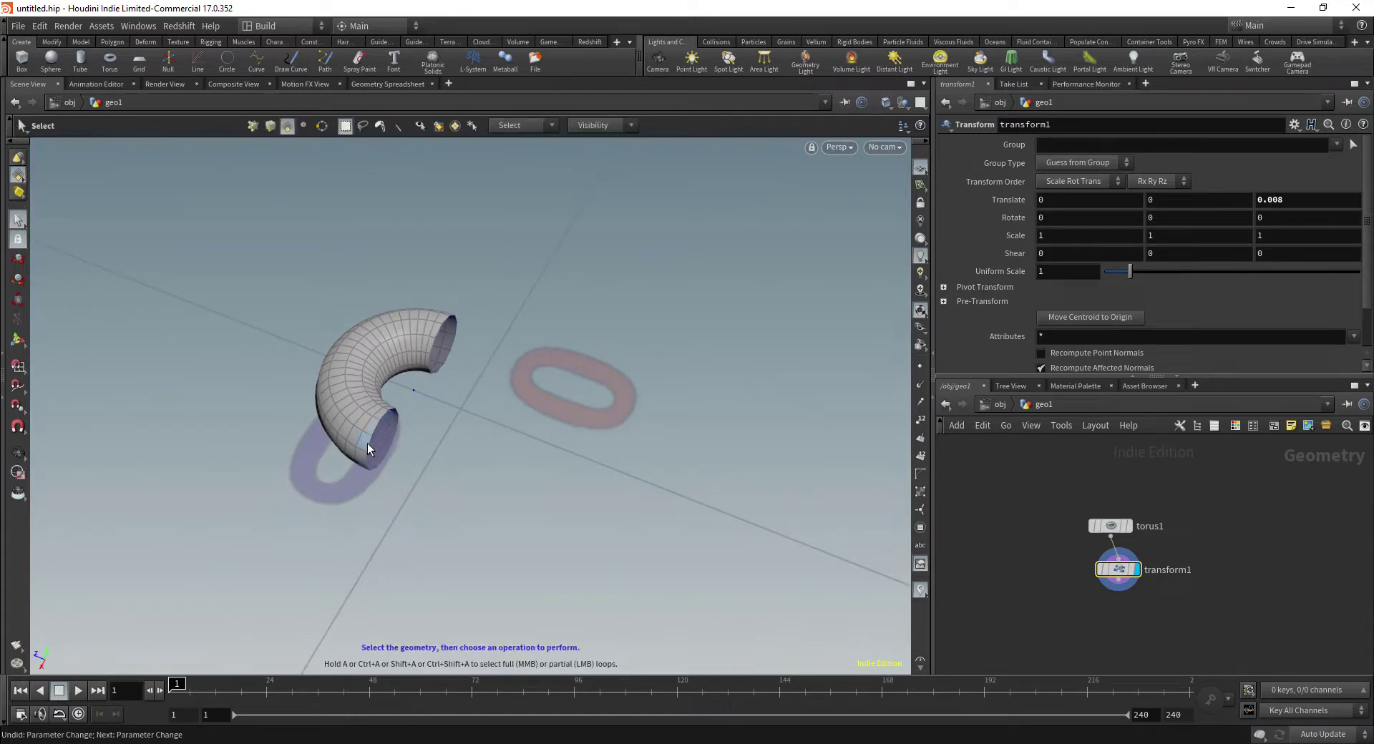
# Append a Group Create node after the Transform node
pyautogui.click(1114, 588)
pyautogui.press('Tab')
pyautogui.write('group')
pyautogui.press('Return')
pyautogui.press('Return')
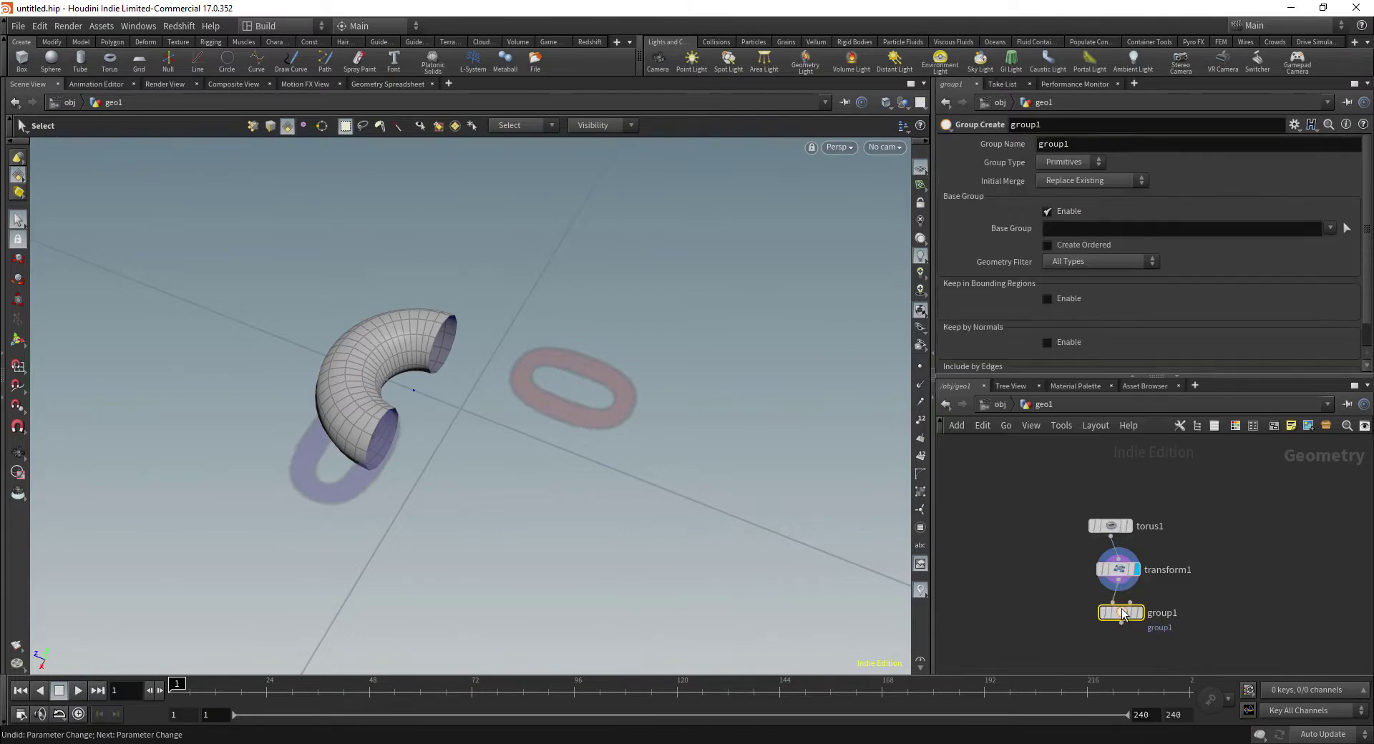
# Set the group type to Edges, disable the base group, include unshared edges, and display the group node
pyautogui.click(1065, 161)
pyautogui.click(1058, 209)
pyautogui.click(1052, 212)
pyautogui.click(1056, 332)
pyautogui.scroll(-5, 1077, 333)
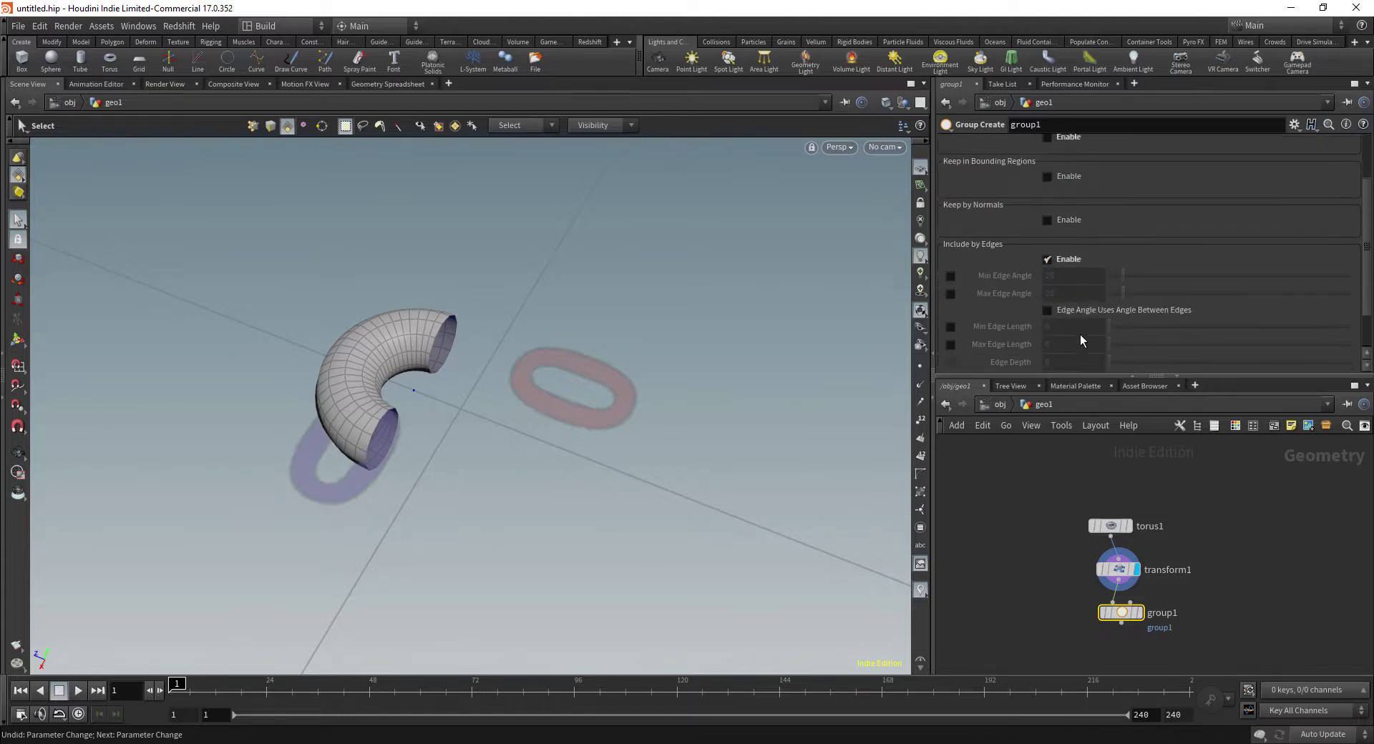
pyautogui.click(1138, 613)
# Show the groups in the viewport group list and select the new edge group to check which edges it holds
pyautogui.press('9')
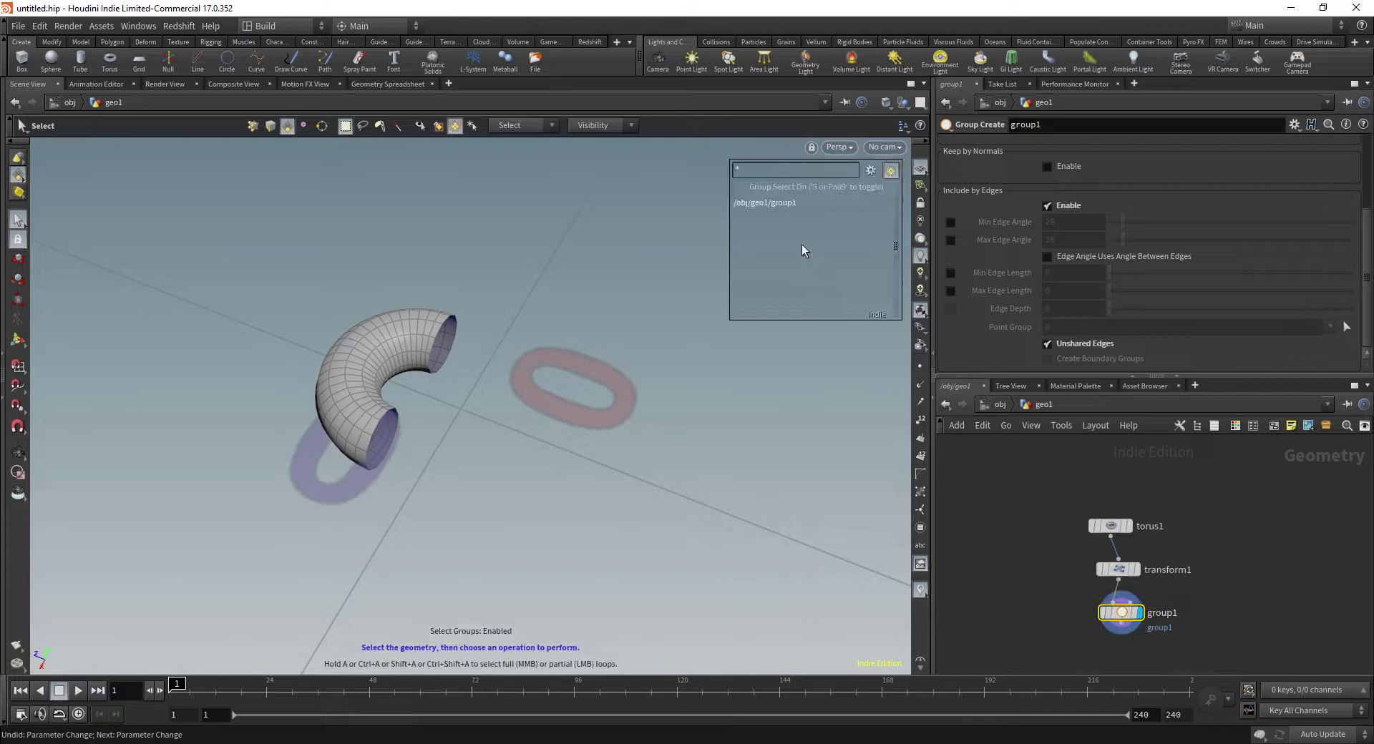
pyautogui.click(870, 170)
pyautogui.click(916, 214)
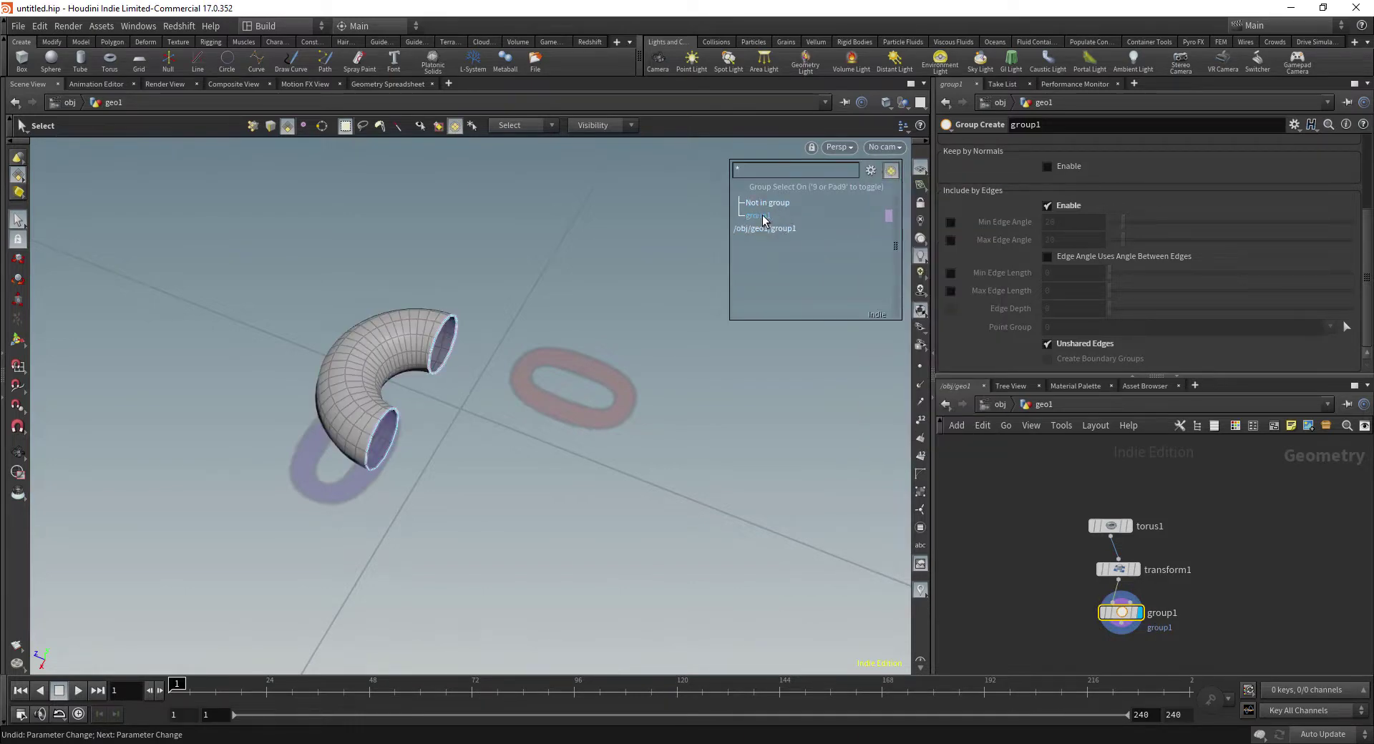
pyautogui.click(763, 217)
pyautogui.keyDown('alt'); pyautogui.moveTo(429, 392); pyautogui.dragTo(406, 372); pyautogui.keyUp('alt')
# Name the edge group borders
pyautogui.scroll(2, 1166, 216)
pyautogui.scroll(2, 1165, 211)
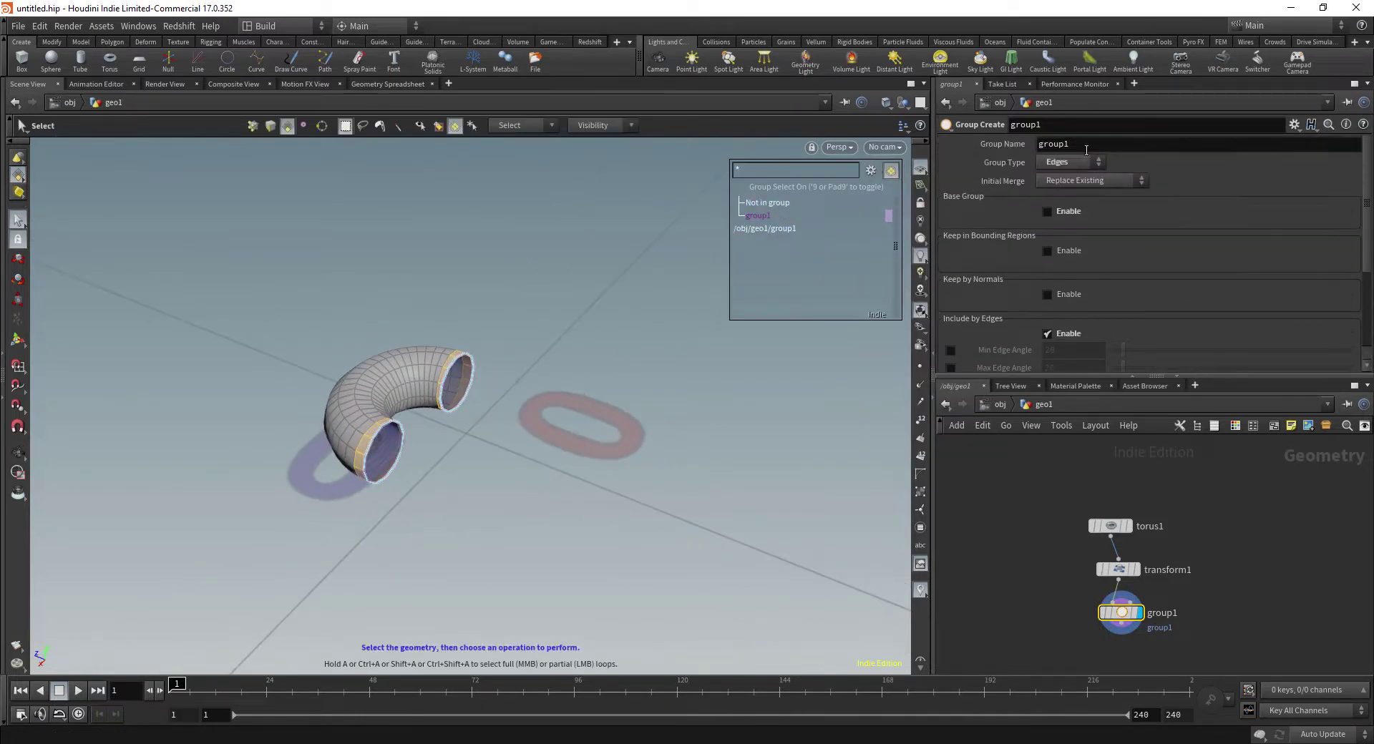
pyautogui.doubleClick(1084, 146)
pyautogui.write('borders')
pyautogui.press('Return')
# Append a PolyExtrude node after the group node and display it
pyautogui.moveTo(1211, 616); pyautogui.dragTo(1143, 533, button='middle')
pyautogui.keyDown('alt'); pyautogui.moveTo(436, 438); pyautogui.dragTo(629, 438); pyautogui.keyUp('alt')
pyautogui.click(1054, 542)
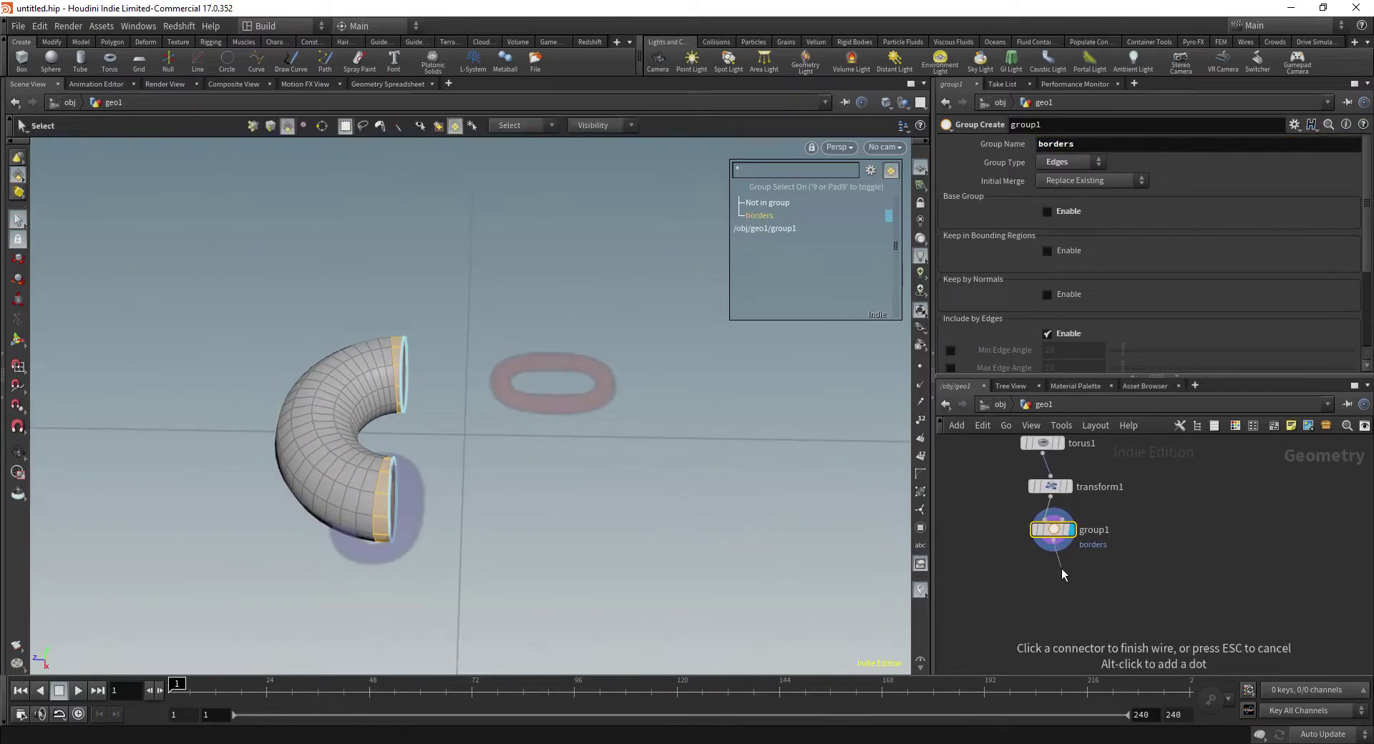
pyautogui.press('Tab')
pyautogui.write('polyextr')
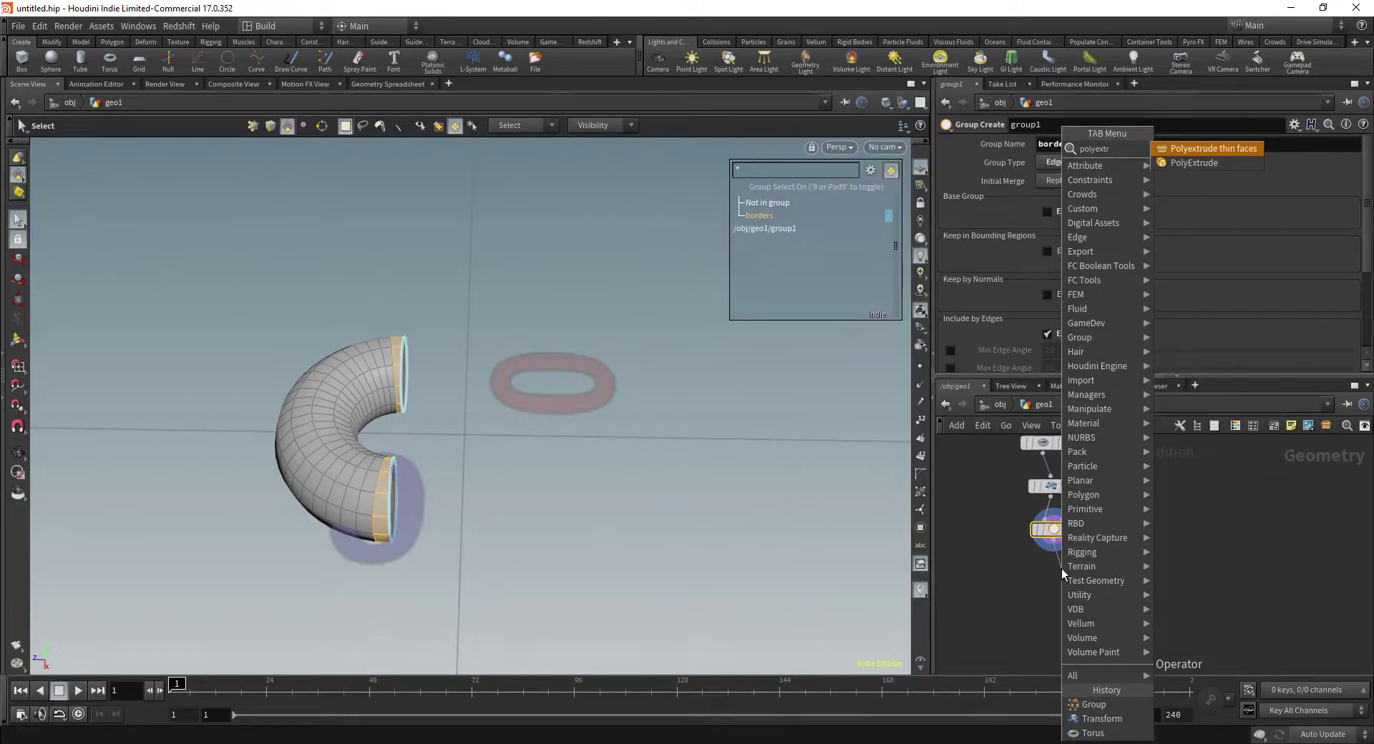
pyautogui.press('Down')
pyautogui.press('Return')
pyautogui.click(1061, 572)
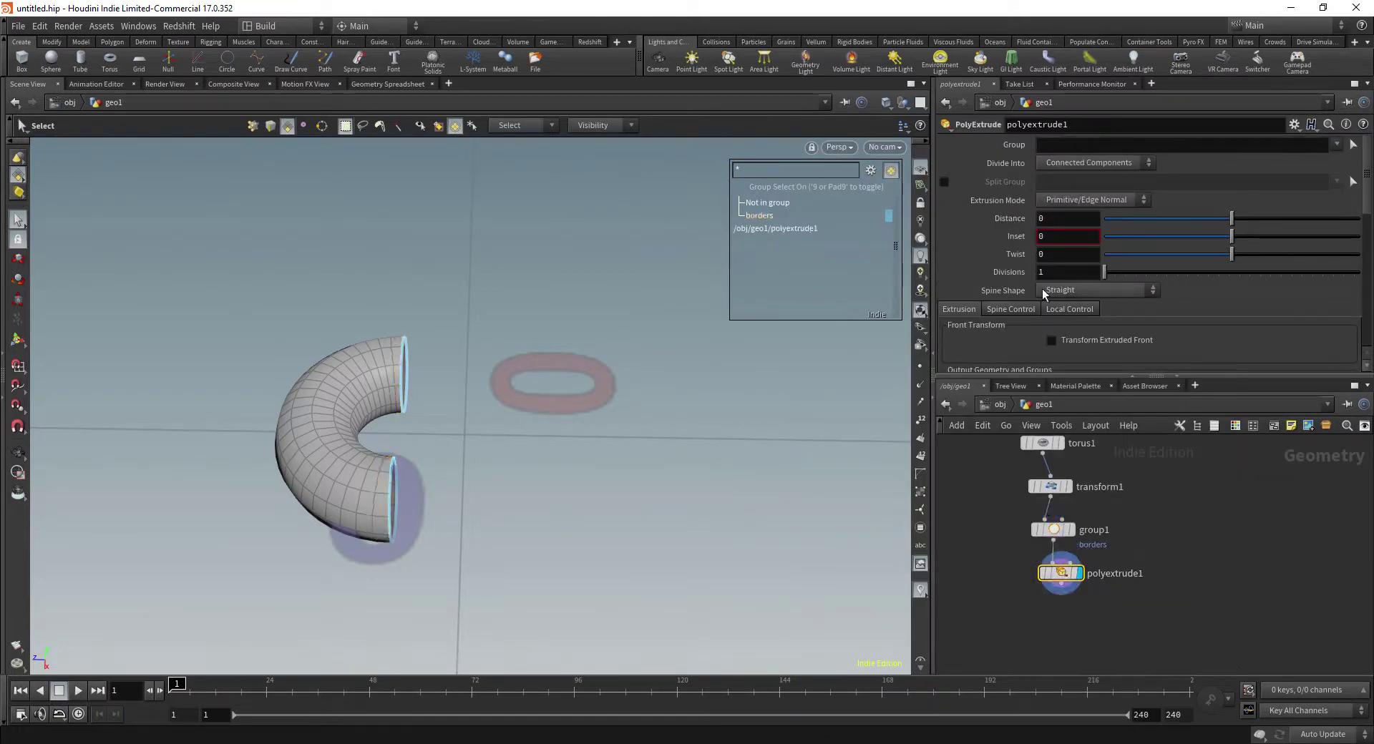
# Enable Transform Extruded Front on the PolyExtrude node and set its transform space to Global
pyautogui.scroll(-2, 1045, 286)
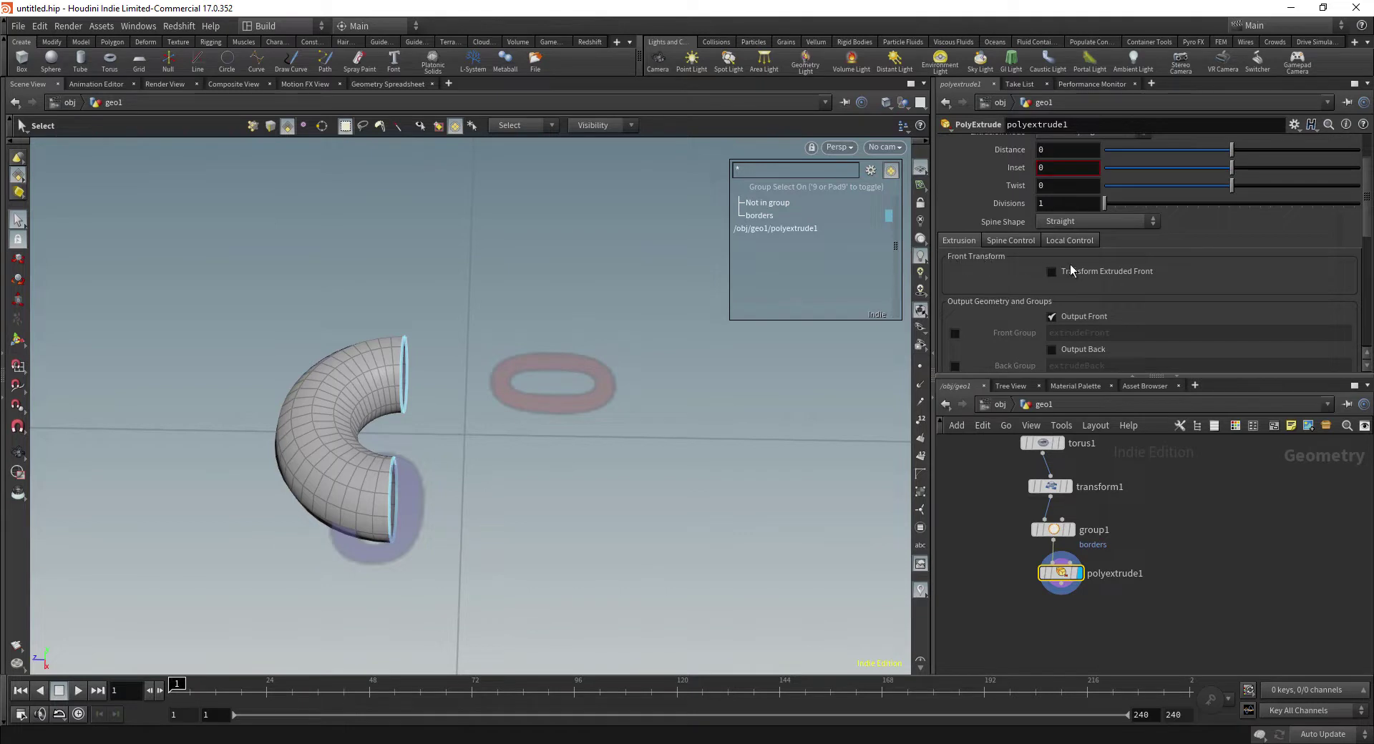
pyautogui.click(1072, 270)
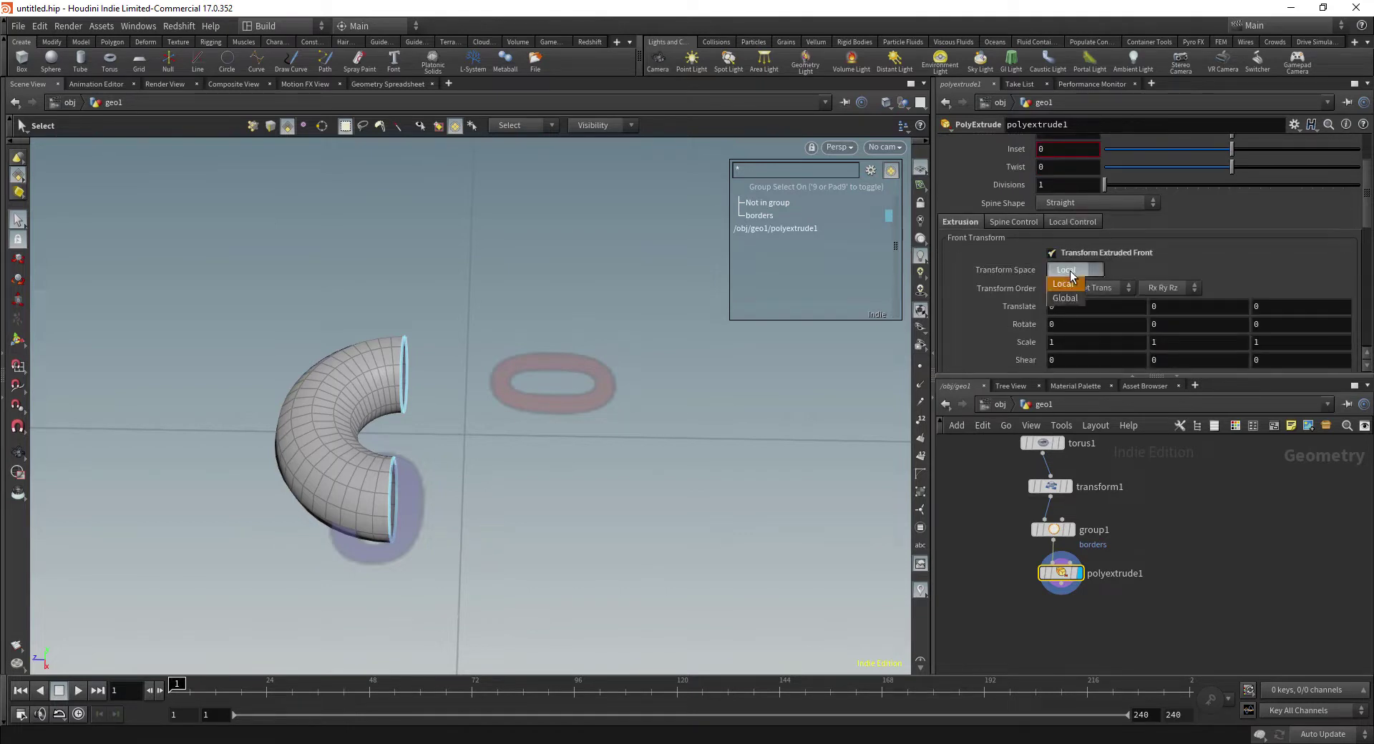
pyautogui.click(1075, 294)
pyautogui.click(1075, 293)
pyautogui.click(1118, 272)
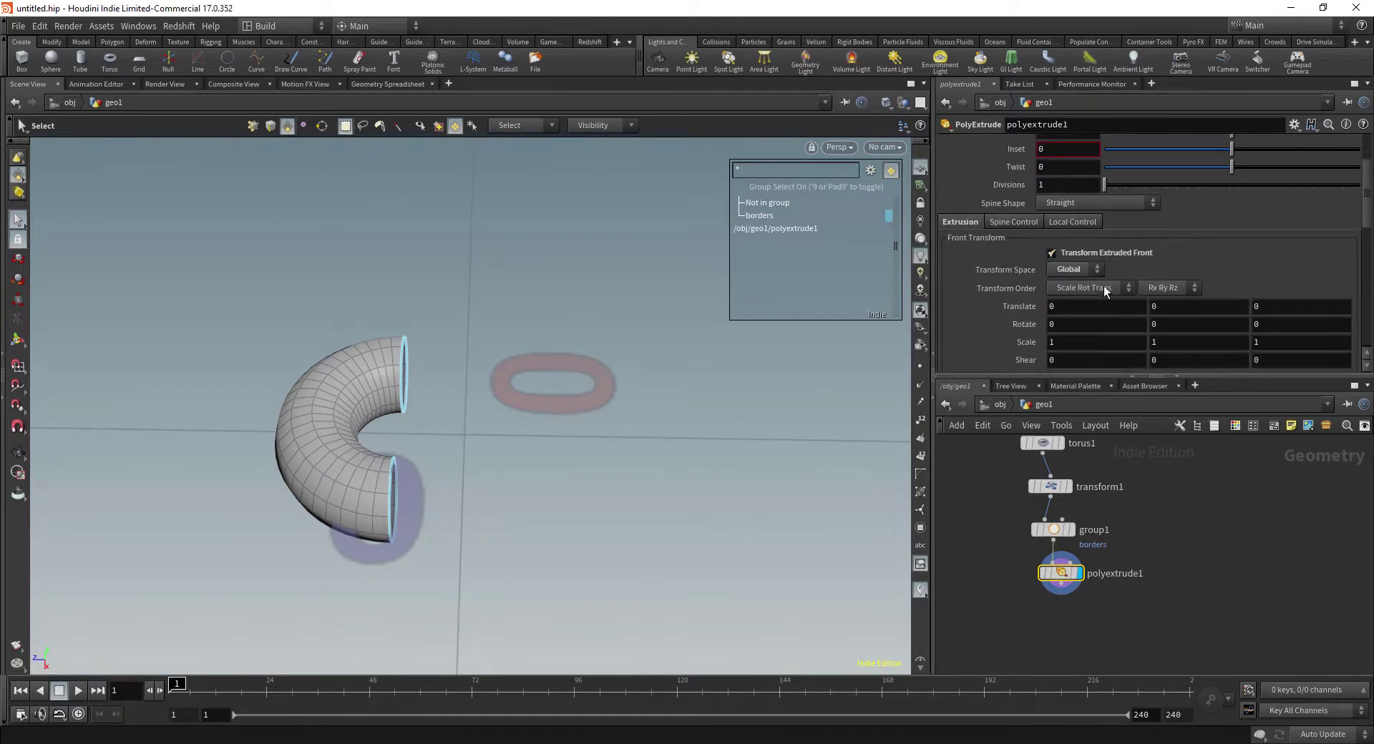
pyautogui.keyDown('alt'); pyautogui.moveTo(493, 456); pyautogui.dragTo(403, 380); pyautogui.keyUp('alt')
pyautogui.press('s')
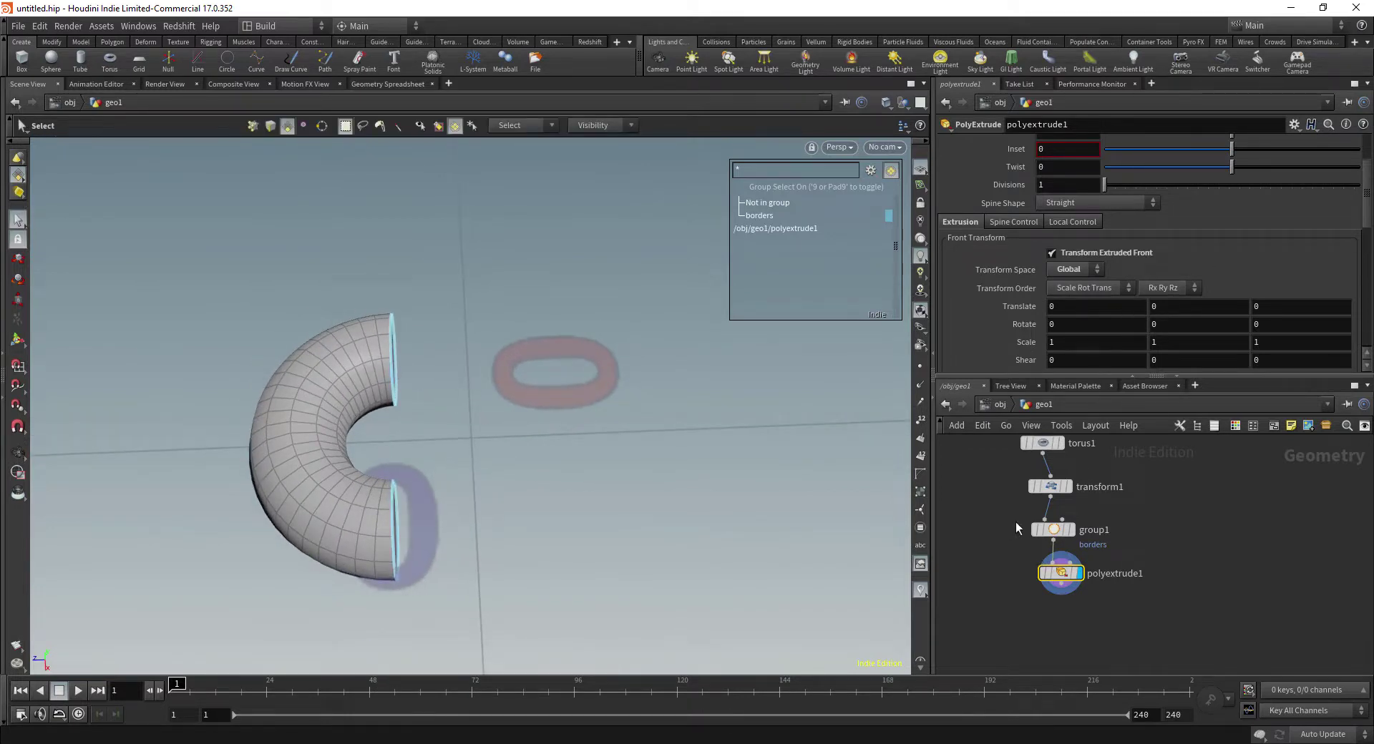
# Copy the Transform node's Z translation and paste it as a relative reference into PolyExtrude's front Z translation
pyautogui.click(1052, 530)
pyautogui.click(1051, 487)
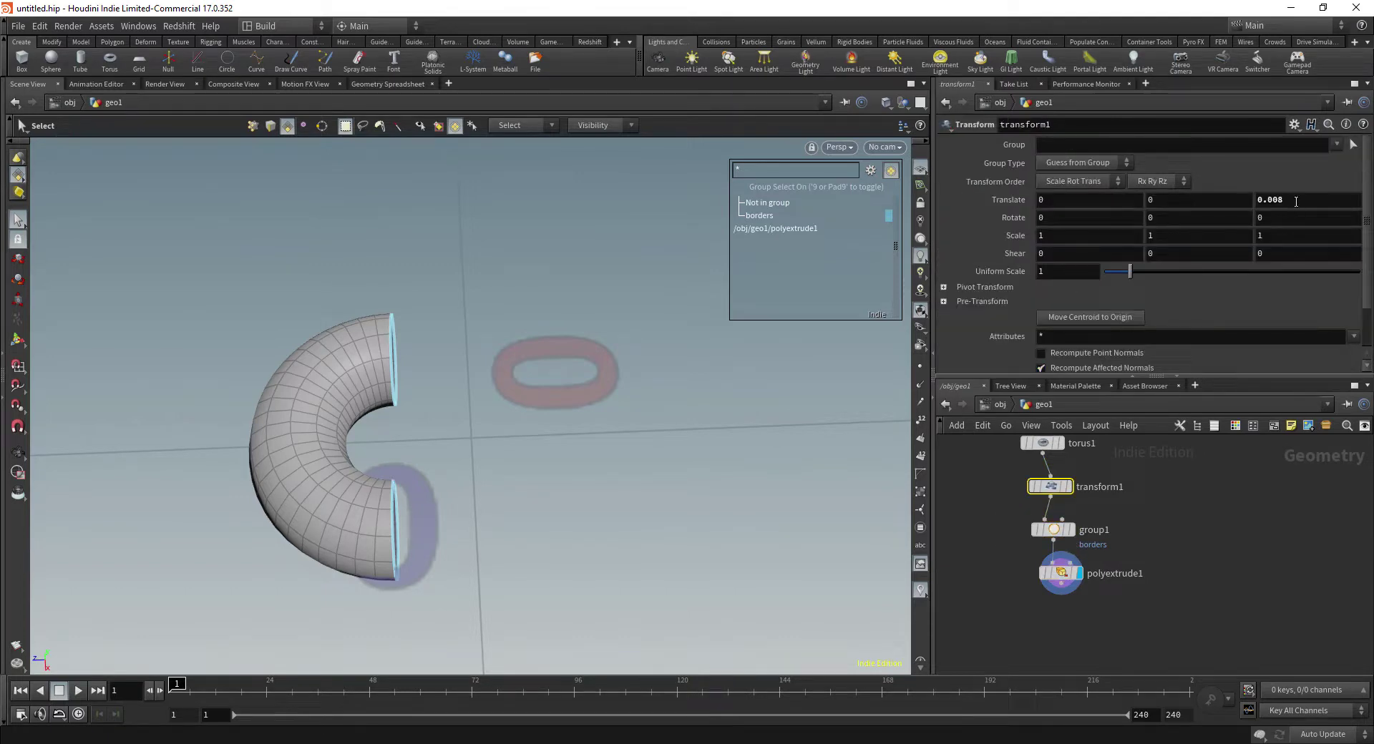
pyautogui.rightClick(1296, 201)
pyautogui.click(1290, 295)
pyautogui.moveTo(991, 552); pyautogui.dragTo(1097, 593)
pyautogui.rightClick(1270, 307)
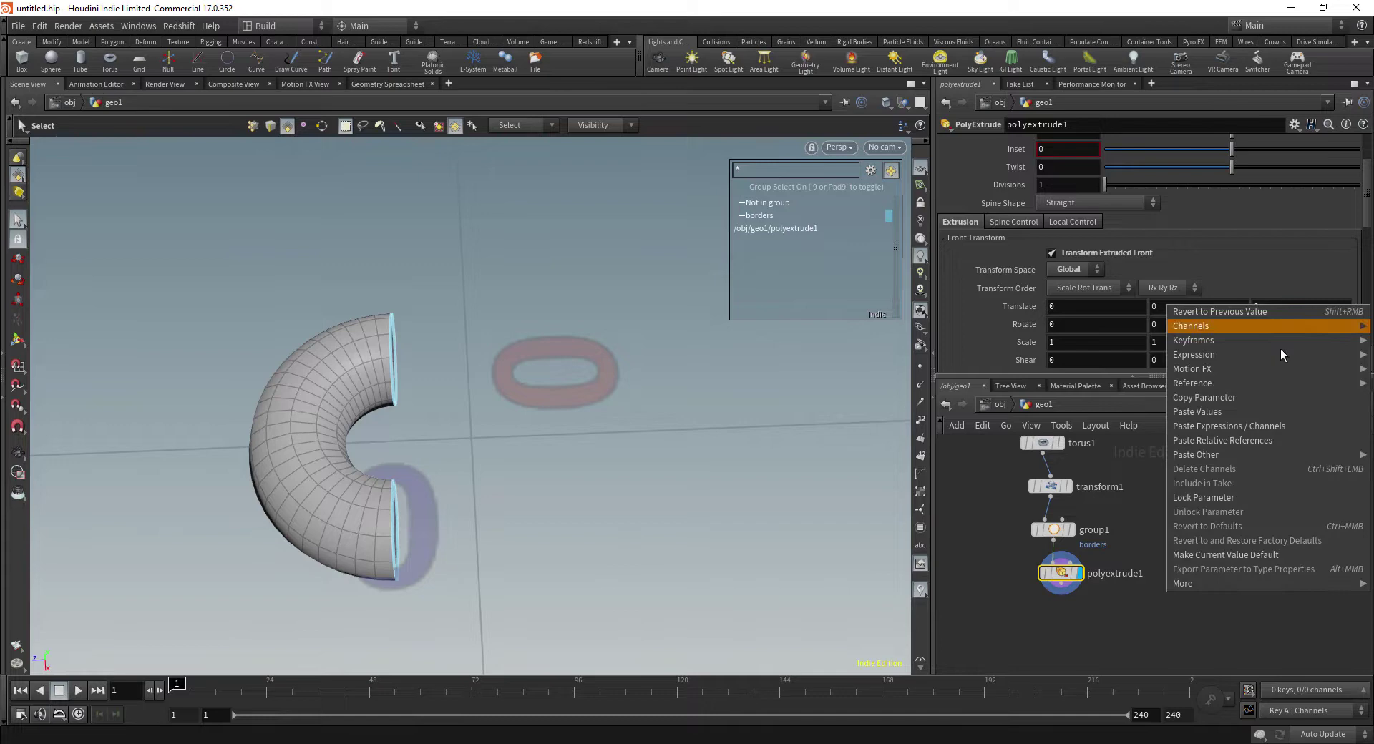
pyautogui.click(1248, 441)
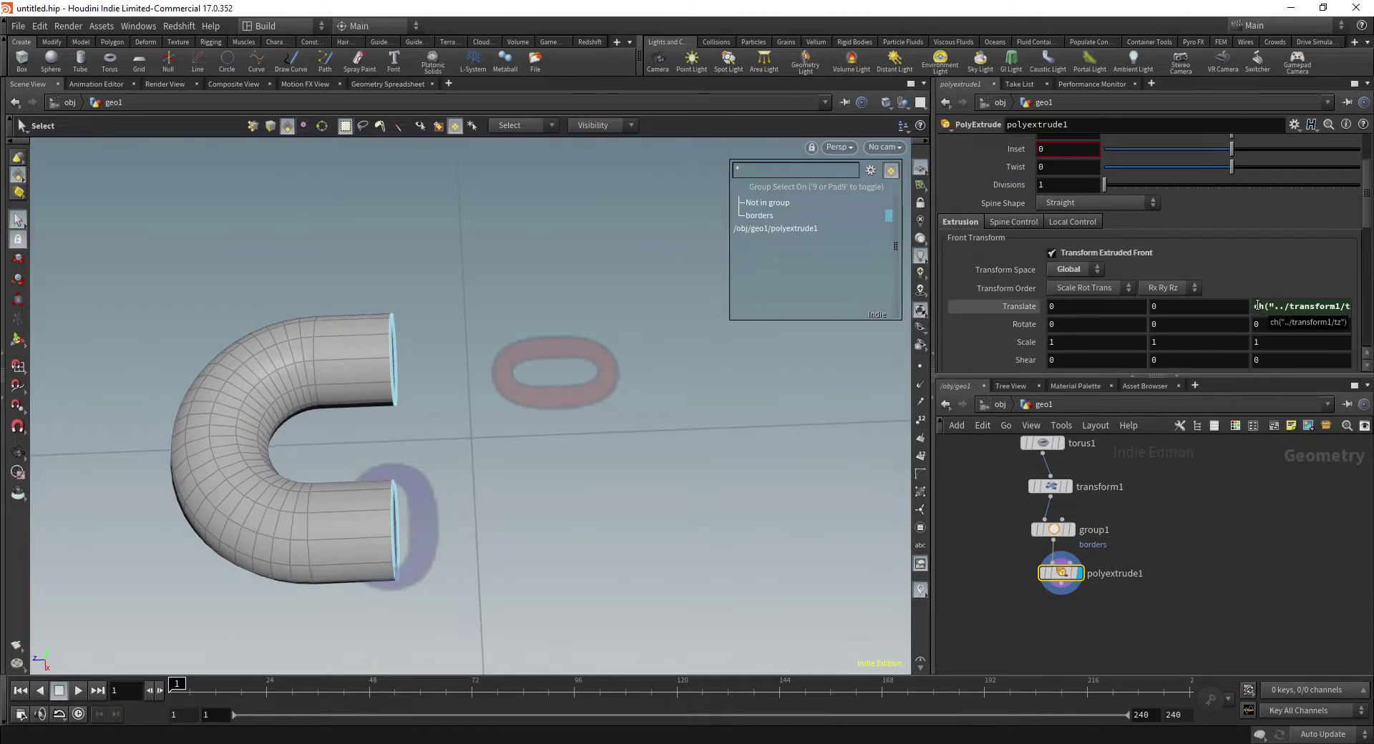
# Restrict the PolyExtrude node to the borders group
pyautogui.scroll(3, 1346, 215)
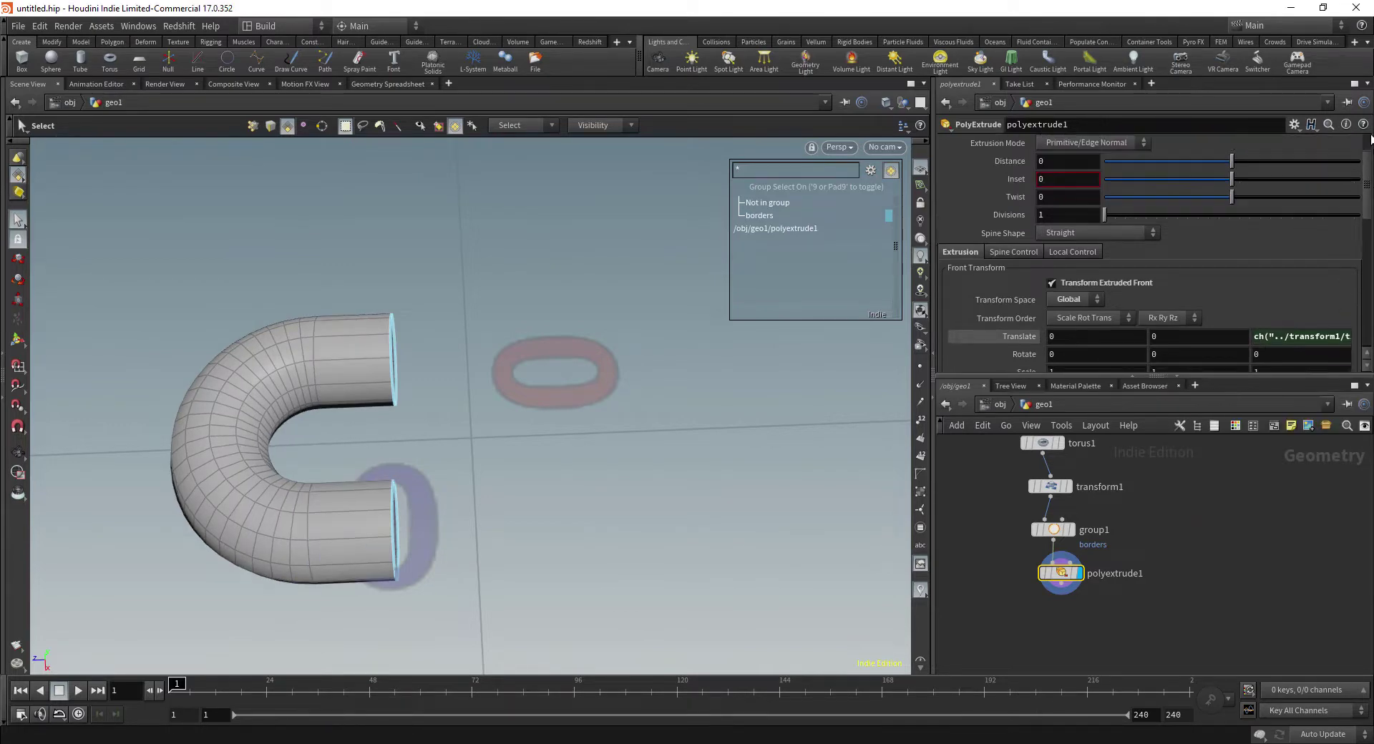
pyautogui.click(1353, 144)
pyautogui.click(1351, 160)
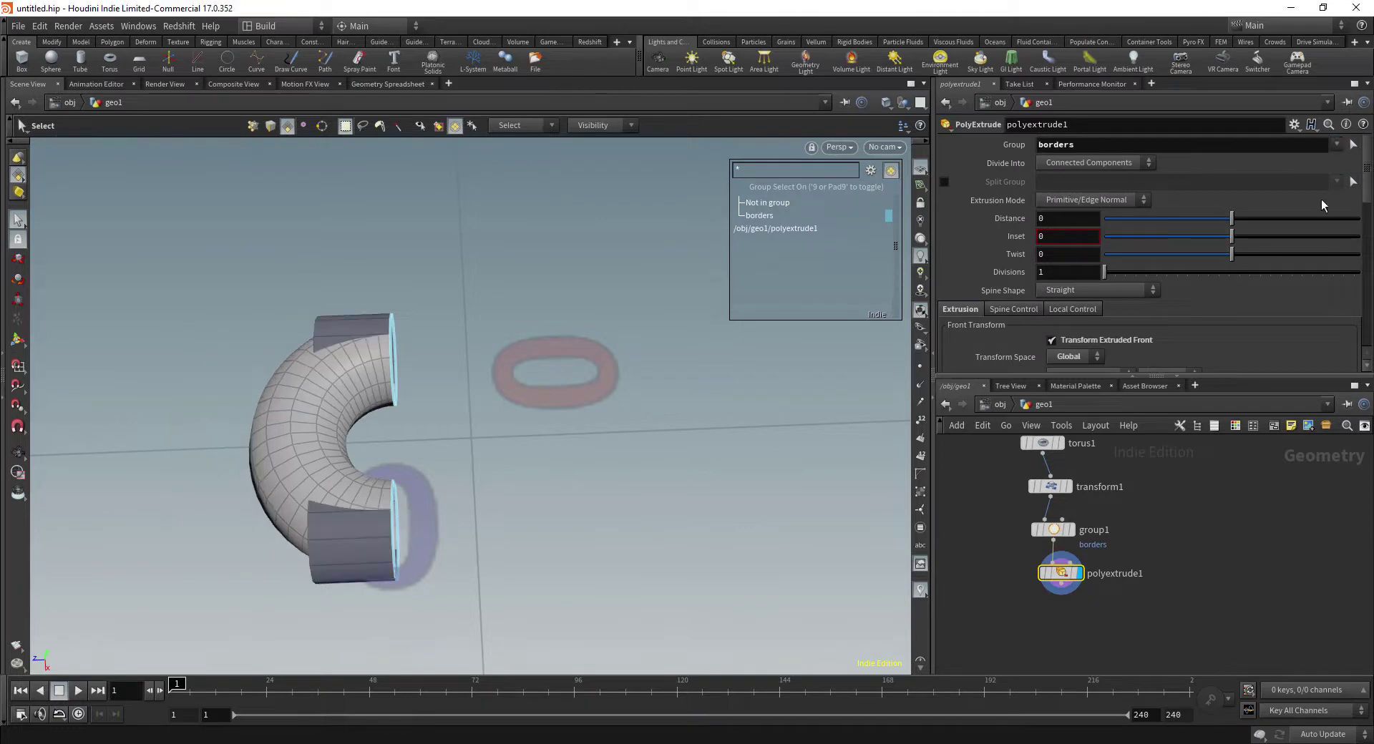
# Negate the referenced Z translation expression on PolyExtrude by putting a minus sign before ch("../transform1/tz")
pyautogui.scroll(-3, 1191, 302)
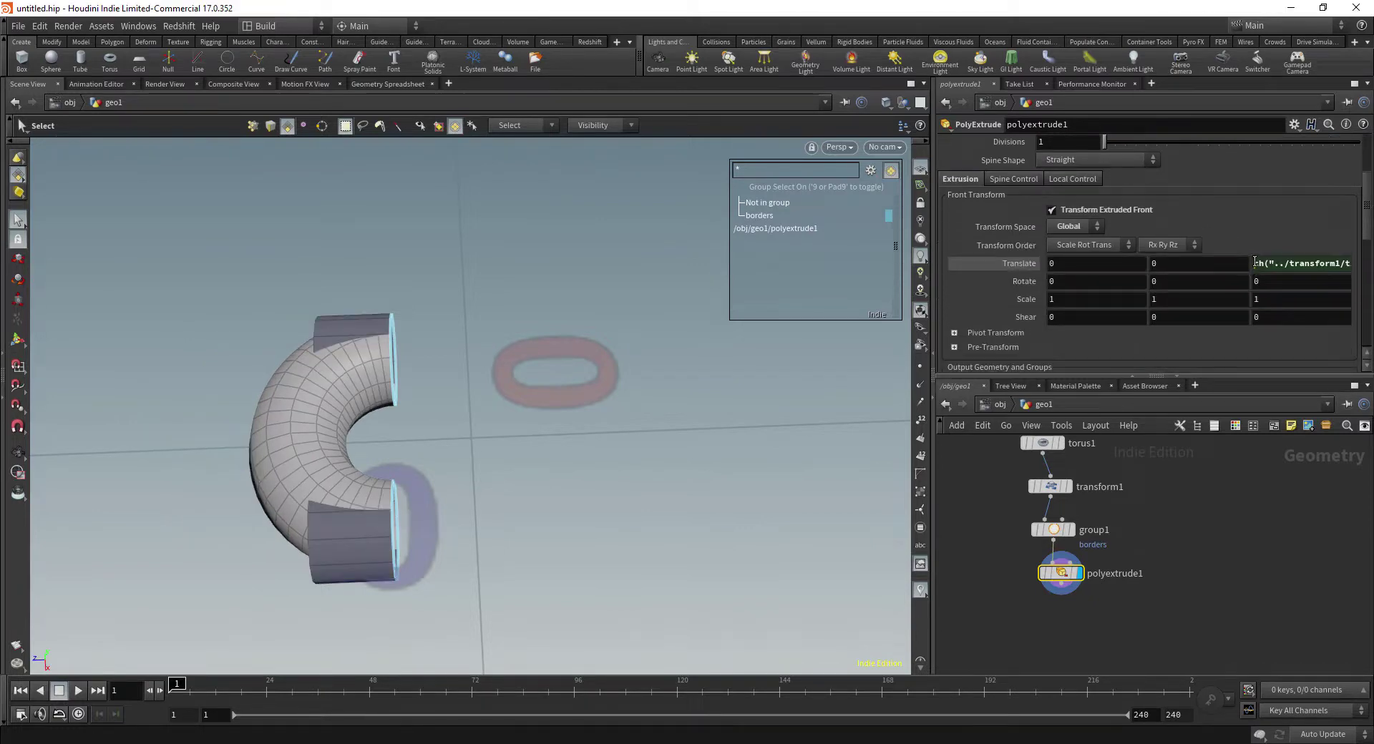
pyautogui.click(1253, 262)
pyautogui.write('-')
pyautogui.press('Return')
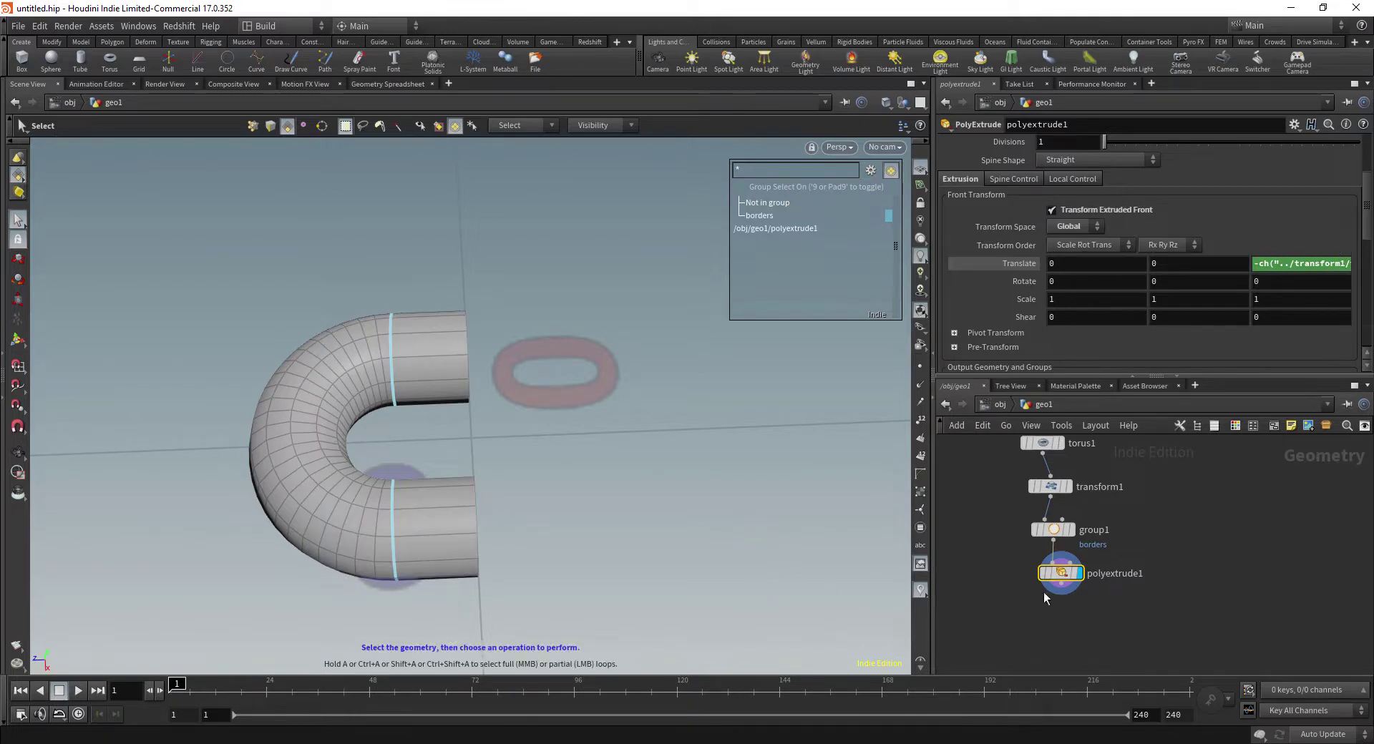
# Append a Mirror node after the PolyExtrude node
pyautogui.press('Tab')
pyautogui.write('mirror')
pyautogui.press('Return')
pyautogui.click(1077, 614)
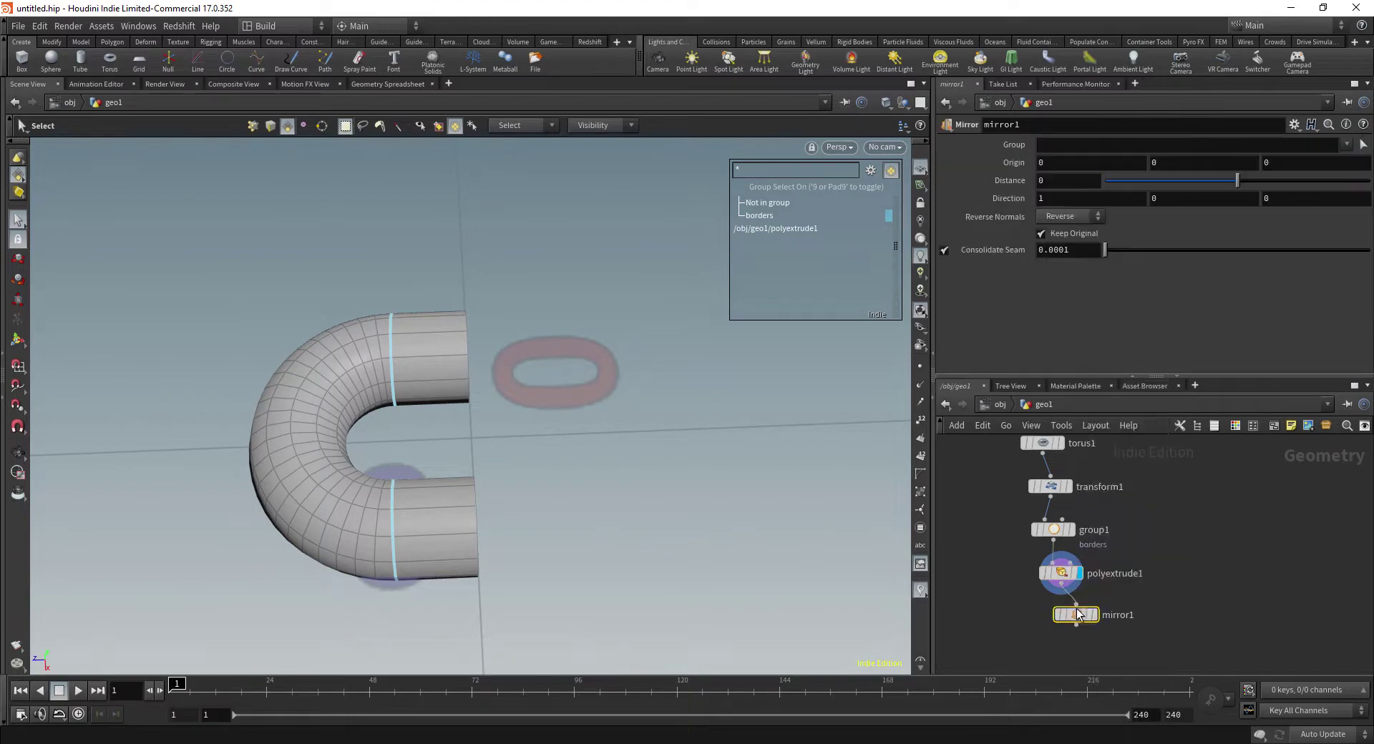
# Display the Mirror node's result and set its direction to 0, 0, 1 to complete the link along Z
pyautogui.moveTo(1076, 614); pyautogui.dragTo(1061, 615)
pyautogui.click(1080, 616)
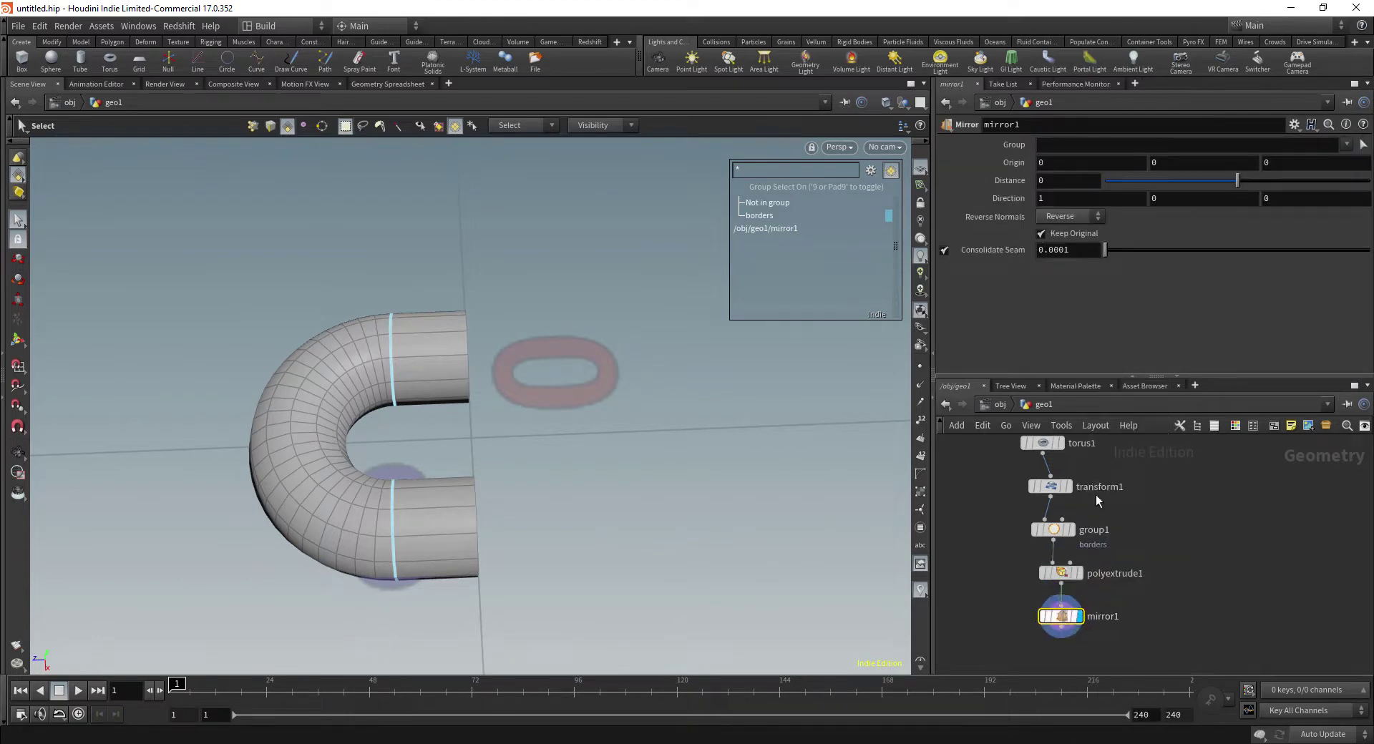
pyautogui.click(1138, 202)
pyautogui.write('0')
pyautogui.press('Tab')
pyautogui.press('Tab')
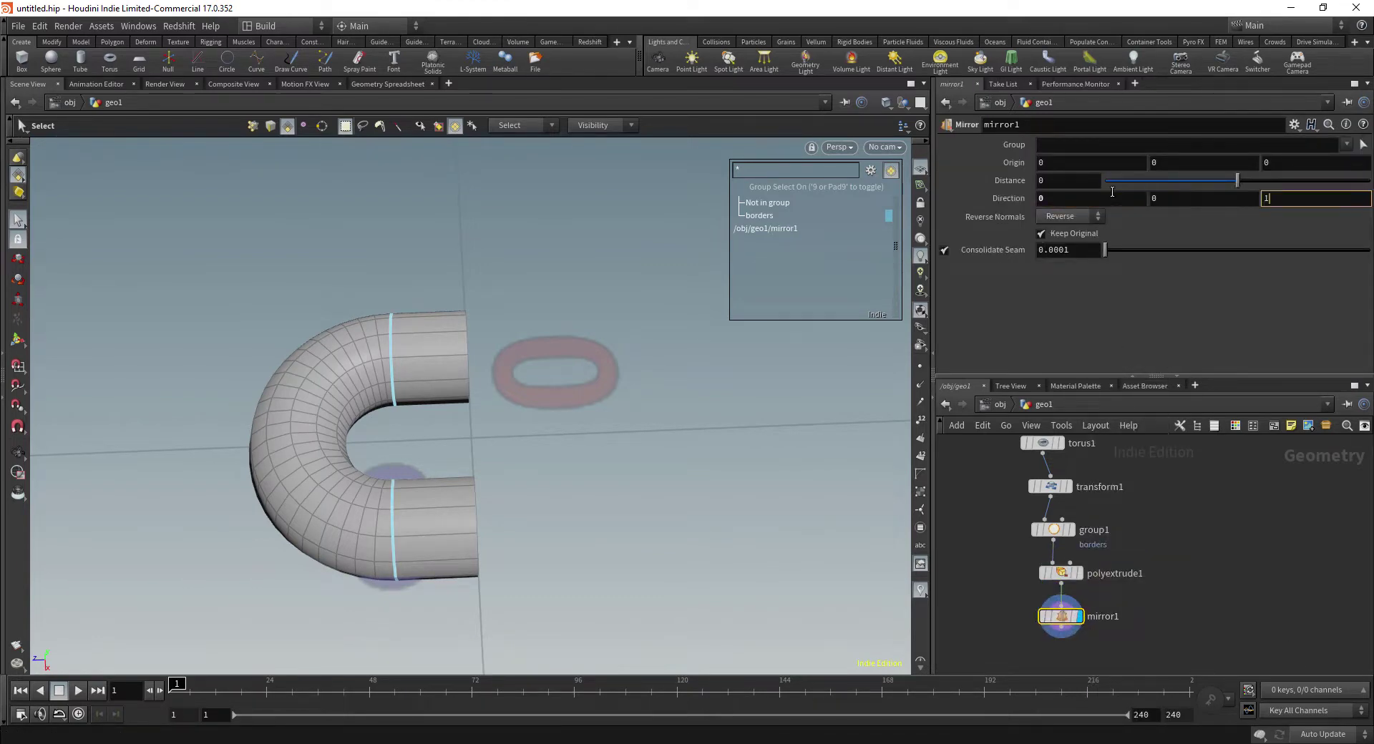
pyautogui.write('1')
pyautogui.press('Return')
# Set the second radius of the Torus node to 0.35 for a thinner link
pyautogui.moveTo(1007, 471); pyautogui.dragTo(1006, 510, button='middle')
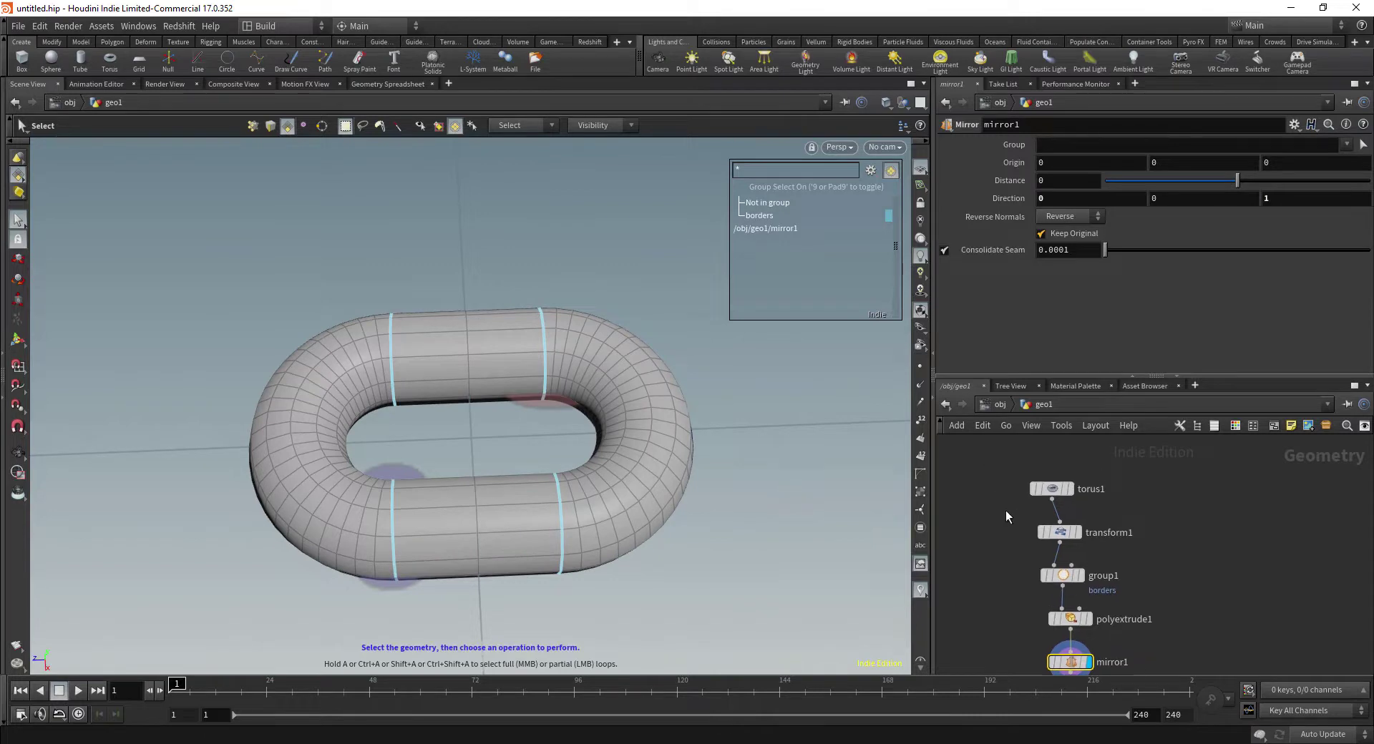
pyautogui.click(1051, 489)
pyautogui.click(953, 144)
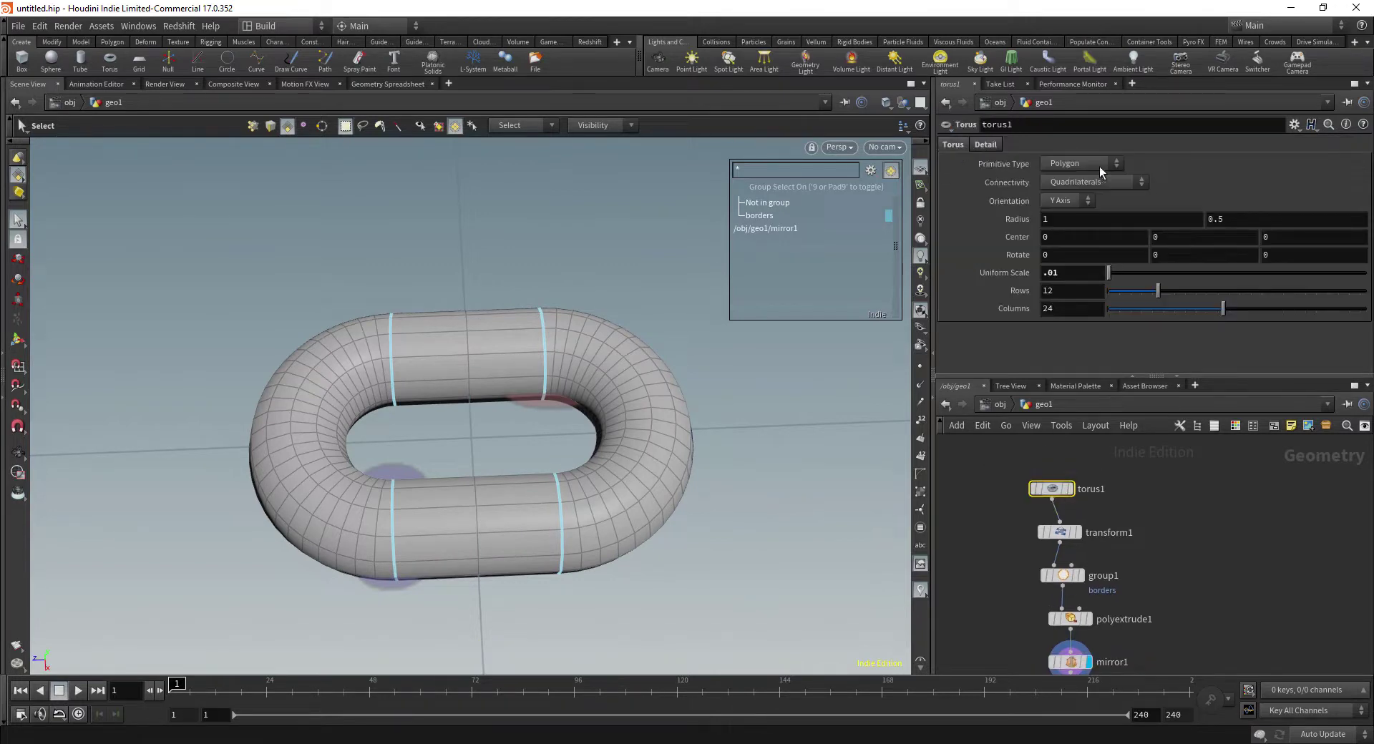
pyautogui.click(1237, 219)
pyautogui.write('35')
pyautogui.press('Return')
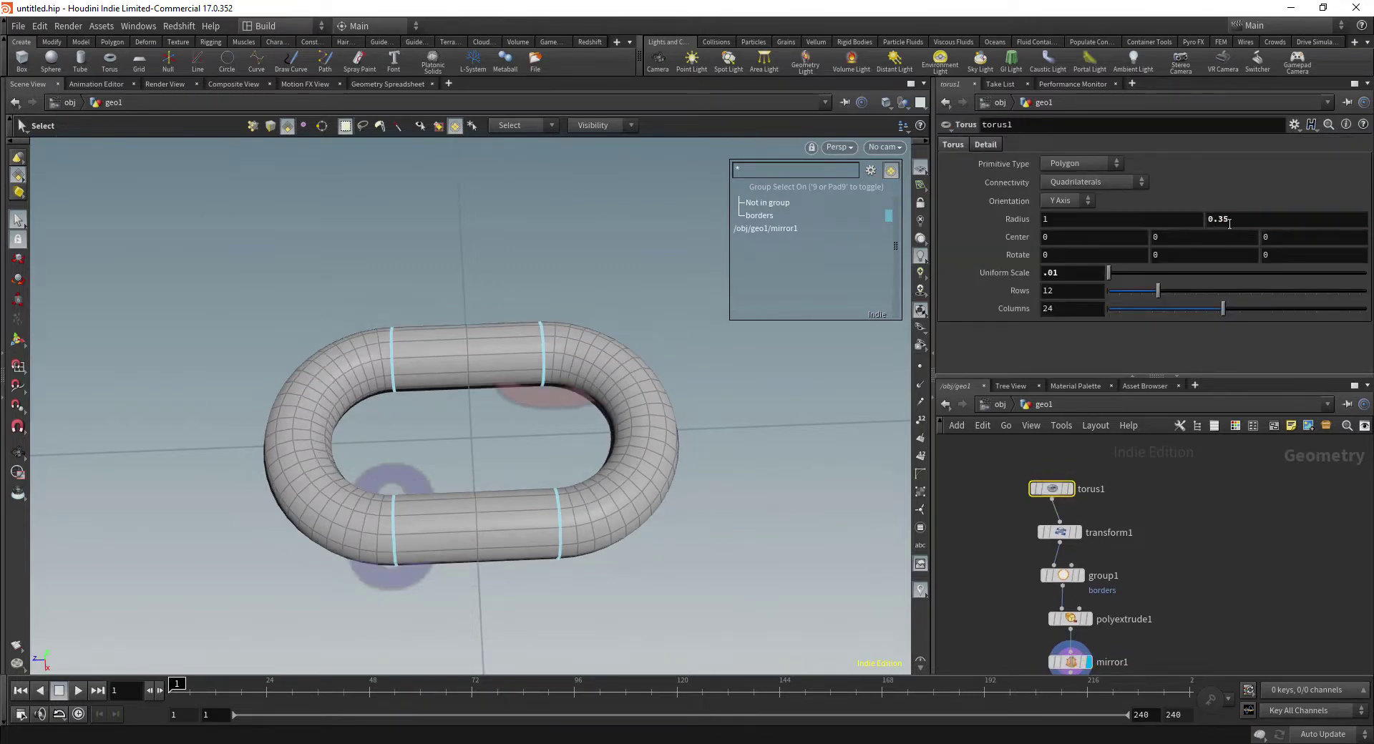
# Turn off the viewport group list so the link shows without its border highlights
pyautogui.keyDown('alt'); pyautogui.moveTo(641, 454); pyautogui.dragTo(178, 332); pyautogui.keyUp('alt')
pyautogui.press('s')
pyautogui.scroll(-3, 1187, 500)
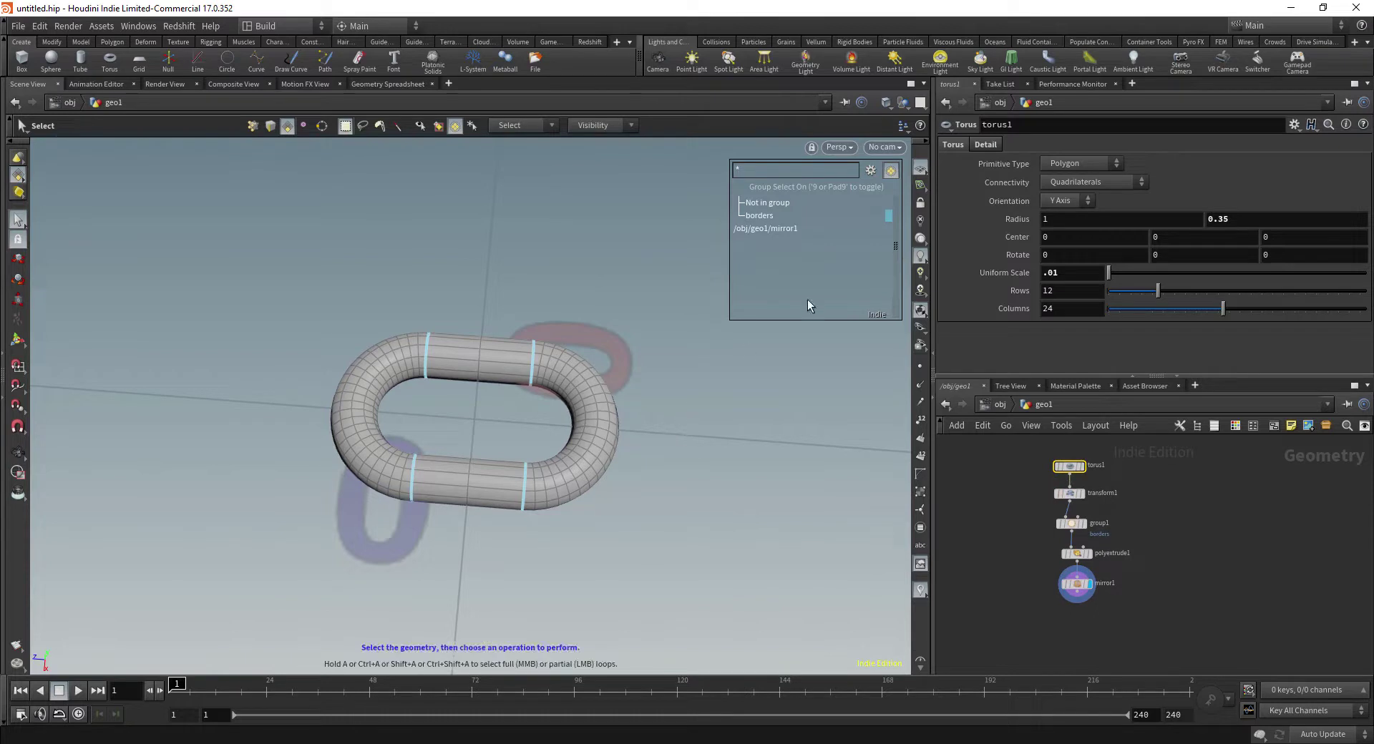
pyautogui.press('Escape')
pyautogui.moveTo(706, 399); pyautogui.dragTo(565, 404, button='right')
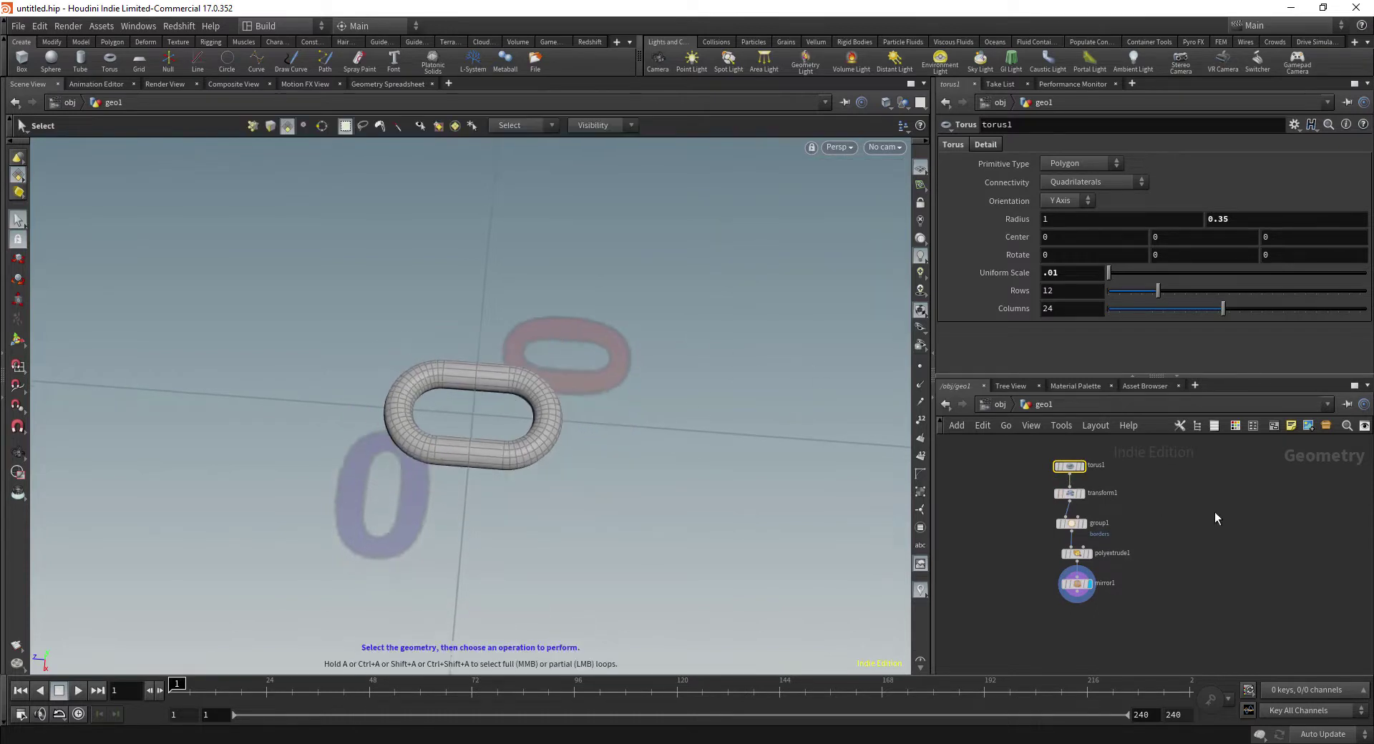
# Examine the link's size against the ground grid and the unit distance along the Z axis
pyautogui.moveTo(1215, 518); pyautogui.dragTo(1103, 498, button='middle')
pyautogui.moveTo(599, 442); pyautogui.dragTo(215, 456, button='right')
pyautogui.moveTo(559, 423); pyautogui.dragTo(454, 429, button='middle')
pyautogui.moveTo(455, 427); pyautogui.dragTo(424, 428)
pyautogui.moveTo(424, 427); pyautogui.dragTo(374, 437, button='middle')
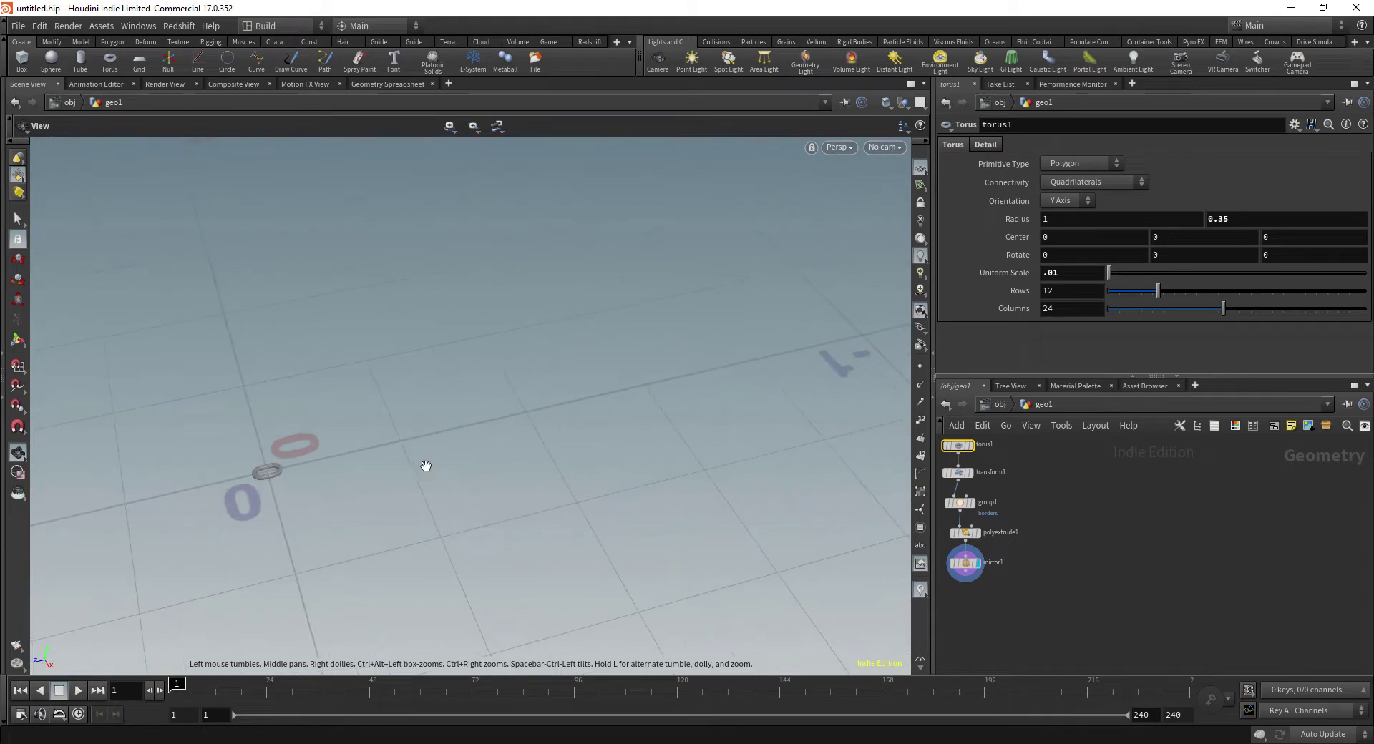
pyautogui.moveTo(607, 462); pyautogui.dragTo(798, 426)
pyautogui.moveTo(797, 426); pyautogui.dragTo(605, 442, button='middle')
pyautogui.moveTo(164, 529); pyautogui.dragTo(42, 546, button='middle')
pyautogui.moveTo(386, 500); pyautogui.dragTo(396, 528)
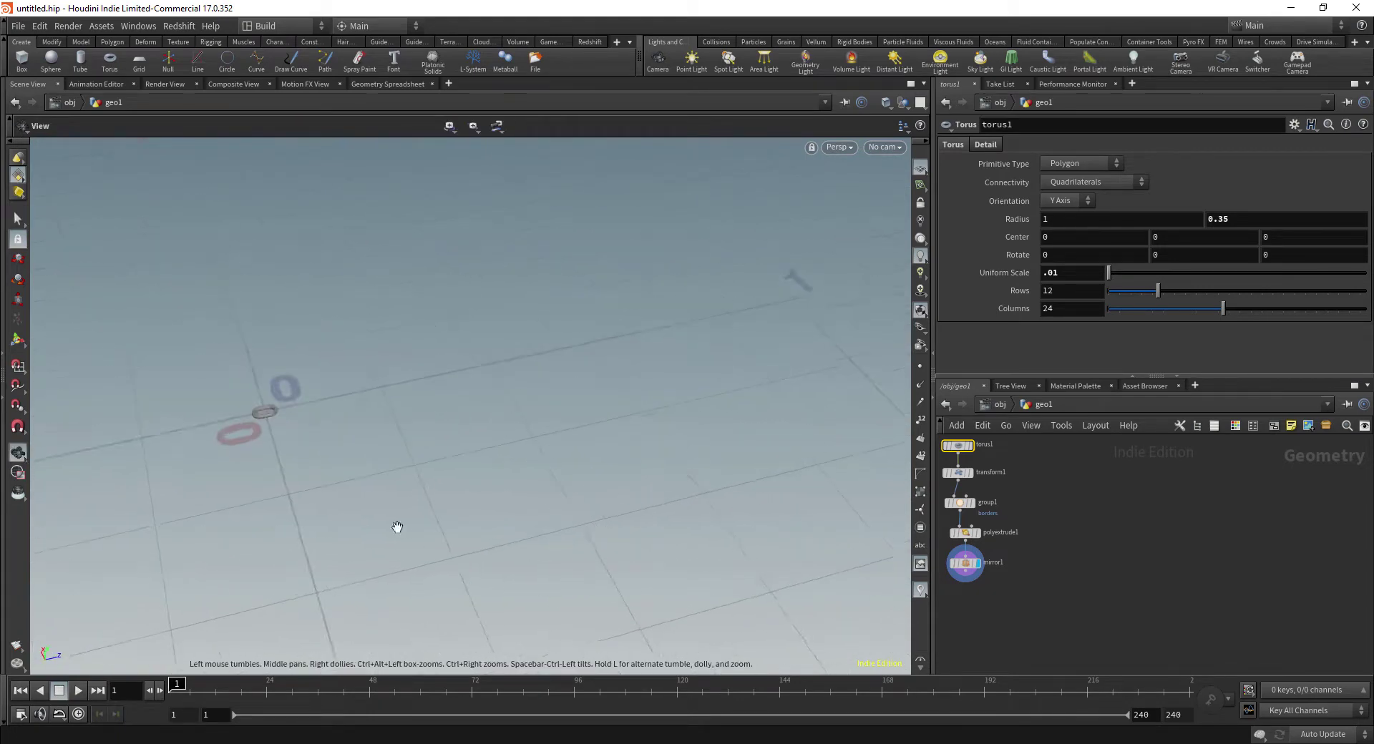
pyautogui.moveTo(396, 527); pyautogui.dragTo(450, 542, button='right')
pyautogui.moveTo(450, 542); pyautogui.dragTo(379, 571, button='middle')
# Add a Line node beside the link's node chain
pyautogui.click(1106, 506)
pyautogui.press('Tab')
pyautogui.write('line')
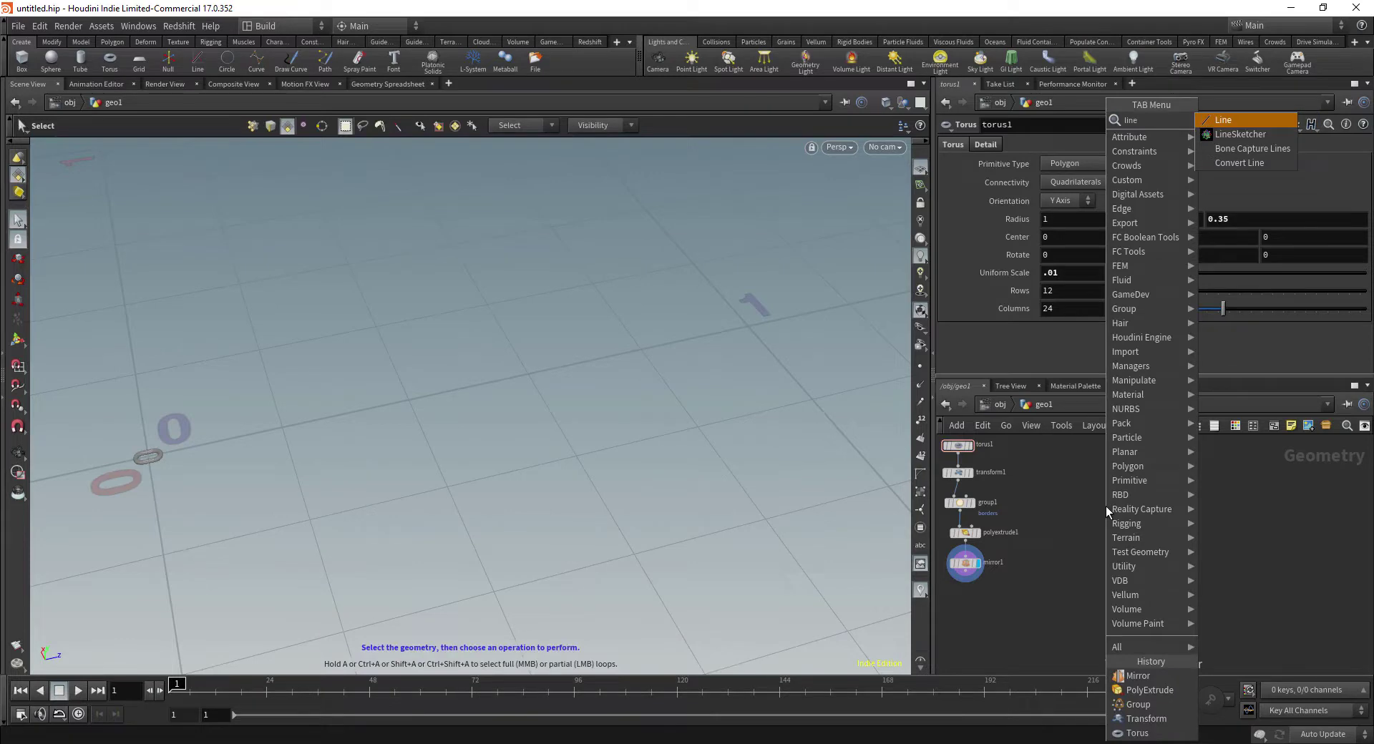
pyautogui.press('Return')
pyautogui.click(1080, 555)
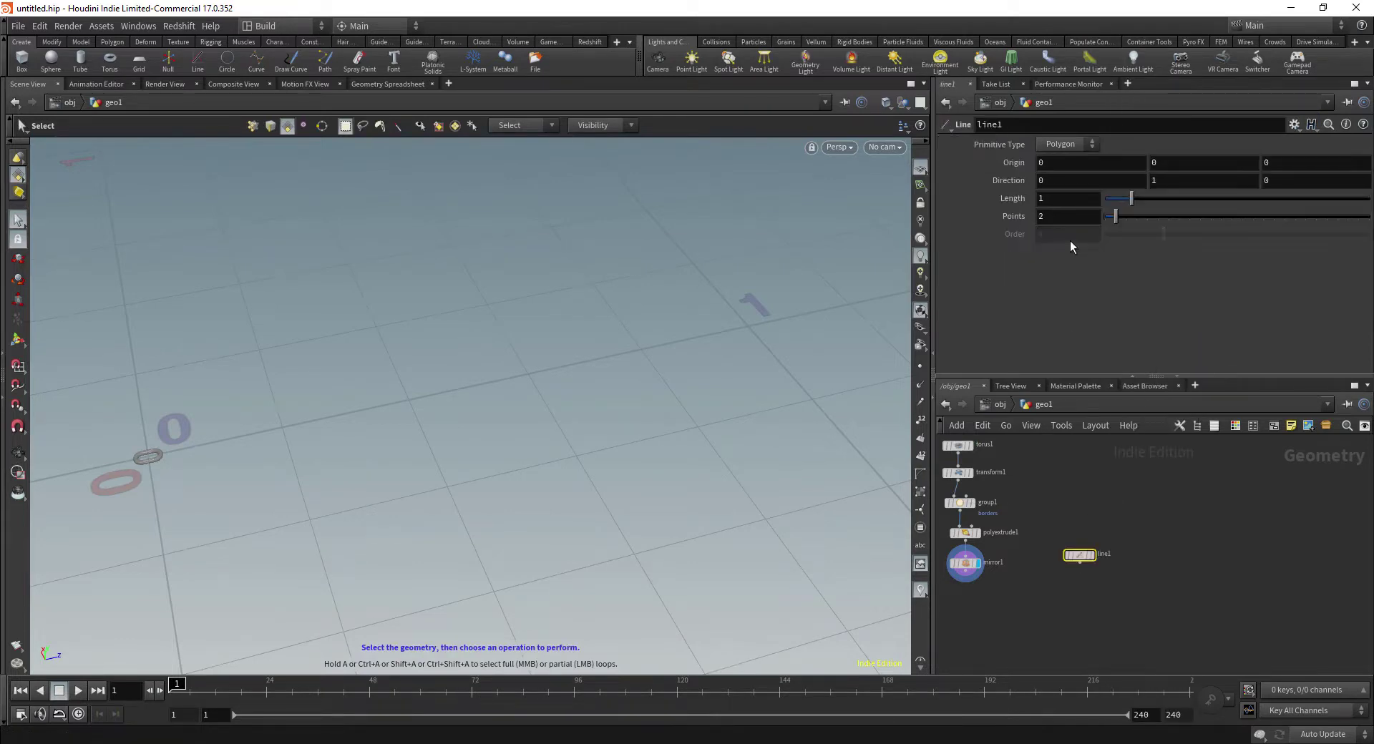
# Set the line's direction to 0, 0, 1 and display the Line node
pyautogui.doubleClick(1073, 181)
pyautogui.write('0')
pyautogui.press('Tab')
pyautogui.write('0')
pyautogui.press('Tab')
pyautogui.write('1')
pyautogui.press('Return')
pyautogui.click(1091, 555)
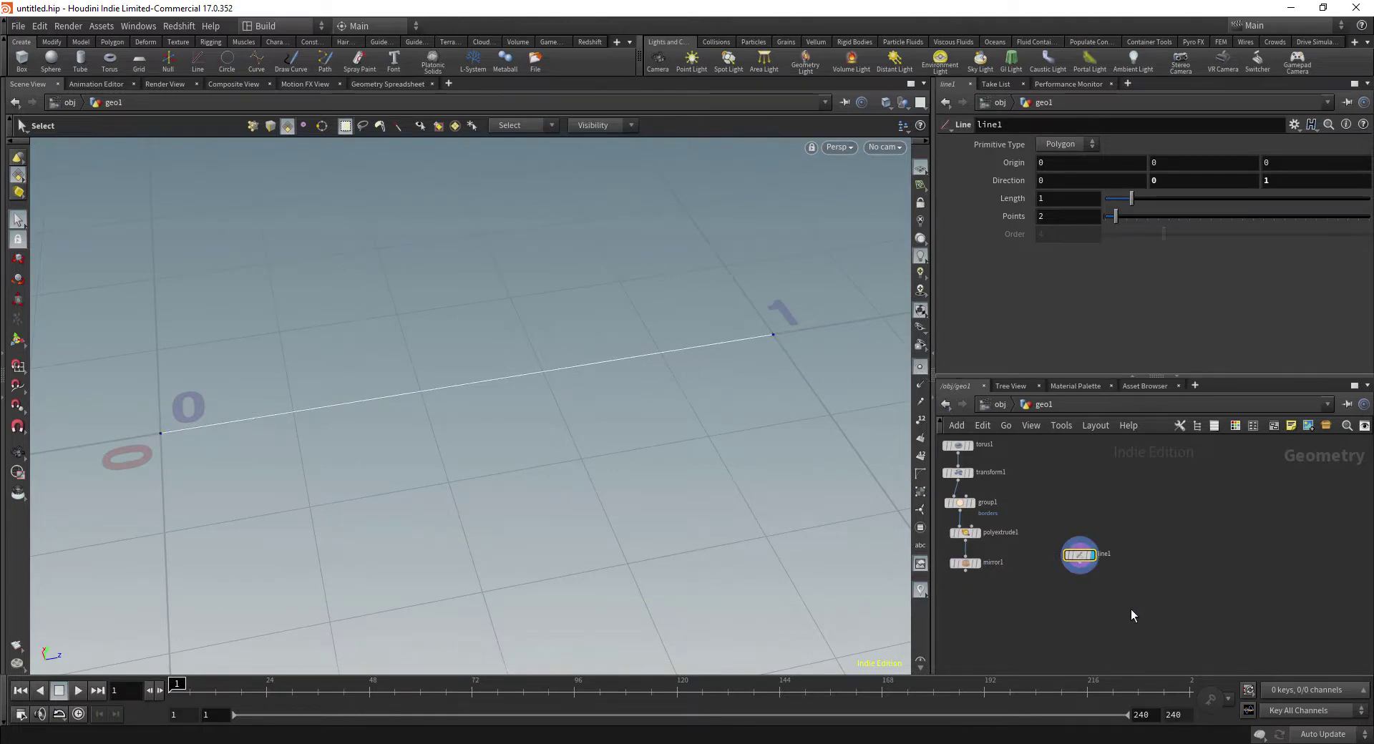
# Append a Resample node after the Line node and display it
pyautogui.click(1080, 566)
pyautogui.press('Tab')
pyautogui.write('resample')
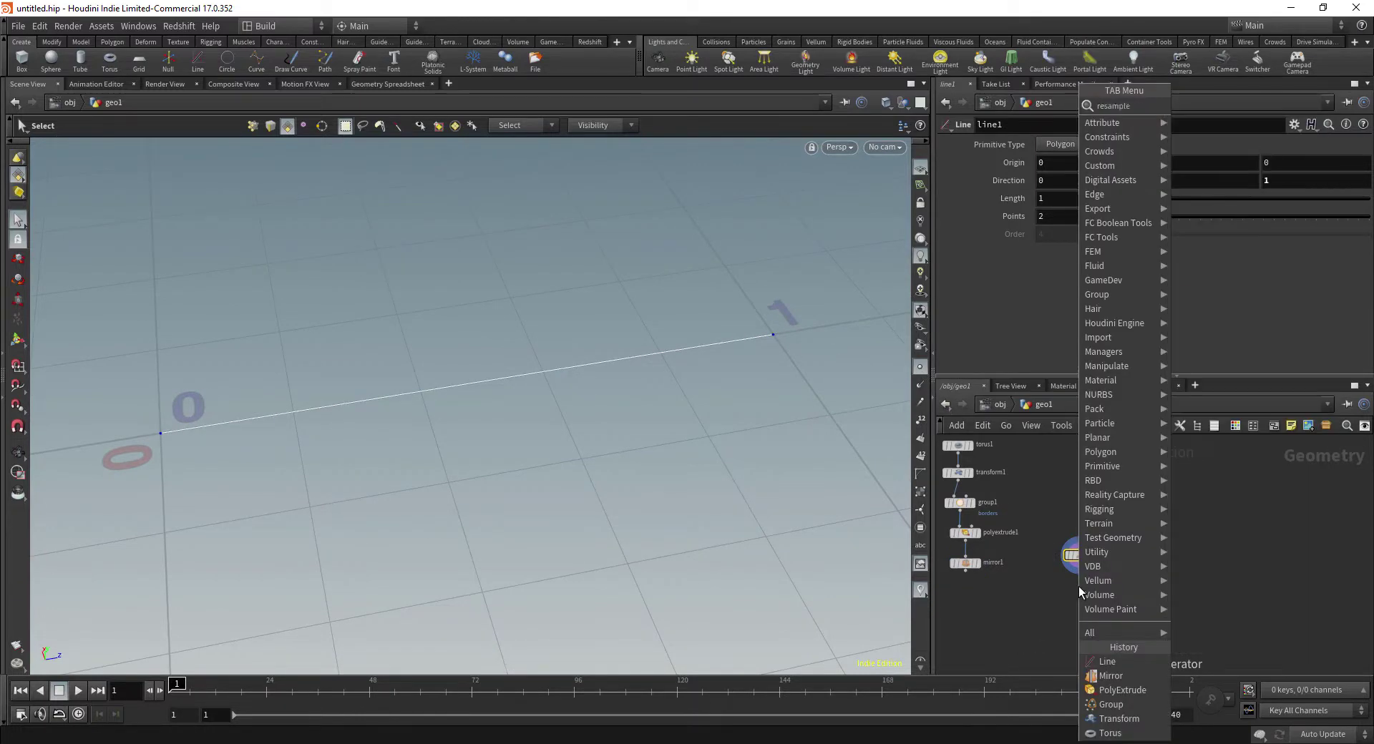
pyautogui.press('Return')
pyautogui.click(1080, 586)
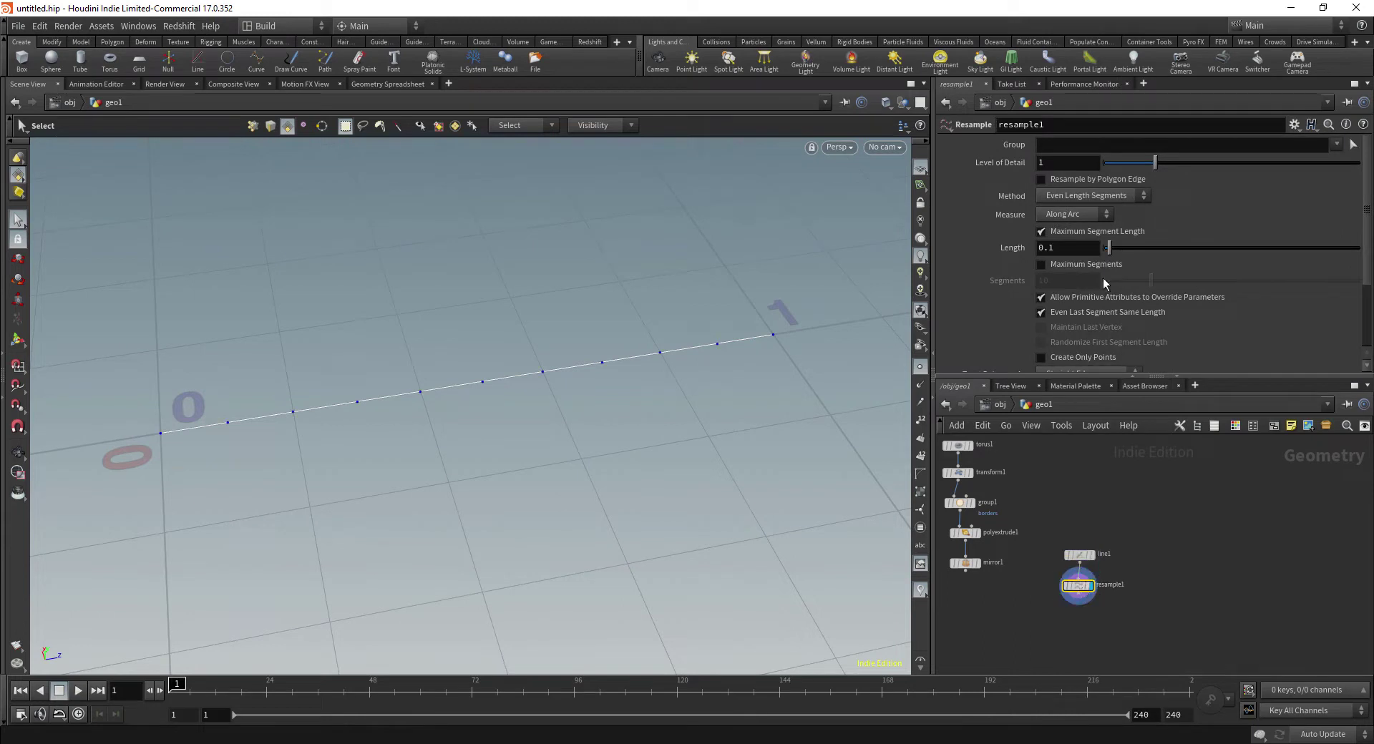
# Set the Resample node's maximum segment length to 0.01 and treat polygons as Subdivision Curves
pyautogui.click(1085, 253)
pyautogui.write('1')
pyautogui.press('Return')
pyautogui.scroll(-3, 1226, 298)
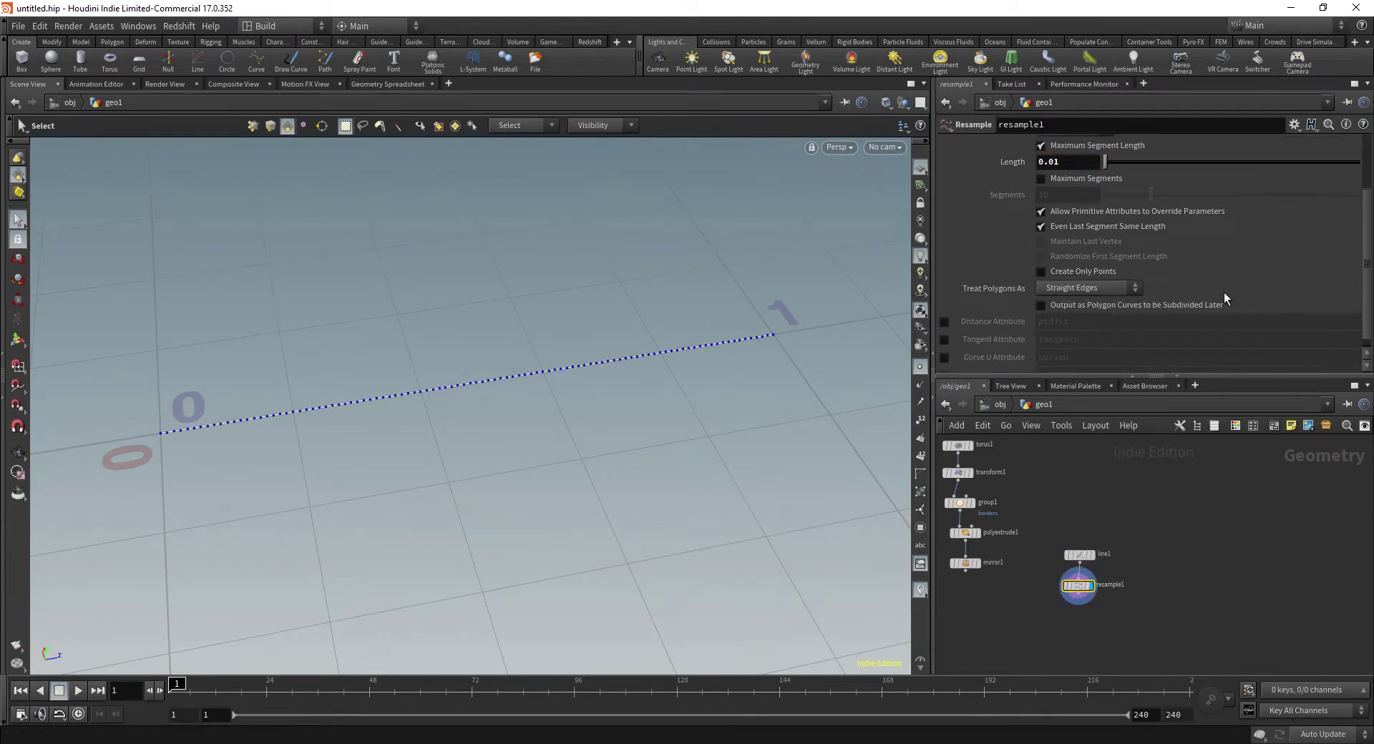
pyautogui.click(1125, 289)
pyautogui.click(1102, 320)
# Append a Group by Range node after the Resample node and display it
pyautogui.moveTo(258, 539); pyautogui.dragTo(463, 470)
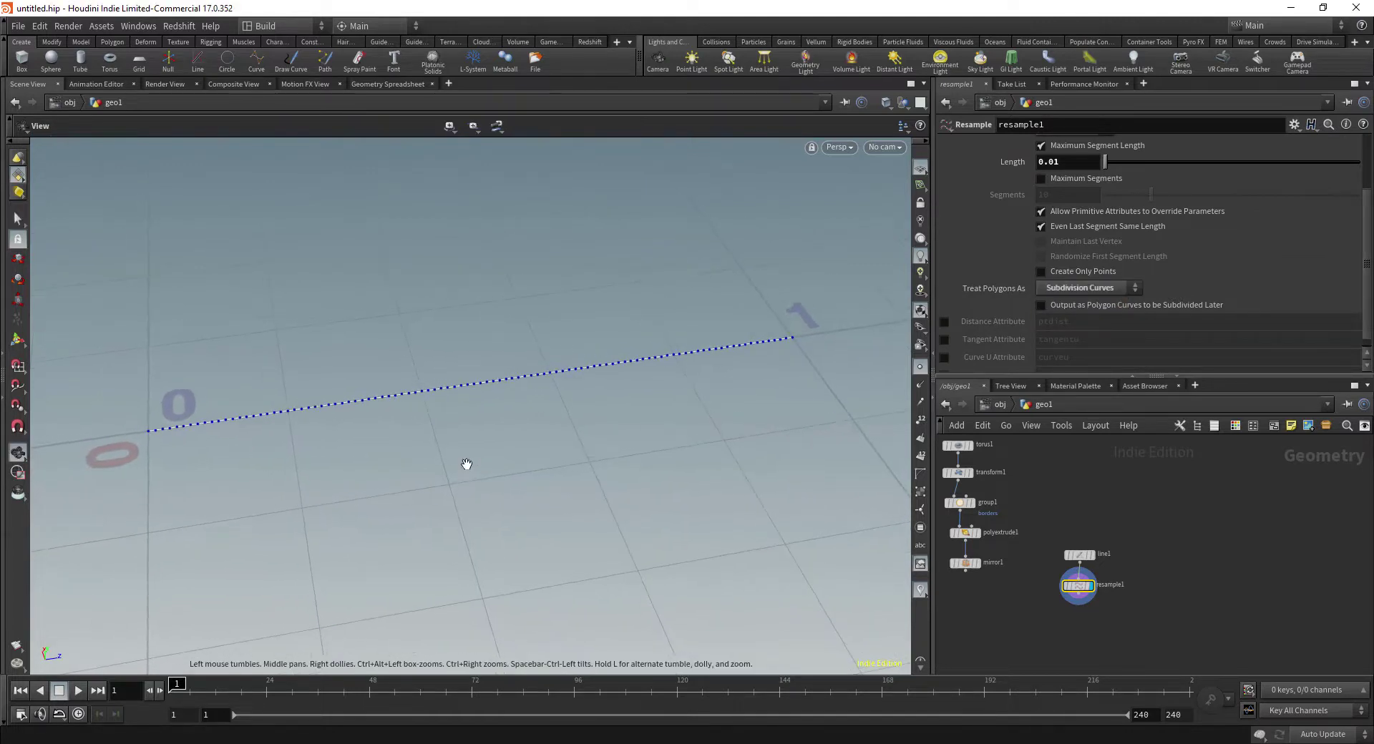
pyautogui.moveTo(1051, 602); pyautogui.dragTo(1093, 572, button='middle')
pyautogui.click(1050, 612)
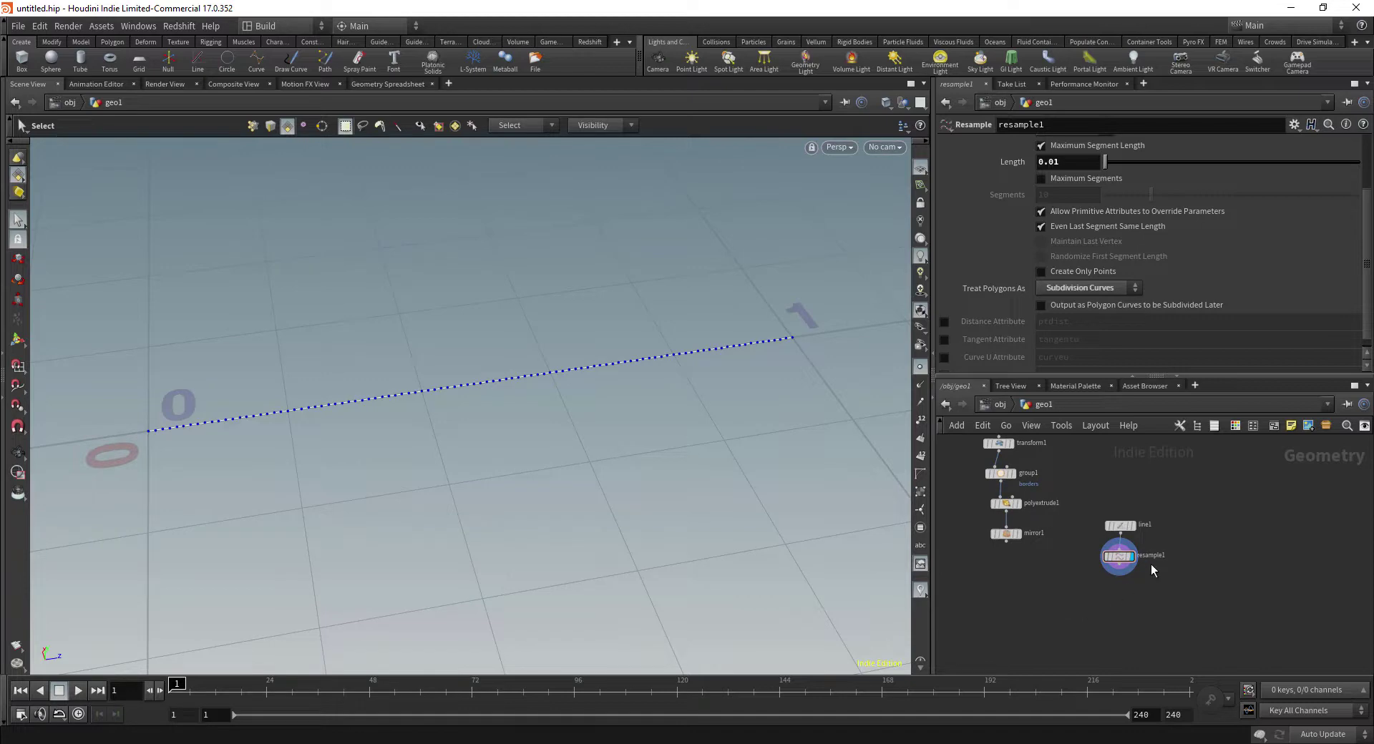
pyautogui.moveTo(150, 414); pyautogui.dragTo(334, 361, button='right')
pyautogui.moveTo(300, 421); pyautogui.dragTo(561, 425, button='middle')
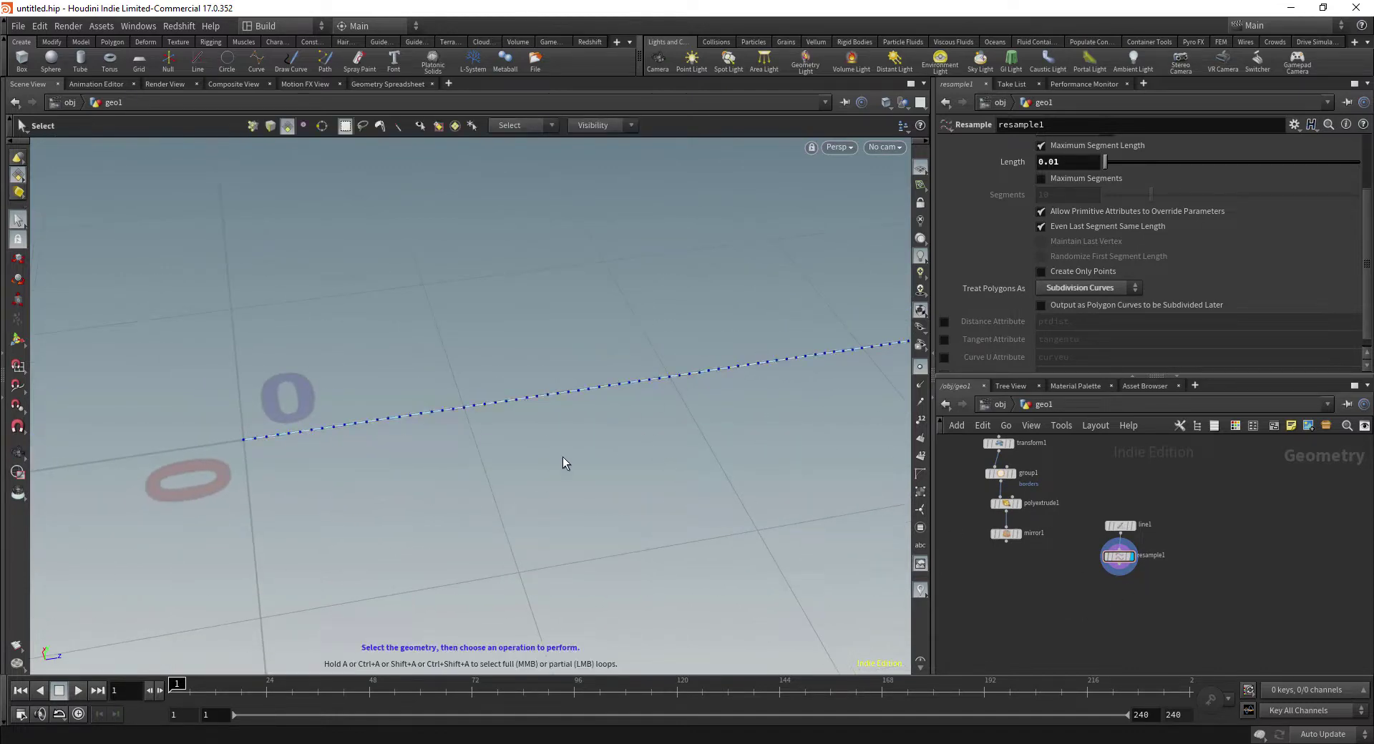
pyautogui.moveTo(1130, 575); pyautogui.dragTo(1088, 560, button='middle')
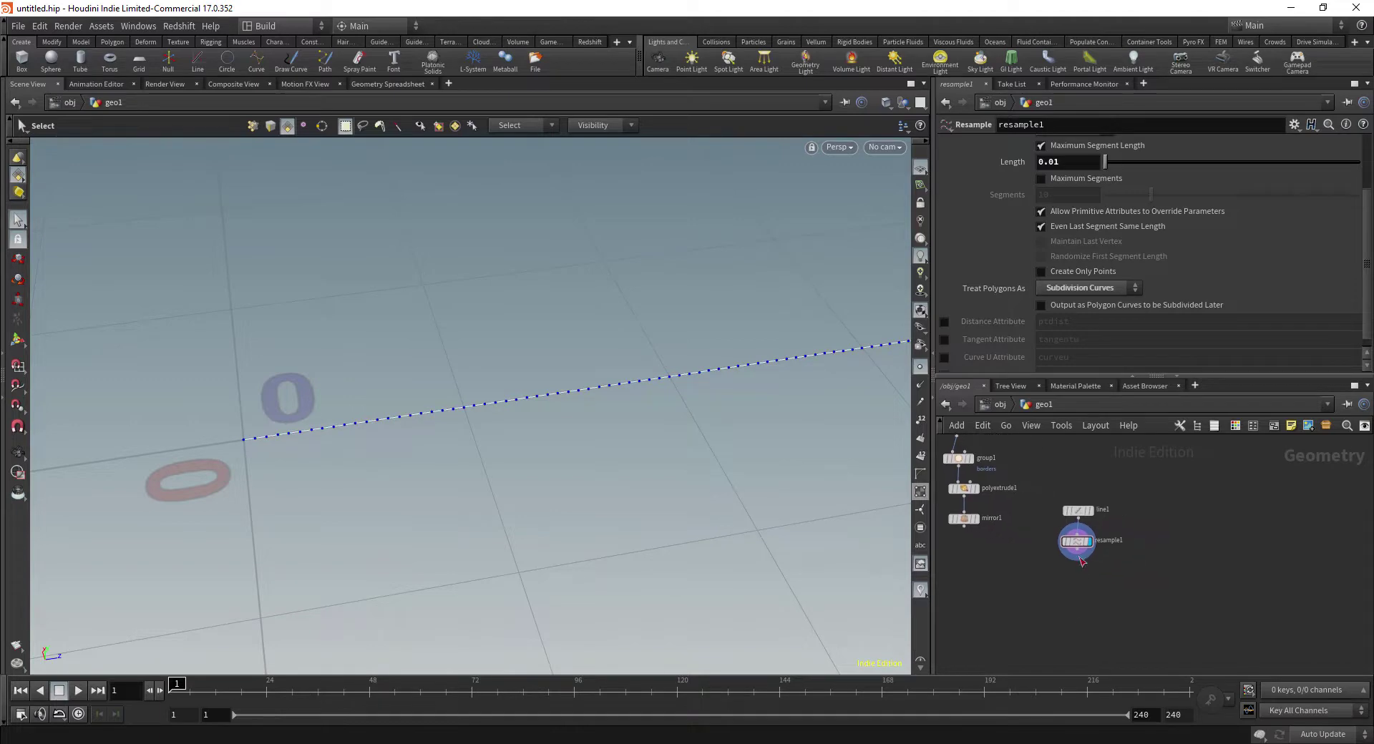
pyautogui.press('Tab')
pyautogui.write('group by')
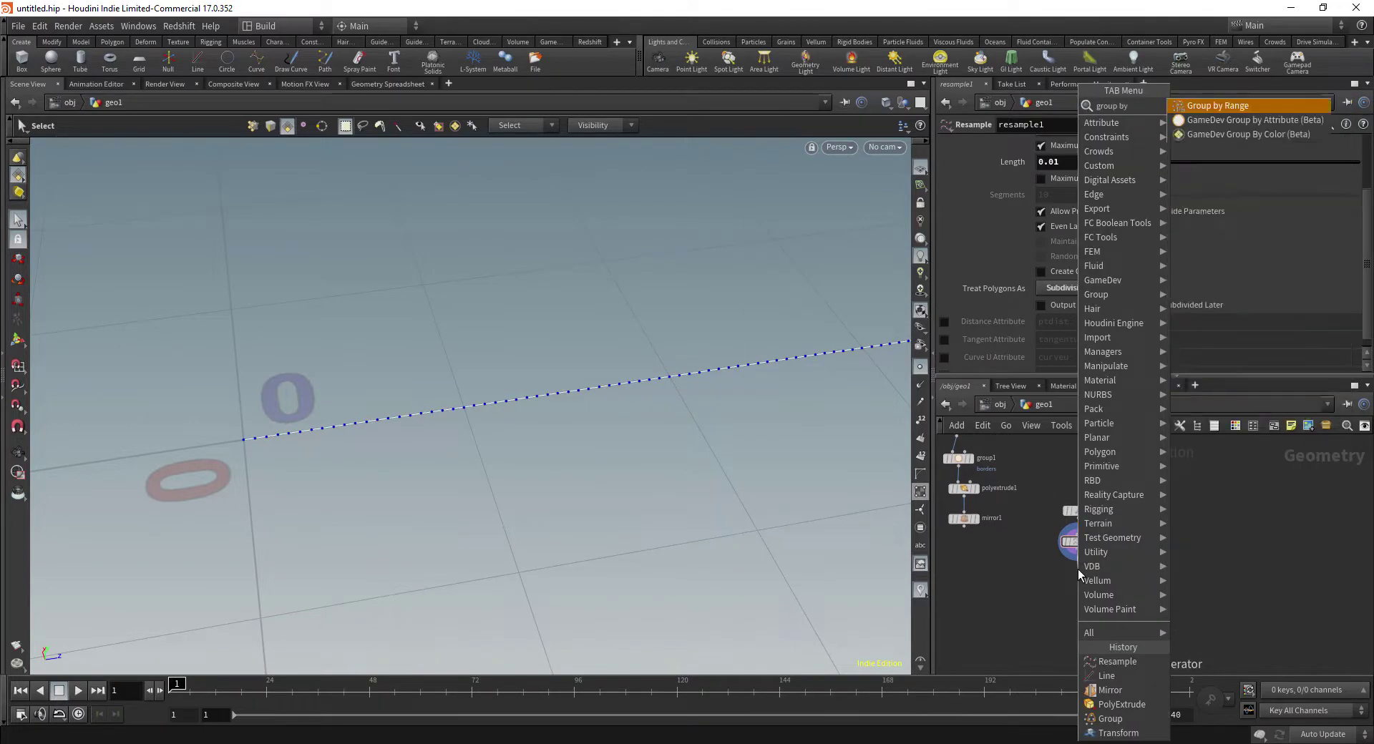
pyautogui.press('Return')
pyautogui.click(1077, 570)
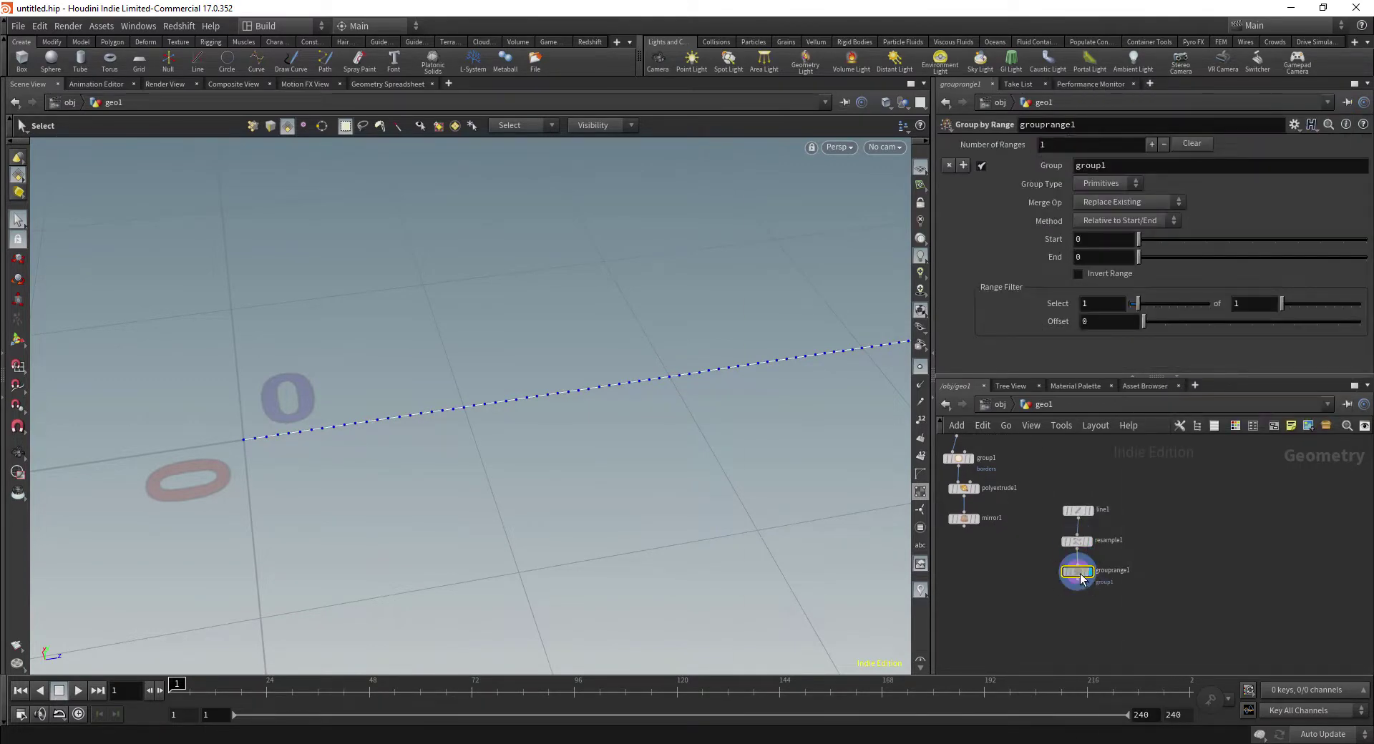
# Name the range group even, set its type to Points, and make its range filter select 1 of 2
pyautogui.keyDown('alt'); pyautogui.moveTo(501, 458); pyautogui.dragTo(680, 481); pyautogui.keyUp('alt')
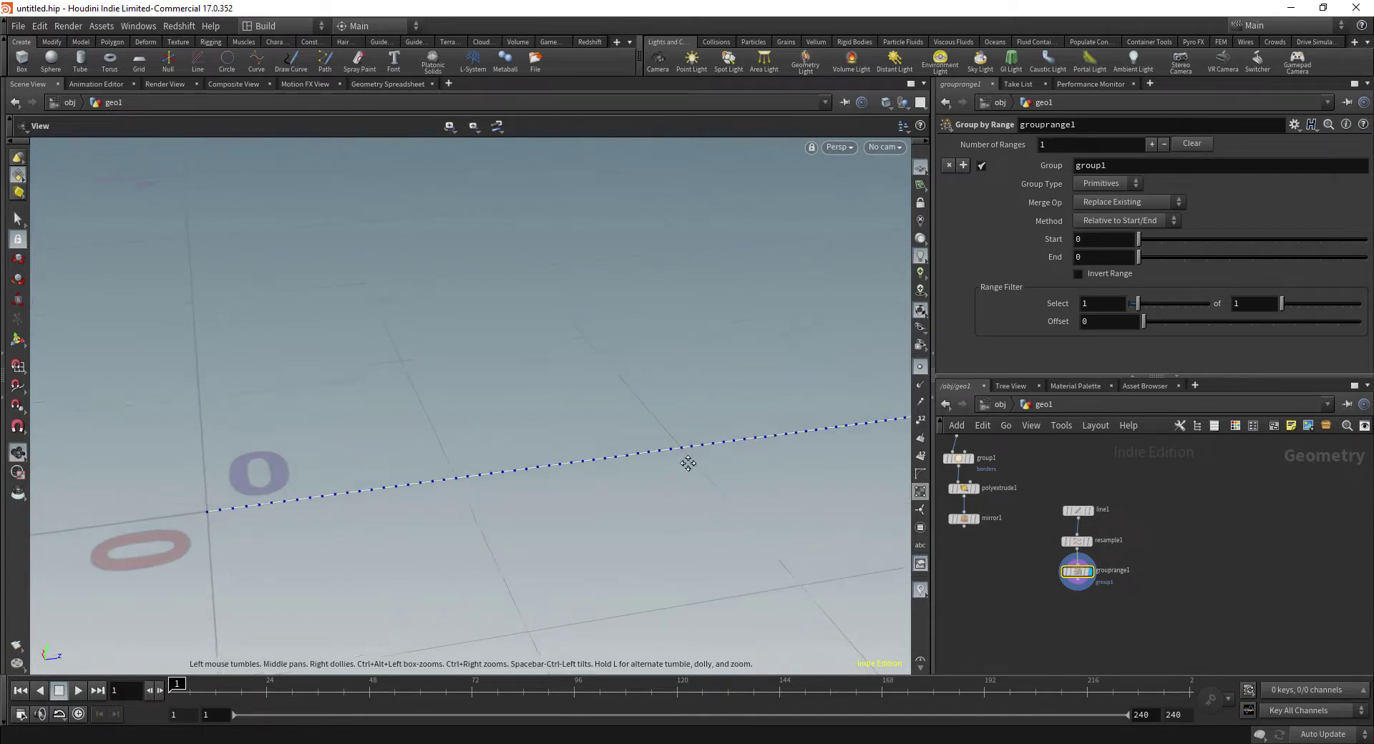
pyautogui.keyDown('alt'); pyautogui.moveTo(688, 463); pyautogui.dragTo(624, 455, button='middle'); pyautogui.keyUp('alt')
pyautogui.doubleClick(1110, 170)
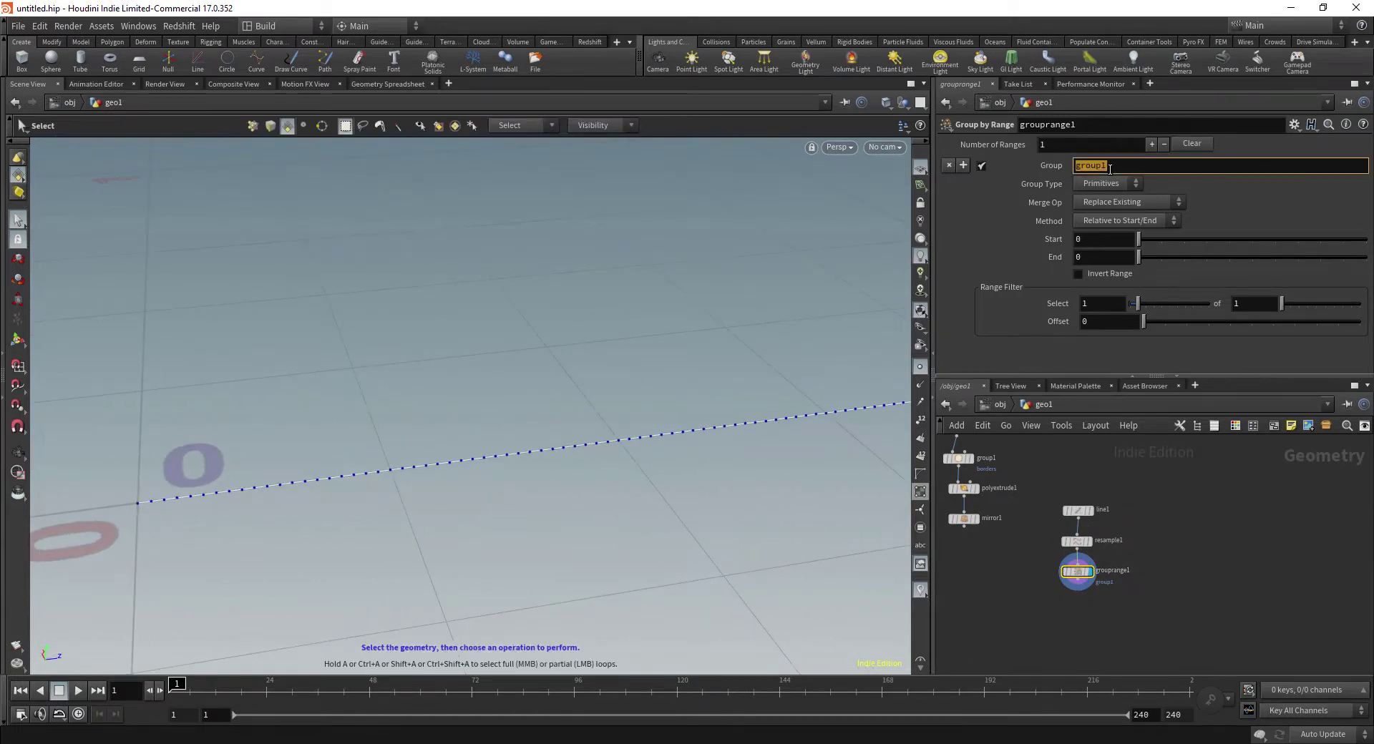
pyautogui.write('even')
pyautogui.press('Return')
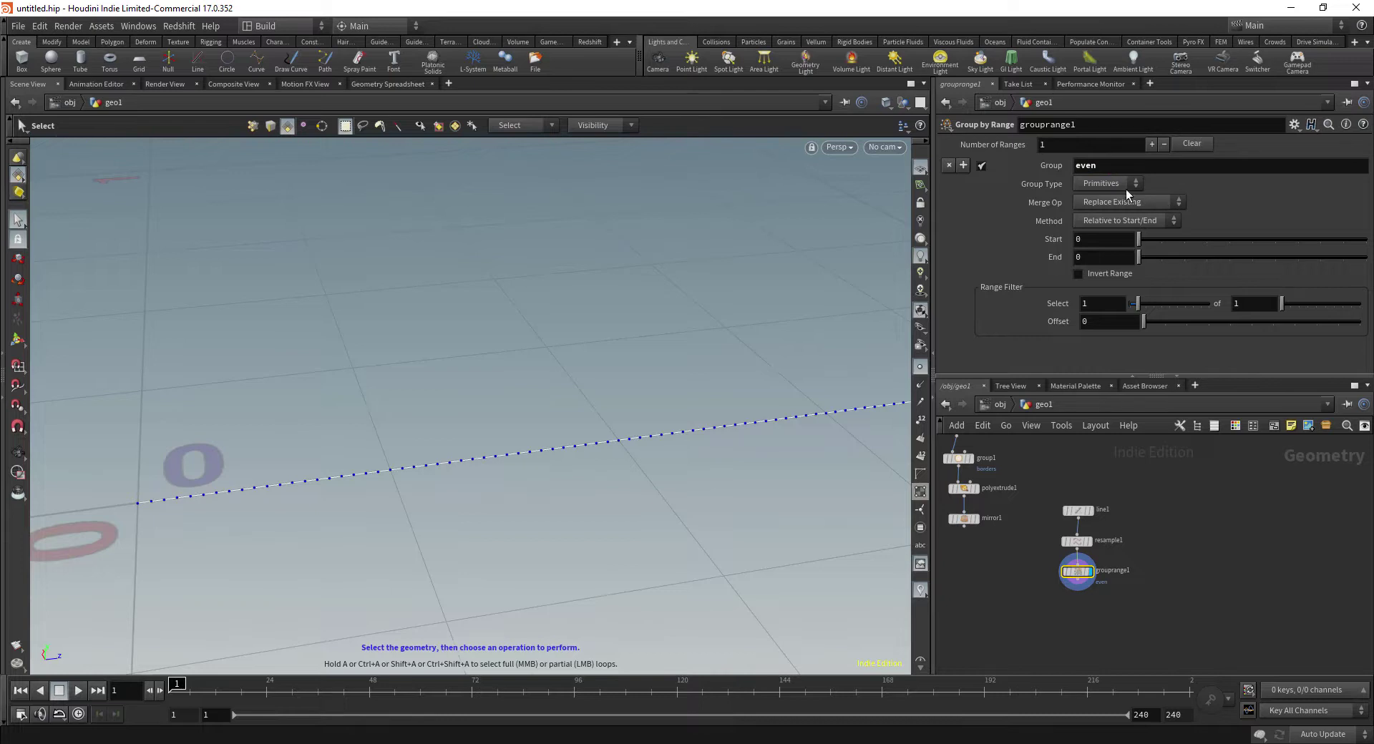
pyautogui.click(1125, 186)
pyautogui.click(1236, 303)
pyautogui.press('Return')
# Show point groups in the viewport group list and highlight the even group to check its points along the line
pyautogui.keyDown('alt'); pyautogui.moveTo(804, 319); pyautogui.dragTo(722, 300, button='middle'); pyautogui.keyUp('alt')
pyautogui.press('9')
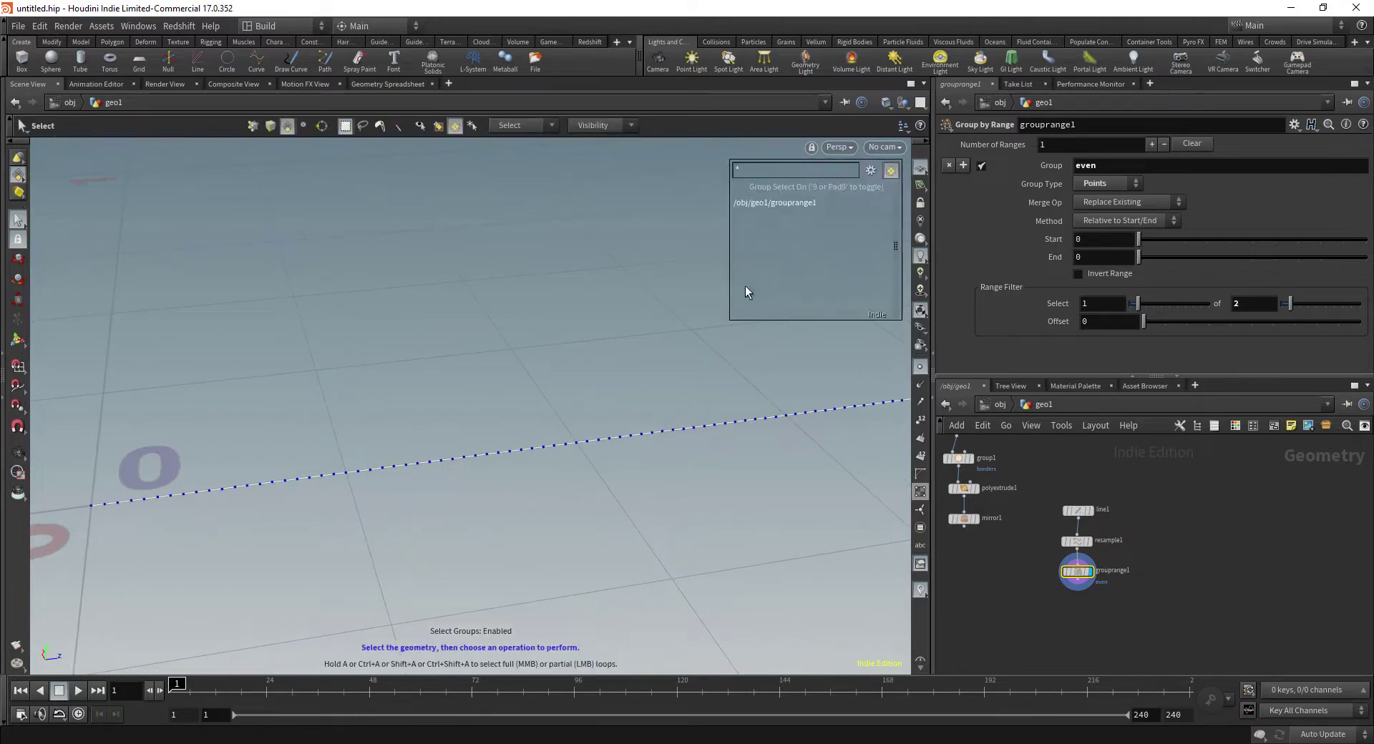
pyautogui.click(870, 171)
pyautogui.click(898, 227)
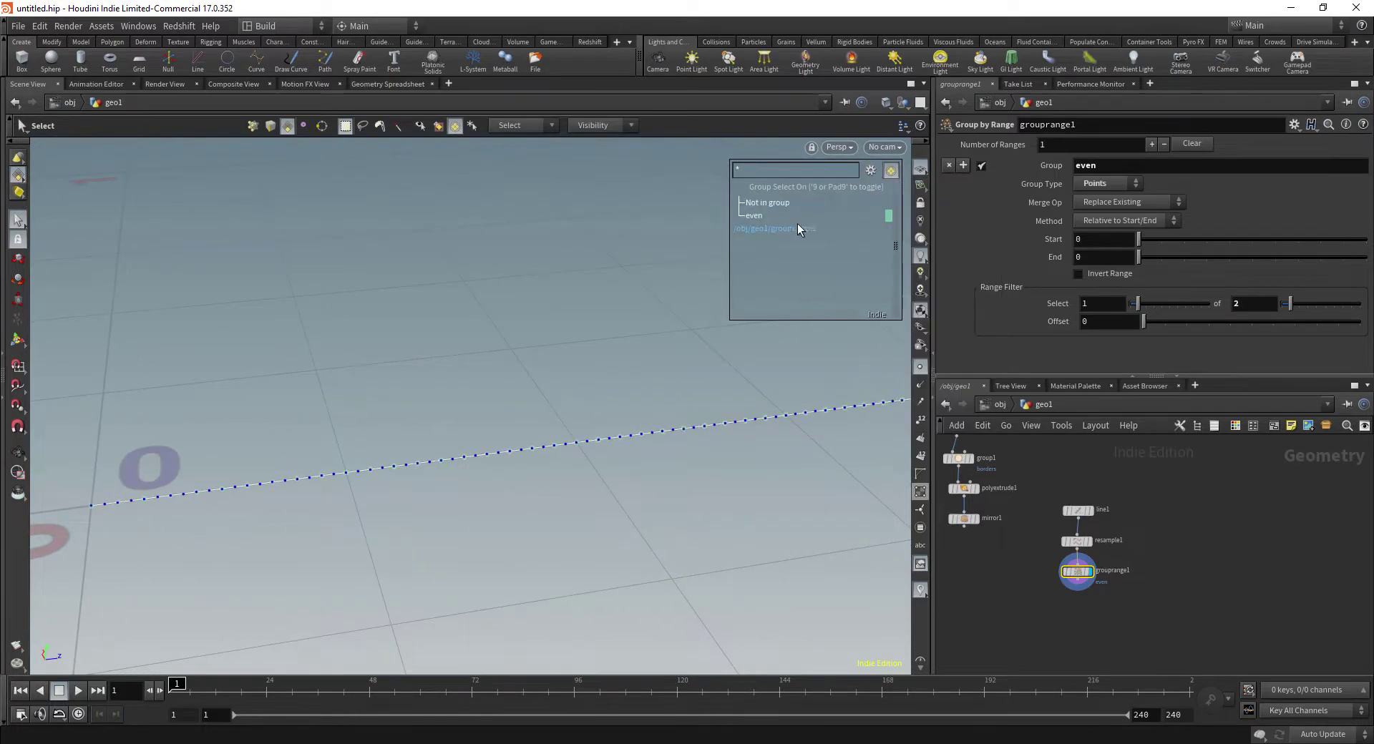
pyautogui.click(752, 216)
pyautogui.keyDown('alt'); pyautogui.moveTo(475, 423); pyautogui.dragTo(507, 421); pyautogui.keyUp('alt')
pyautogui.keyDown('alt'); pyautogui.moveTo(521, 370); pyautogui.dragTo(622, 312, button='middle'); pyautogui.keyUp('alt')
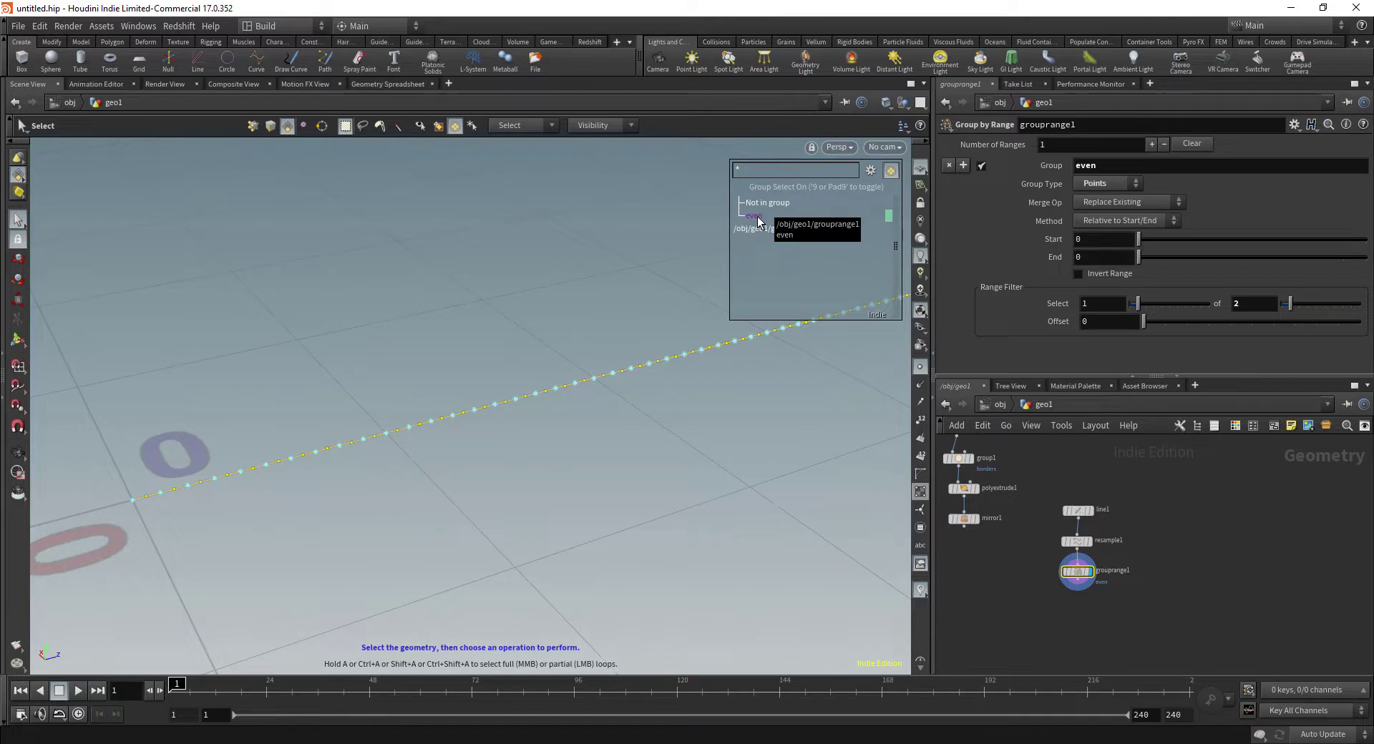
# Move the line's nodes aside, append a Split node after Group by Range, and set its group to even
pyautogui.moveTo(1037, 470); pyautogui.dragTo(1142, 524)
pyautogui.click(1139, 553)
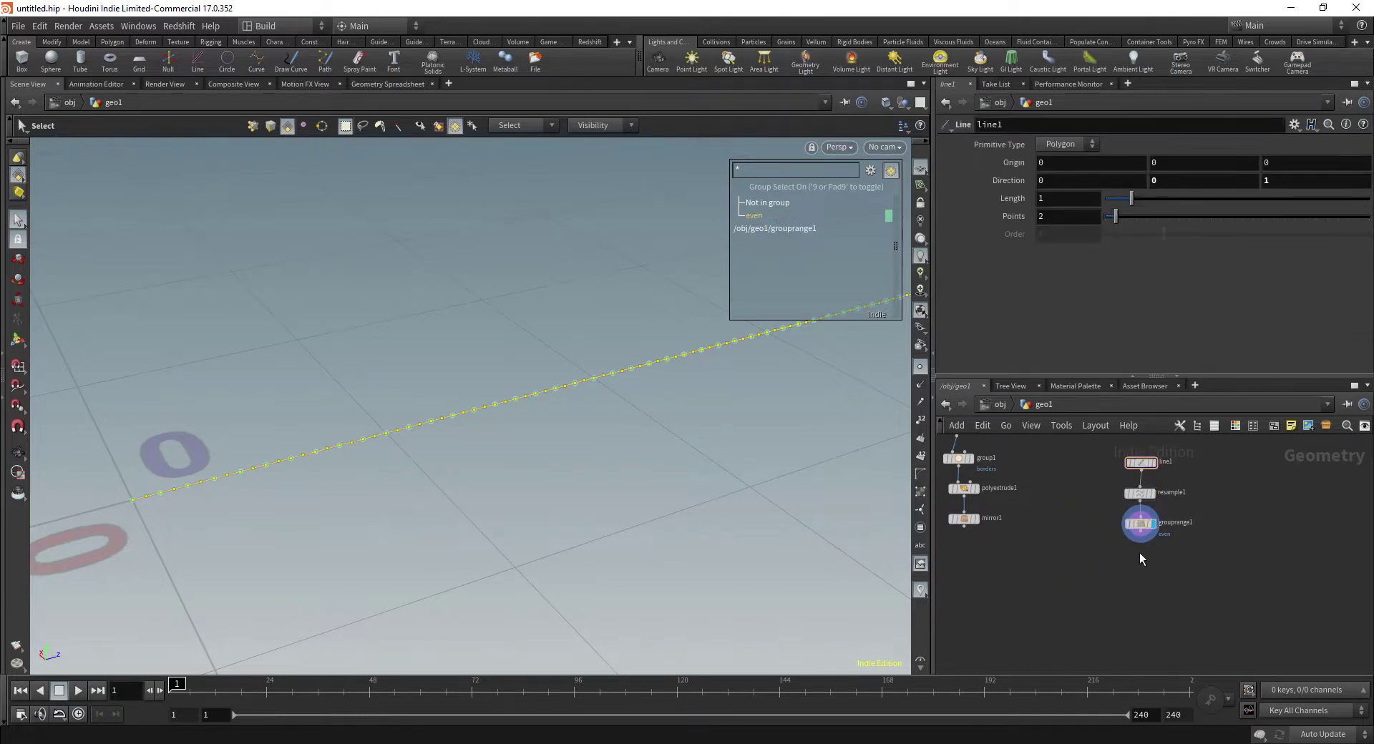
pyautogui.click(1140, 534)
pyautogui.press('Tab')
pyautogui.write('split')
pyautogui.press('Return')
pyautogui.press('Return')
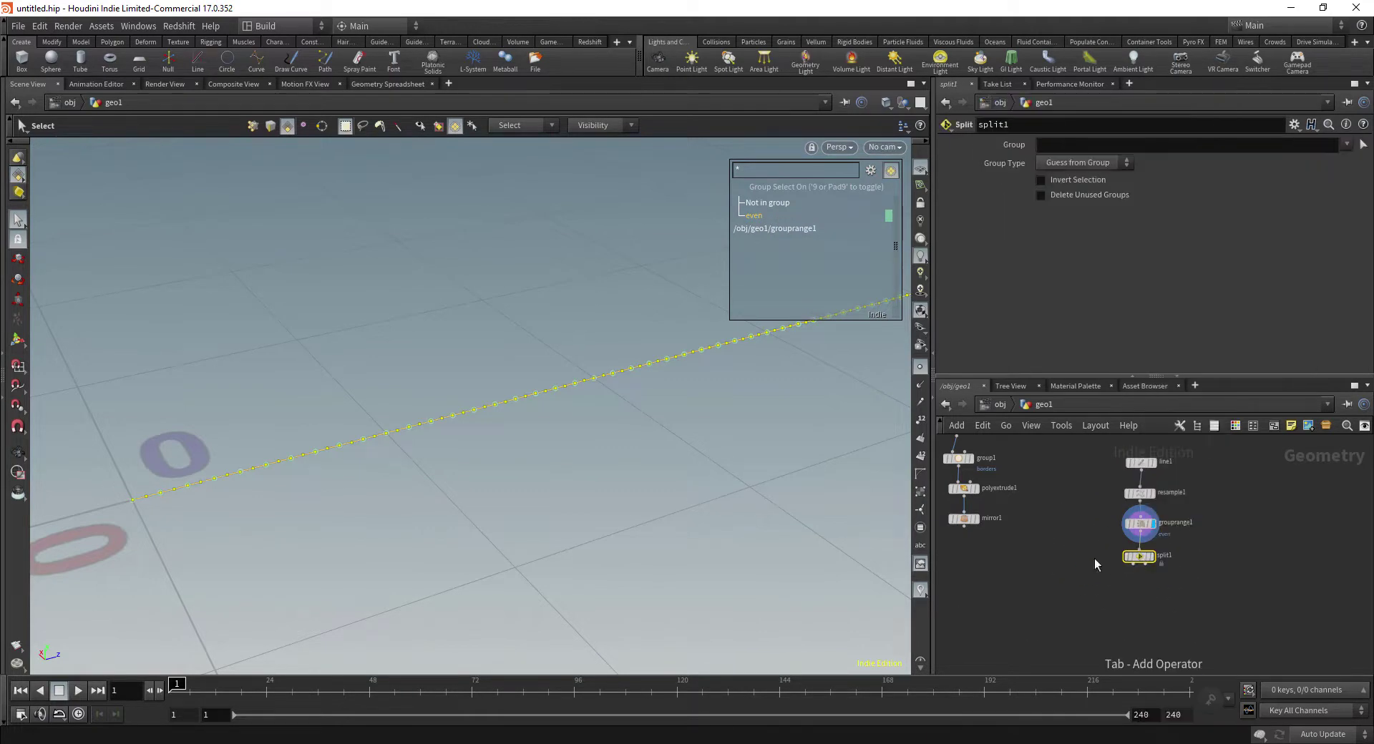
pyautogui.click(1348, 145)
pyautogui.click(1319, 173)
# Add and display a Sweep node using the mirrored link as cross-section and the Split node's first output as path
pyautogui.moveTo(1102, 574); pyautogui.dragTo(1118, 567, button='middle')
pyautogui.click(1090, 598)
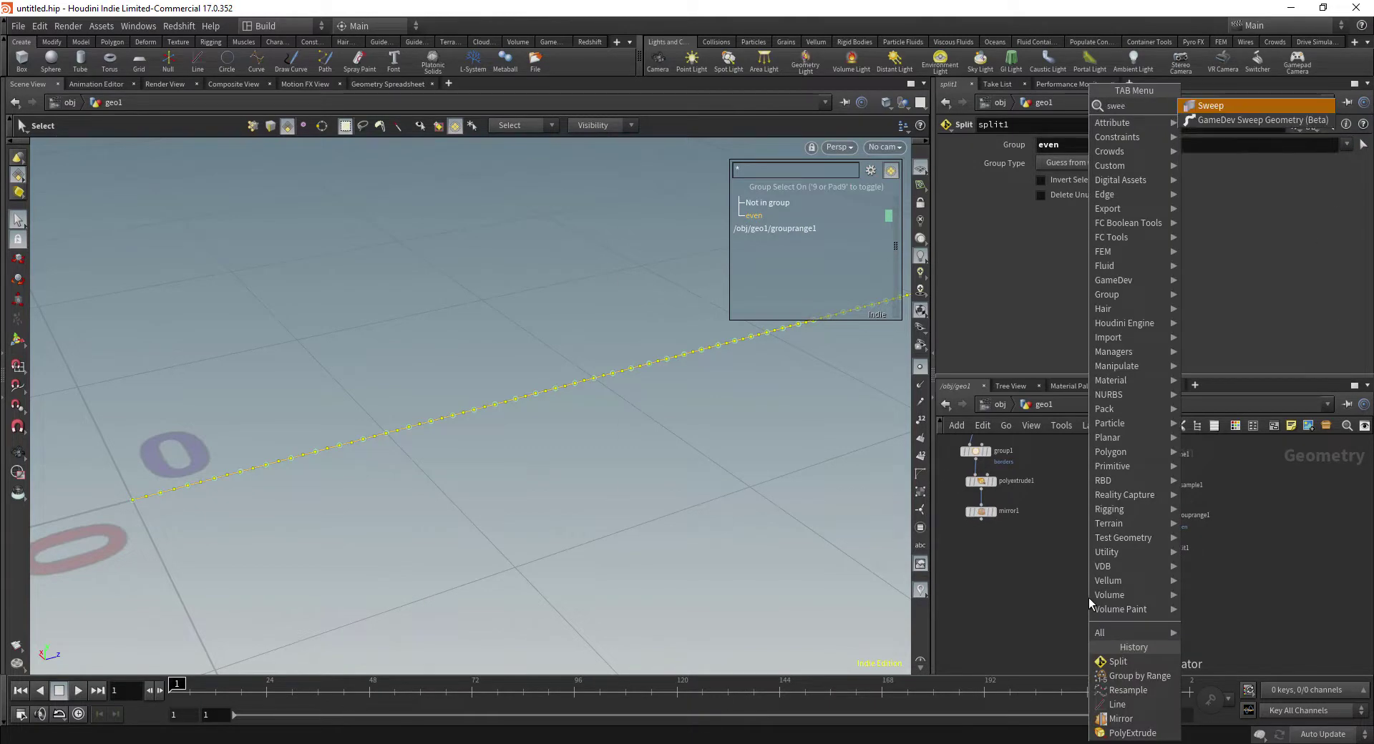
pyautogui.press('Return')
pyautogui.click(1121, 580)
pyautogui.moveTo(1122, 580); pyautogui.dragTo(1166, 573, button='middle')
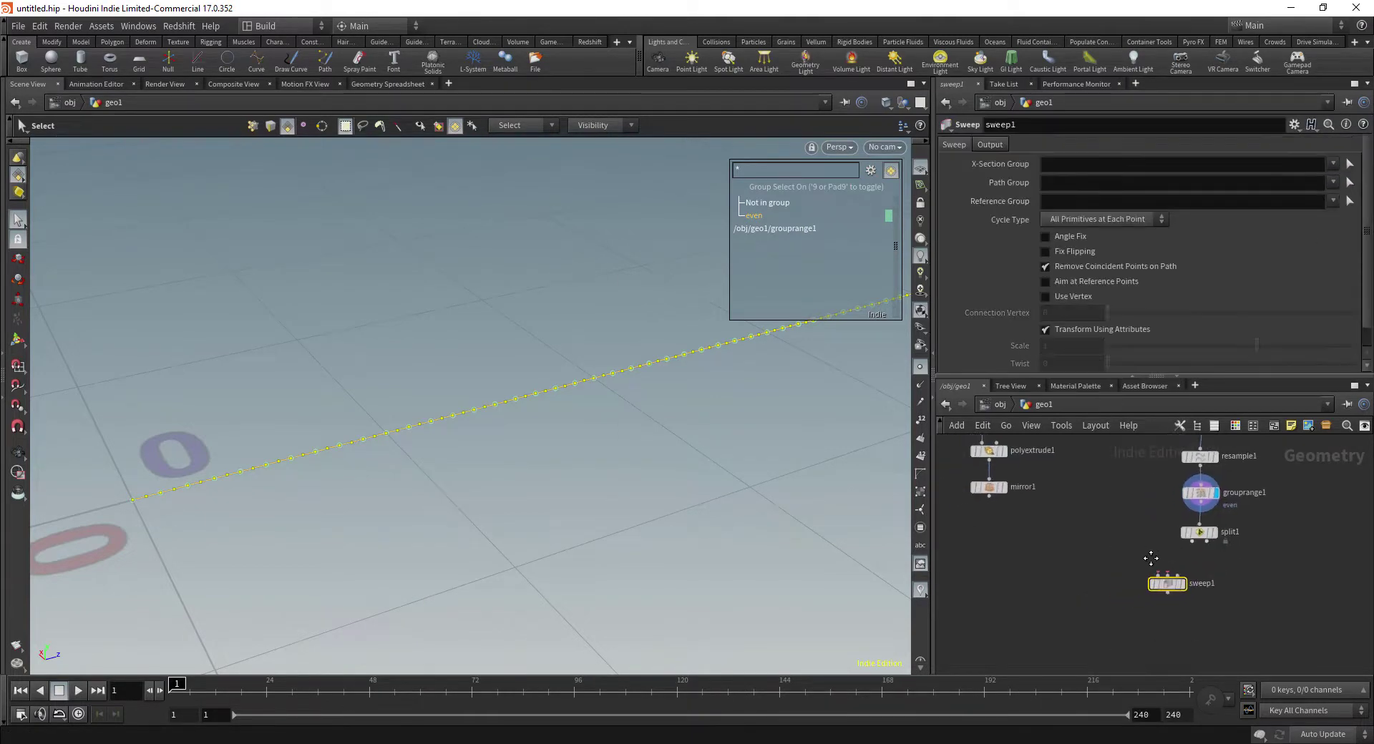
pyautogui.moveTo(1078, 545); pyautogui.dragTo(1177, 578)
pyautogui.click(1192, 590)
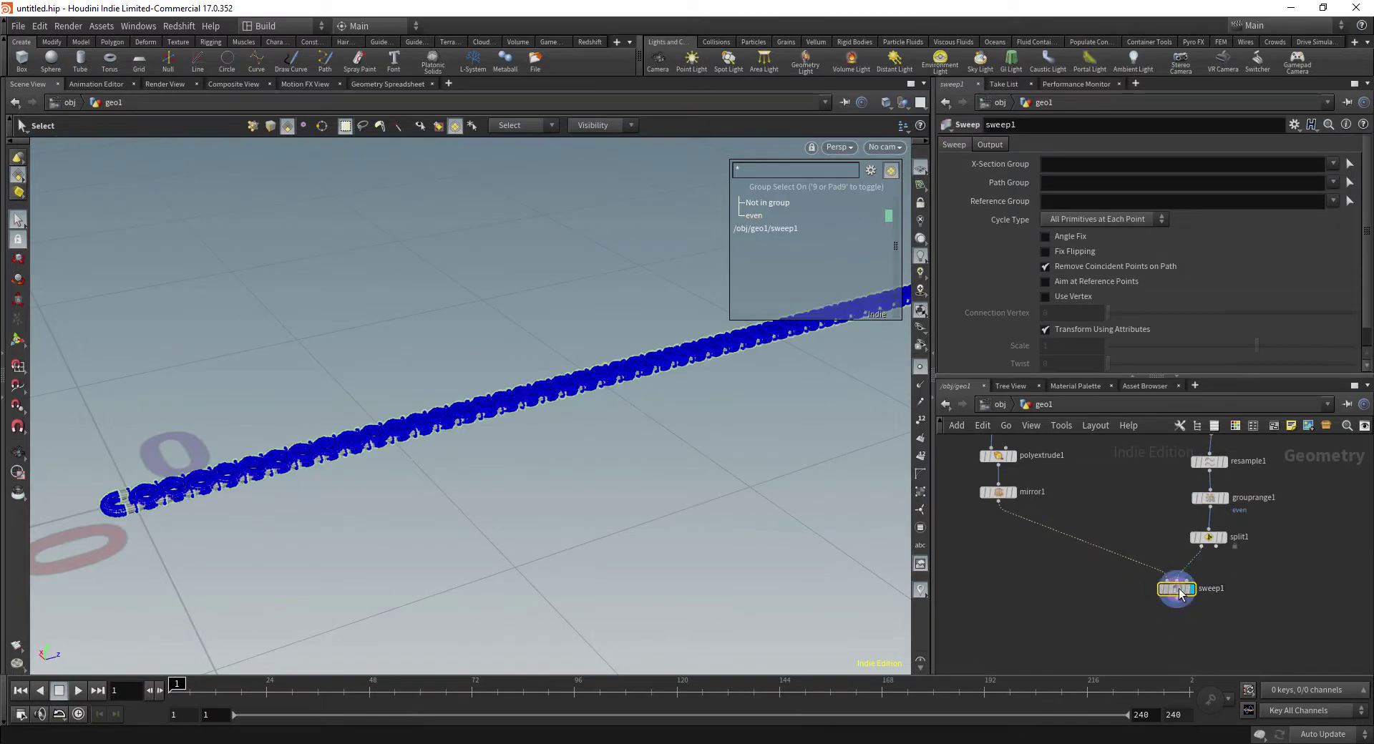
# Hide the point markers and the viewport group list, and clear the selection on the swept links
pyautogui.keyDown('alt'); pyautogui.moveTo(681, 483); pyautogui.dragTo(674, 498, button='right'); pyautogui.keyUp('alt')
pyautogui.click(920, 366)
pyautogui.keyDown('alt'); pyautogui.moveTo(742, 406); pyautogui.dragTo(766, 389); pyautogui.keyUp('alt')
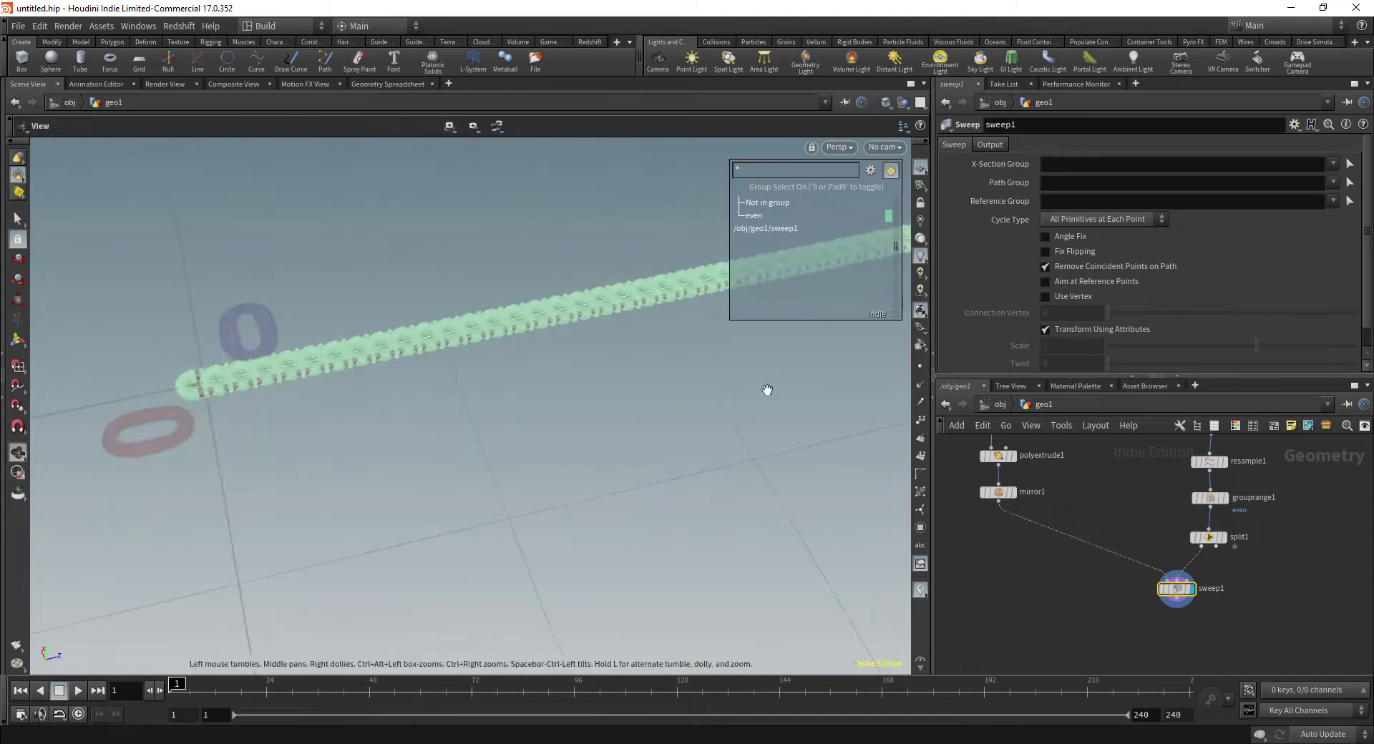
pyautogui.press('9')
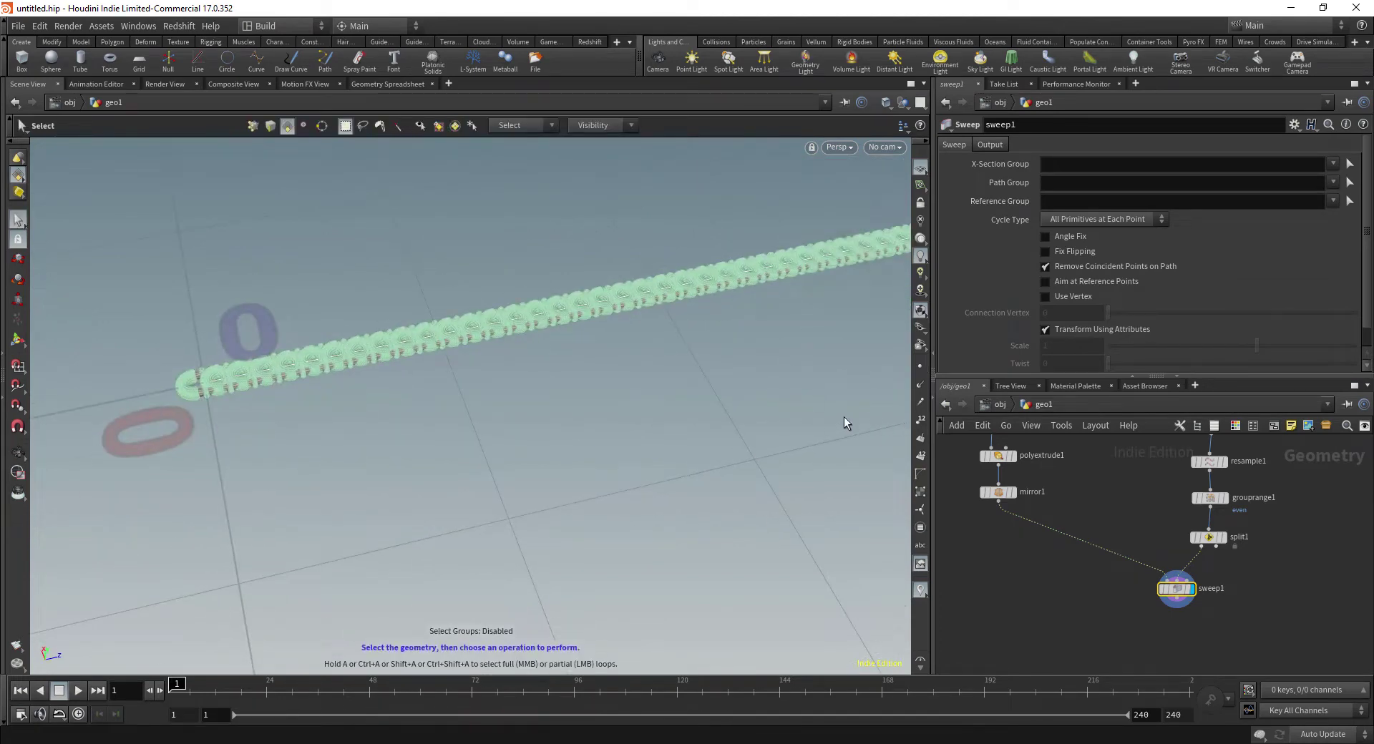
pyautogui.press('Escape')
pyautogui.moveTo(823, 416); pyautogui.dragTo(866, 501)
pyautogui.moveTo(491, 429); pyautogui.dragTo(502, 389)
pyautogui.press('s')
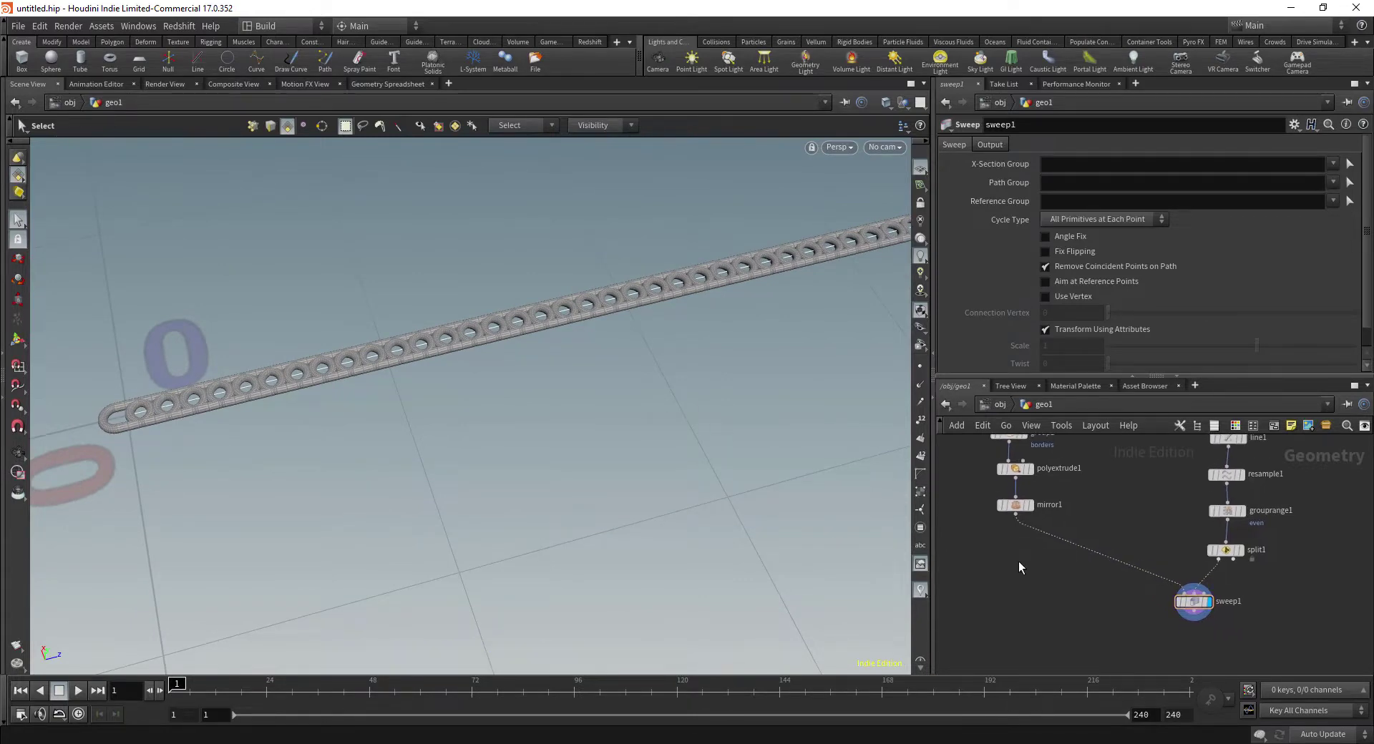
# Insert a Transform node between the Mirror and Sweep nodes and place it directly under the Mirror node
pyautogui.press('Tab')
pyautogui.write('transf')
pyautogui.press('Return')
pyautogui.click(1044, 538)
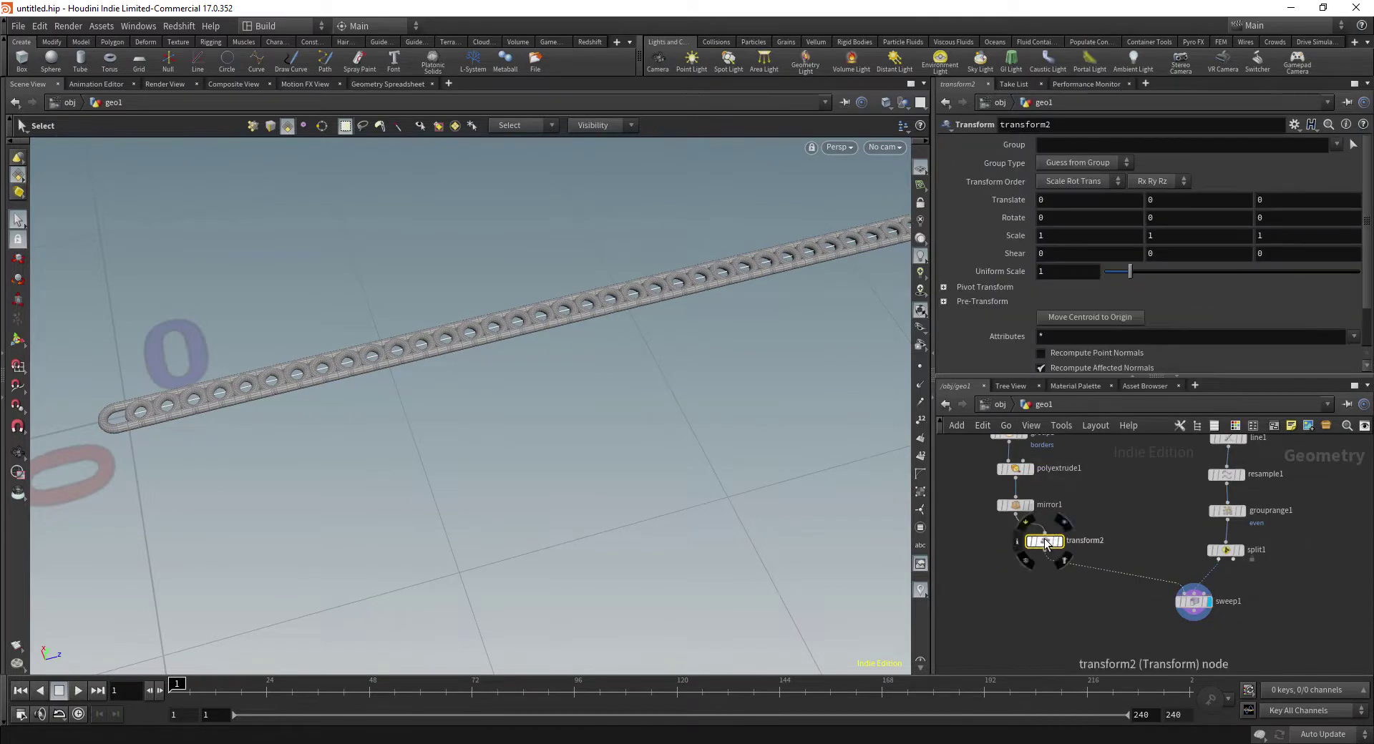
pyautogui.moveTo(1044, 538); pyautogui.dragTo(1013, 542)
# Set the Resample node's maximum segment length to 0.012 to change the spacing of the links
pyautogui.moveTo(1137, 494); pyautogui.dragTo(1107, 581, button='middle')
pyautogui.click(1193, 528)
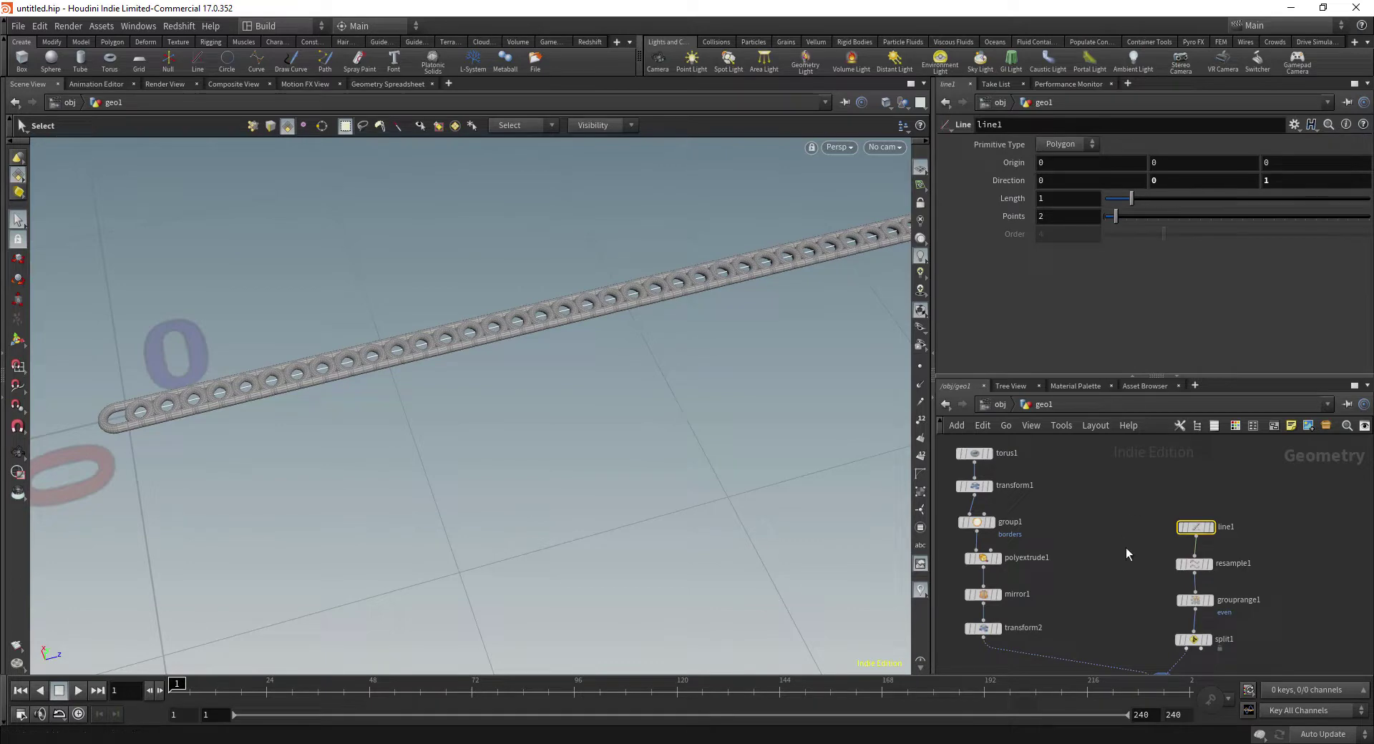
pyautogui.click(1193, 564)
pyautogui.moveTo(1071, 162); pyautogui.dragTo(1108, 220, button='middle')
pyautogui.moveTo(1125, 614); pyautogui.dragTo(1112, 478, button='middle')
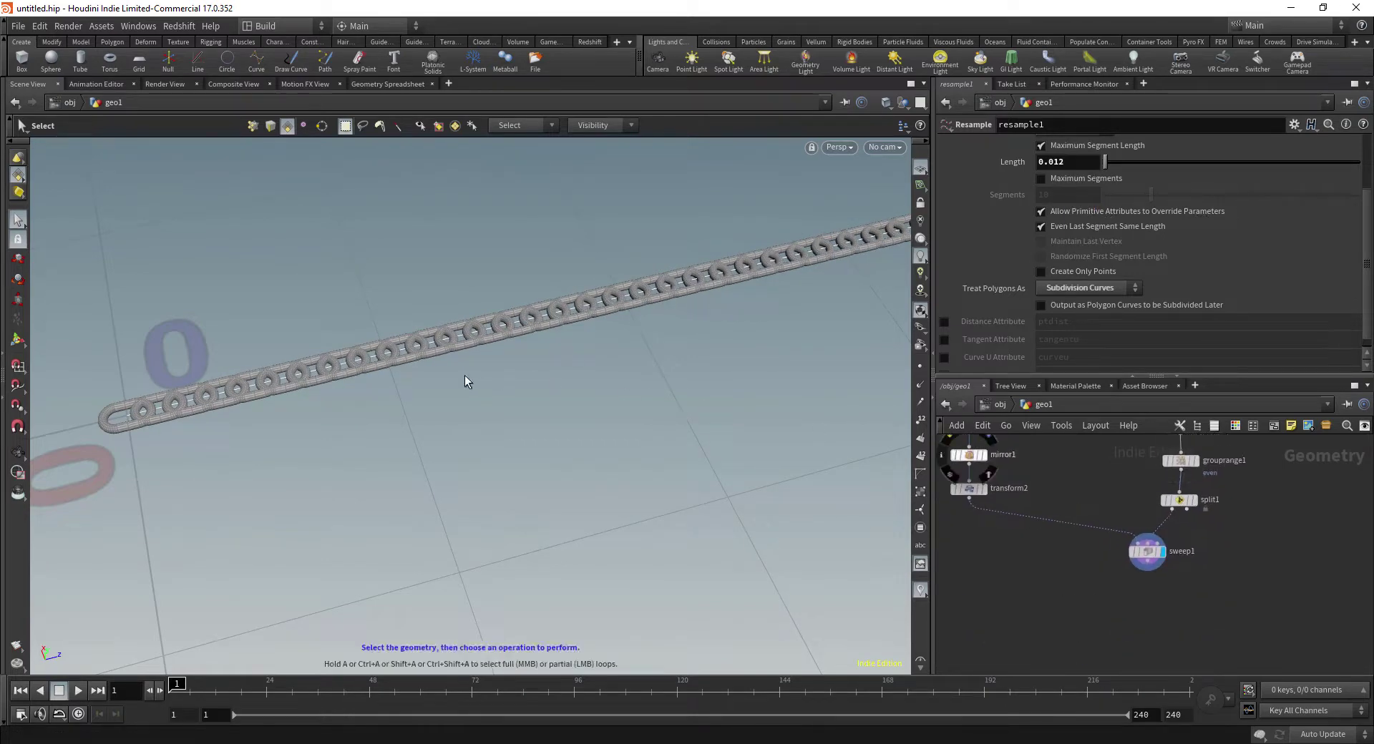
pyautogui.press('Escape')
pyautogui.scroll(3, 466, 375)
pyautogui.scroll(-1, 466, 375)
# Duplicate and display the Sweep node, and connect the Split node's second output as the copy's path
pyautogui.moveTo(1133, 600); pyautogui.dragTo(1082, 570, button='middle')
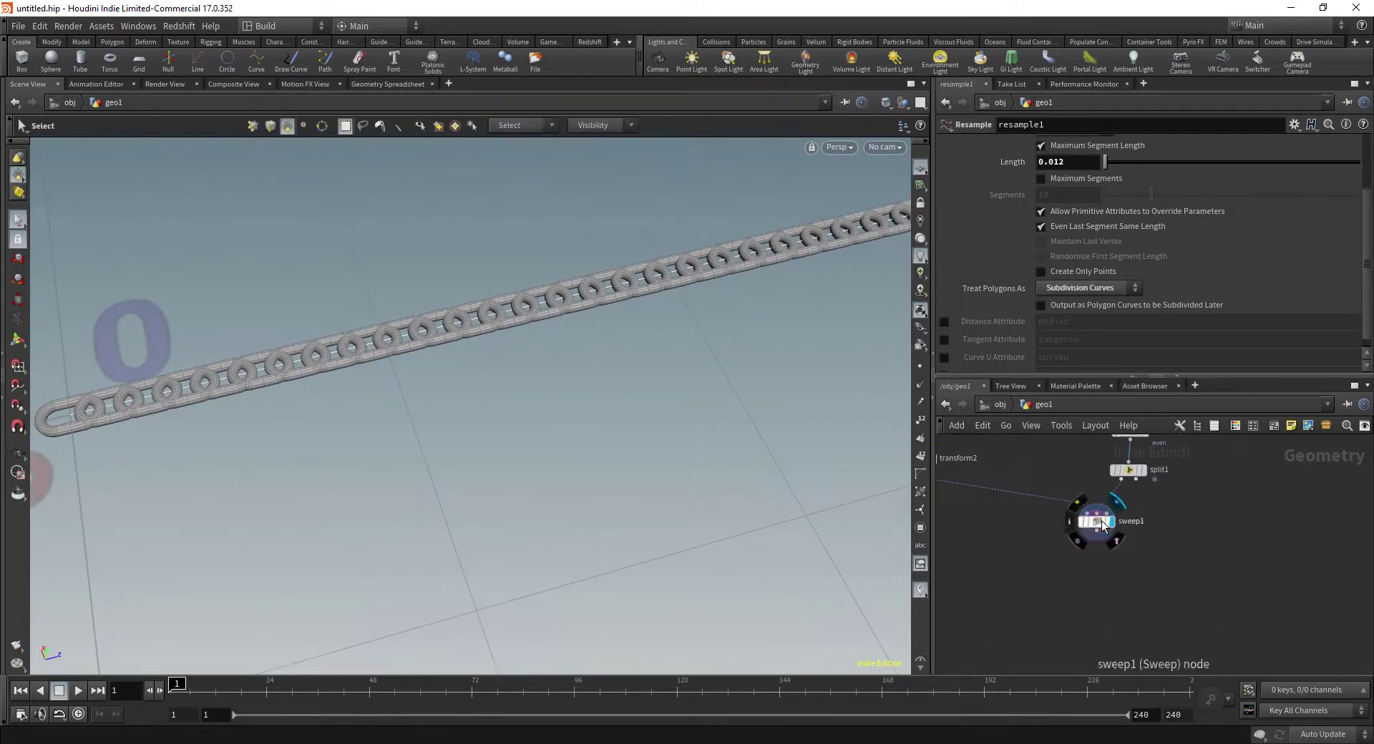
pyautogui.moveTo(1101, 523); pyautogui.dragTo(1157, 543)
pyautogui.moveTo(1187, 498); pyautogui.dragTo(1250, 499, button='middle')
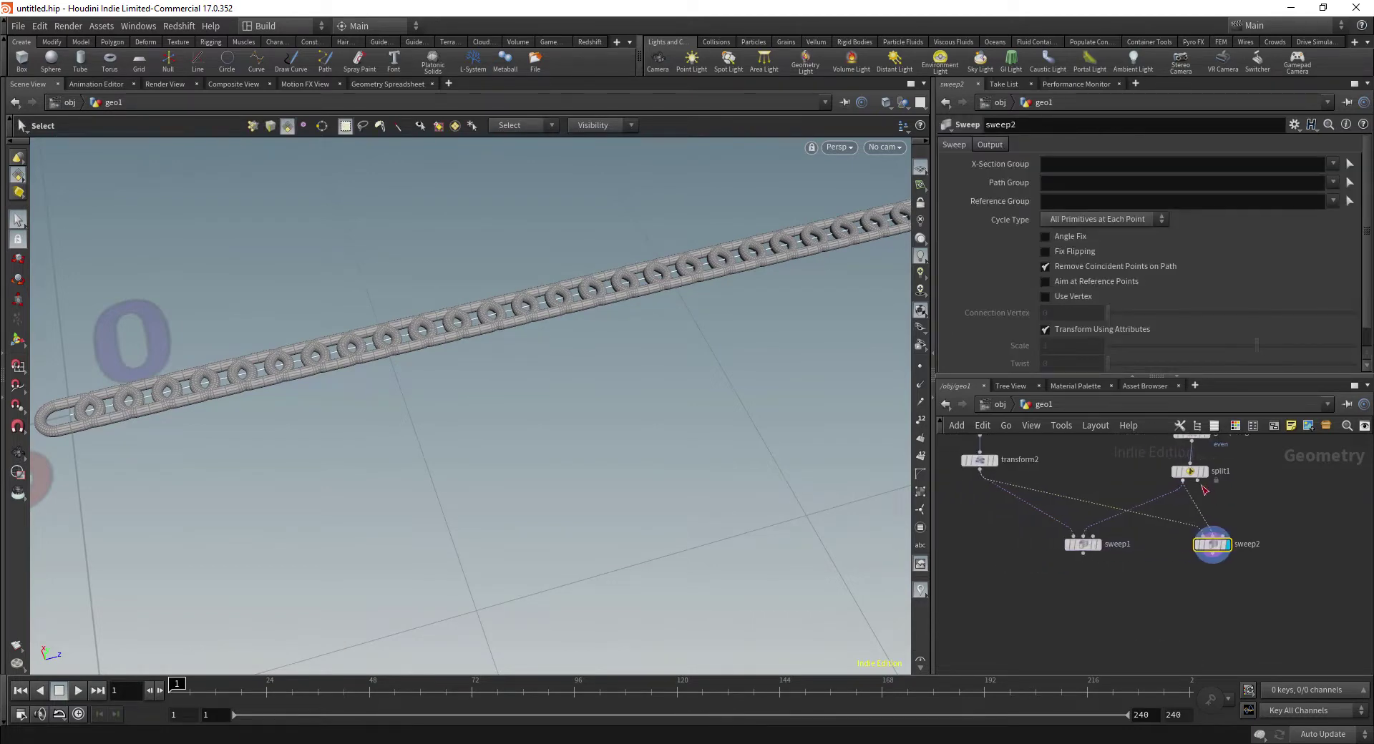
pyautogui.click(1199, 482)
pyautogui.click(1213, 535)
# Insert a Transform node before the second Sweep's cross-section input and set its Z rotation to 90
pyautogui.click(1072, 480)
pyautogui.press('Tab')
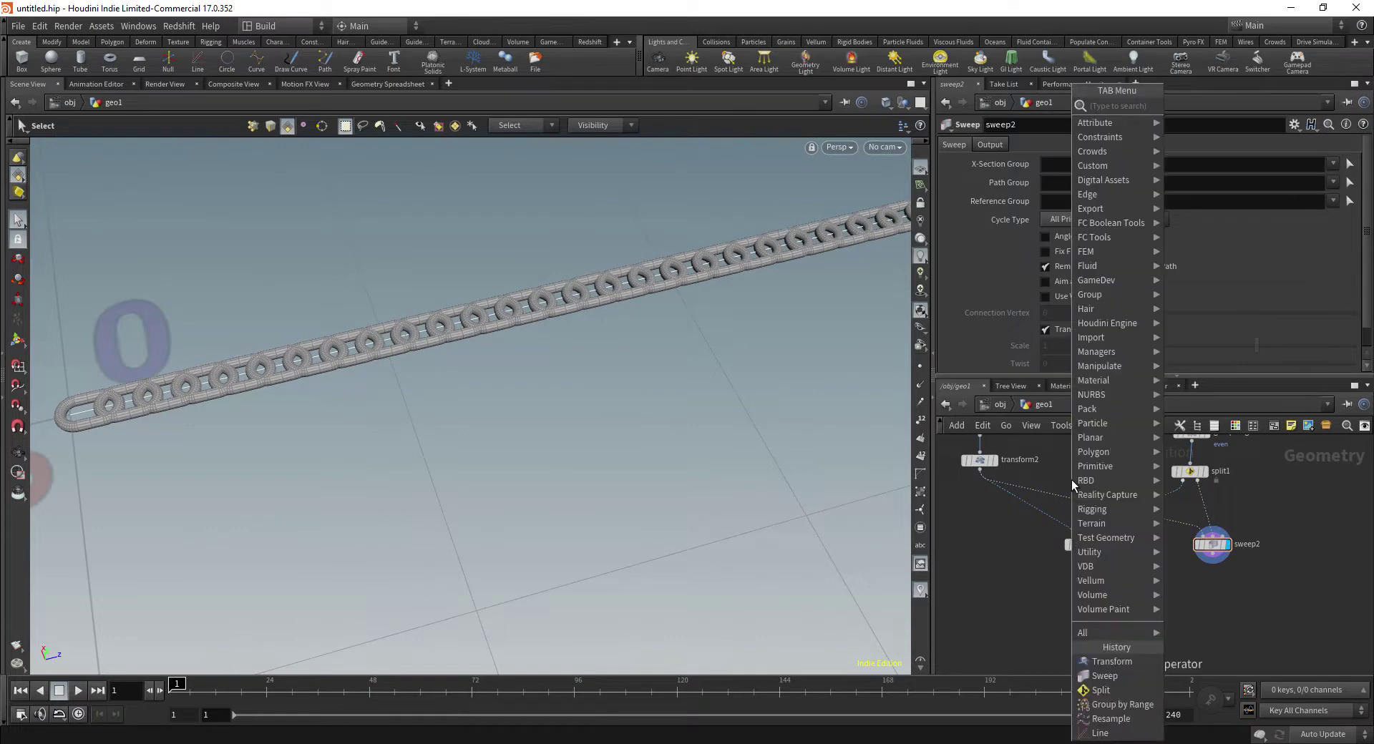
pyautogui.write('trans')
pyautogui.press('Return')
pyautogui.click(1089, 499)
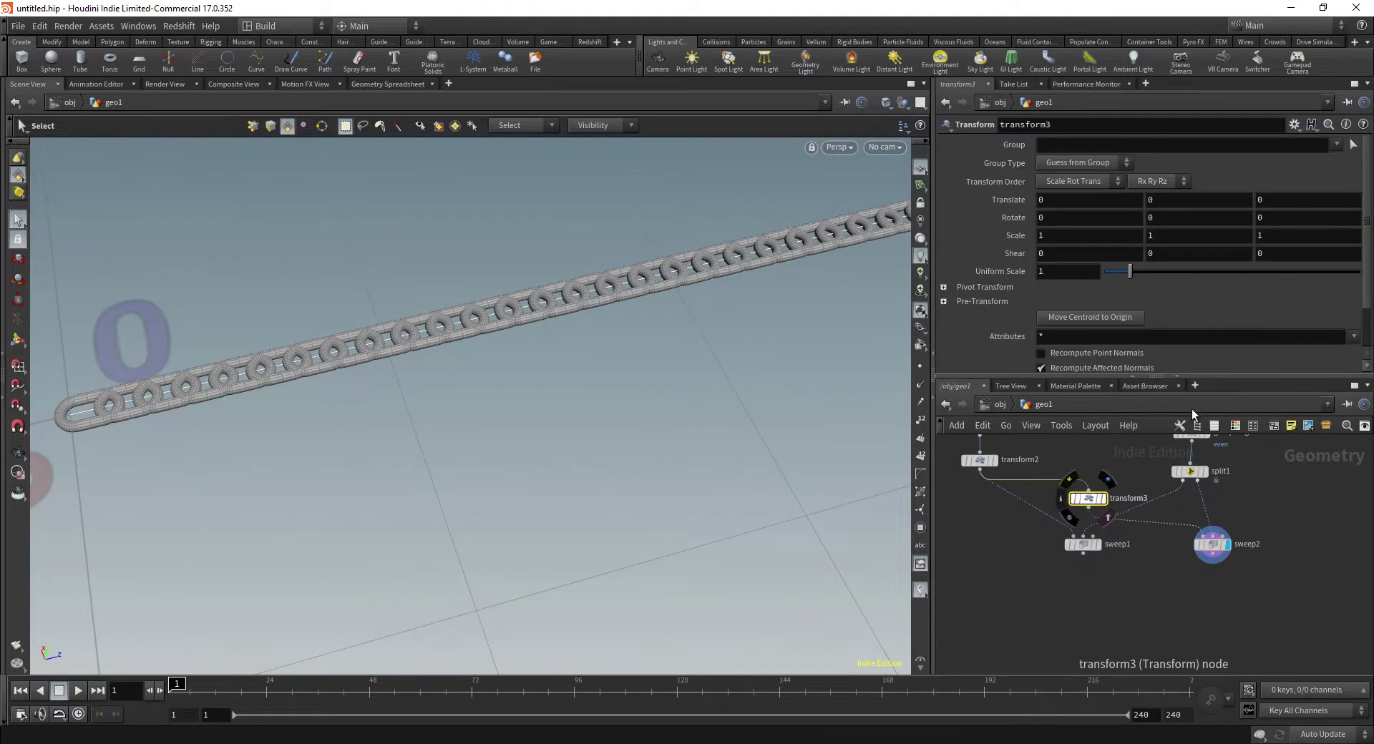
pyautogui.click(1090, 505)
pyautogui.click(1284, 217)
pyautogui.write('90')
pyautogui.press('Return')
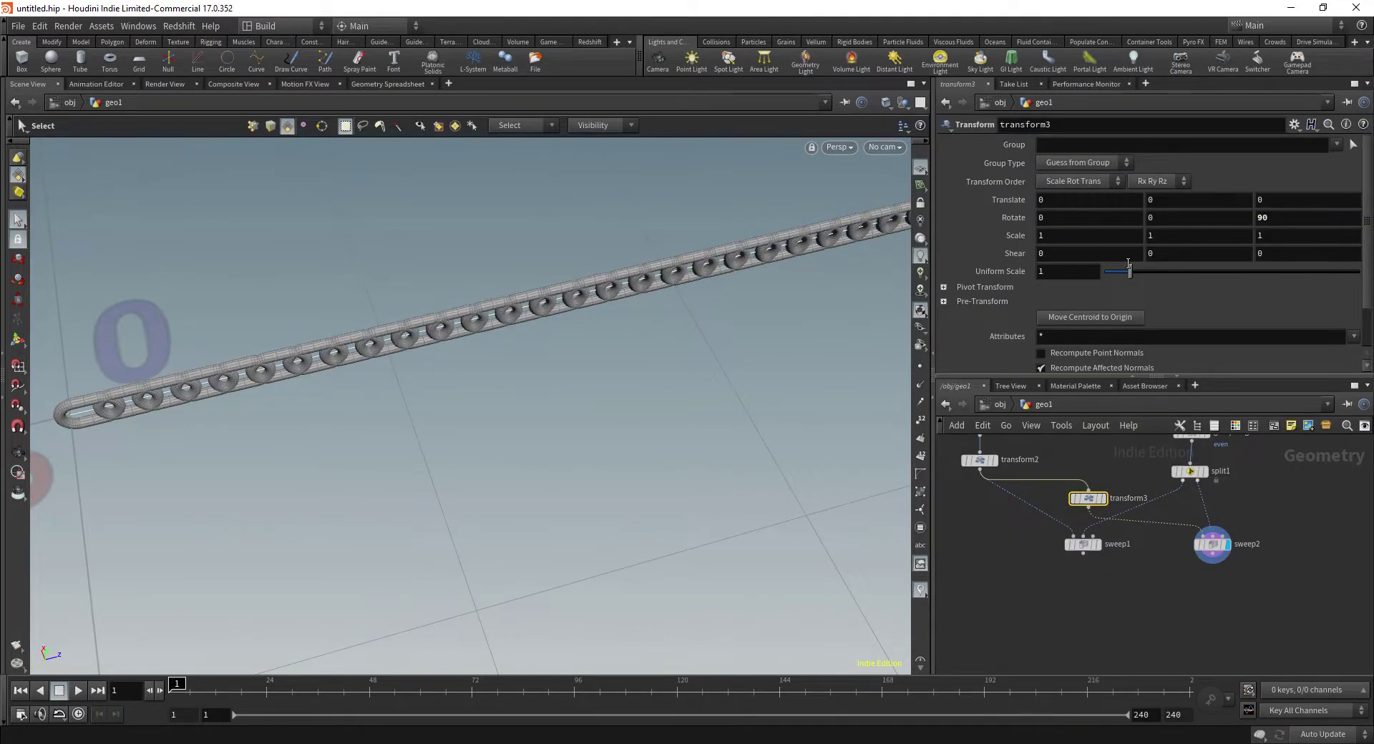
# Add a Merge node that combines both Sweep nodes, and display the merged chain
pyautogui.press('Tab')
pyautogui.write('mer')
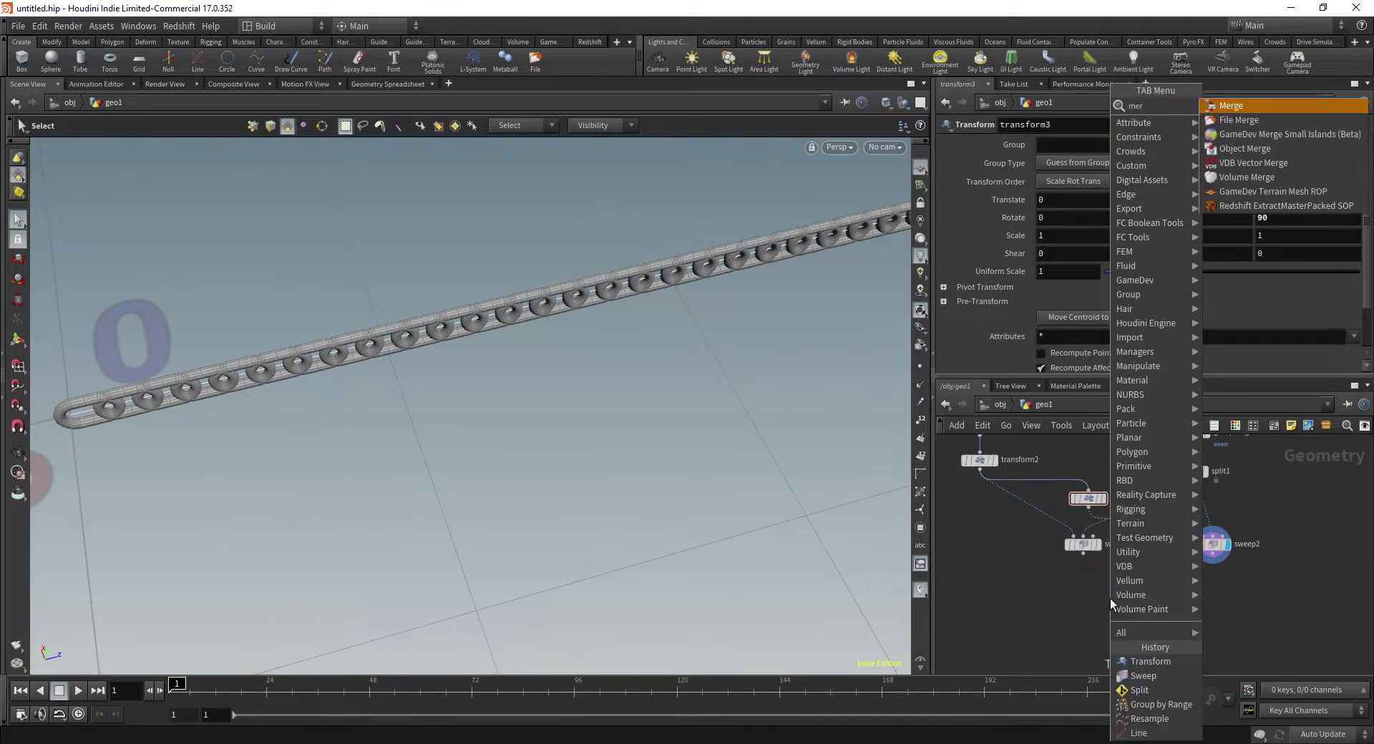
pyautogui.press('Return')
pyautogui.click(1195, 613)
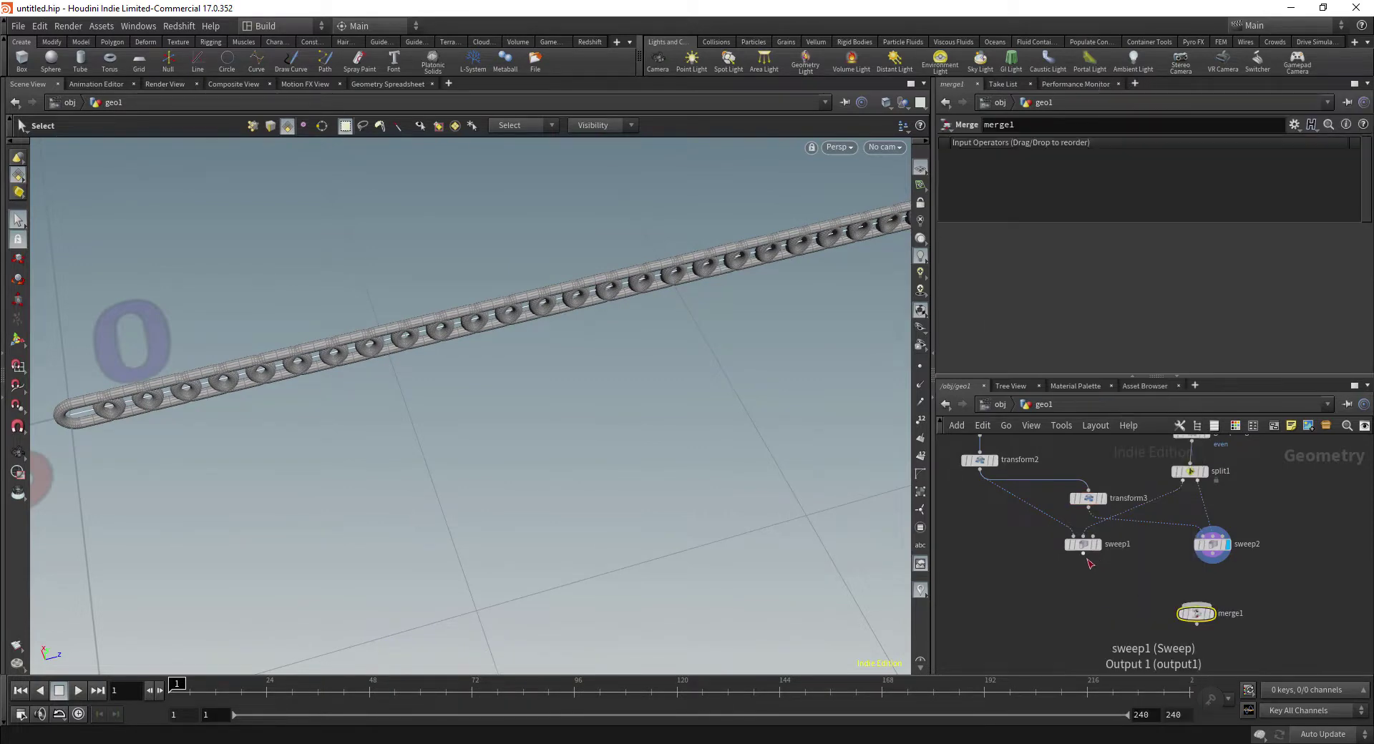
pyautogui.moveTo(1083, 553); pyautogui.dragTo(1196, 603)
pyautogui.moveTo(1213, 556); pyautogui.dragTo(1166, 611)
pyautogui.keyDown('alt'); pyautogui.moveTo(459, 359); pyautogui.dragTo(612, 315); pyautogui.keyUp('alt')
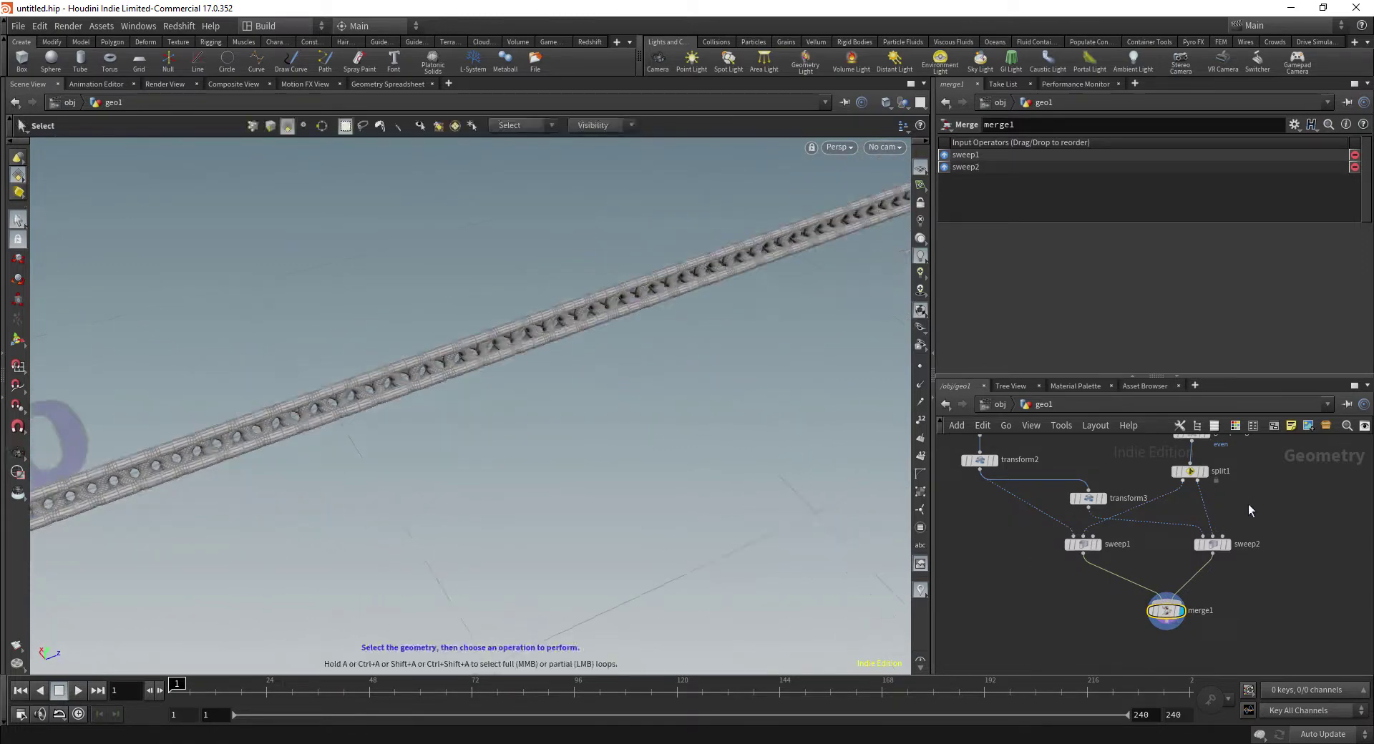
# Set the Resample node's maximum segment length to 0.028 so the alternating links are spaced further apart
pyautogui.moveTo(1210, 453); pyautogui.dragTo(1208, 557, button='middle')
pyautogui.click(1191, 503)
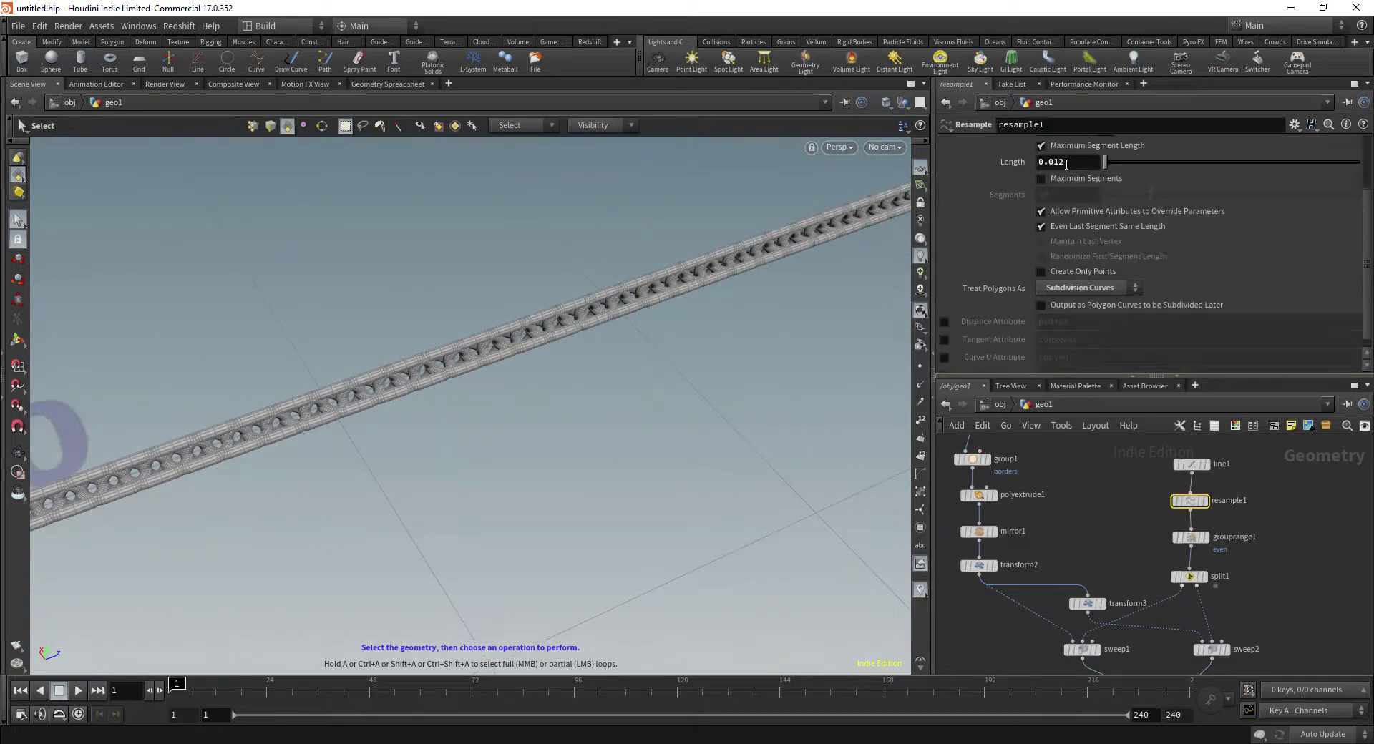
pyautogui.moveTo(1066, 163); pyautogui.dragTo(1174, 200, button='middle')
pyautogui.keyDown('alt'); pyautogui.moveTo(604, 363); pyautogui.dragTo(480, 342); pyautogui.keyUp('alt')
pyautogui.press('s')
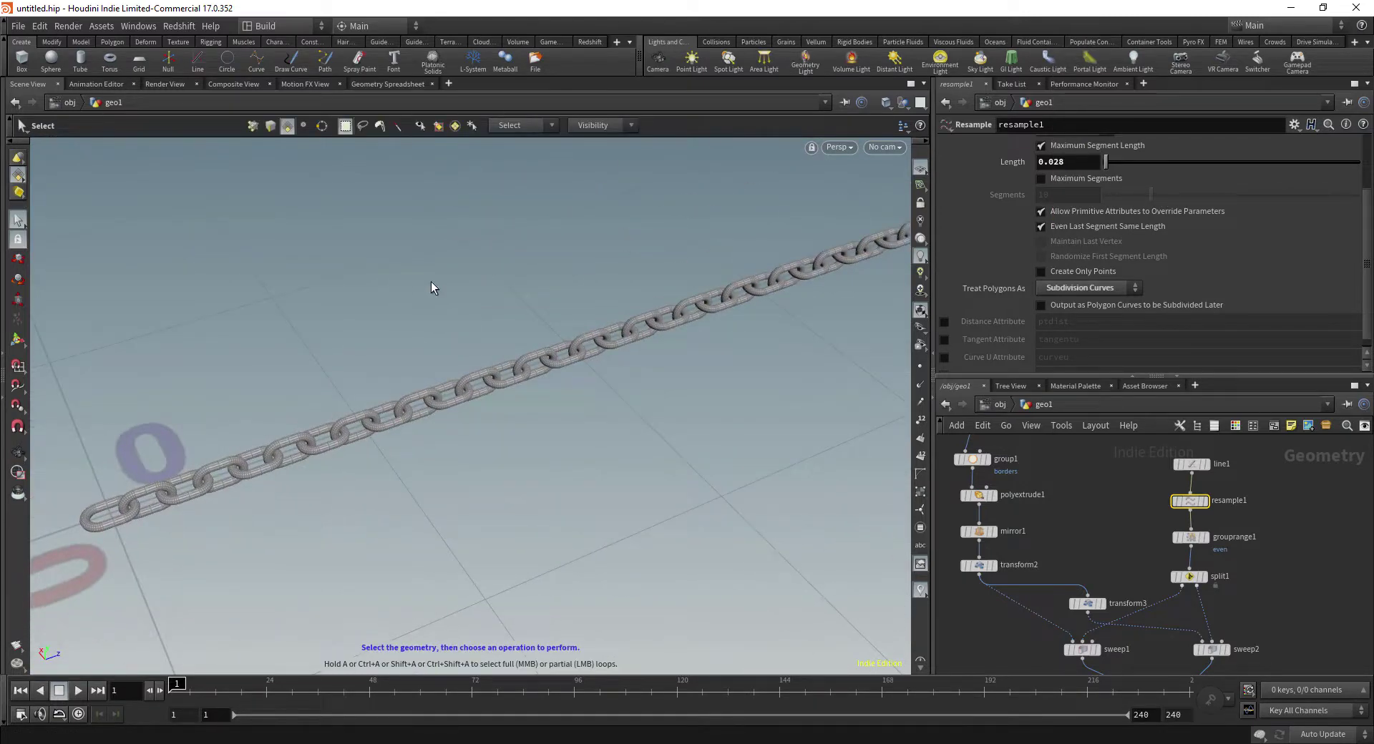
# Turn off the wireframe overlay in the viewport and examine how the chain links interlock
pyautogui.press('Escape')
pyautogui.moveTo(432, 287); pyautogui.dragTo(423, 383)
pyautogui.moveTo(423, 383)
pyautogui.mouseDown(button='right')
pyautogui.moveTo(748, 326)
pyautogui.moveTo(594, 344)
pyautogui.mouseUp(button='right')
pyautogui.moveTo(595, 343)
pyautogui.keyDown('alt'); pyautogui.mouseDown()
pyautogui.moveTo(380, 396)
pyautogui.moveTo(448, 410)
pyautogui.mouseUp(); pyautogui.keyUp('alt')
pyautogui.hotkey('shift', 'w')
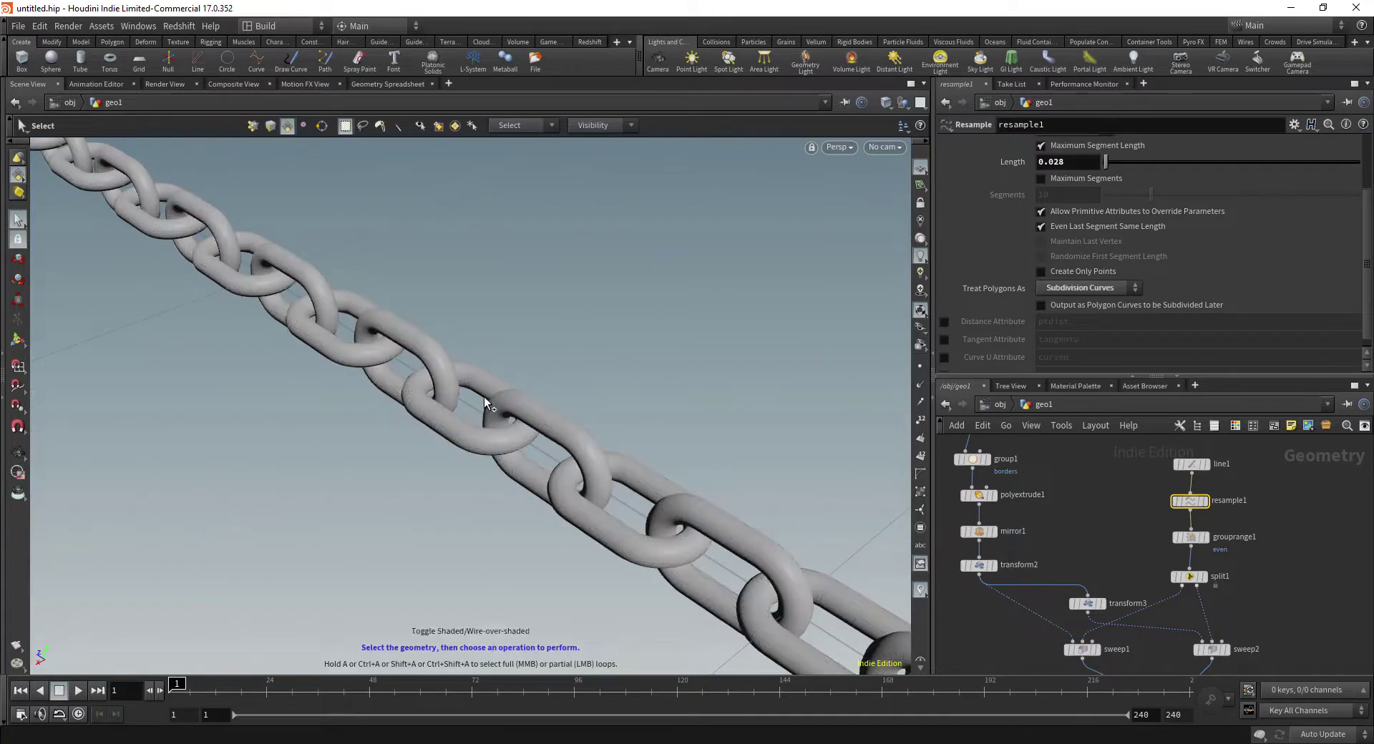
pyautogui.keyDown('alt'); pyautogui.moveTo(542, 386); pyautogui.dragTo(591, 380); pyautogui.keyUp('alt')
pyautogui.keyDown('alt'); pyautogui.moveTo(592, 380); pyautogui.dragTo(402, 389, button='right'); pyautogui.keyUp('alt')
pyautogui.keyDown('alt'); pyautogui.moveTo(401, 389); pyautogui.dragTo(374, 399); pyautogui.keyUp('alt')
pyautogui.press('s')
# Make room above the Resample node and add a Curve node beside the Line node
pyautogui.moveTo(1294, 549); pyautogui.dragTo(1132, 631, button='middle')
pyautogui.moveTo(1049, 524); pyautogui.dragTo(1041, 509)
pyautogui.click(1104, 521)
pyautogui.press('Tab')
pyautogui.write('curve')
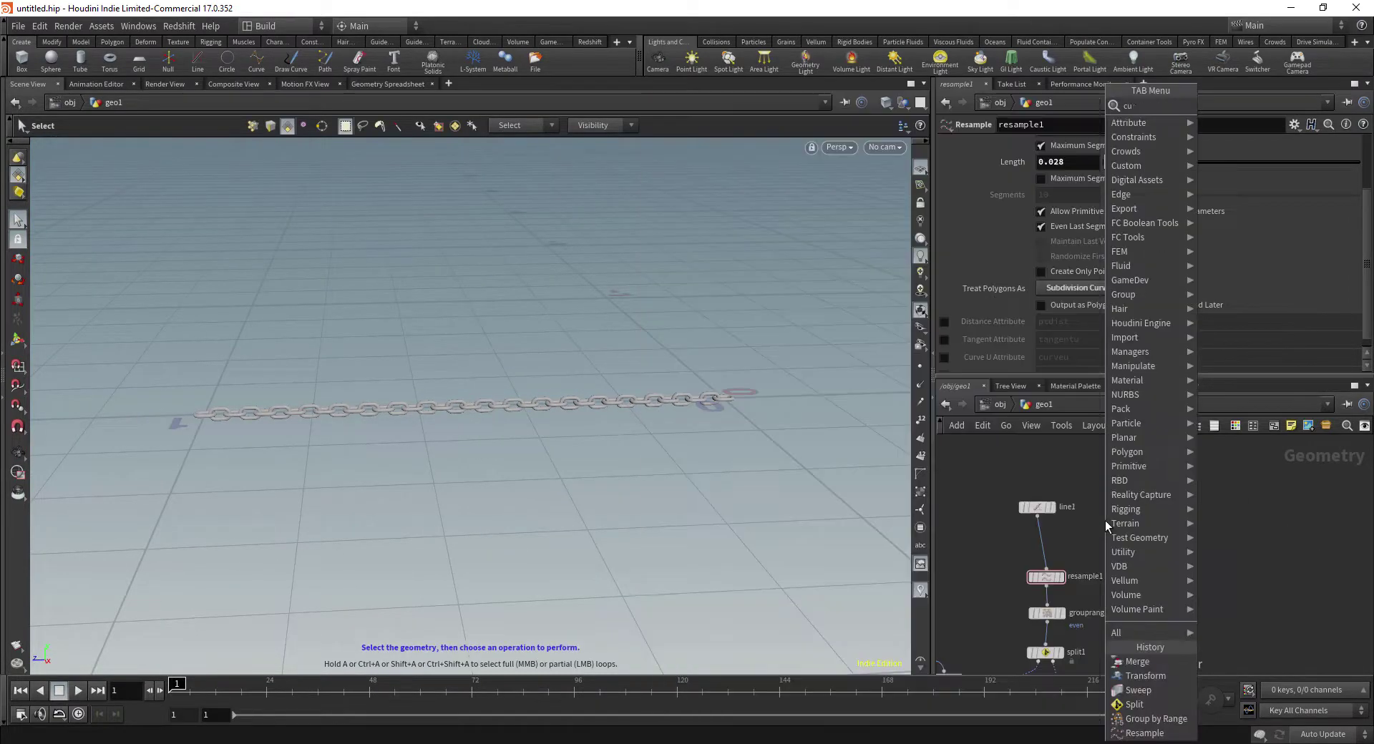
pyautogui.press('Return')
pyautogui.click(1105, 521)
pyautogui.click(1105, 523)
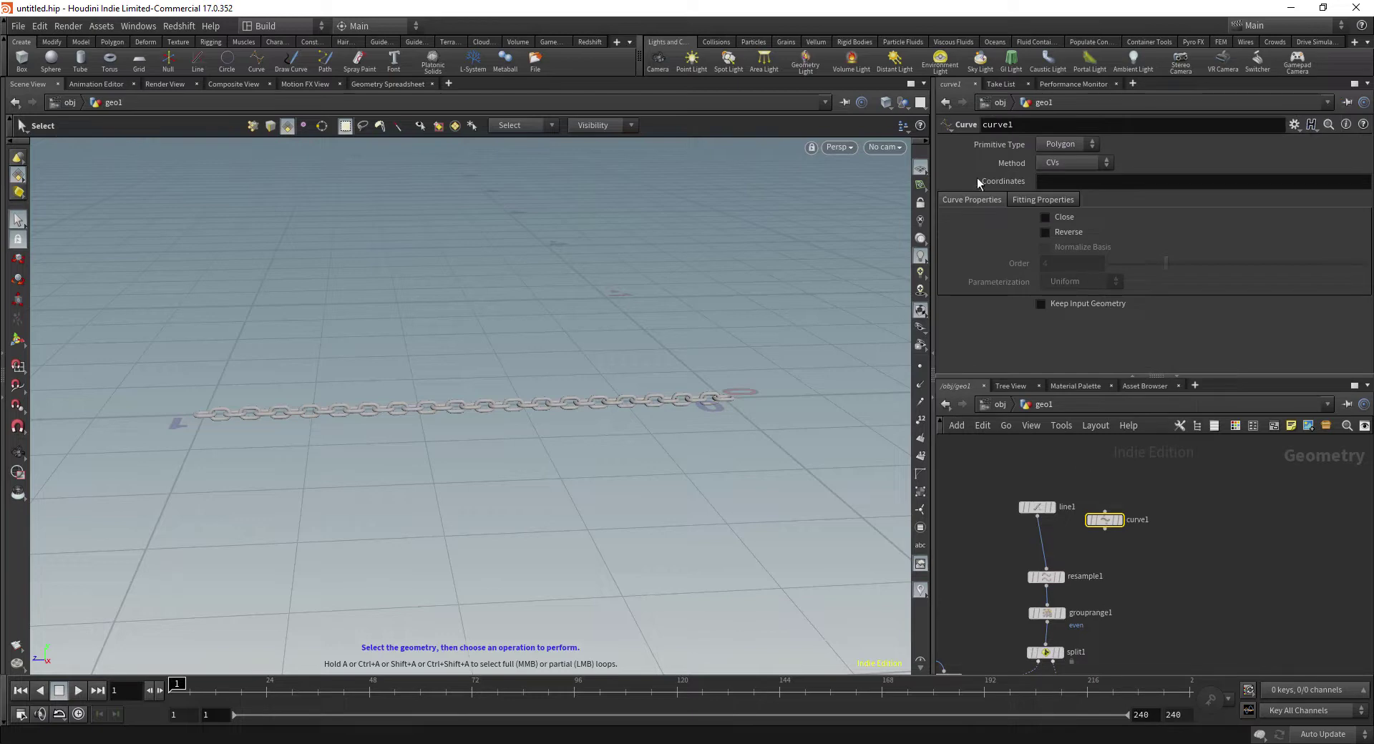
# Set viewport selection to Show Current Operator and display the Merge node while the Curve node stays selected
pyautogui.click(1120, 521)
pyautogui.click(18, 175)
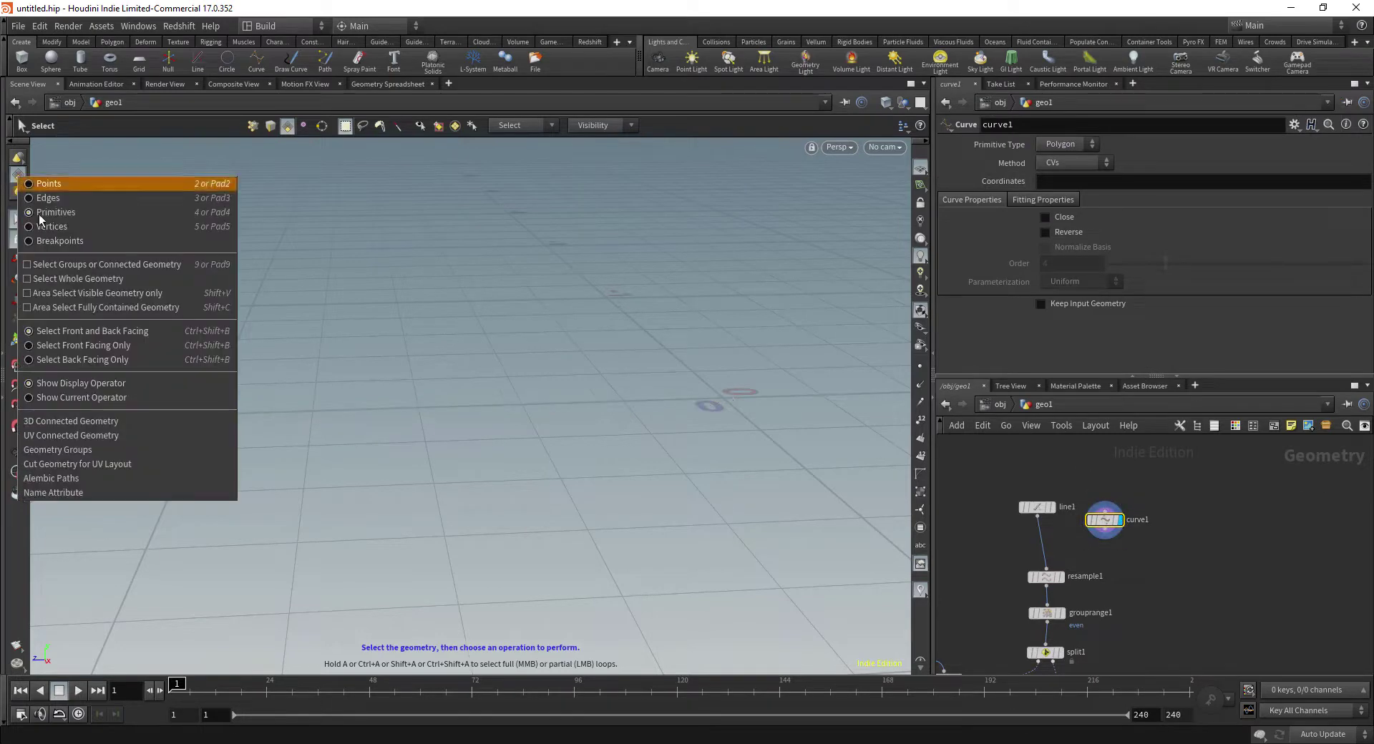
pyautogui.click(69, 399)
pyautogui.moveTo(1144, 478); pyautogui.dragTo(1177, 244, button='middle')
pyautogui.click(1118, 558)
pyautogui.moveTo(1201, 453); pyautogui.dragTo(1177, 662, button='middle')
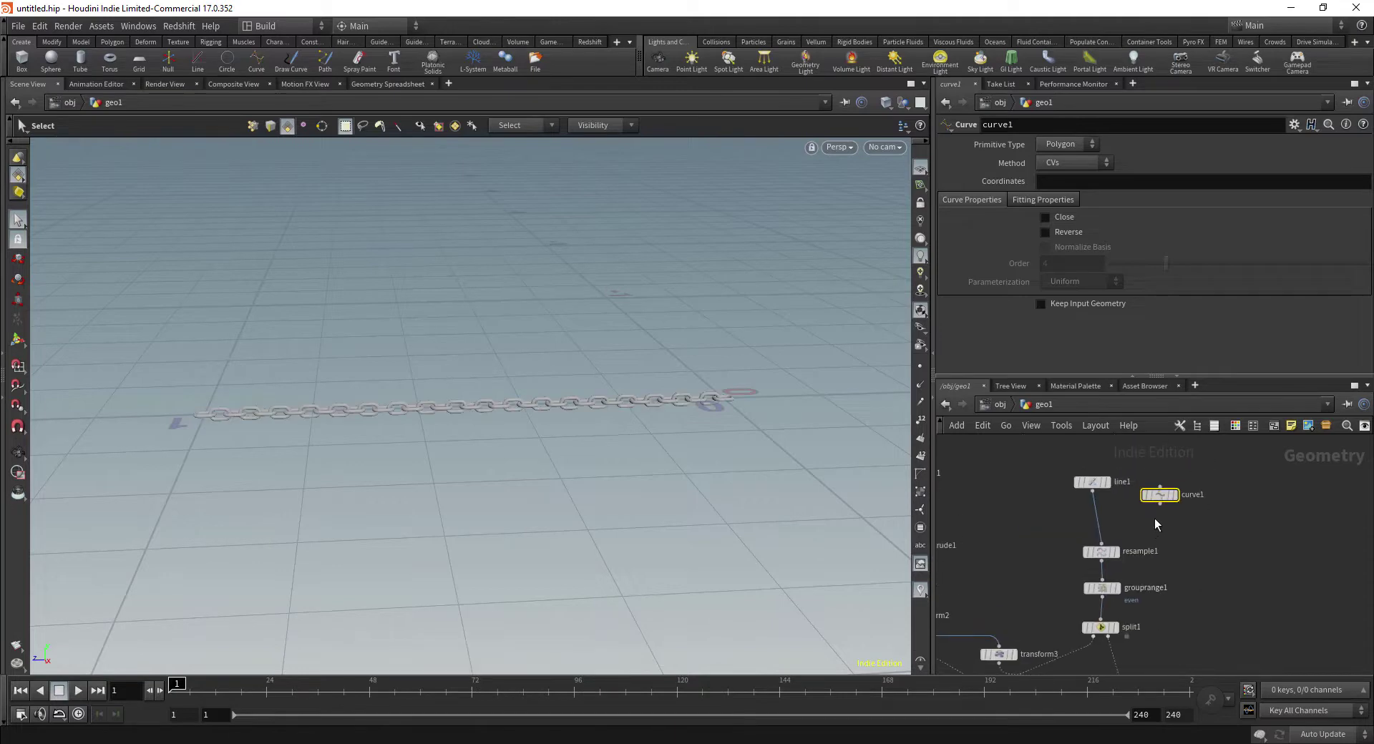
# Feed the Curve node into Resample instead of the line, and draw the curve's first points in a bend looping back
pyautogui.moveTo(1117, 531); pyautogui.dragTo(1104, 542)
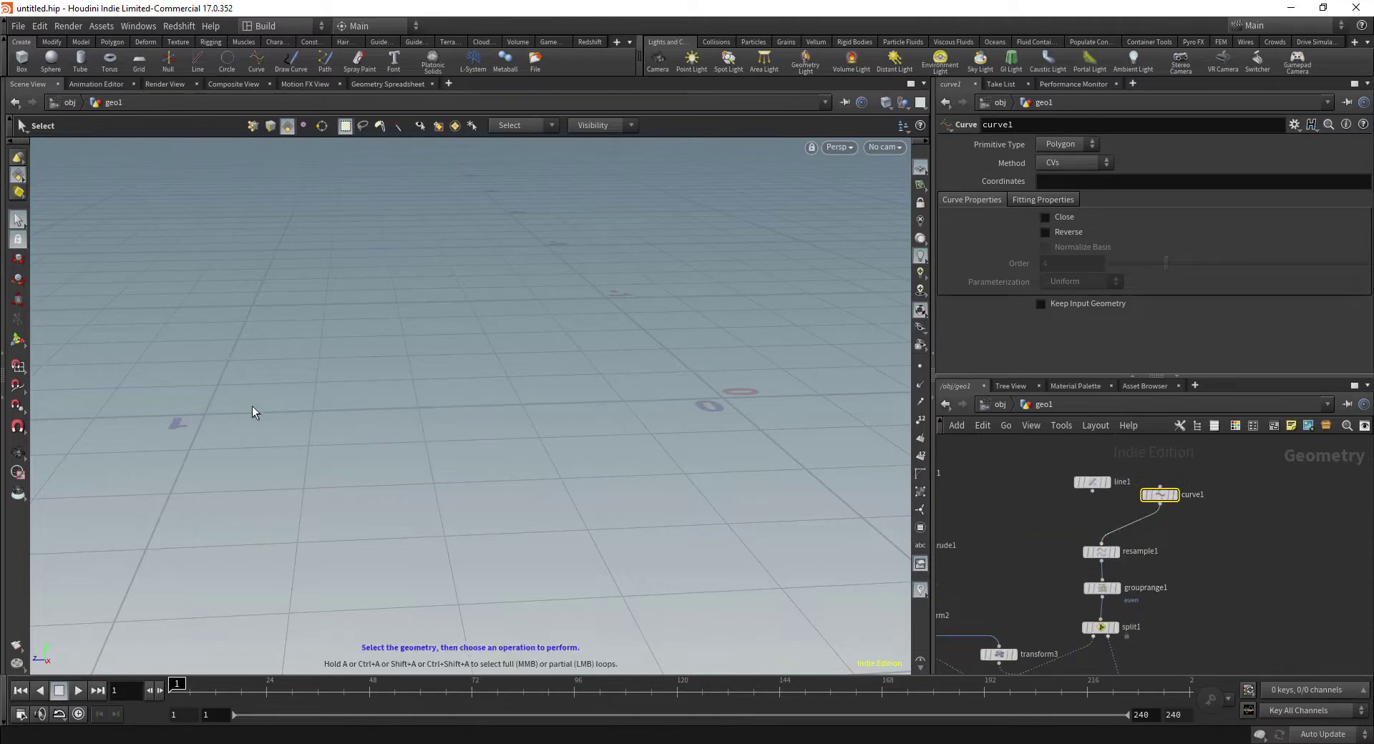
pyautogui.press('Return')
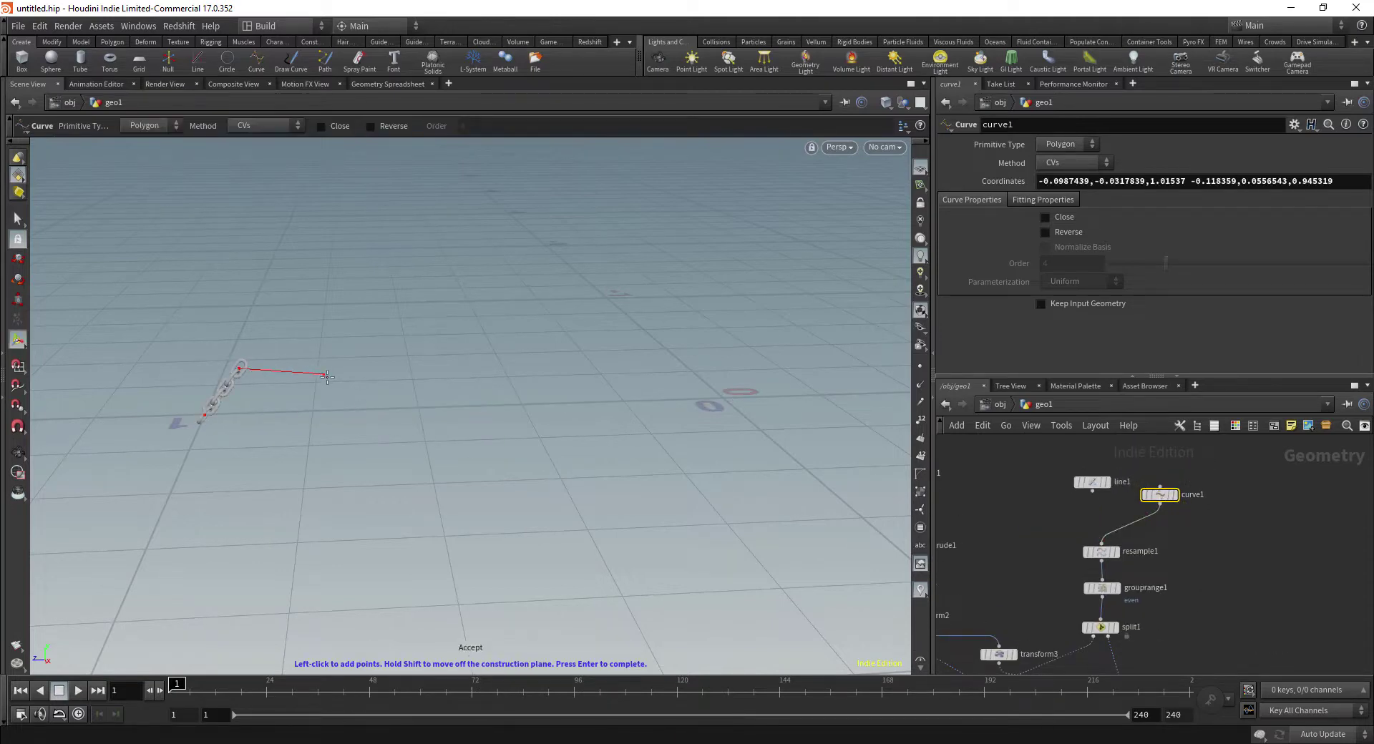
pyautogui.click(335, 378)
pyautogui.click(484, 327)
pyautogui.click(491, 247)
pyautogui.click(435, 205)
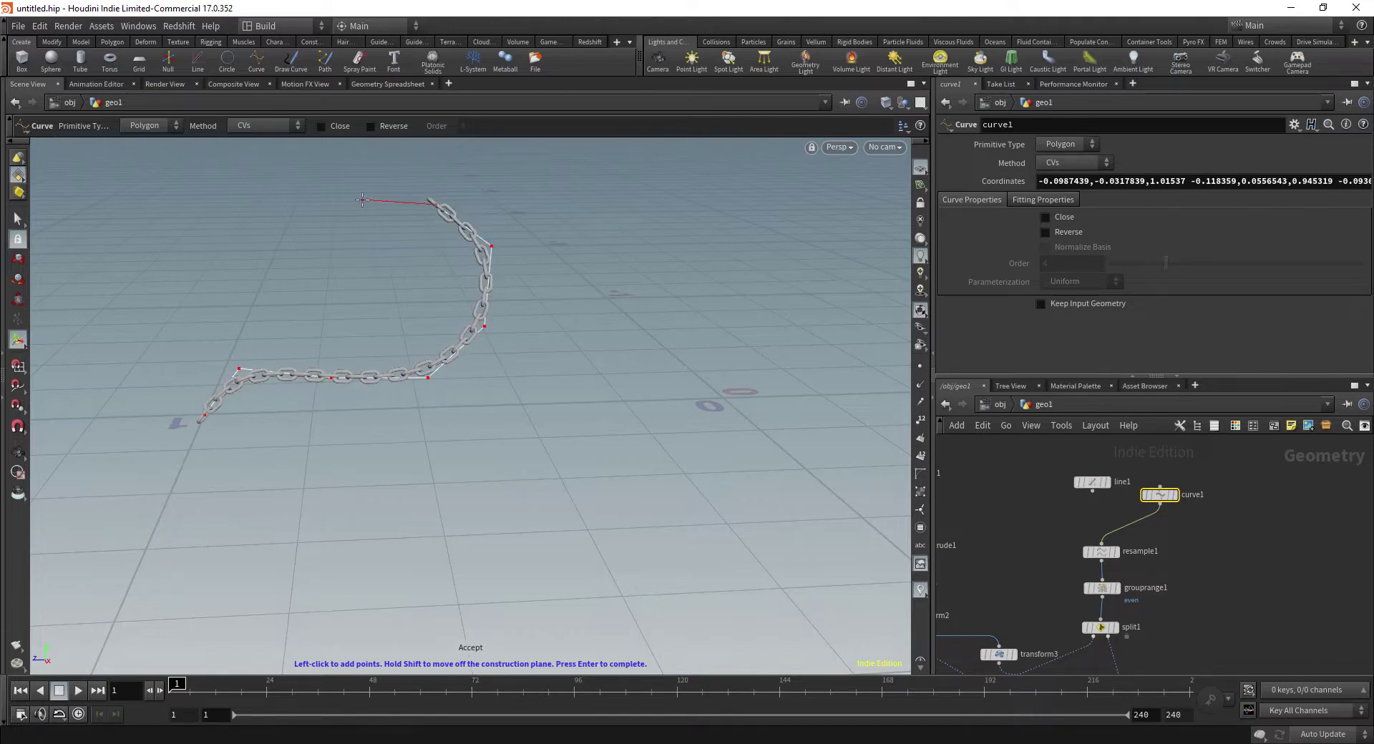
pyautogui.click(362, 200)
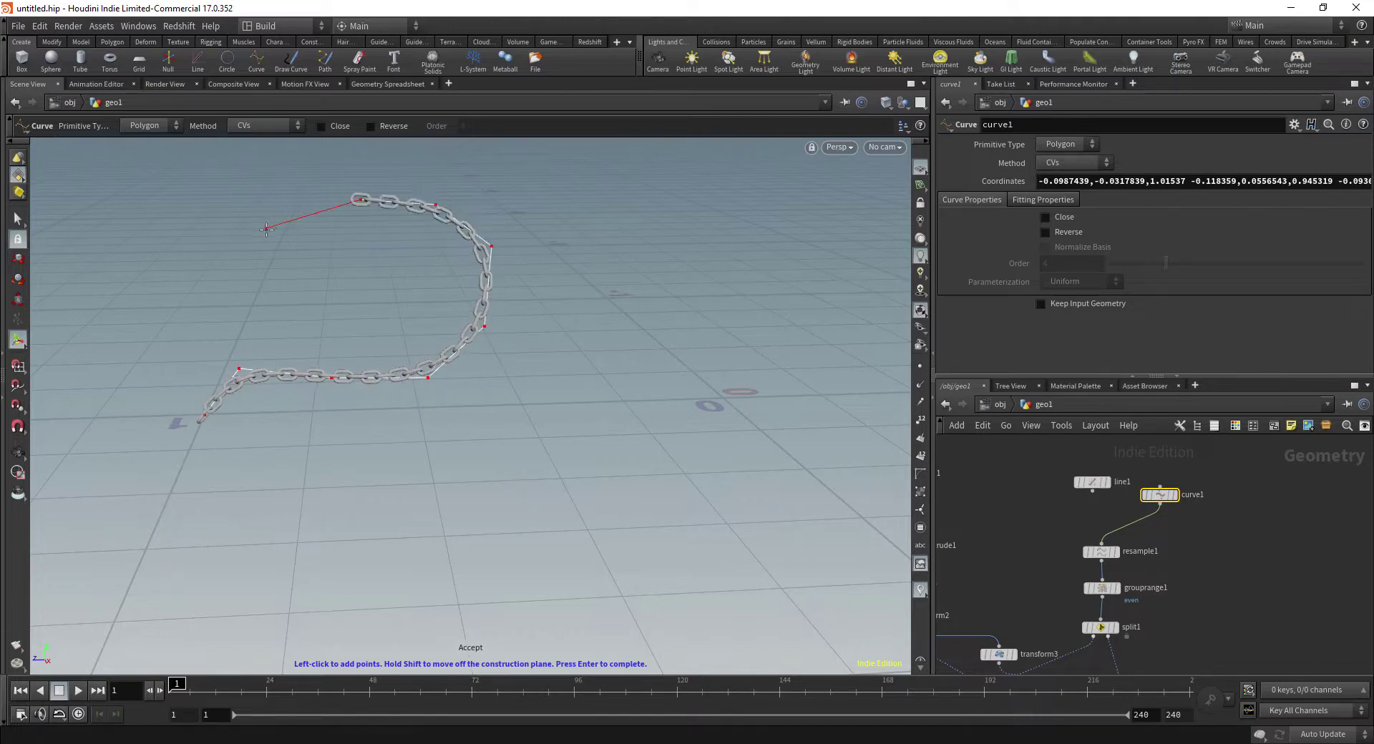
pyautogui.click(322, 297)
pyautogui.click(387, 276)
# Extend the curve across the loop and down in a second bend from a new view angle, and finish drawing
pyautogui.keyDown('alt'); pyautogui.moveTo(401, 286); pyautogui.dragTo(546, 258); pyautogui.keyUp('alt')
pyautogui.click(538, 258)
pyautogui.click(599, 289)
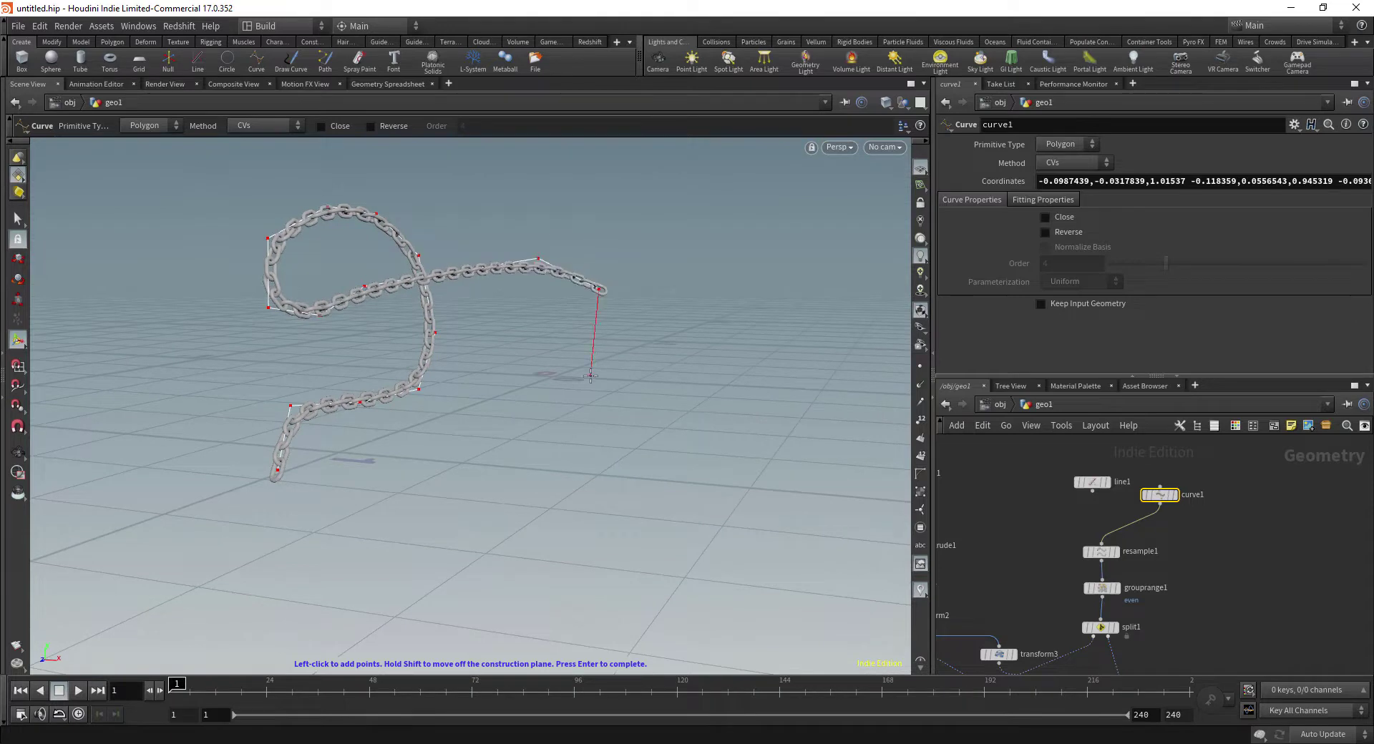
pyautogui.click(589, 378)
pyautogui.click(473, 415)
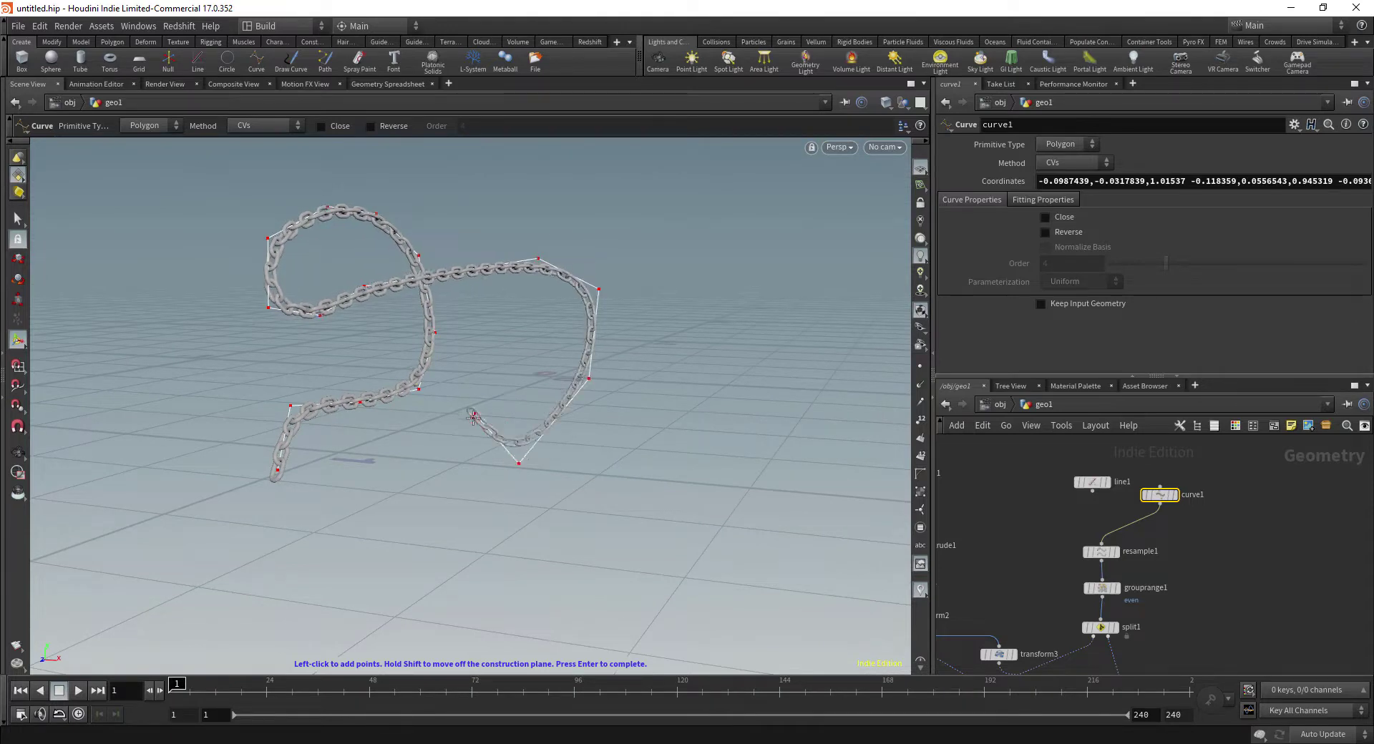
pyautogui.press('Return')
# Examine the chain along the drawn curve from different angles and distances
pyautogui.press('s')
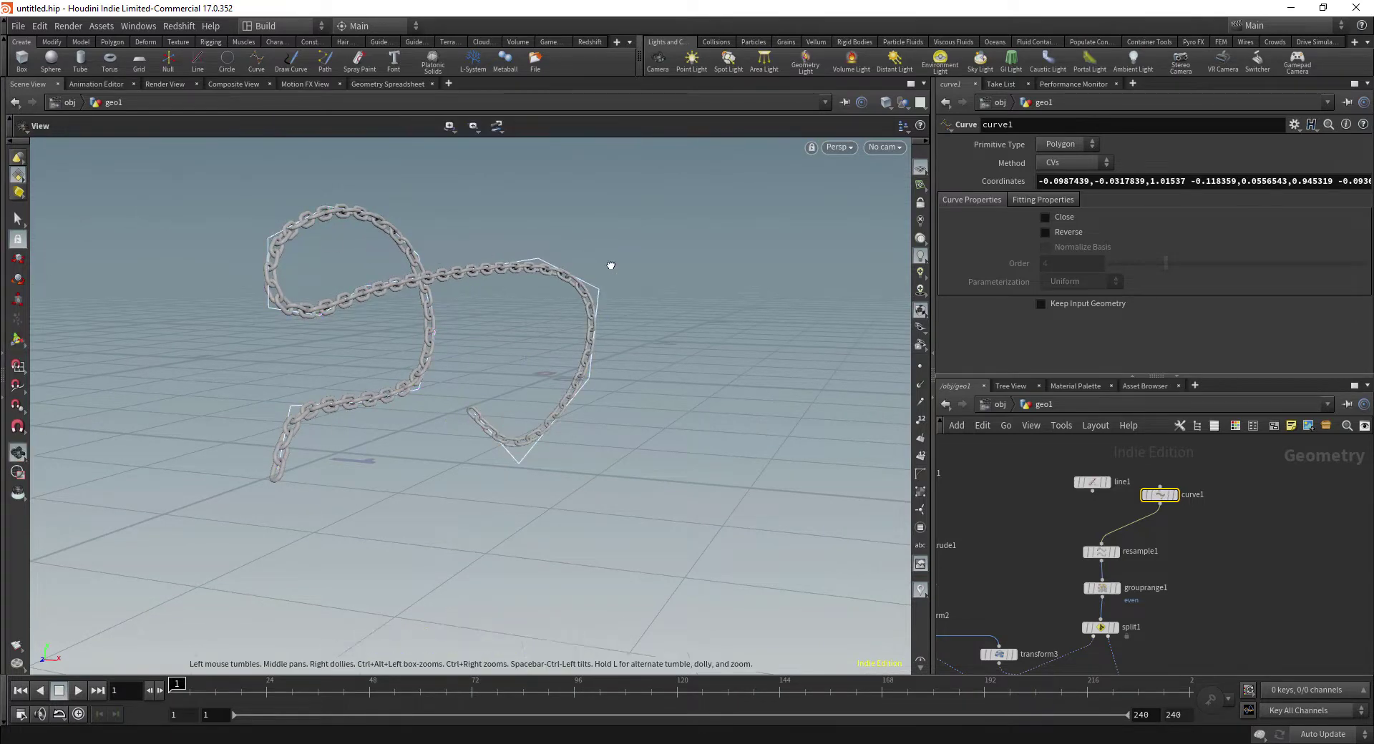
pyautogui.keyDown('alt'); pyautogui.moveTo(608, 267); pyautogui.dragTo(409, 307); pyautogui.keyUp('alt')
pyautogui.keyDown('alt'); pyautogui.moveTo(409, 307); pyautogui.dragTo(467, 213, button='right'); pyautogui.keyUp('alt')
pyautogui.keyDown('alt'); pyautogui.moveTo(467, 213); pyautogui.dragTo(492, 531, button='middle'); pyautogui.keyUp('alt')
pyautogui.moveTo(492, 531); pyautogui.dragTo(395, 365)
pyautogui.press('s')
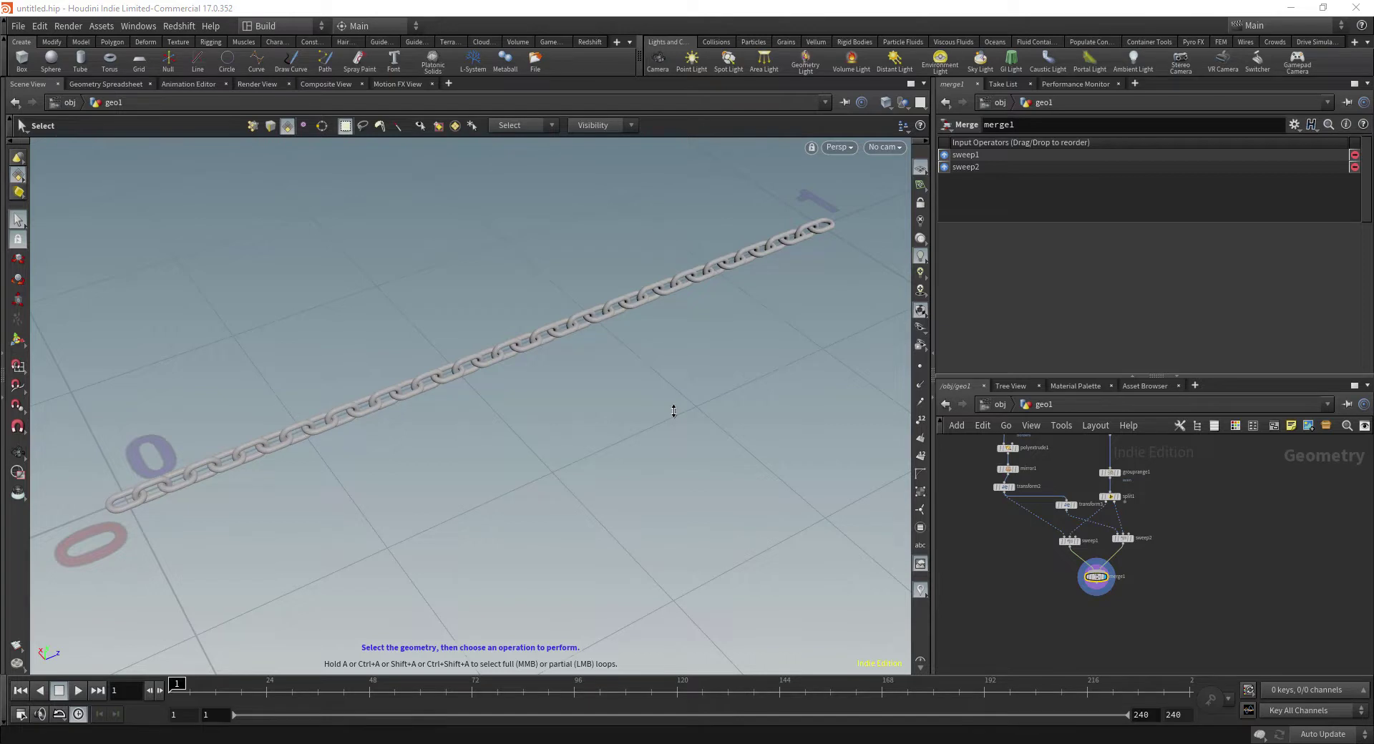
# Display the Transform node below the Mirror node and frame the single link in the viewport
pyautogui.scroll(3, 1041, 573)
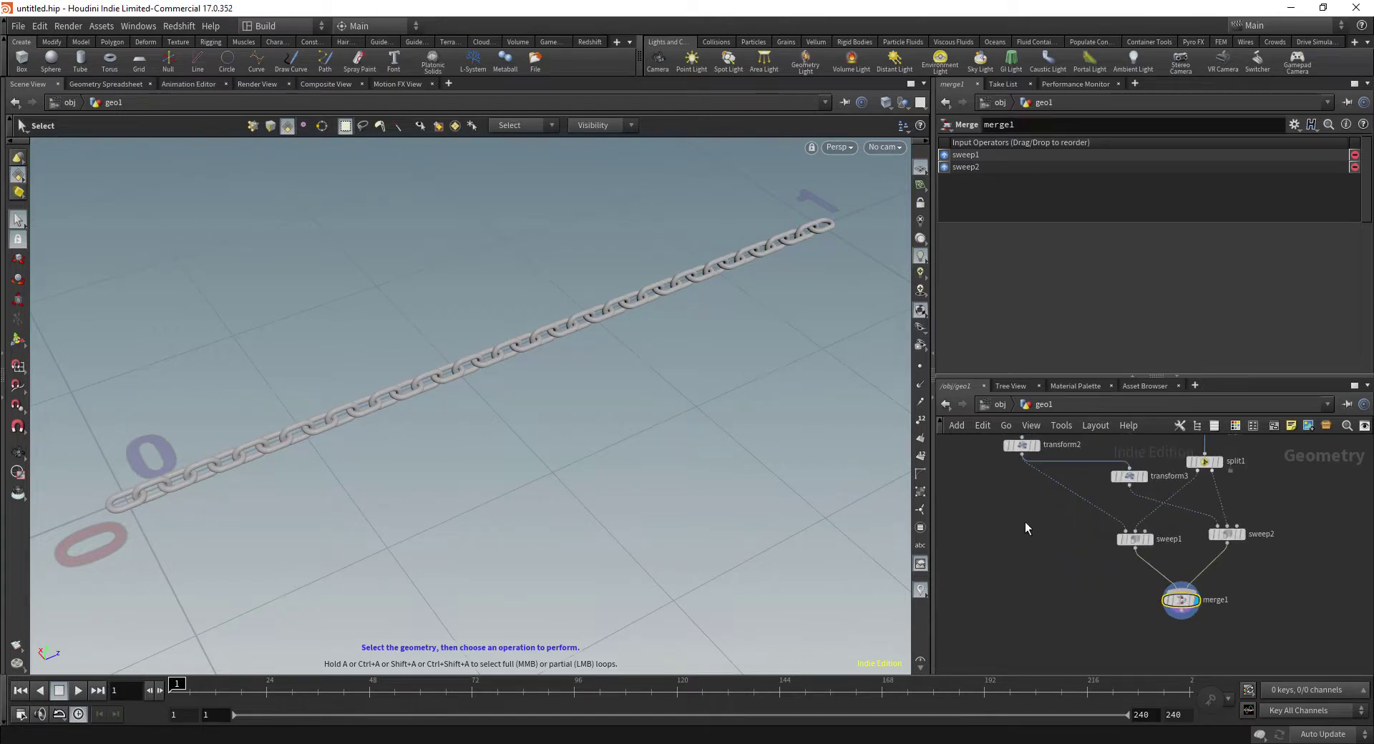
pyautogui.moveTo(1031, 515); pyautogui.dragTo(1037, 559, button='middle')
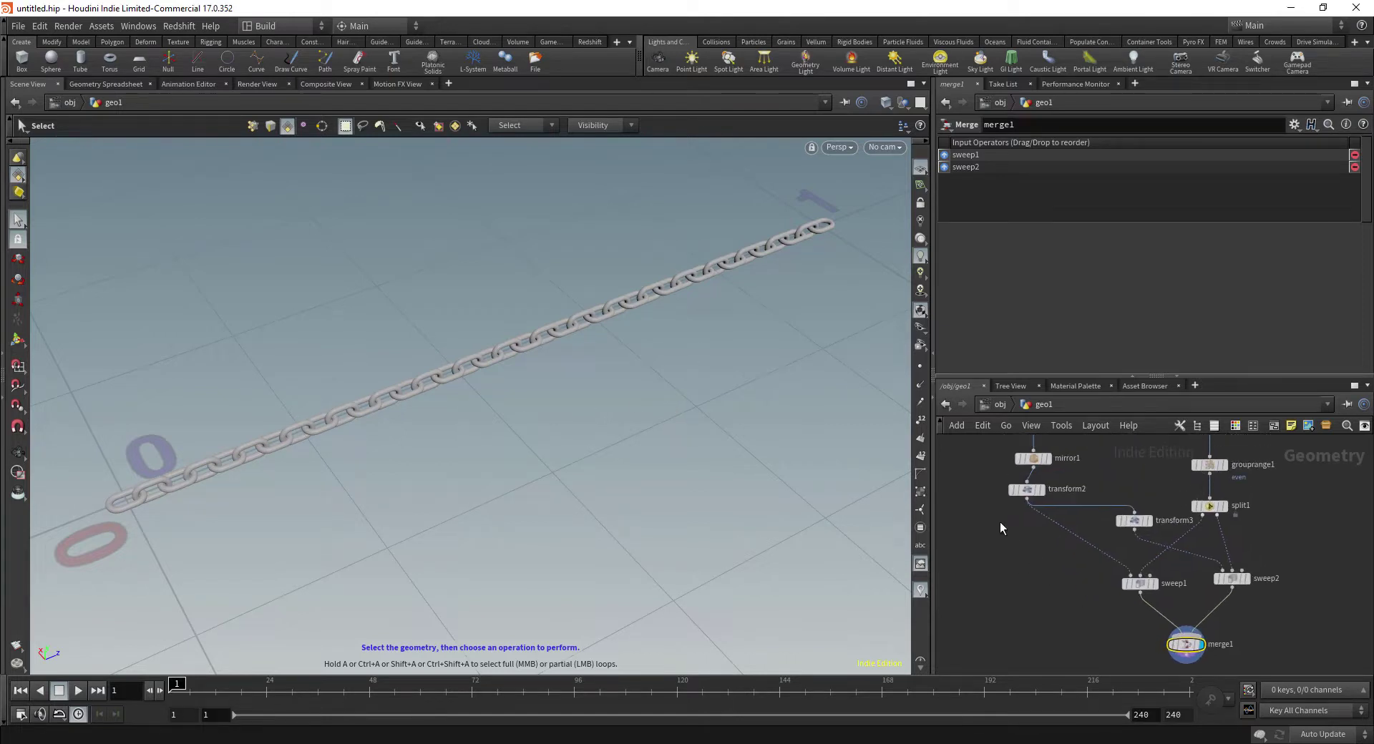
pyautogui.click(1048, 492)
pyautogui.hotkey('space', 'h')
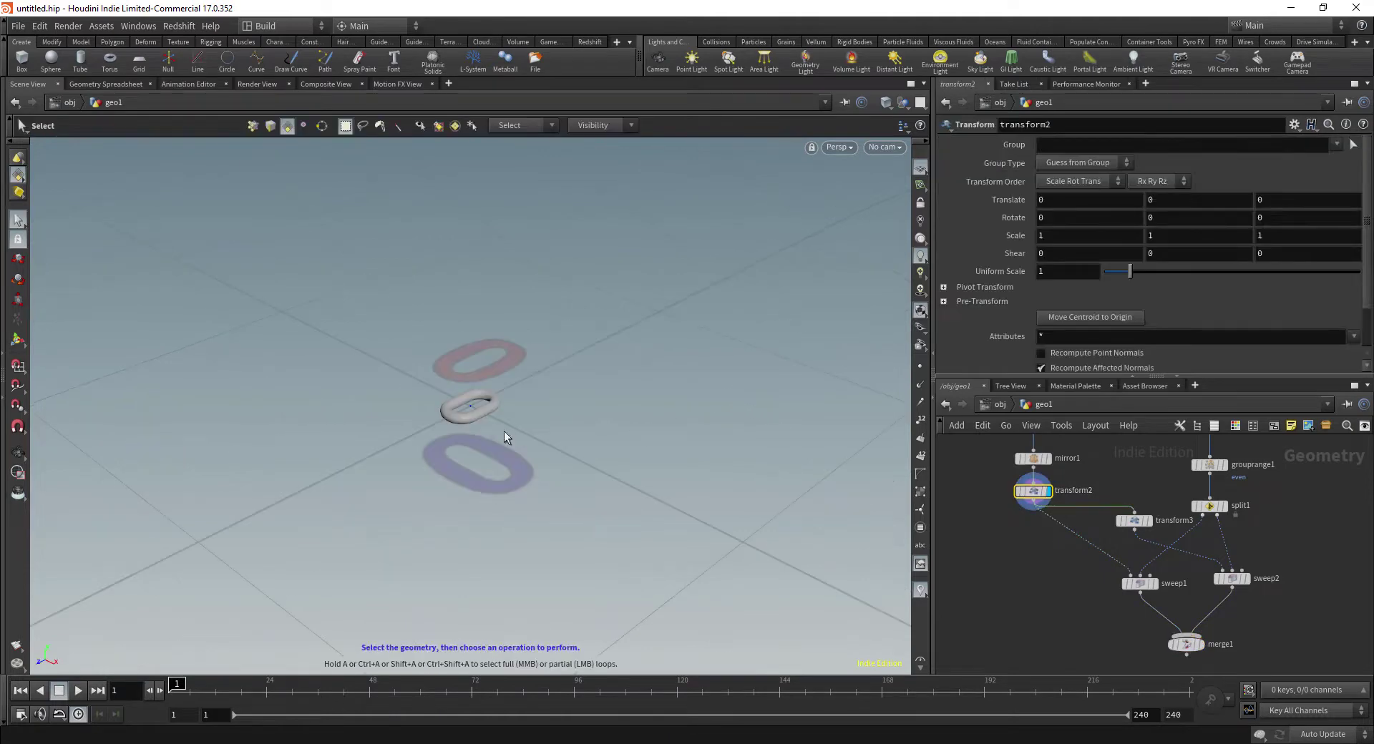
pyautogui.keyDown('alt'); pyautogui.moveTo(500, 434); pyautogui.dragTo(622, 465); pyautogui.keyUp('alt')
# Add and display a VDB from Polygons node connected to the output of the link's Transform node
pyautogui.click(1033, 506)
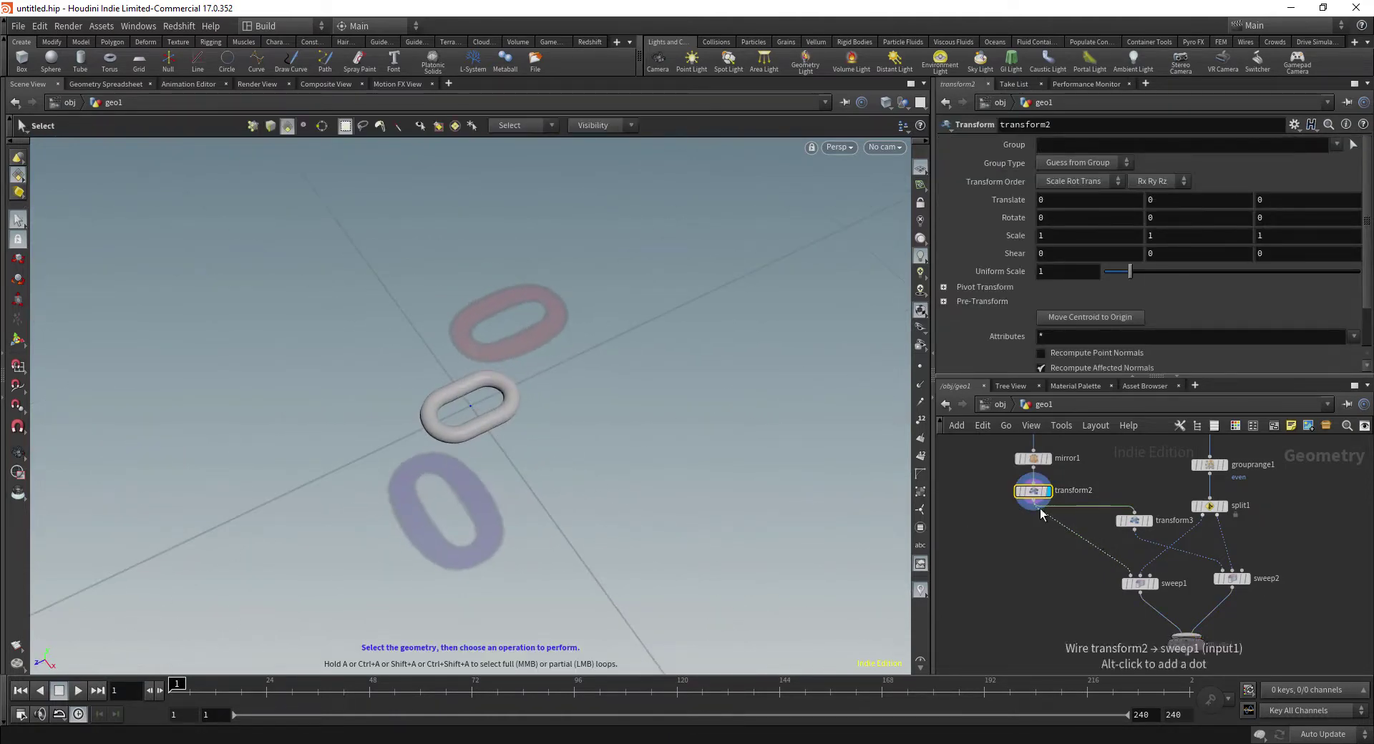
pyautogui.click(1015, 538)
pyautogui.write('vdbfrom po')
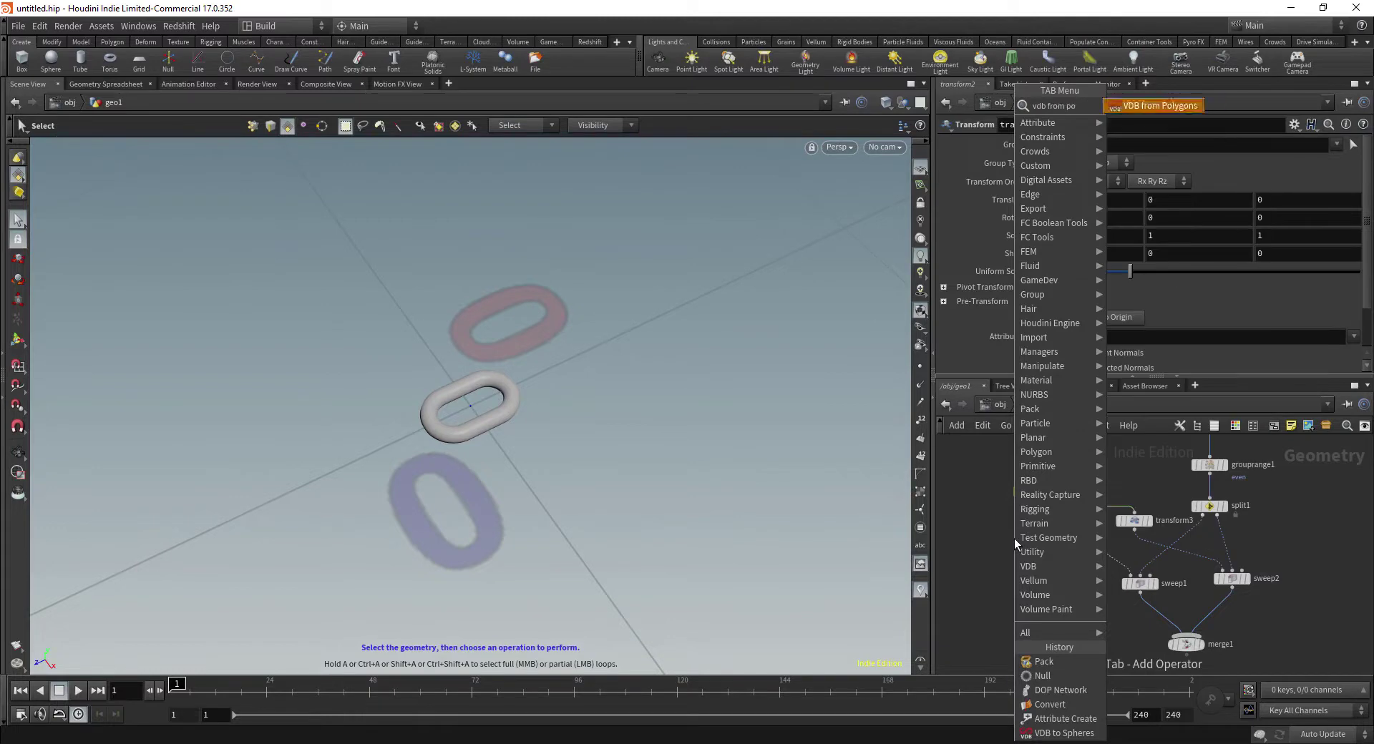
pyautogui.press('Return')
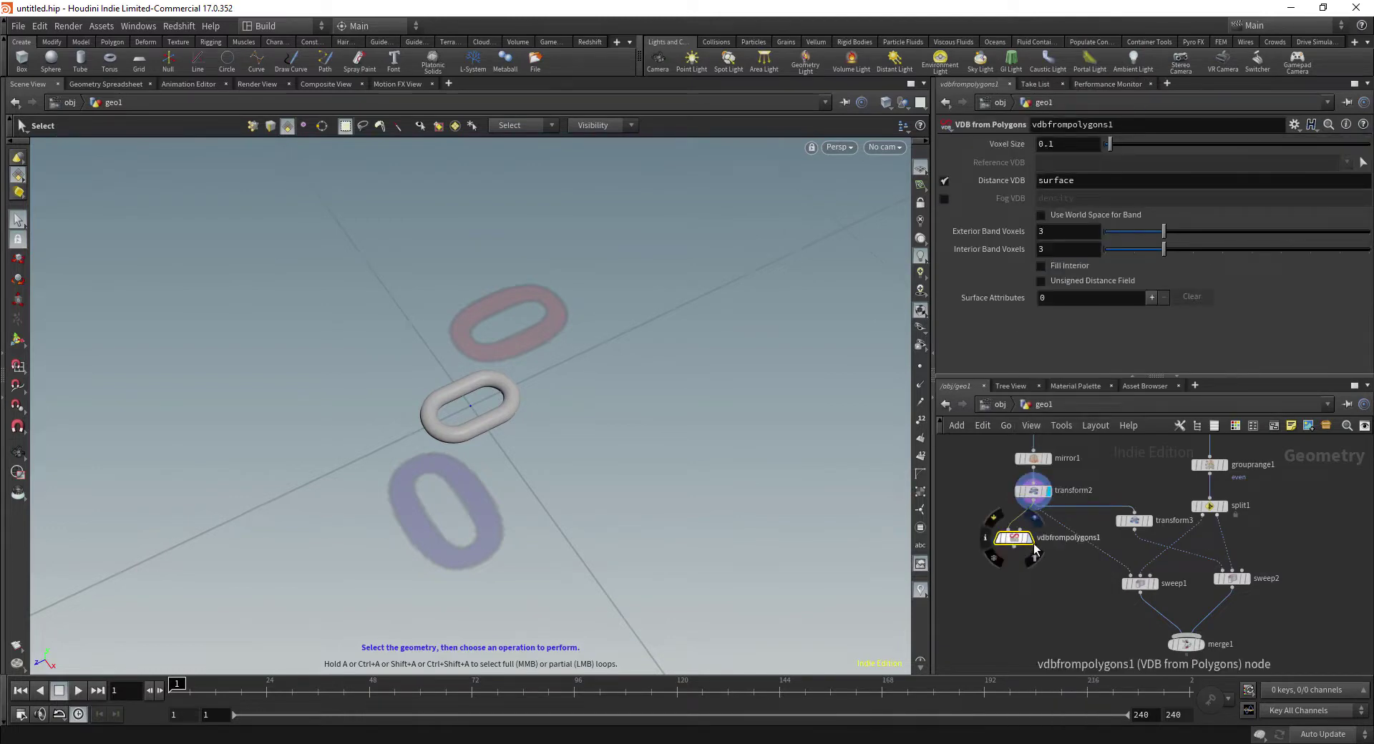
pyautogui.click(1031, 545)
# Set the VDB from Polygons node's voxel size to 0.001
pyautogui.keyDown('alt'); pyautogui.moveTo(622, 405); pyautogui.dragTo(624, 381); pyautogui.keyUp('alt')
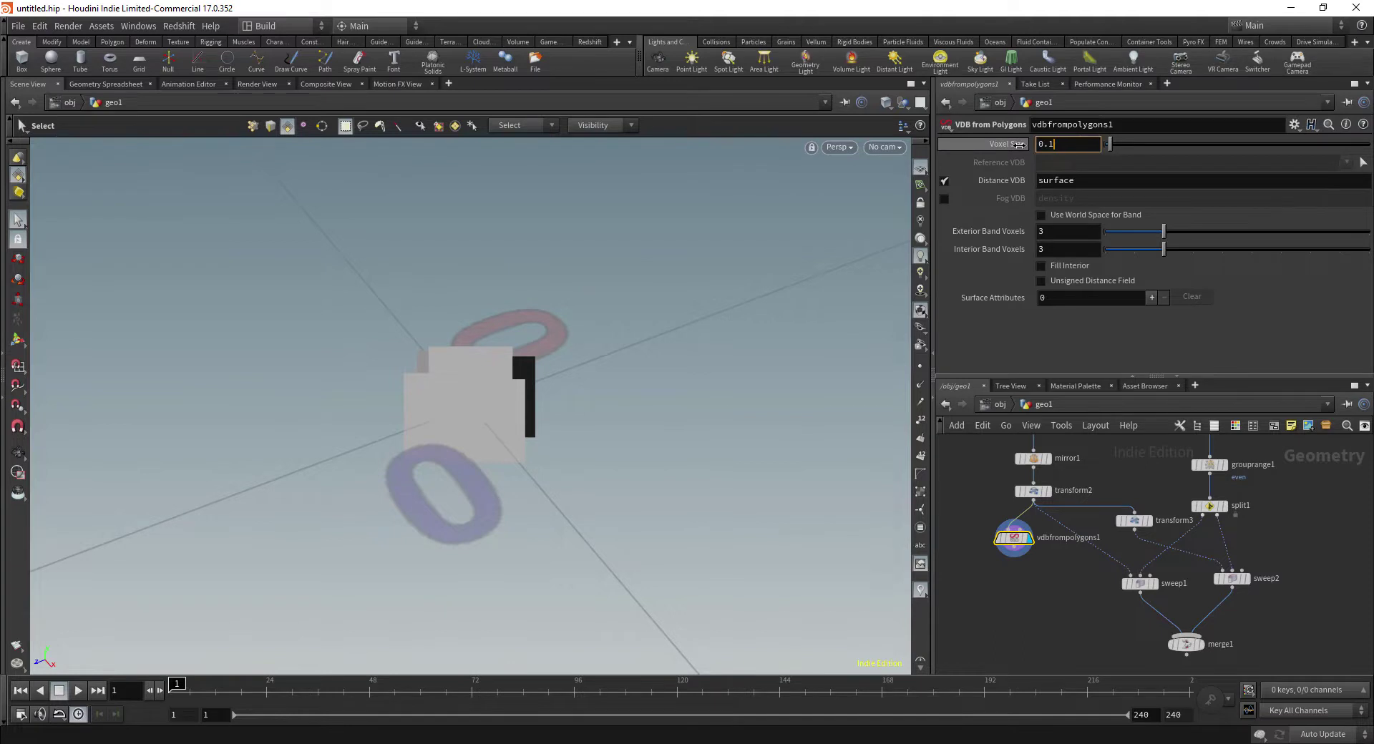
pyautogui.press('BackSpace')
pyautogui.write('001')
pyautogui.press('Return')
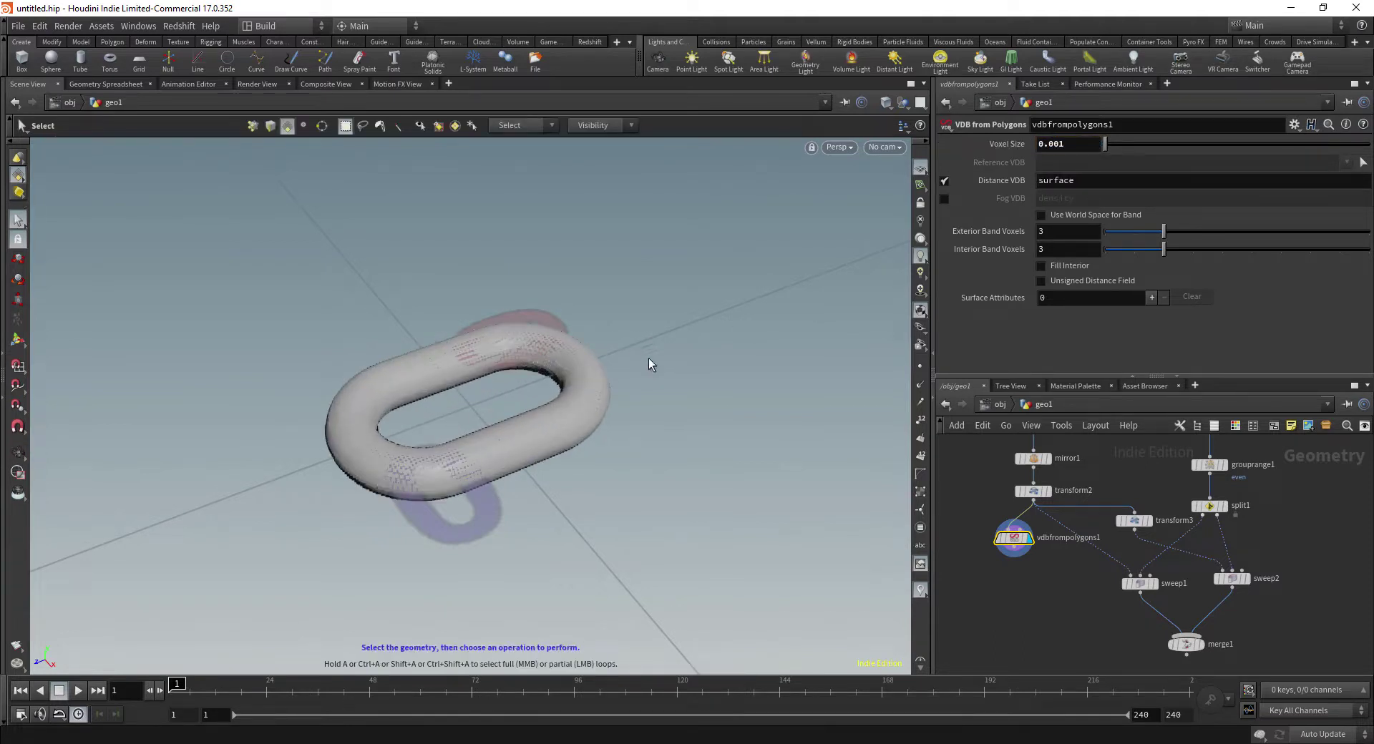
# Add a VDB to Spheres node connected to the output of the VDB from Polygons node and display it
pyautogui.moveTo(1032, 577); pyautogui.dragTo(1051, 563, button='middle')
pyautogui.click(1034, 543)
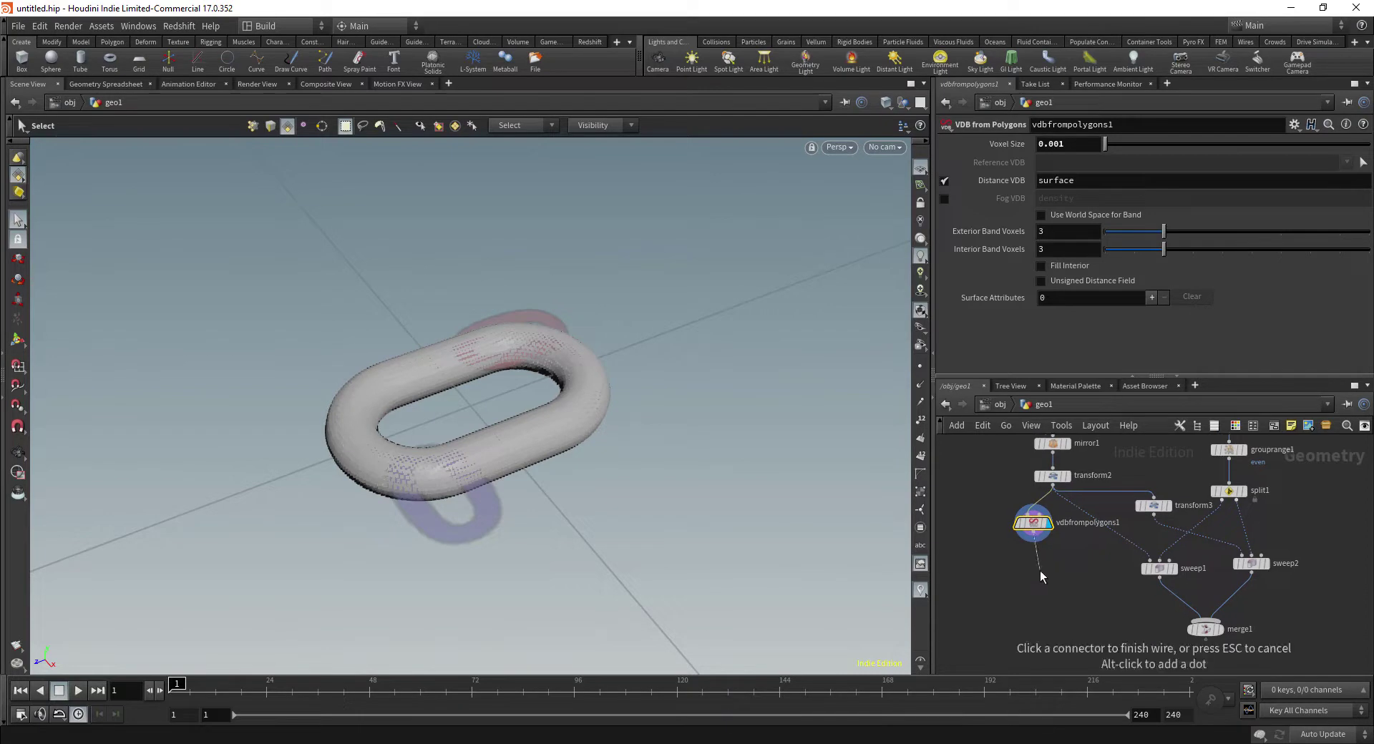
pyautogui.click(1036, 565)
pyautogui.write('vdb')
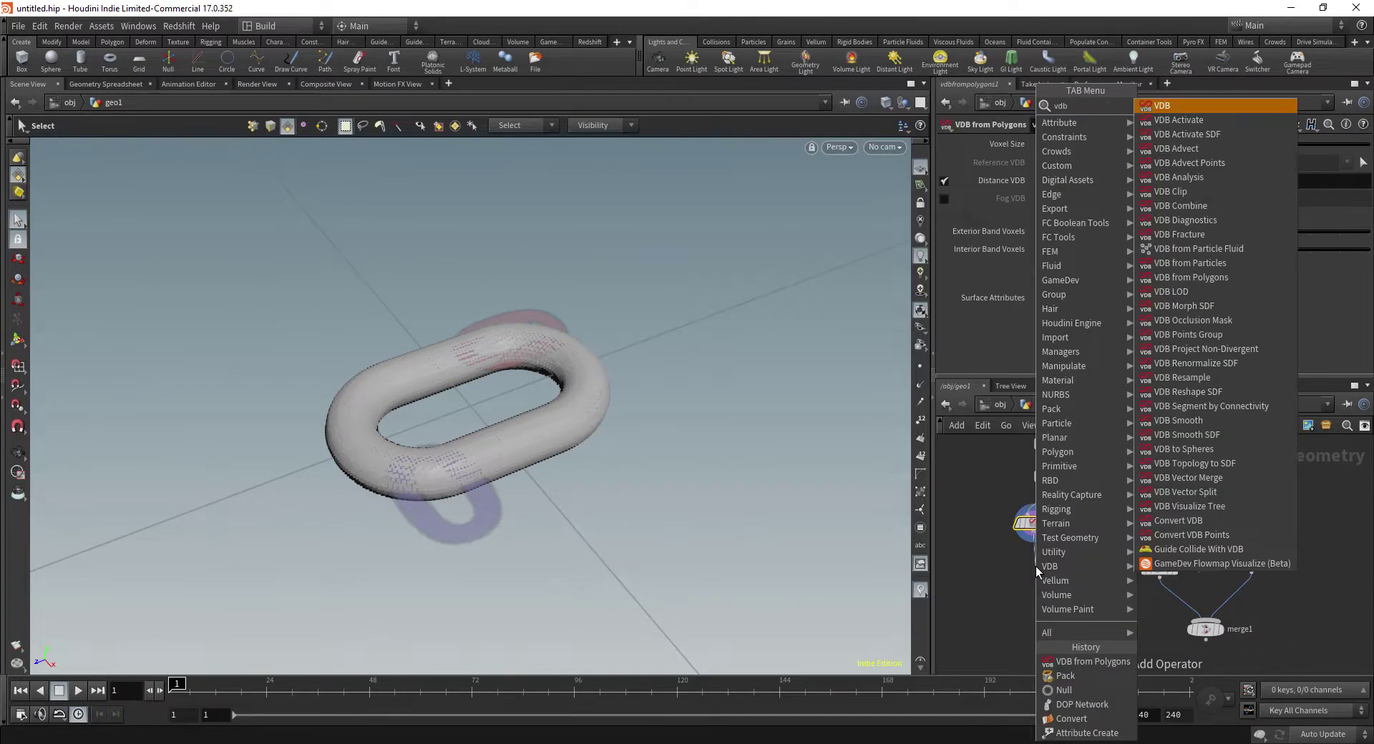
pyautogui.write(' to s')
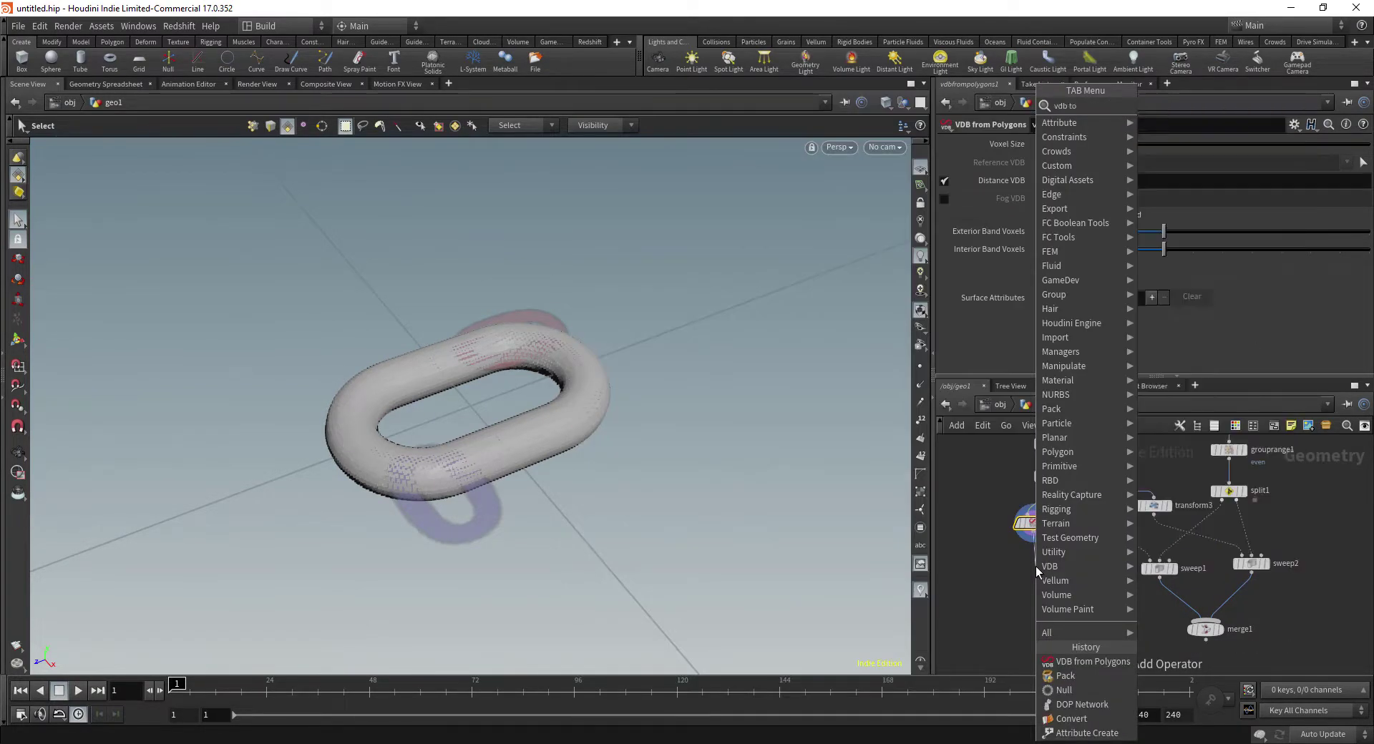
pyautogui.press('Return')
pyautogui.click(1050, 565)
pyautogui.press('Escape')
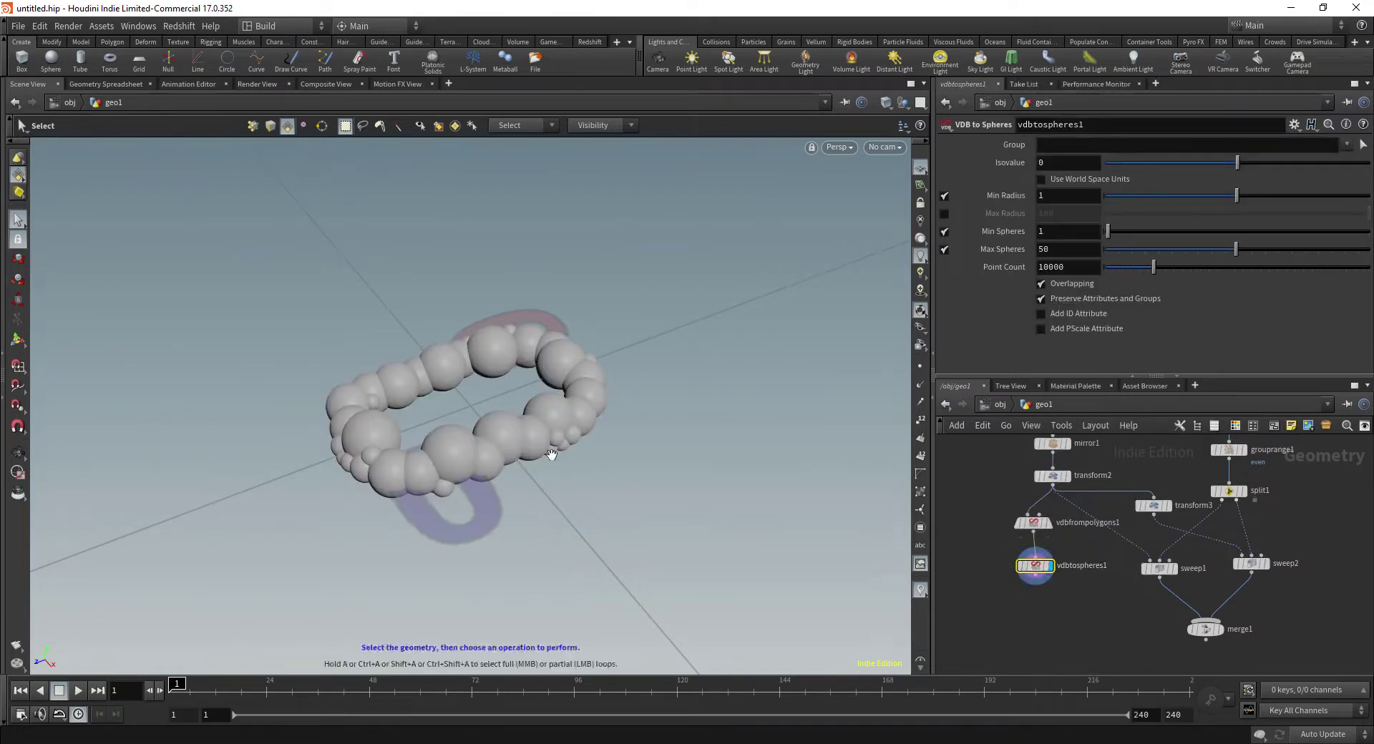
# Enable the maximum radius on the VDB to Spheres node and set it to 2.4, with a maximum of 69 spheres
pyautogui.moveTo(629, 451); pyautogui.dragTo(585, 485)
pyautogui.press('s')
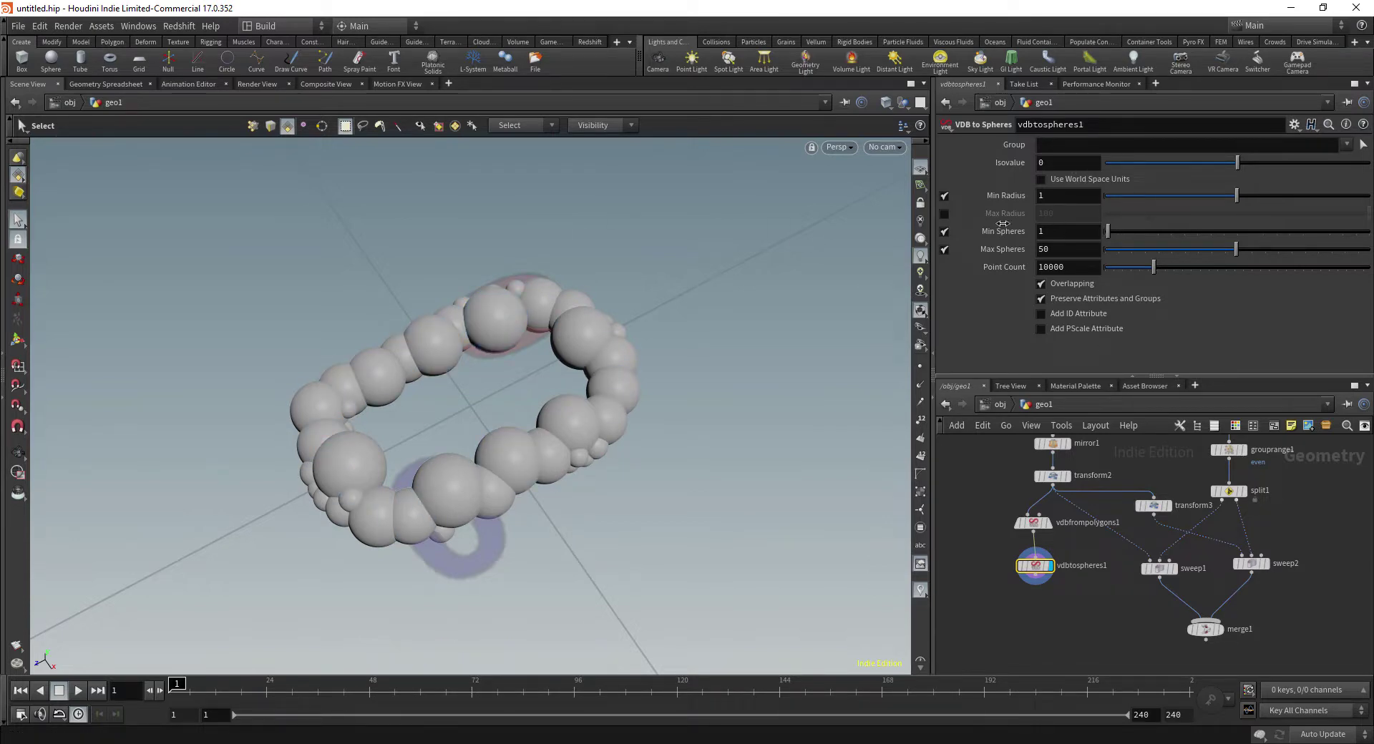
pyautogui.click(945, 214)
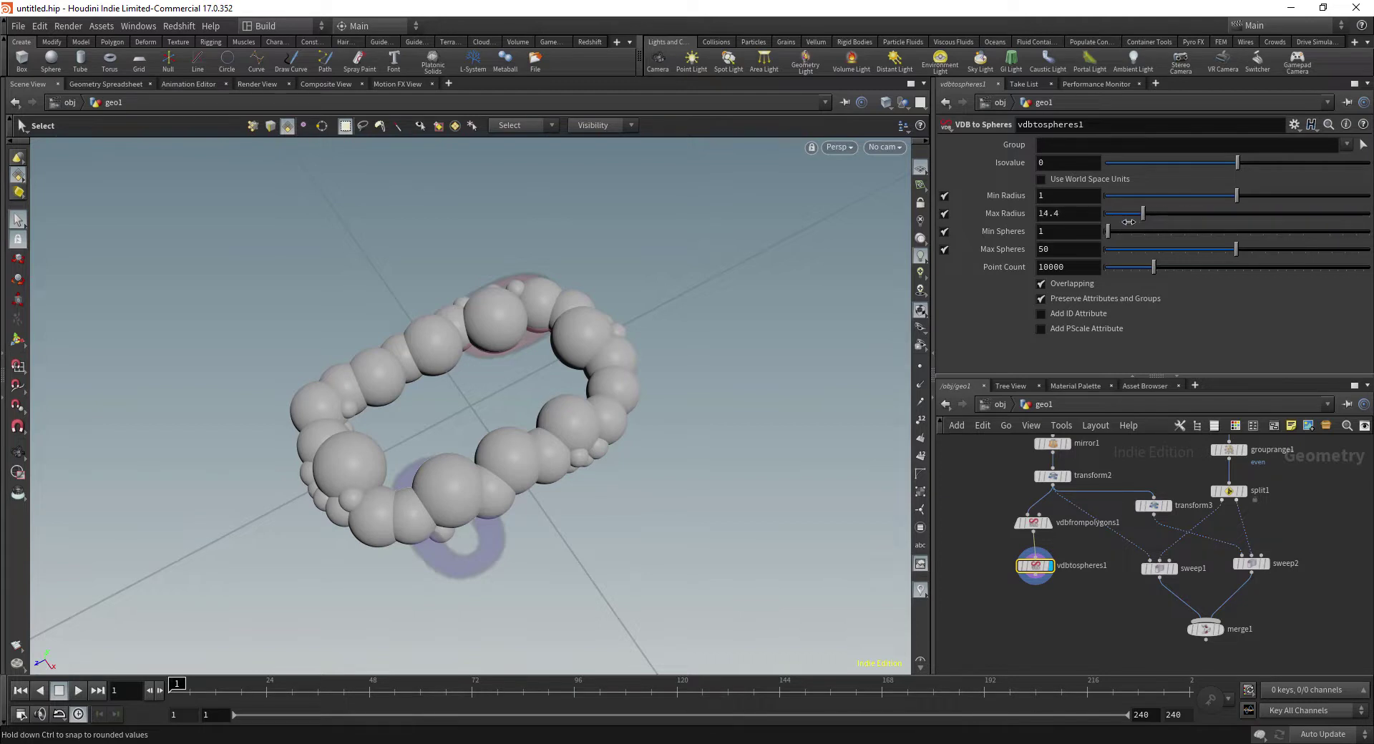
pyautogui.moveTo(1117, 221); pyautogui.dragTo(1112, 222)
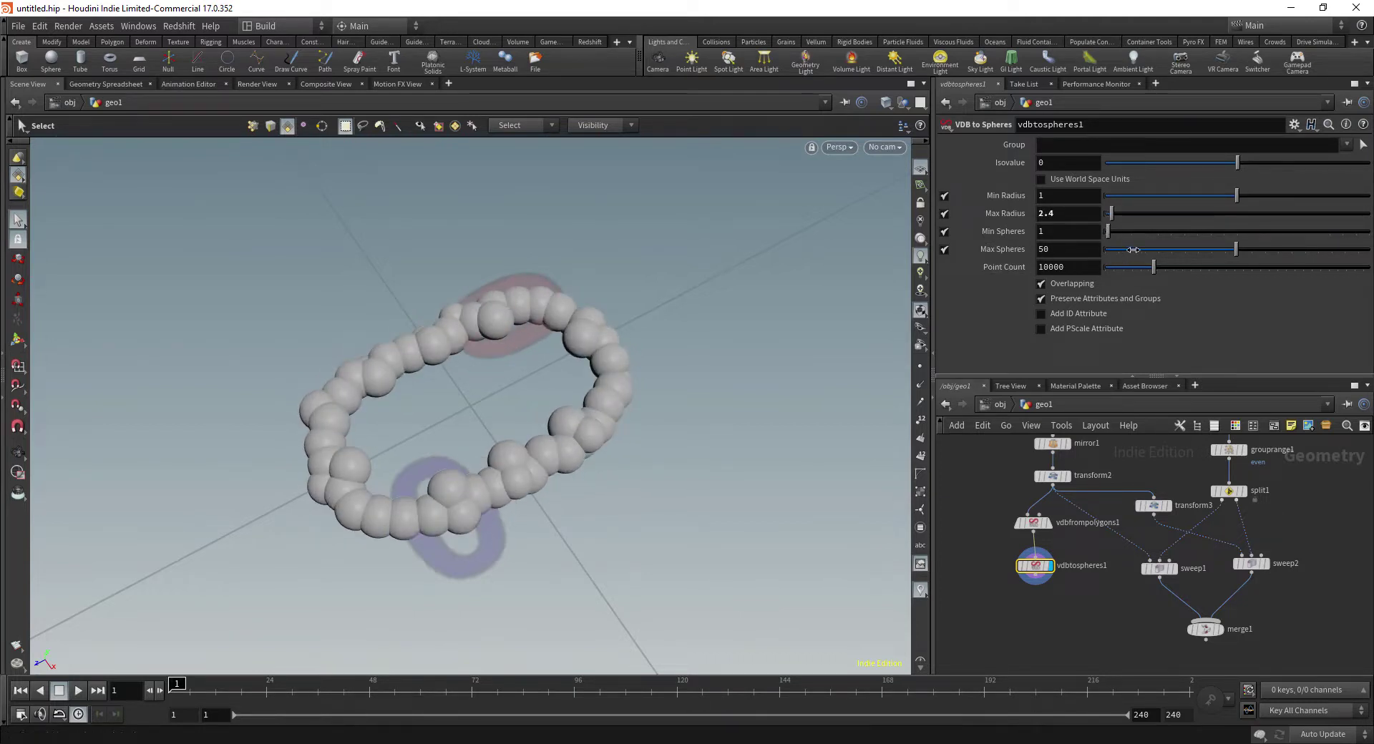
pyautogui.moveTo(1236, 252); pyautogui.dragTo(1284, 252)
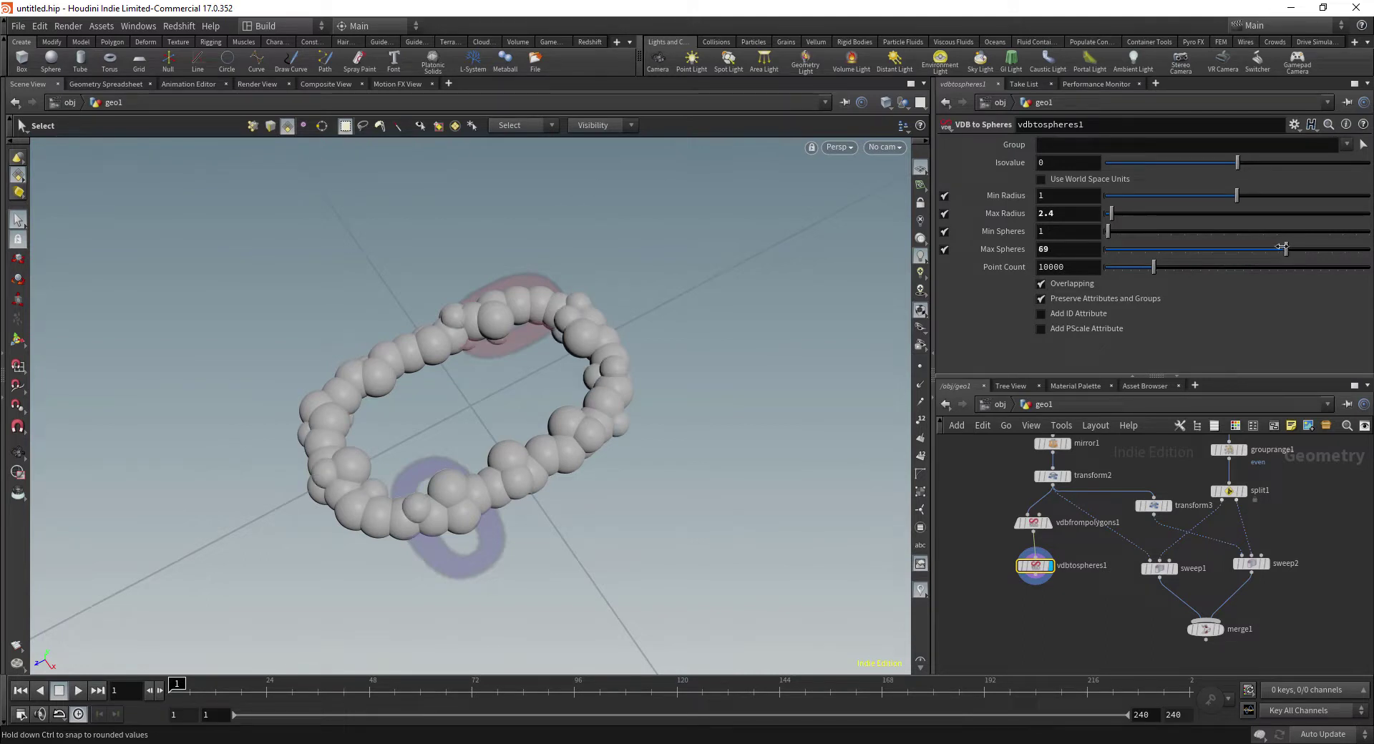
pyautogui.moveTo(687, 358); pyautogui.dragTo(560, 455)
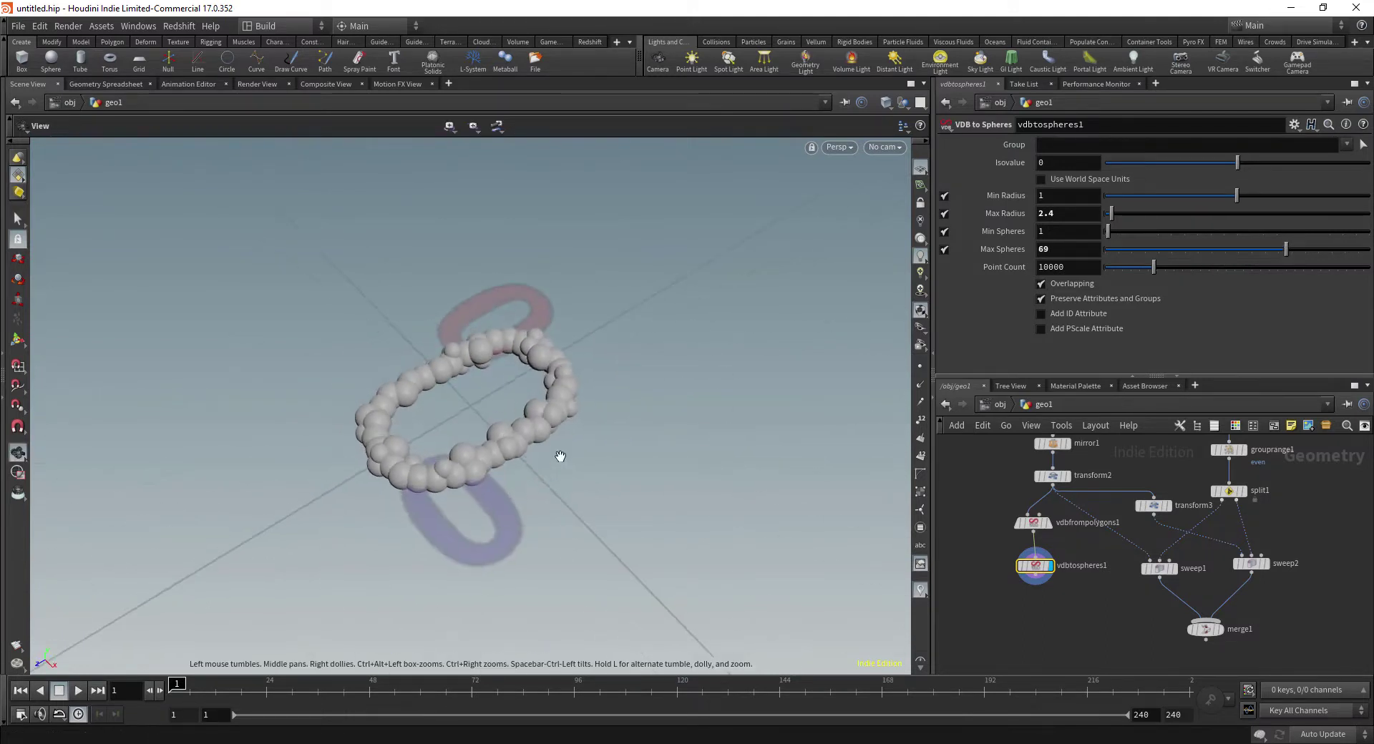
pyautogui.press('s')
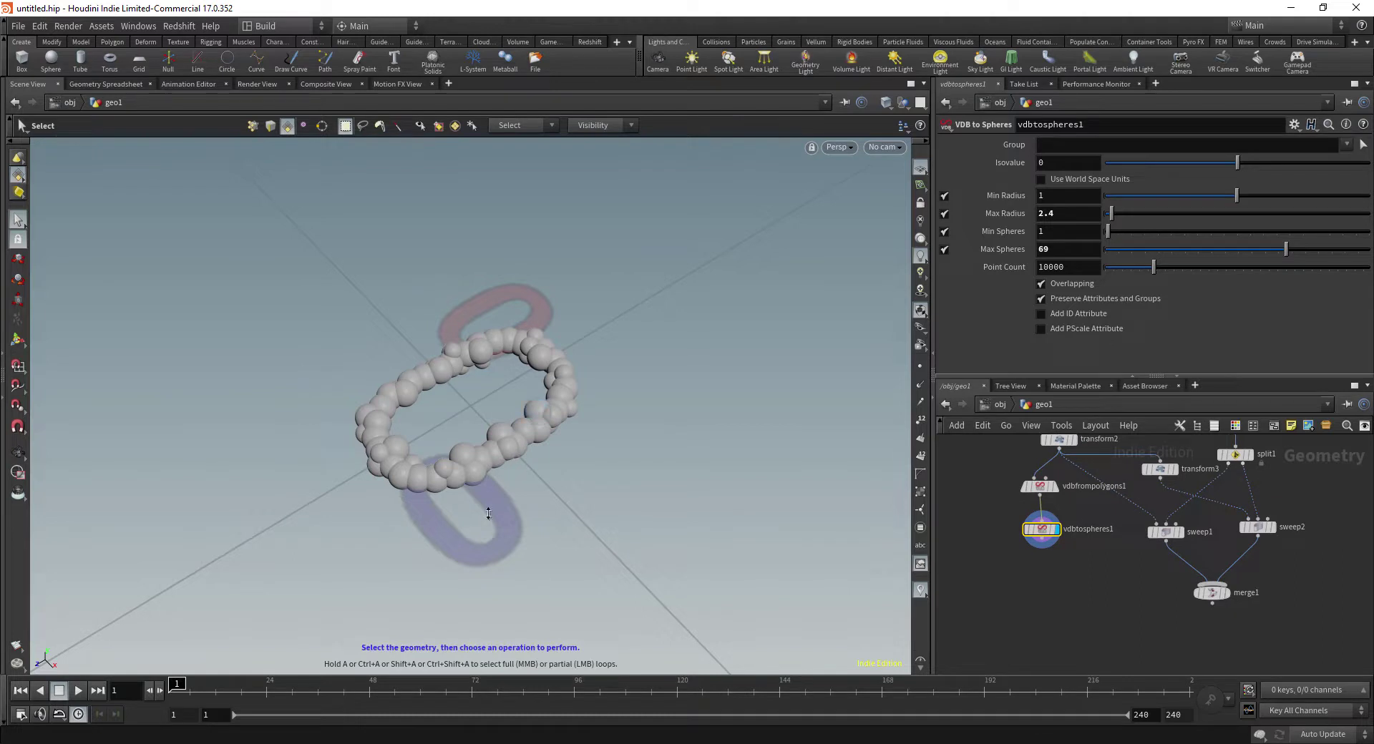
# Move the VDB from Polygons and VDB to Spheres nodes together away from the original sweep branch
pyautogui.moveTo(1127, 583)
pyautogui.mouseDown(button='middle')
pyautogui.moveTo(1126, 602)
pyautogui.moveTo(1119, 585)
pyautogui.mouseUp(button='middle')
pyautogui.scroll(-3, 1129, 577)
pyautogui.scroll(3, 1108, 577)
pyautogui.moveTo(1009, 449); pyautogui.dragTo(993, 500)
pyautogui.click(1062, 511)
pyautogui.press('Escape')
pyautogui.scroll(-3, 1084, 560)
pyautogui.moveTo(1085, 560)
pyautogui.mouseDown(button='middle')
pyautogui.moveTo(1060, 559)
pyautogui.moveTo(1080, 560)
pyautogui.mouseUp(button='middle')
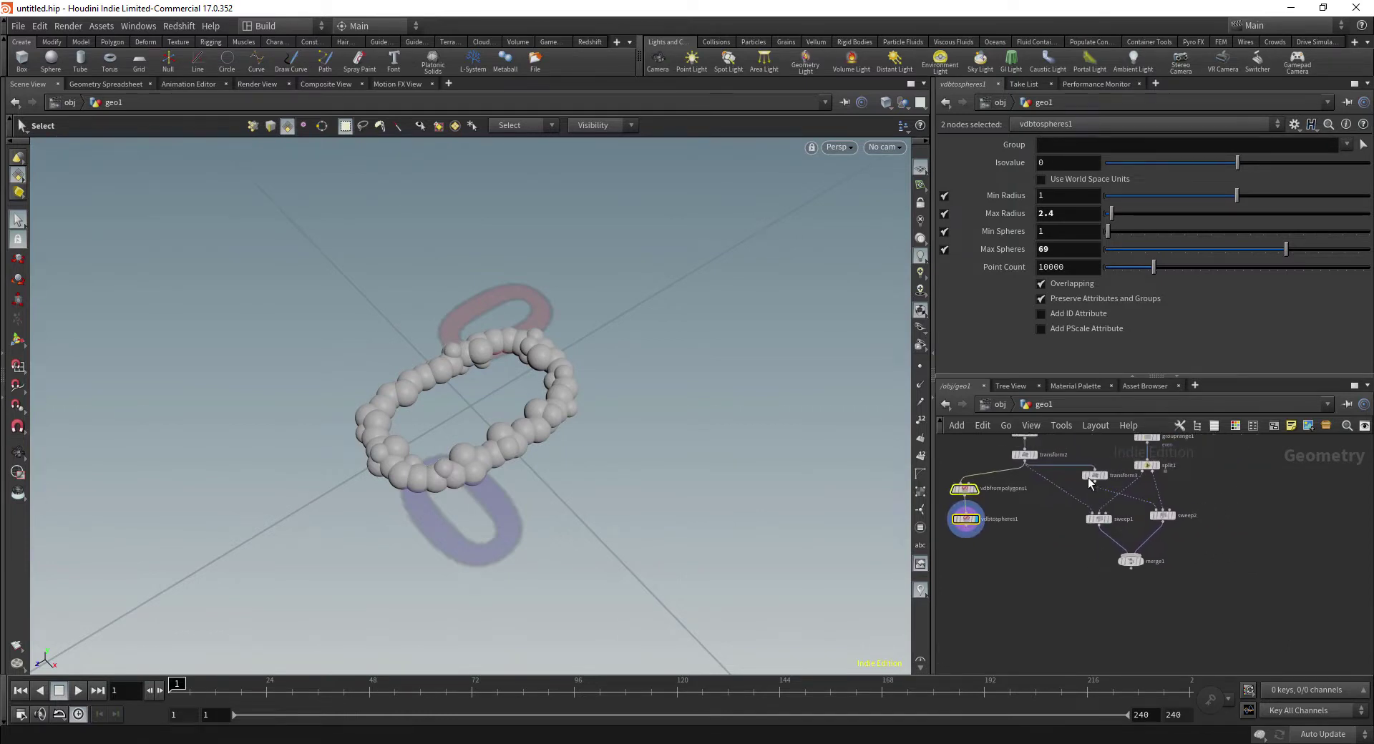
# Duplicate the rotated link's Transform, both Sweep nodes and the Merge, placing the copies below the VDB nodes
pyautogui.moveTo(1082, 449); pyautogui.dragTo(1111, 536)
pyautogui.keyDown('shift'); pyautogui.moveTo(1122, 586); pyautogui.dragTo(1066, 644); pyautogui.keyUp('shift')
pyautogui.moveTo(1034, 542); pyautogui.dragTo(1084, 513, button='middle')
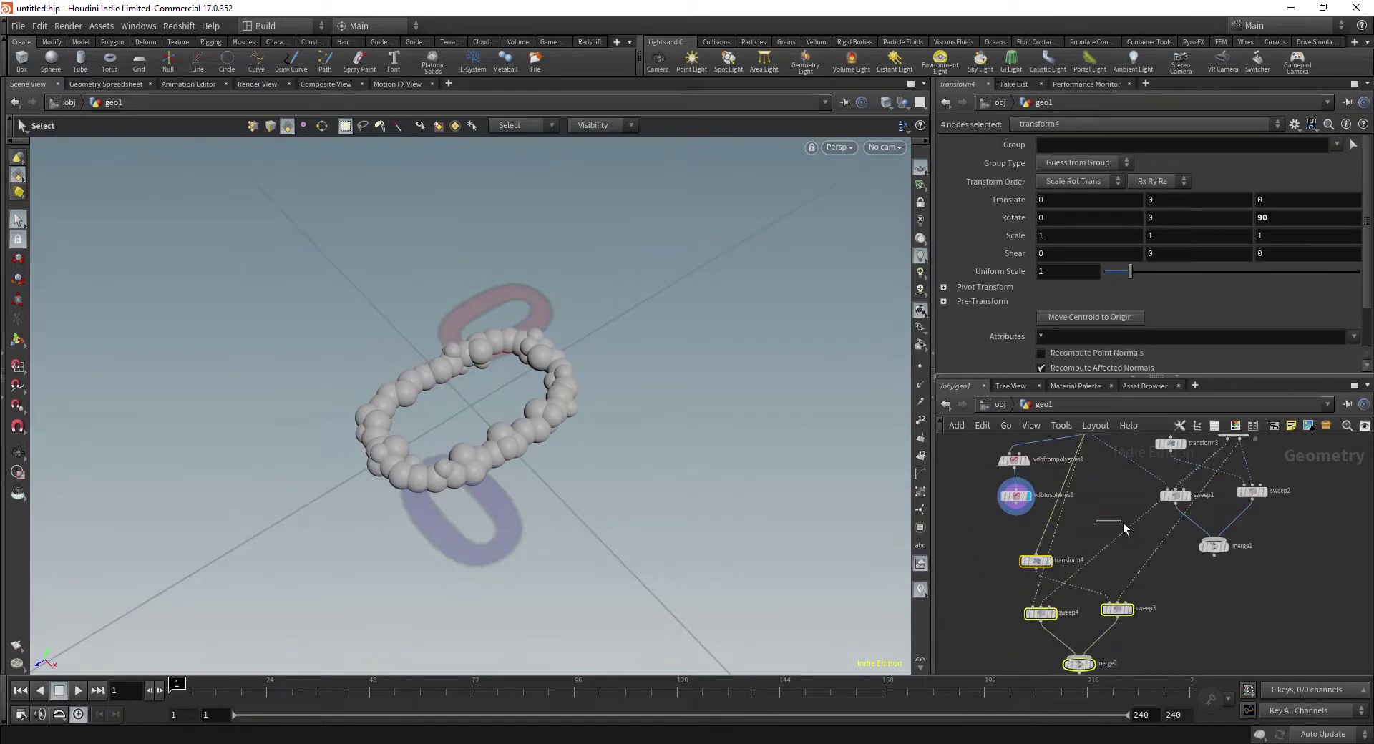
# Connect the VDB to Spheres output to the cross-section input of sweep4 and to the input of transform4
pyautogui.moveTo(1124, 528); pyautogui.dragTo(1016, 516)
pyautogui.click(1016, 508)
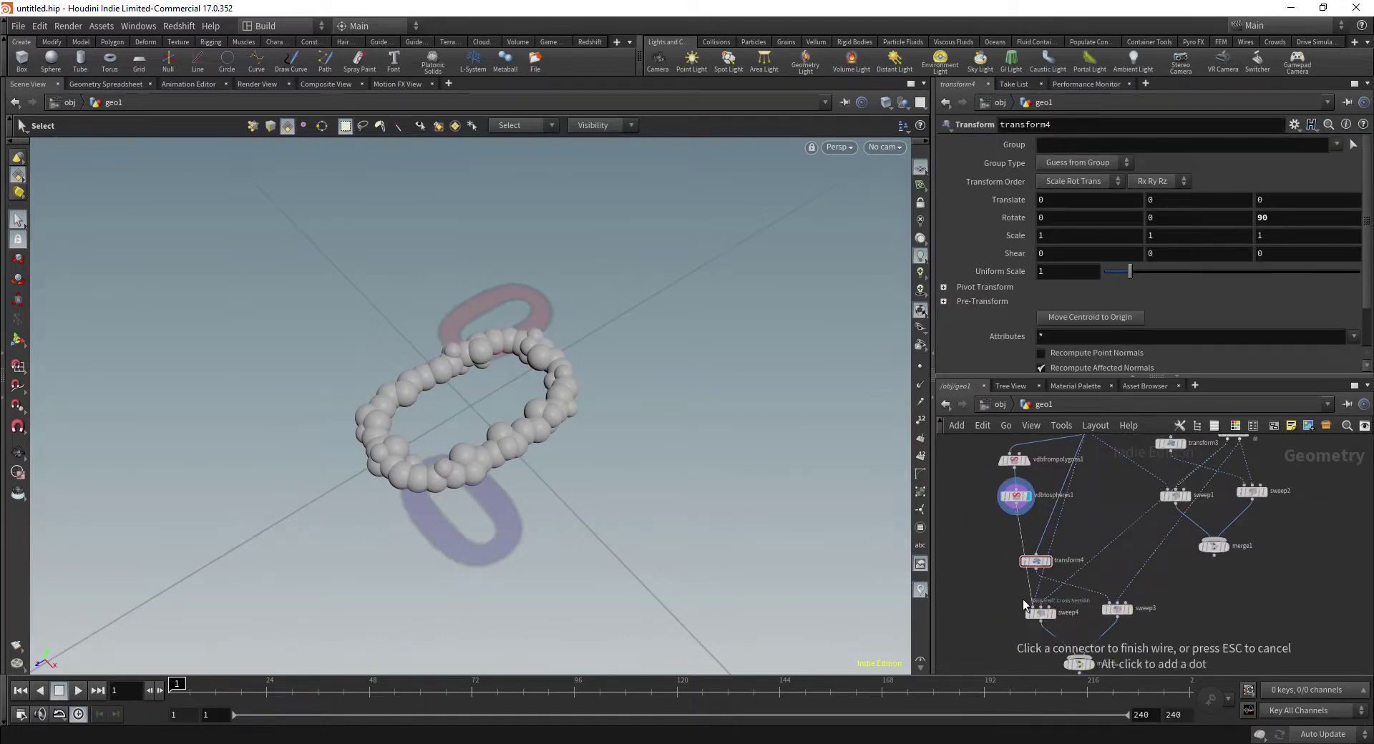
pyautogui.press('Escape')
pyautogui.click(1018, 498)
pyautogui.click(1016, 511)
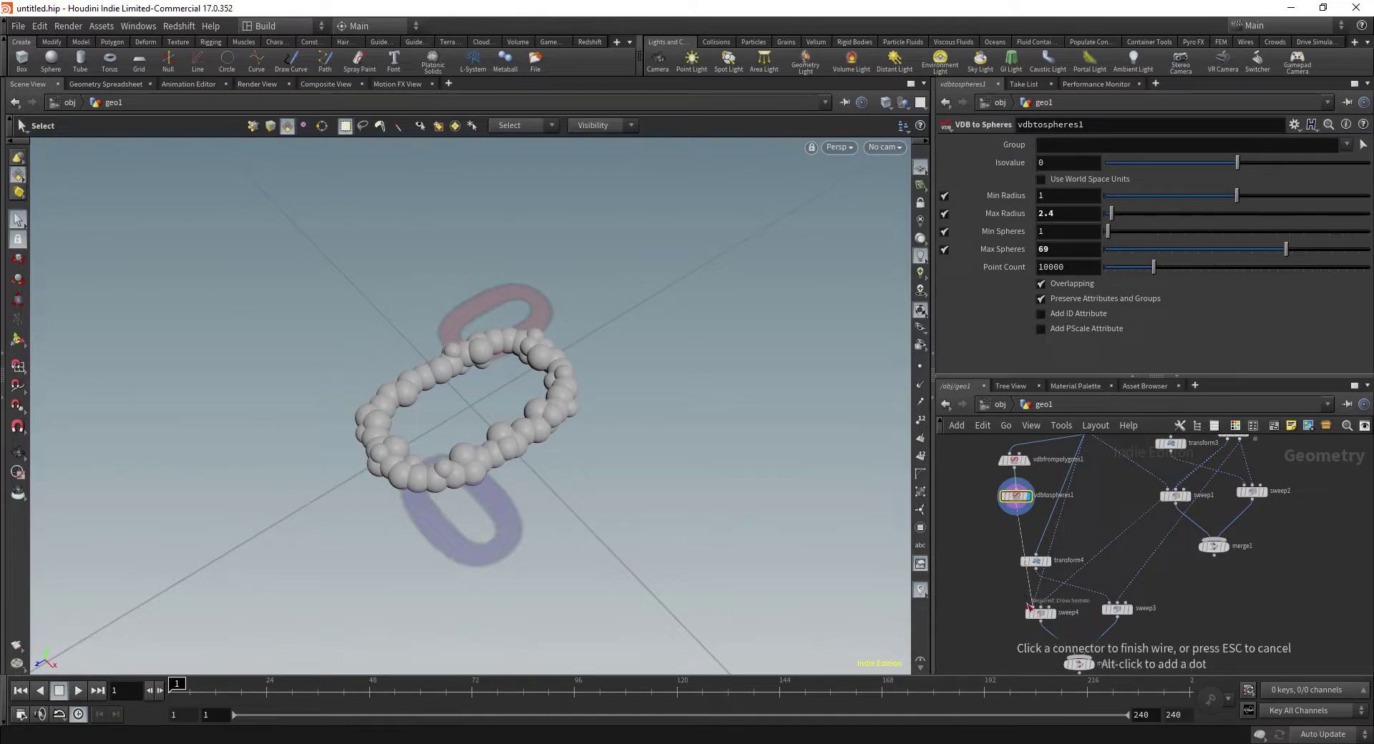
pyautogui.click(1029, 606)
pyautogui.click(1016, 511)
pyautogui.click(1036, 556)
# Display the duplicated Merge node to show the chain built from sphere links
pyautogui.moveTo(1181, 556); pyautogui.dragTo(1148, 472, button='middle')
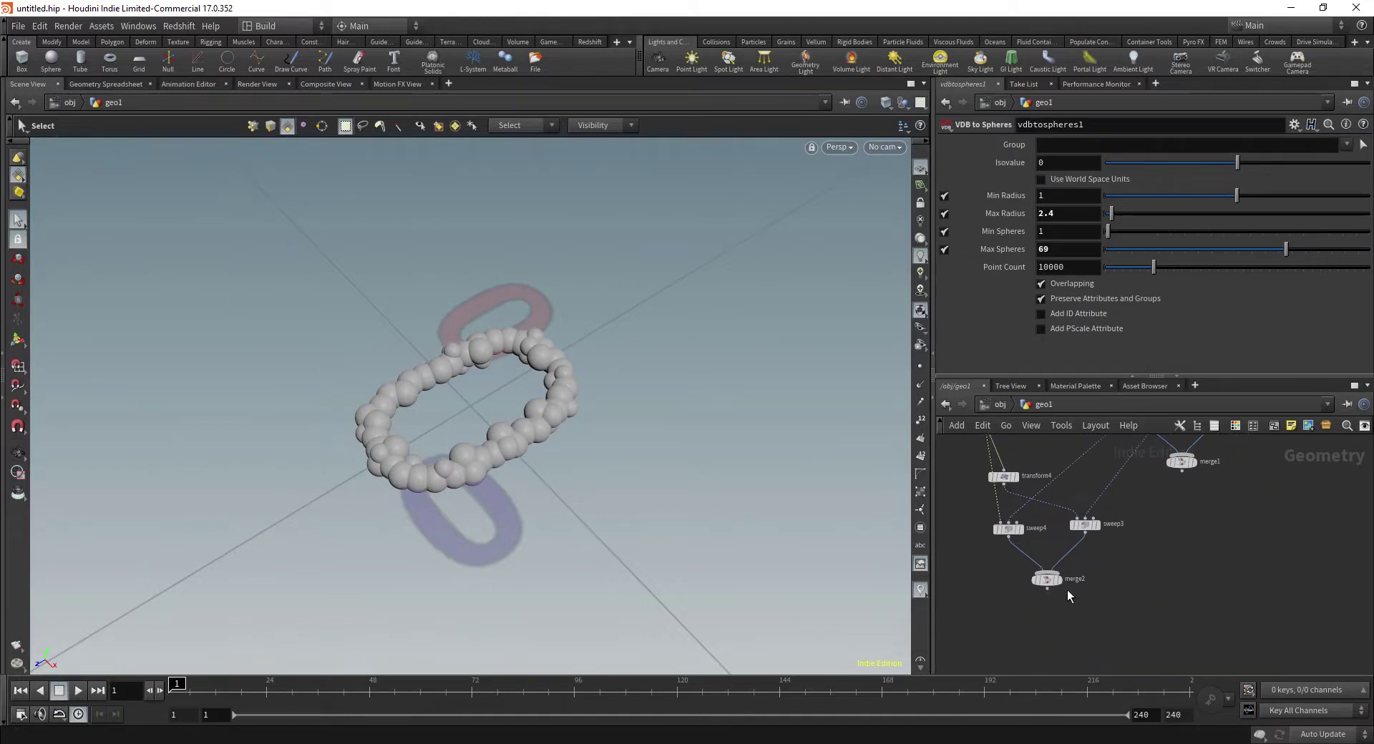
pyautogui.click(1058, 580)
pyautogui.press('Escape')
pyautogui.moveTo(475, 380); pyautogui.dragTo(601, 398)
pyautogui.press('s')
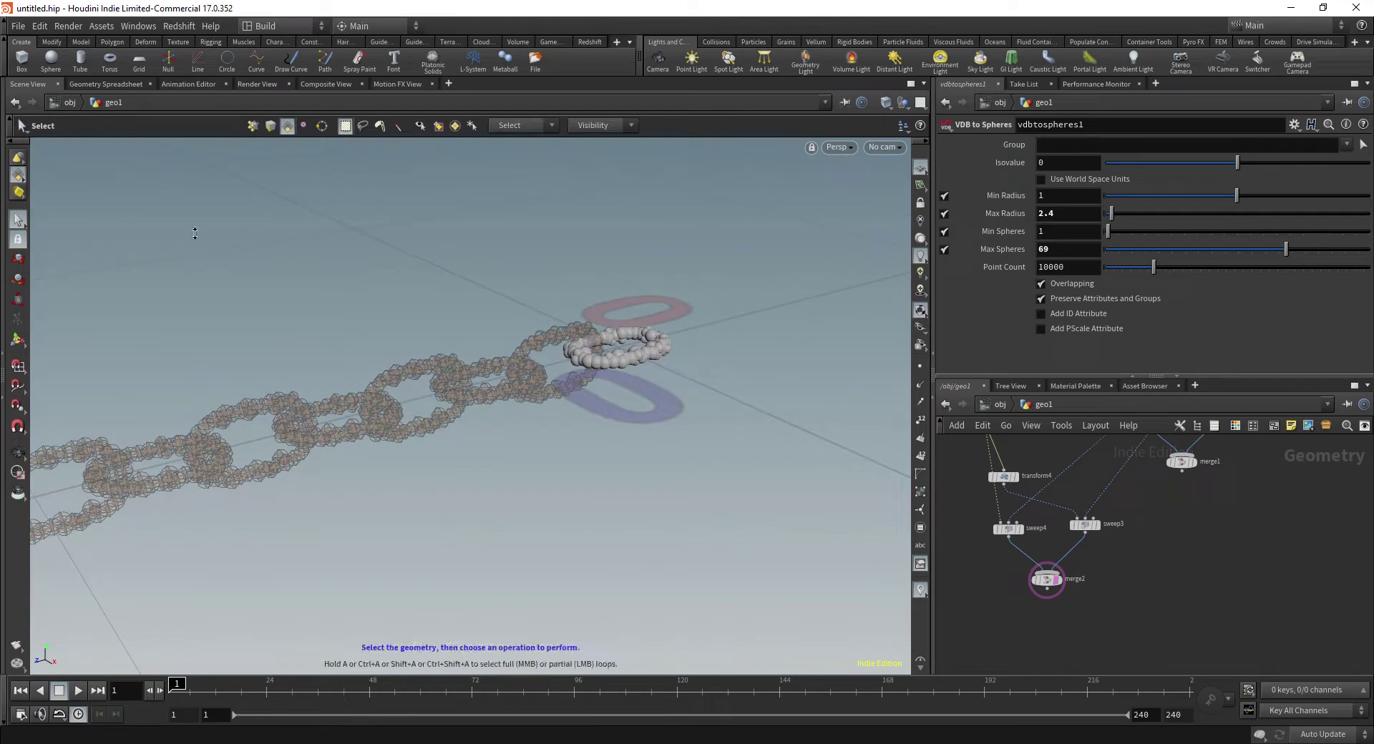
pyautogui.click(1048, 581)
pyautogui.press('Escape')
# Examine the sphere-based chain links up close from different angles
pyautogui.moveTo(272, 415); pyautogui.dragTo(472, 447)
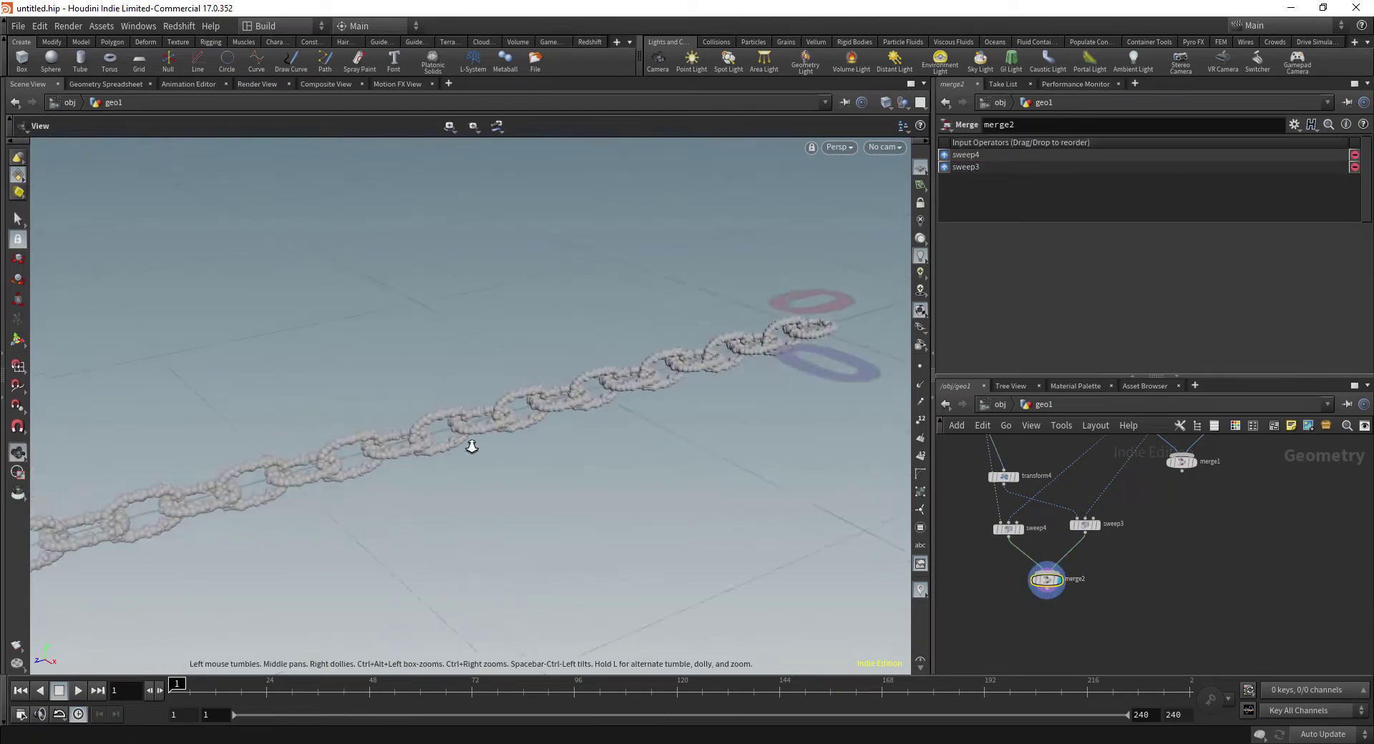
pyautogui.keyDown('alt'); pyautogui.moveTo(472, 446); pyautogui.dragTo(644, 475, button='right'); pyautogui.keyUp('alt')
pyautogui.keyDown('alt'); pyautogui.moveTo(644, 476); pyautogui.dragTo(598, 432, button='middle'); pyautogui.keyUp('alt')
pyautogui.keyDown('alt'); pyautogui.moveTo(621, 428); pyautogui.dragTo(584, 408); pyautogui.keyUp('alt')
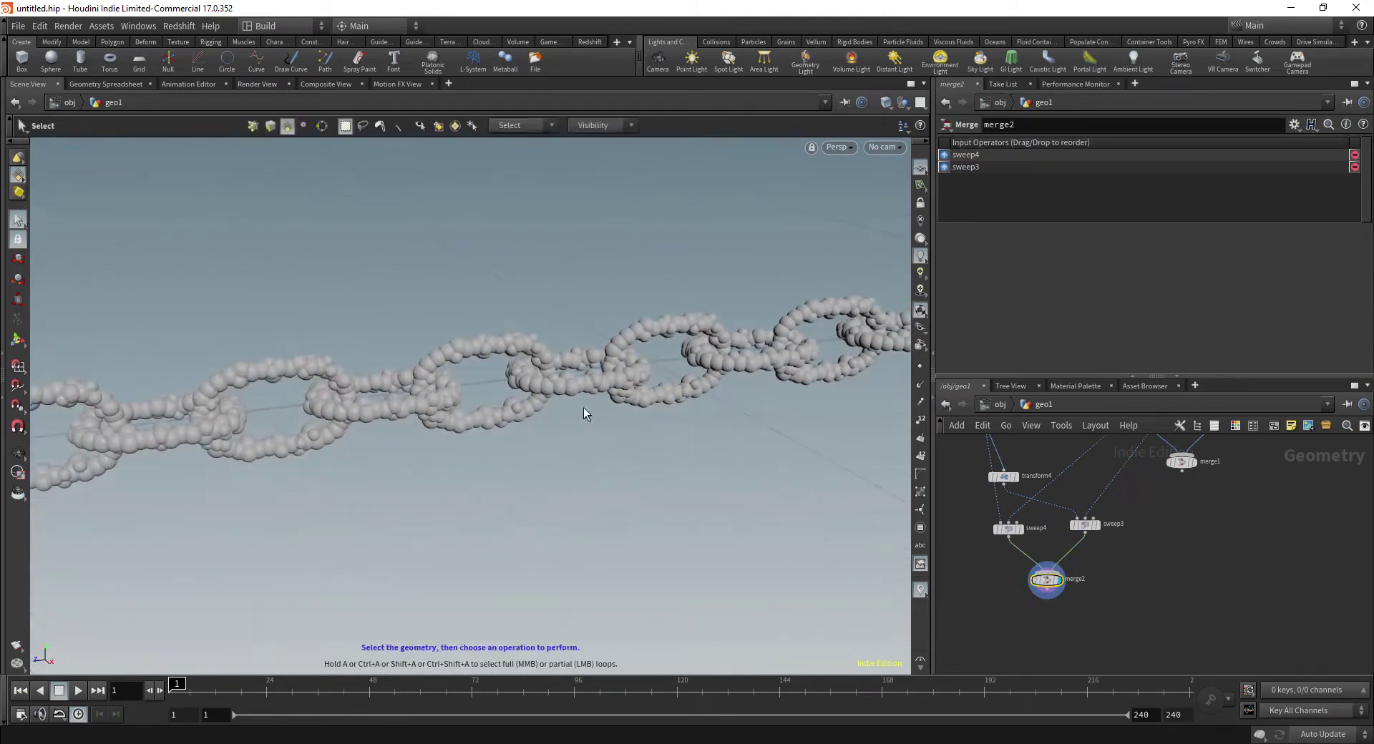
pyautogui.moveTo(1249, 530); pyautogui.dragTo(1186, 544, button='middle')
pyautogui.scroll(-3, 1209, 585)
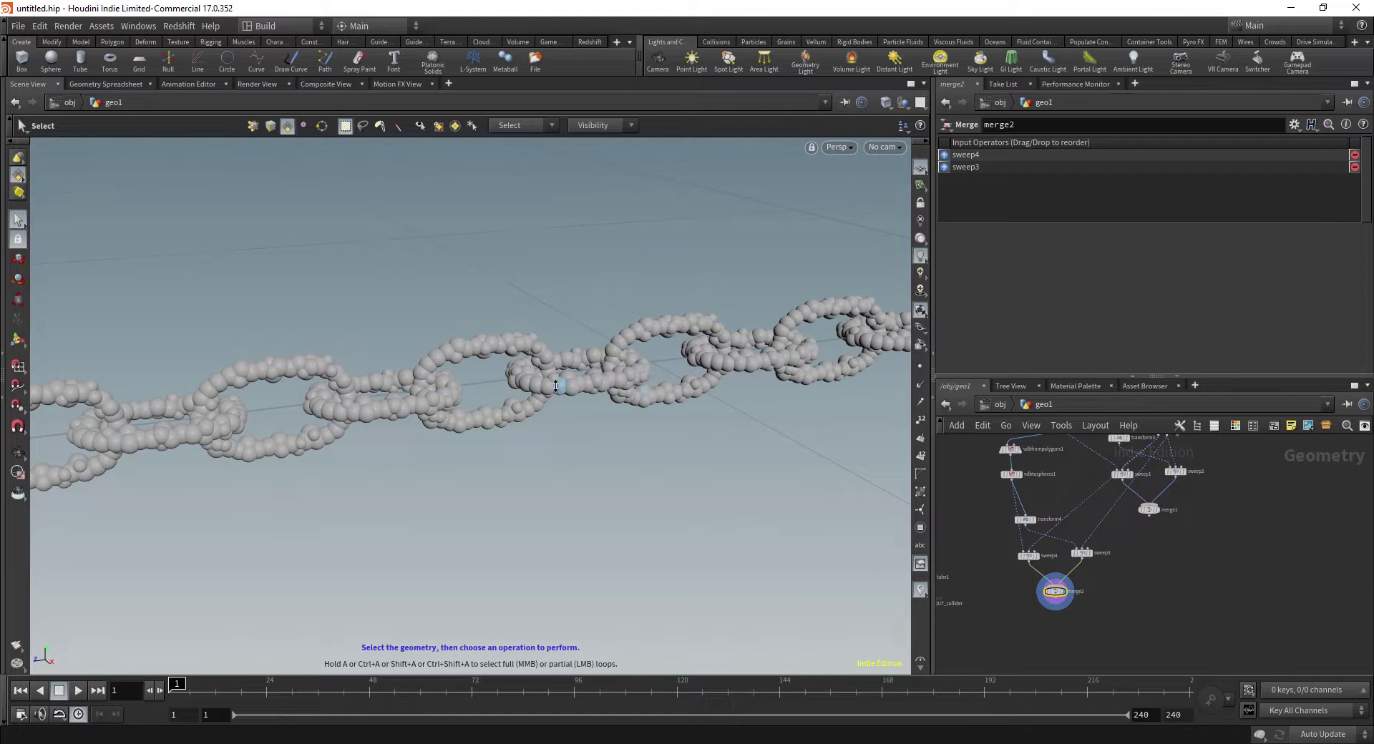
pyautogui.press('Escape')
pyautogui.moveTo(550, 407); pyautogui.dragTo(607, 386)
pyautogui.press('s')
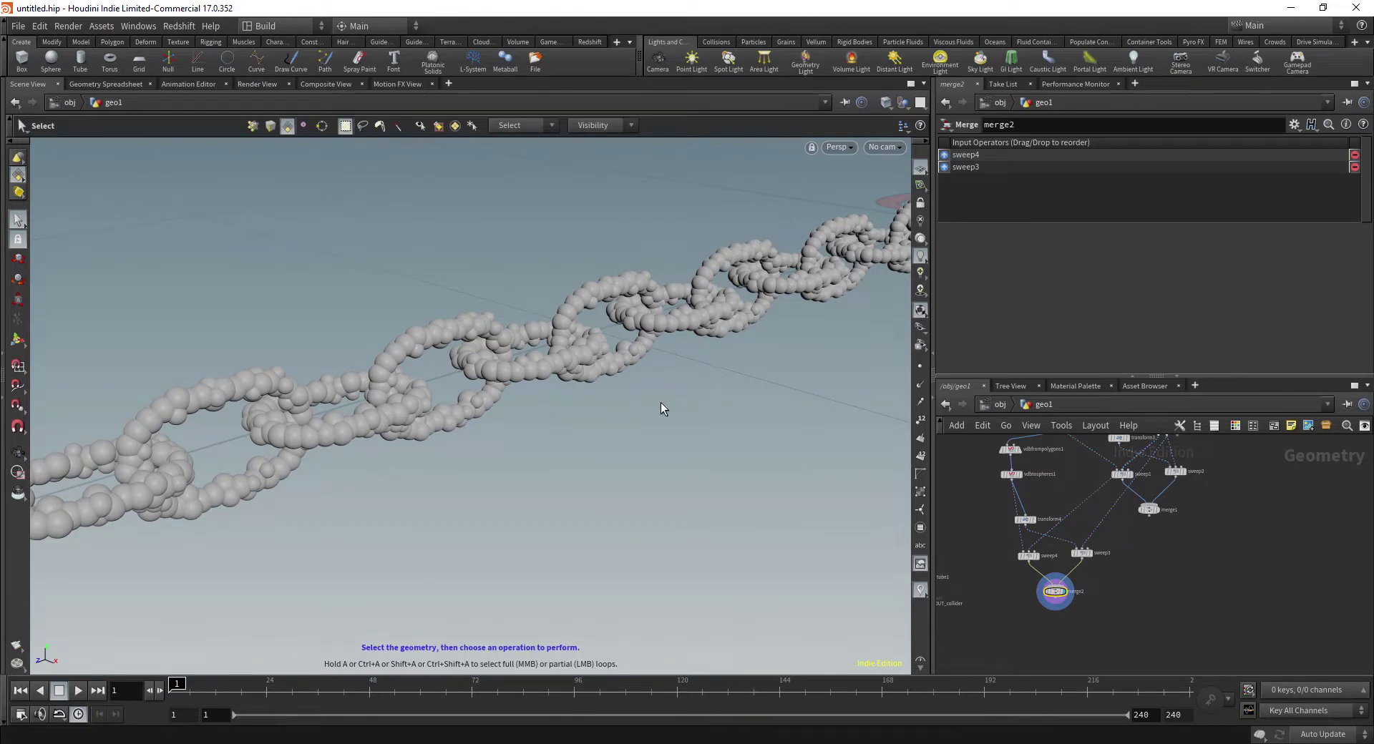
# Display the Resample node and examine the points along the line
pyautogui.moveTo(1118, 511); pyautogui.dragTo(1113, 541, button='middle')
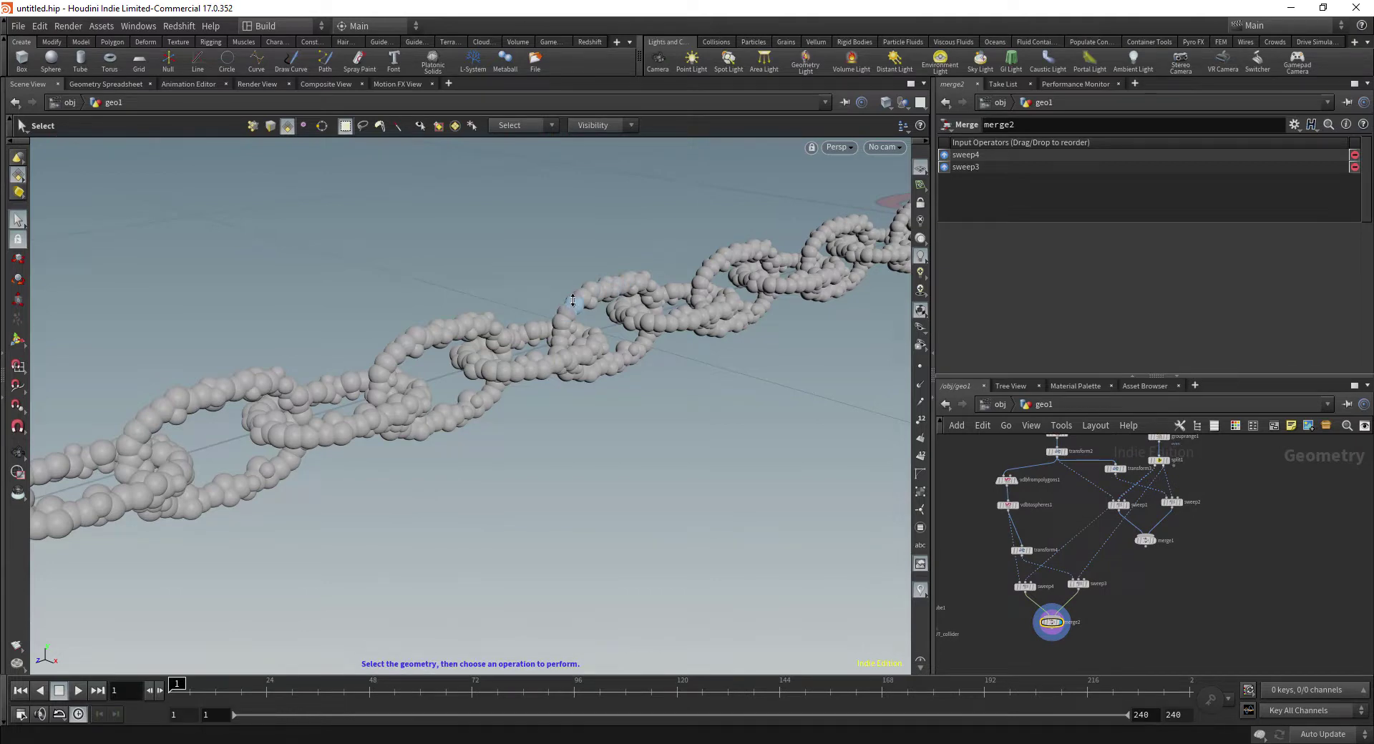
pyautogui.moveTo(1211, 470); pyautogui.dragTo(1180, 584, button='middle')
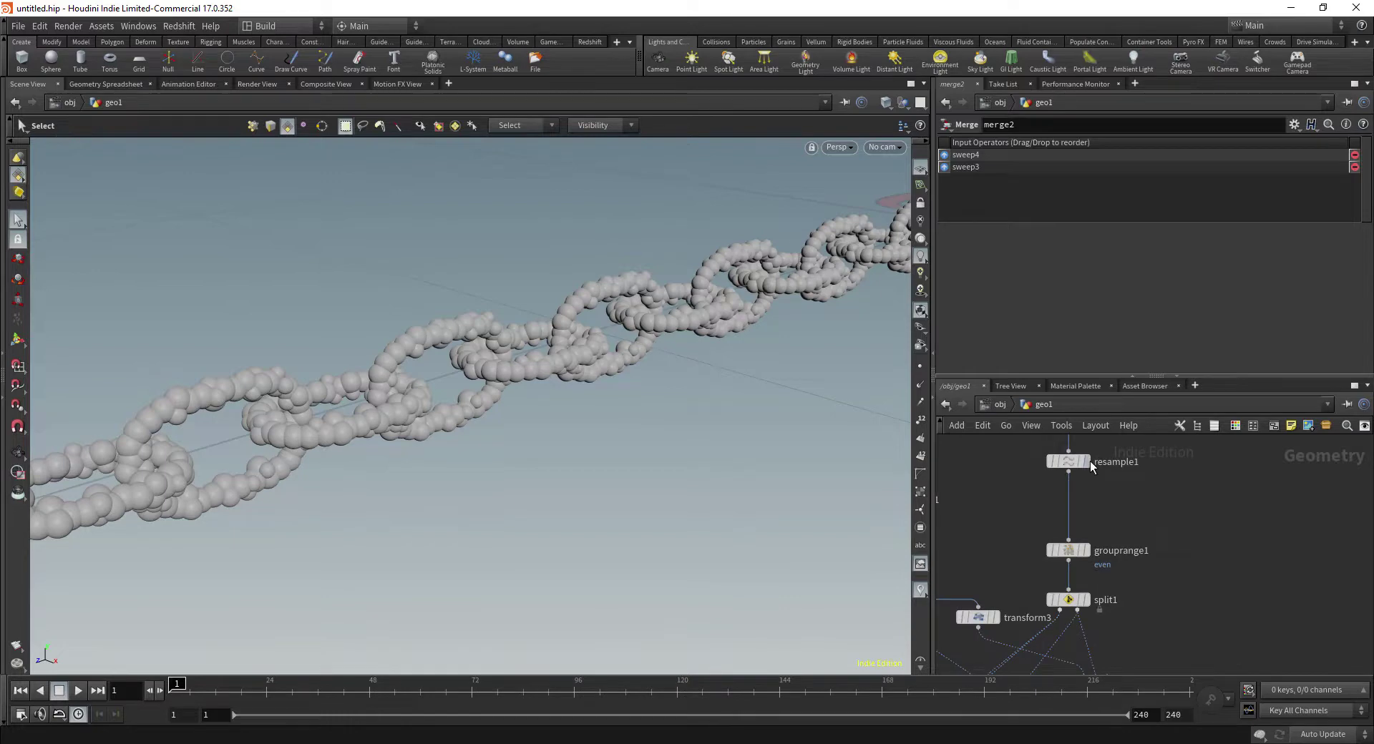
pyautogui.click(1087, 462)
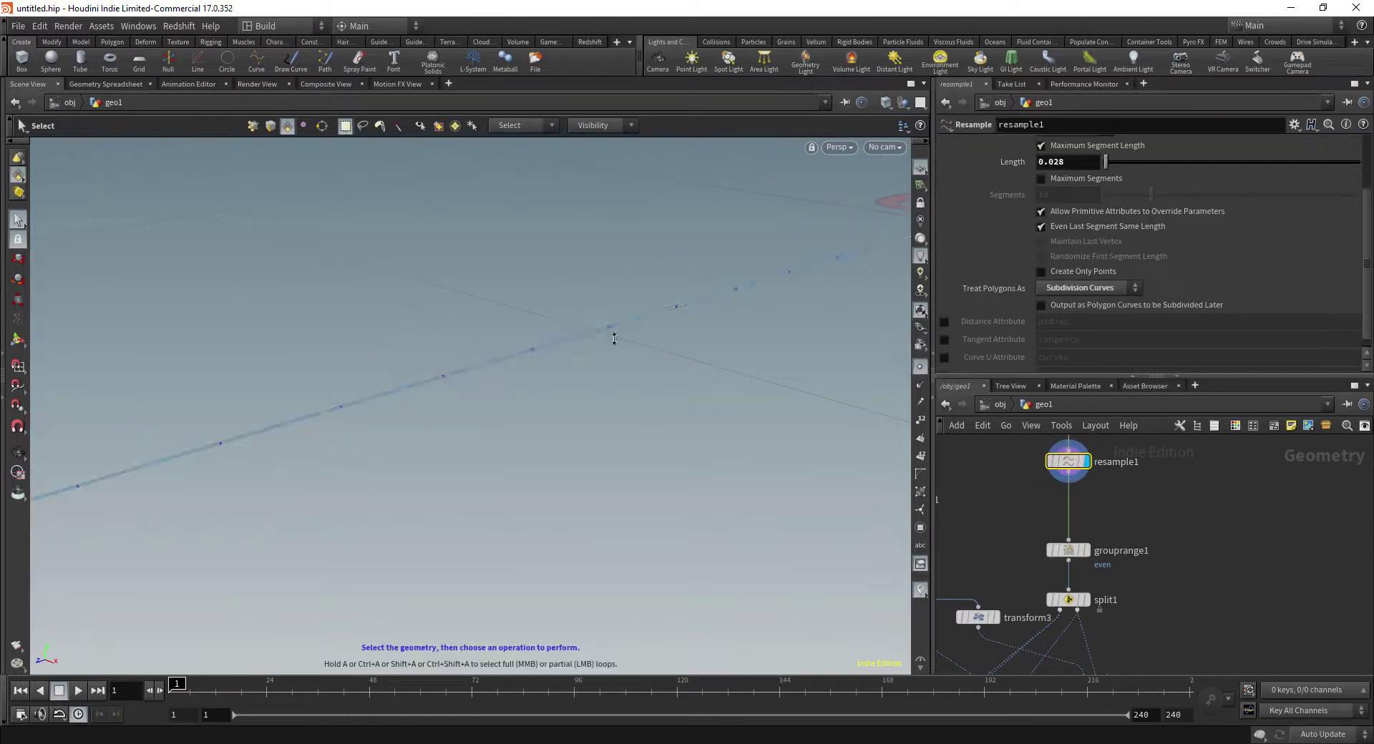
pyautogui.keyDown('alt'); pyautogui.moveTo(583, 426); pyautogui.dragTo(478, 399, button='right'); pyautogui.keyUp('alt')
pyautogui.keyDown('alt'); pyautogui.moveTo(478, 399); pyautogui.dragTo(733, 373); pyautogui.keyUp('alt')
# Check the Attributes from Path setting in the output options of the sweep1 node
pyautogui.moveTo(991, 594); pyautogui.dragTo(1042, 498, button='middle')
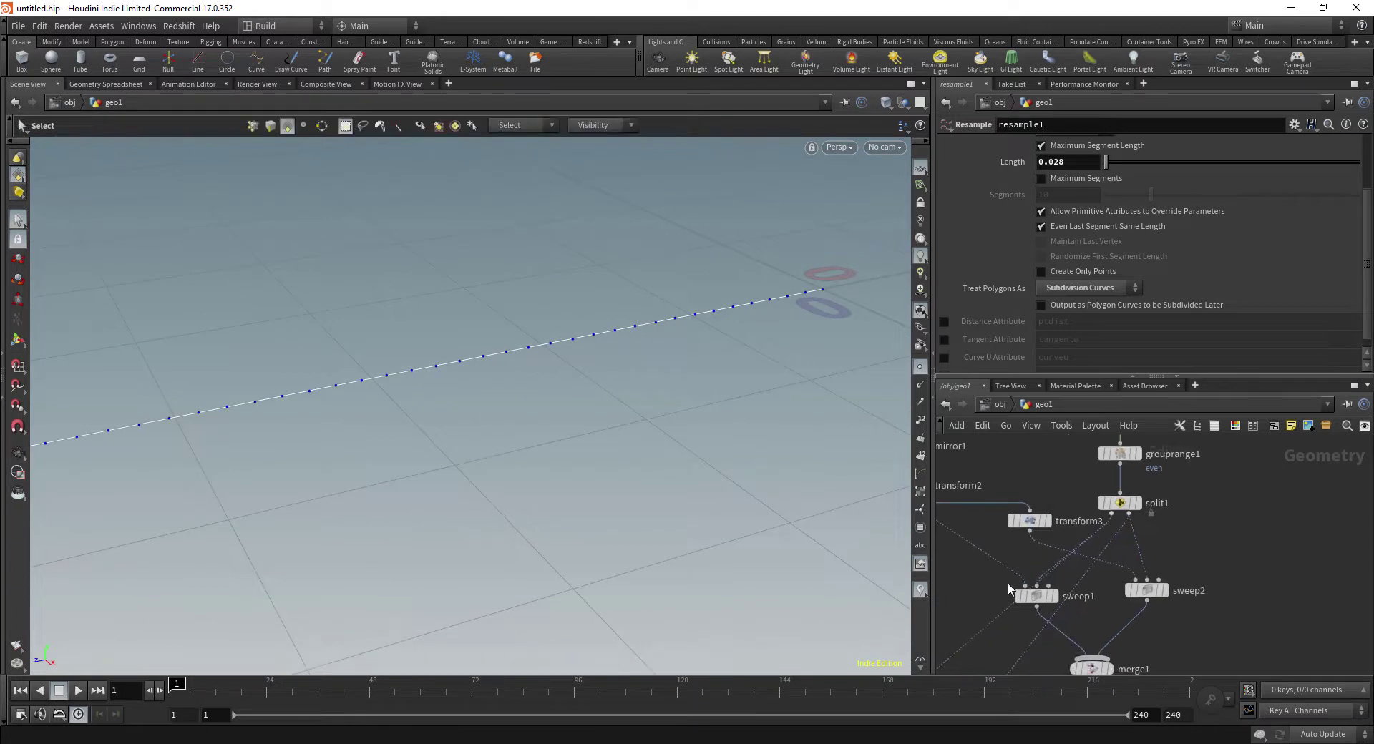
pyautogui.moveTo(1064, 608); pyautogui.dragTo(1066, 609)
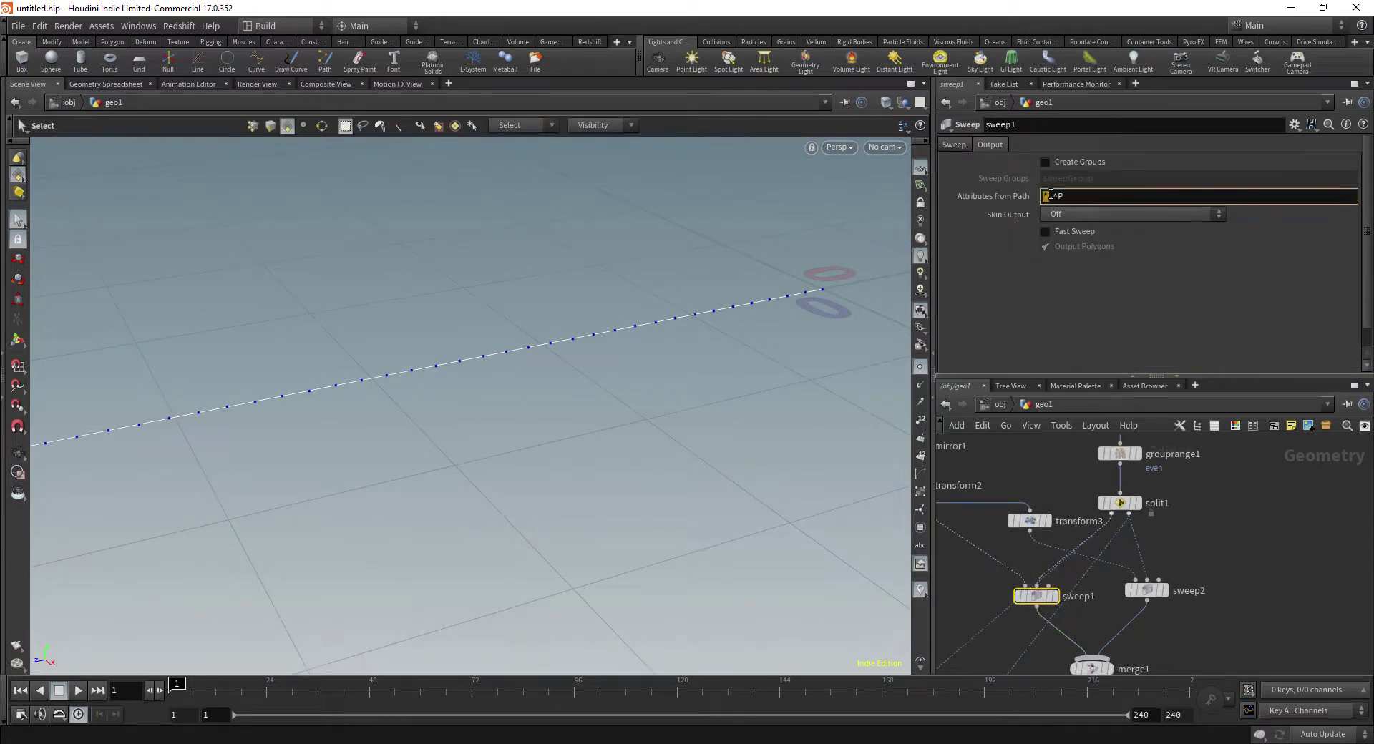
pyautogui.moveTo(1159, 488); pyautogui.dragTo(1113, 695, button='middle')
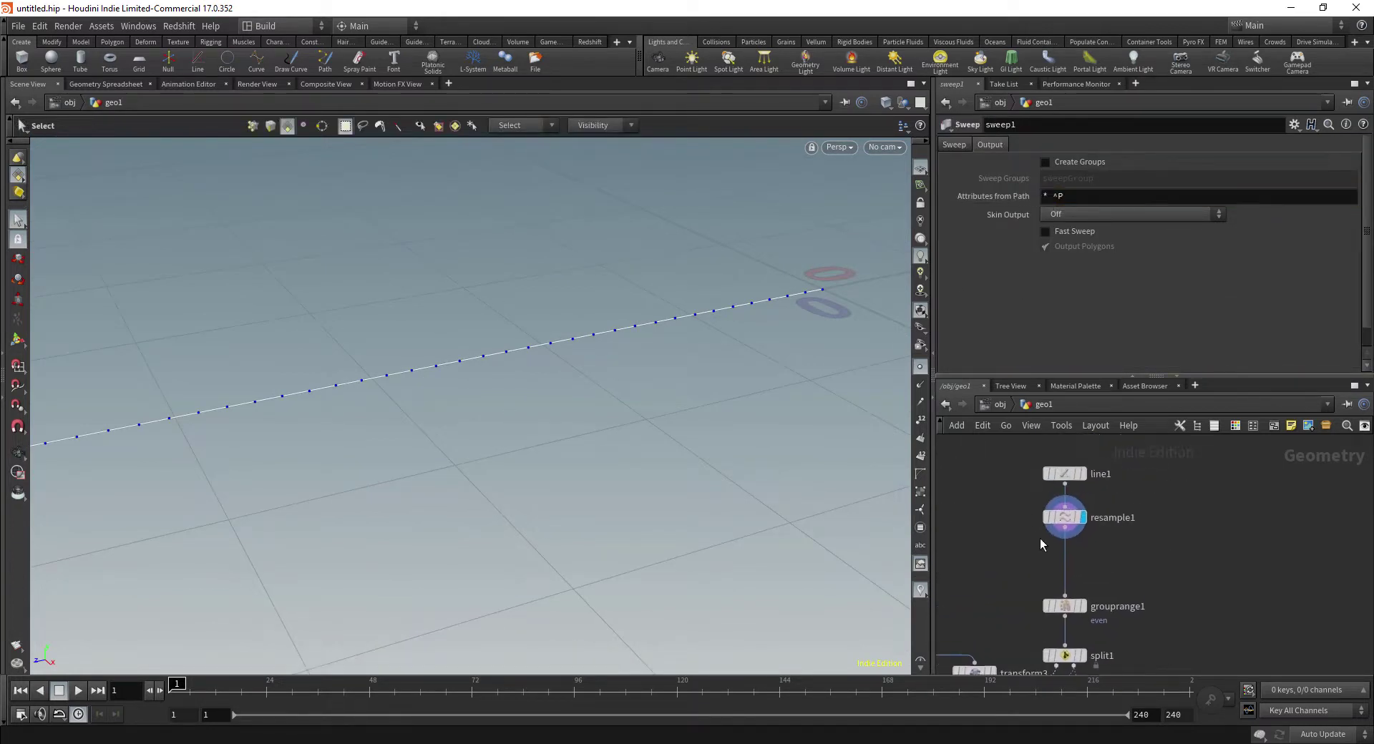
# Insert an Attribute Create node between the Resample and Group Range nodes
pyautogui.click(1064, 519)
pyautogui.keyDown('alt'); pyautogui.moveTo(573, 491); pyautogui.dragTo(637, 422, button='right'); pyautogui.keyUp('alt')
pyautogui.moveTo(637, 423); pyautogui.dragTo(648, 429)
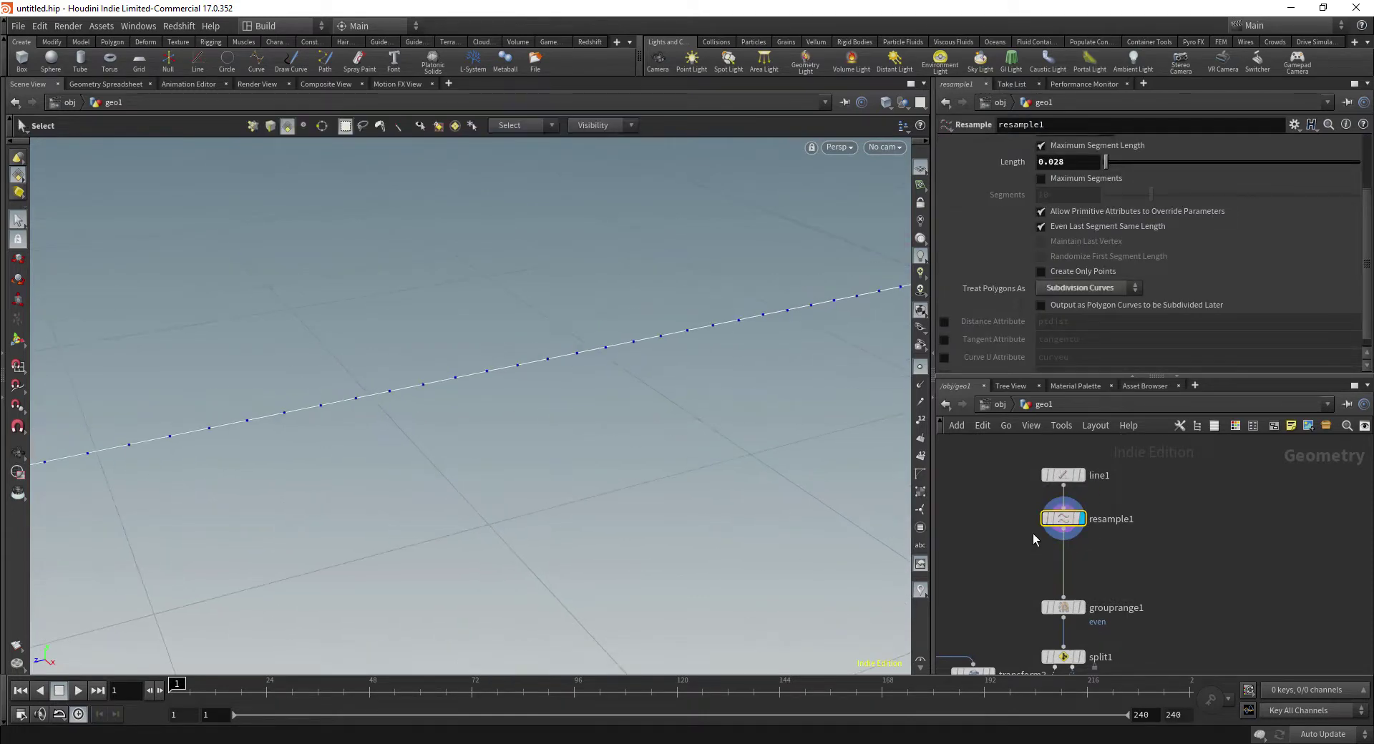
pyautogui.press('Tab')
pyautogui.write('at cre')
pyautogui.press('Return')
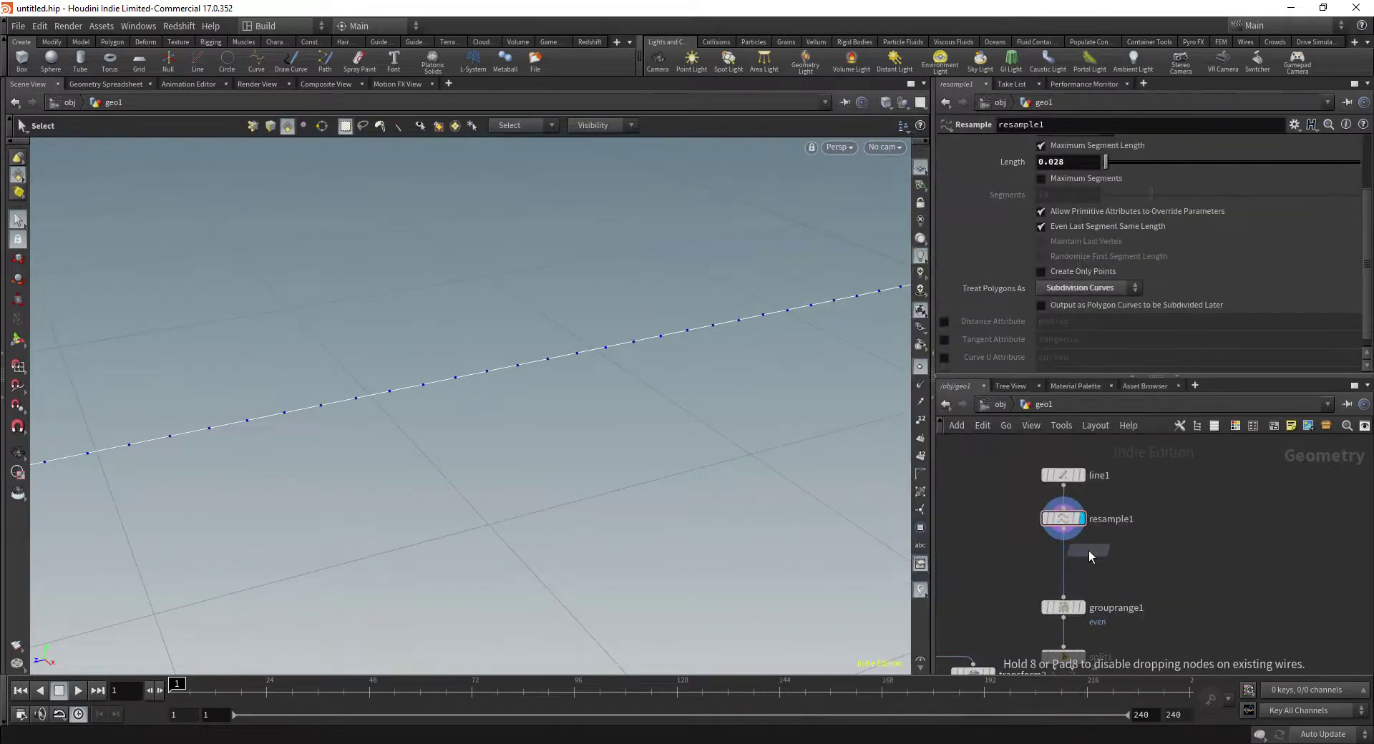
pyautogui.click(1065, 559)
# Name the new point attribute "name" and set its type to String
pyautogui.doubleClick(1111, 204)
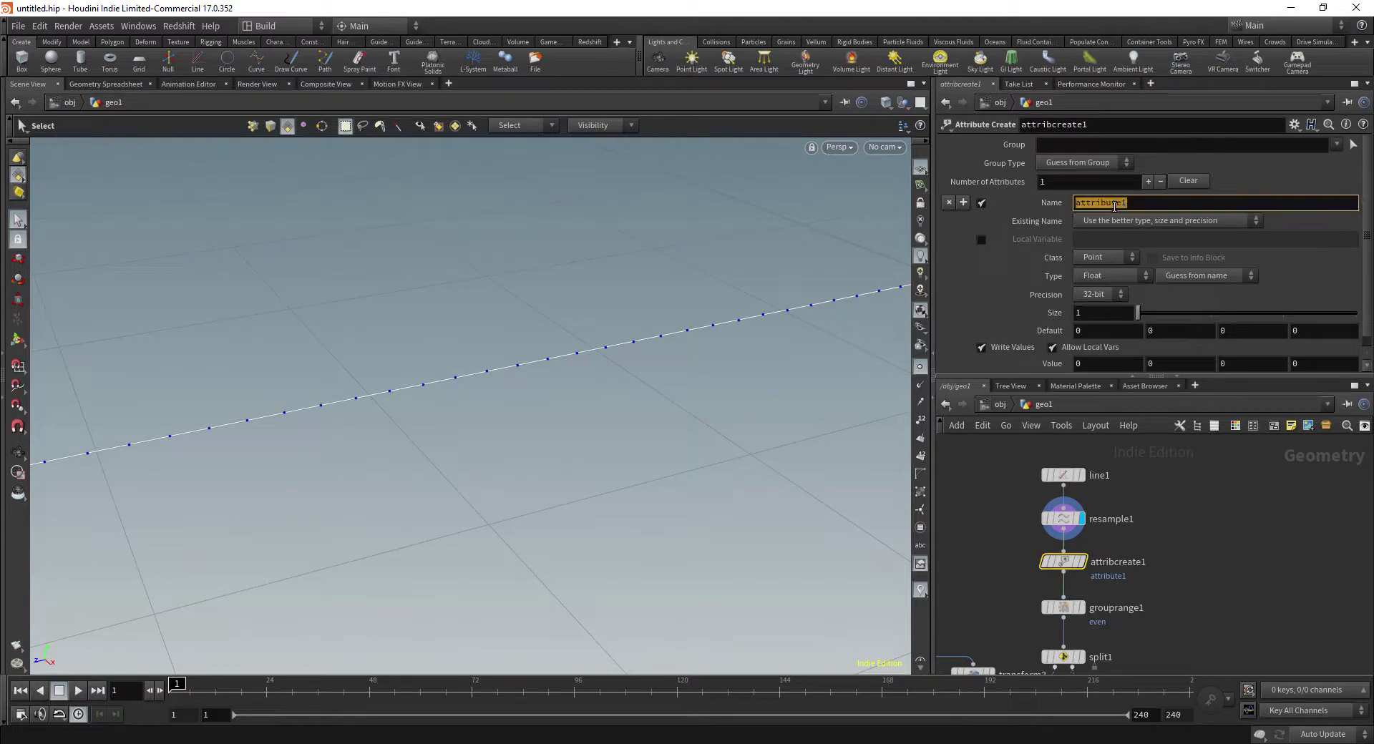
pyautogui.write('name')
pyautogui.press('Return')
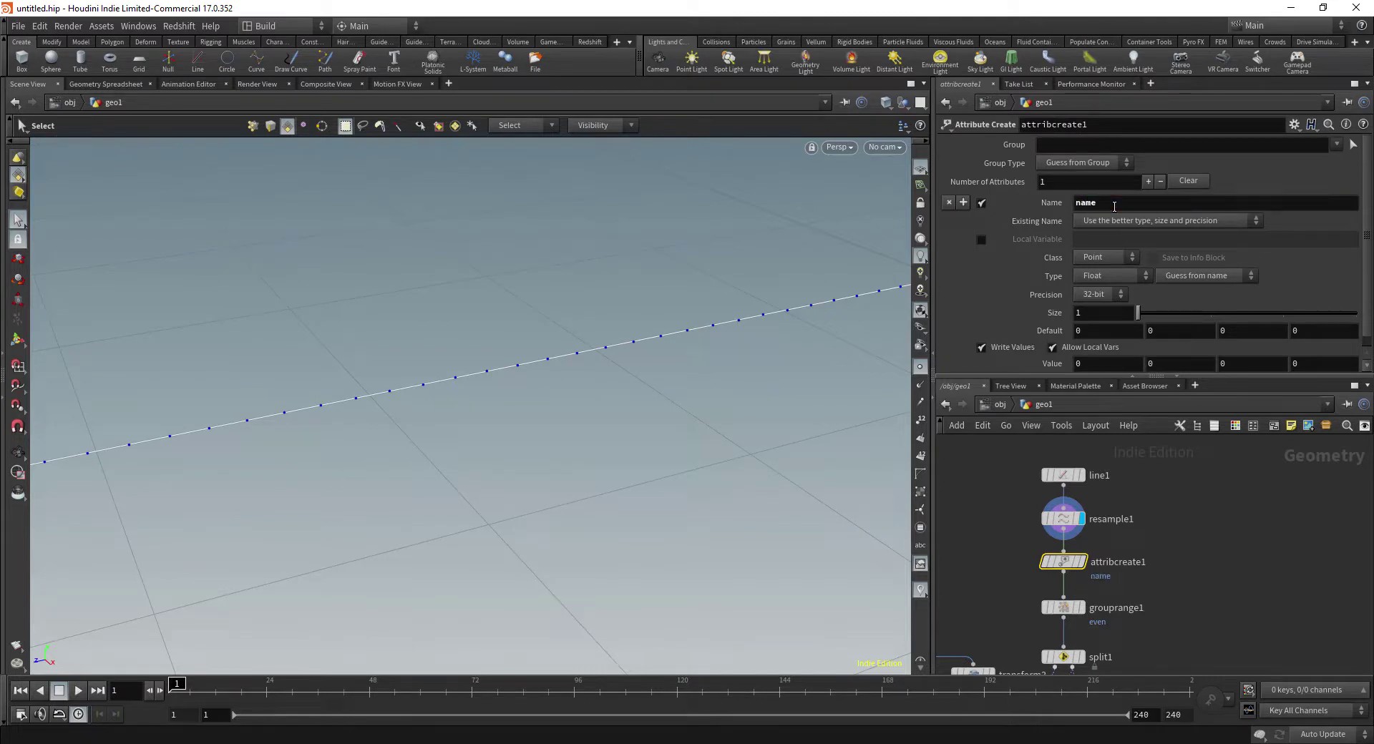
pyautogui.click(1078, 276)
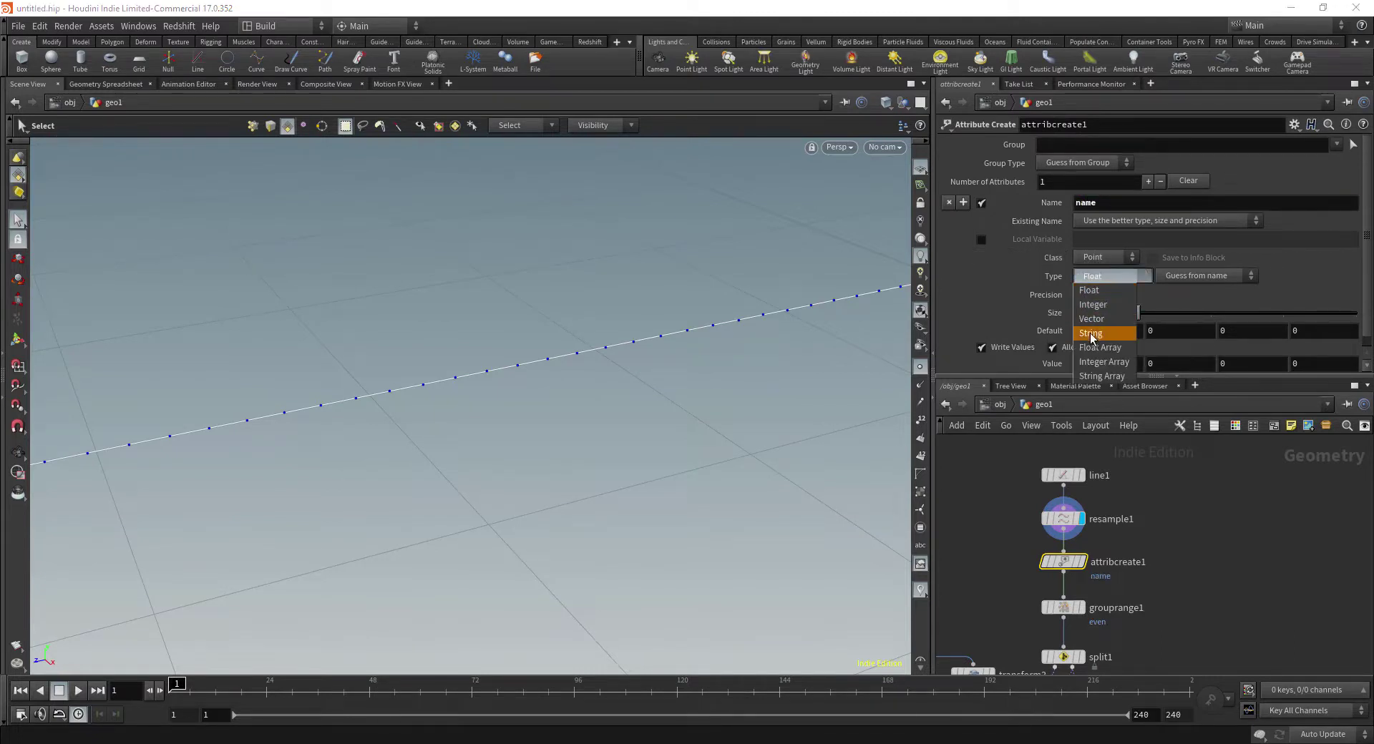
pyautogui.click(1098, 333)
pyautogui.click(1096, 310)
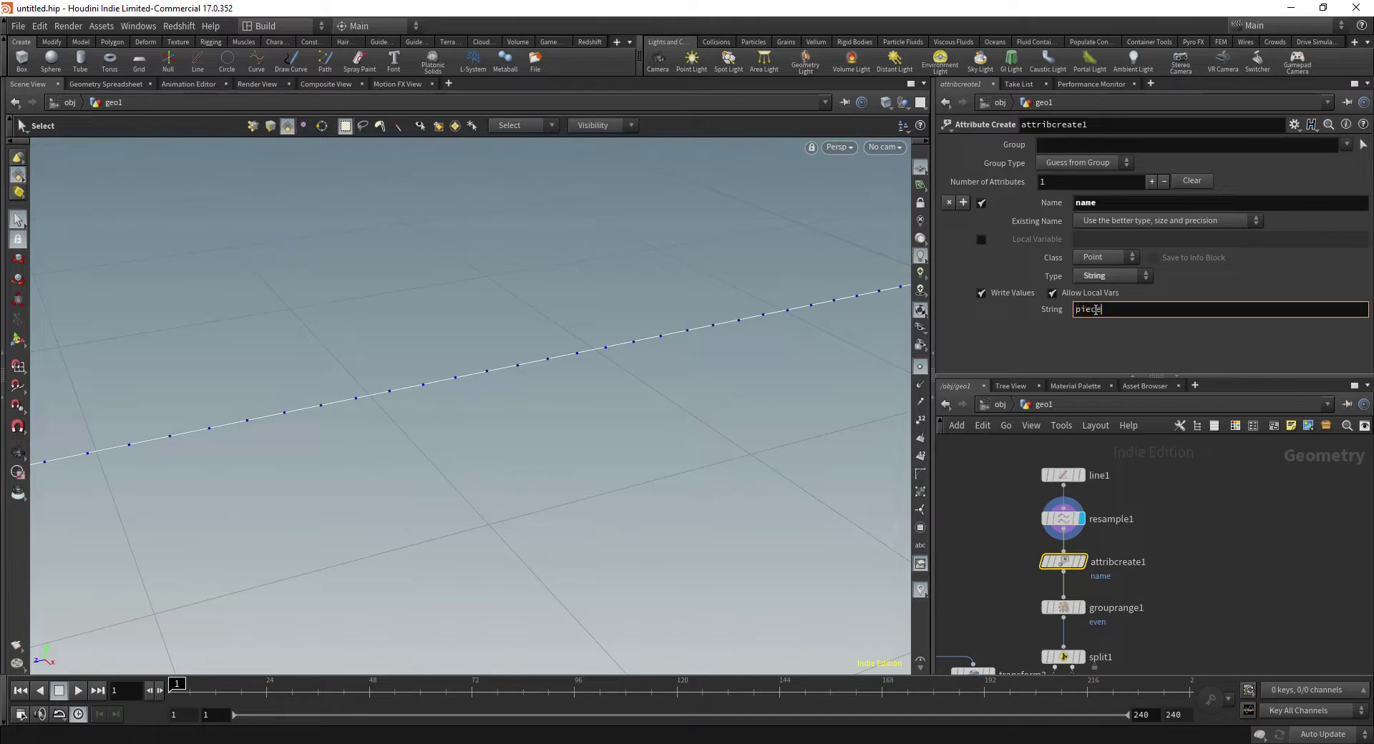
pyautogui.press('Return')
pyautogui.click(1188, 309)
pyautogui.write('tnum`')
pyautogui.press('Return')
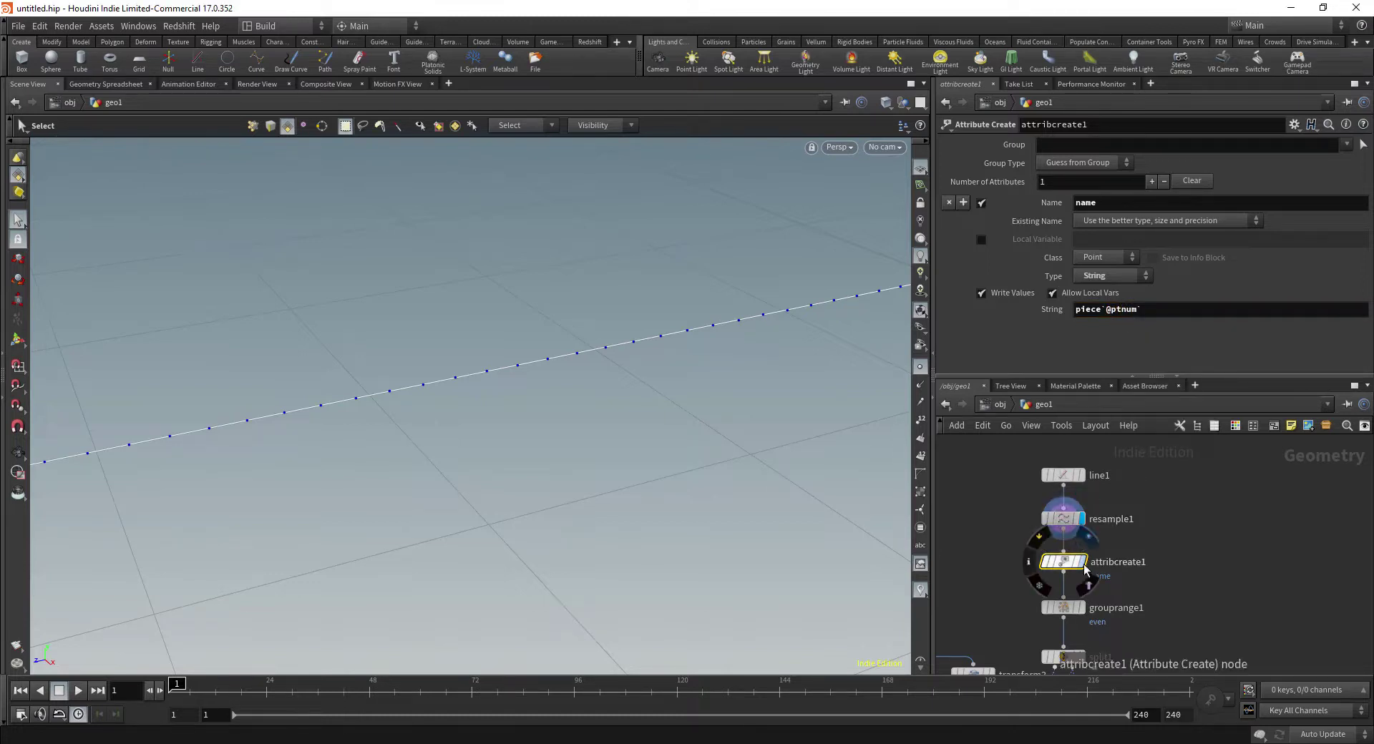
# Display the Attribute Create node and check its point attributes in the Geometry Spreadsheet
pyautogui.click(1083, 562)
pyautogui.click(106, 84)
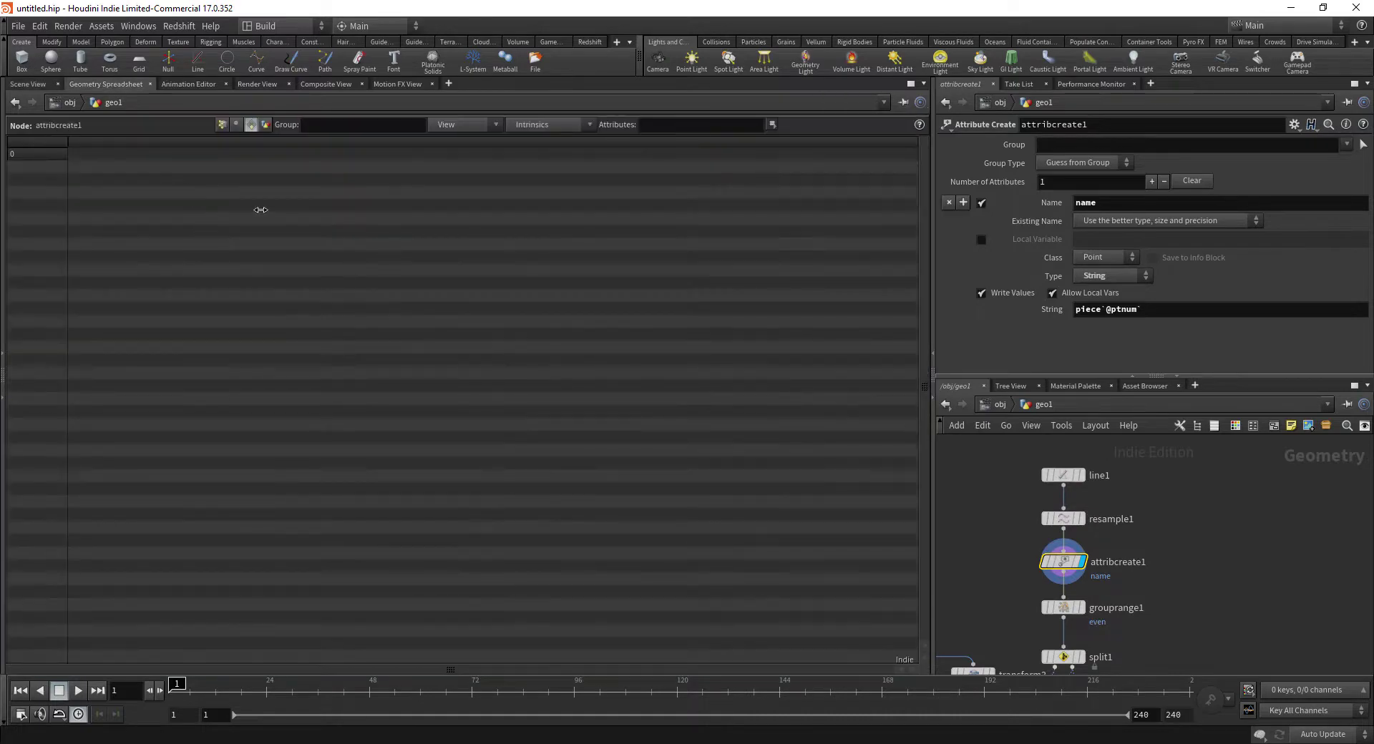
pyautogui.click(223, 124)
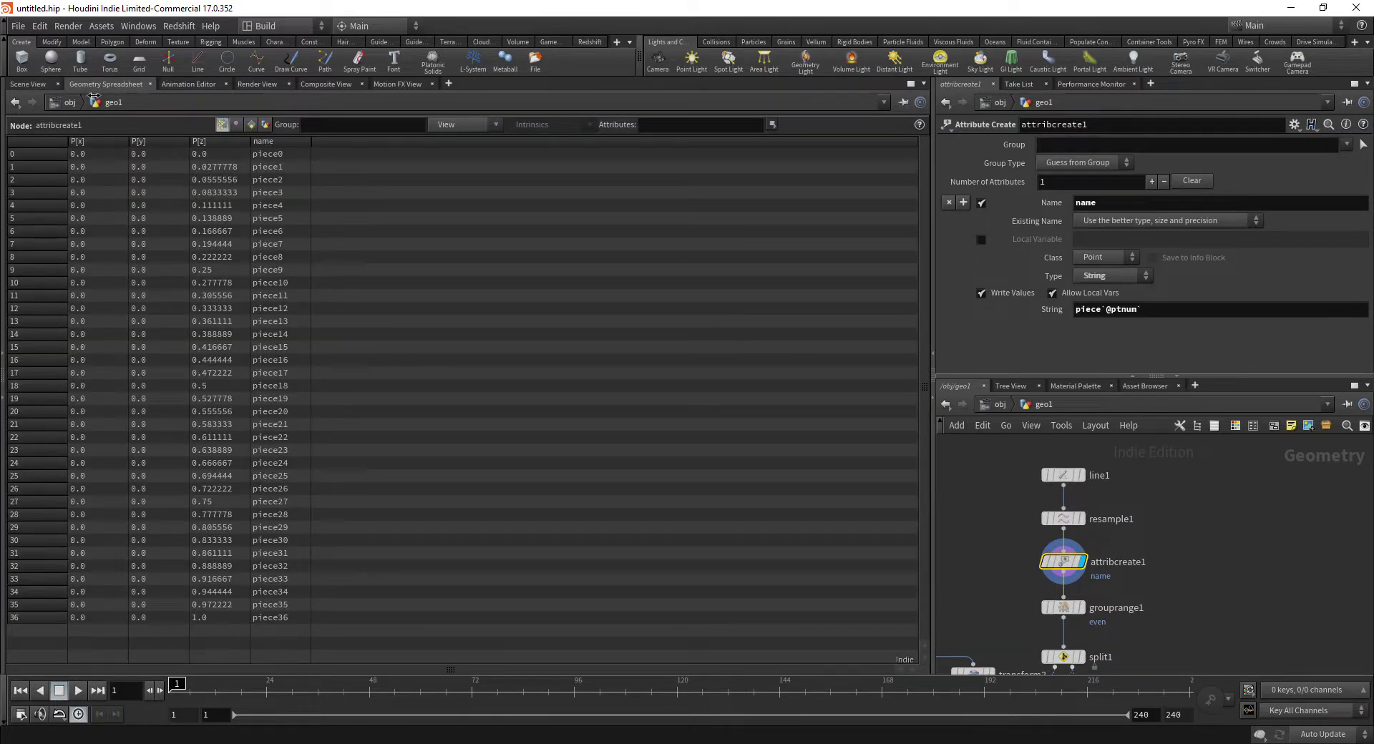
# Return to the Scene View and display the merge1 node to view the complete swept chain
pyautogui.click(31, 83)
pyautogui.scroll(-5, 1225, 558)
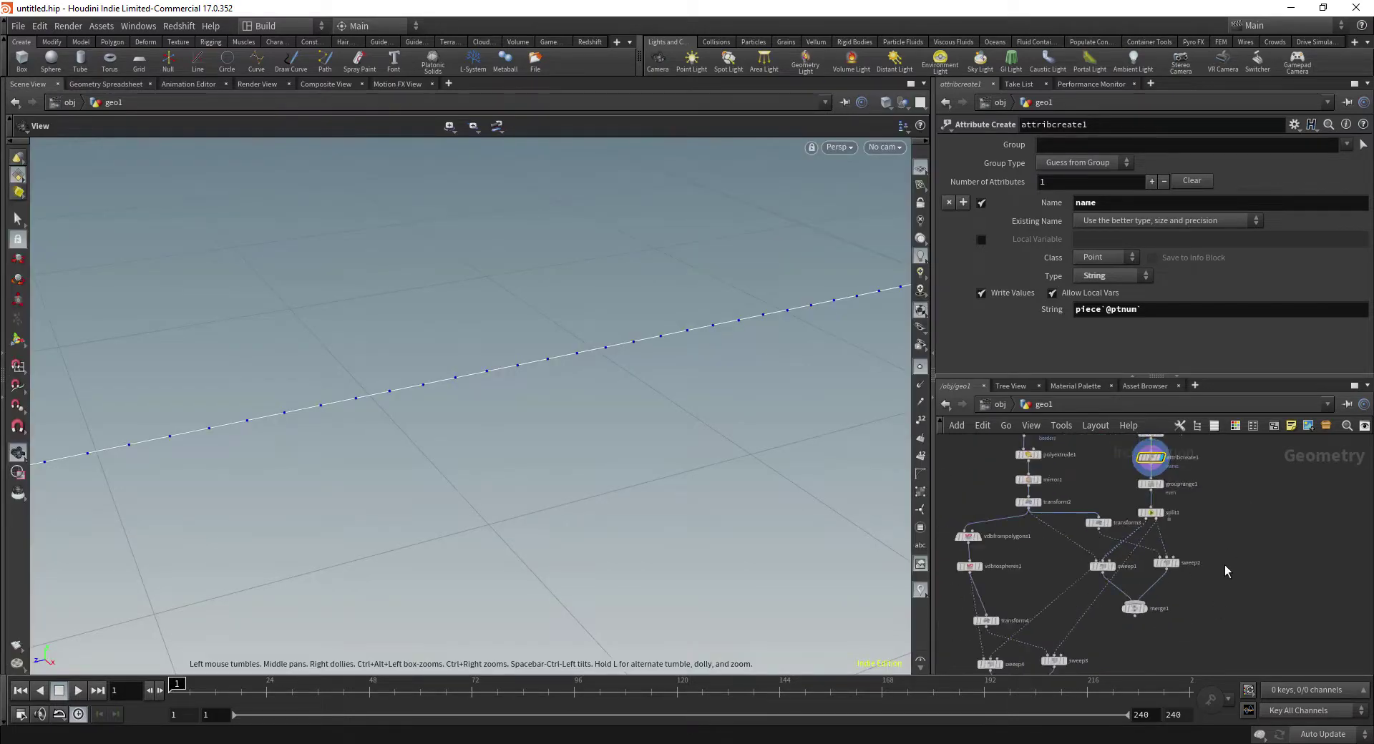
pyautogui.scroll(3, 1225, 551)
pyautogui.click(1097, 604)
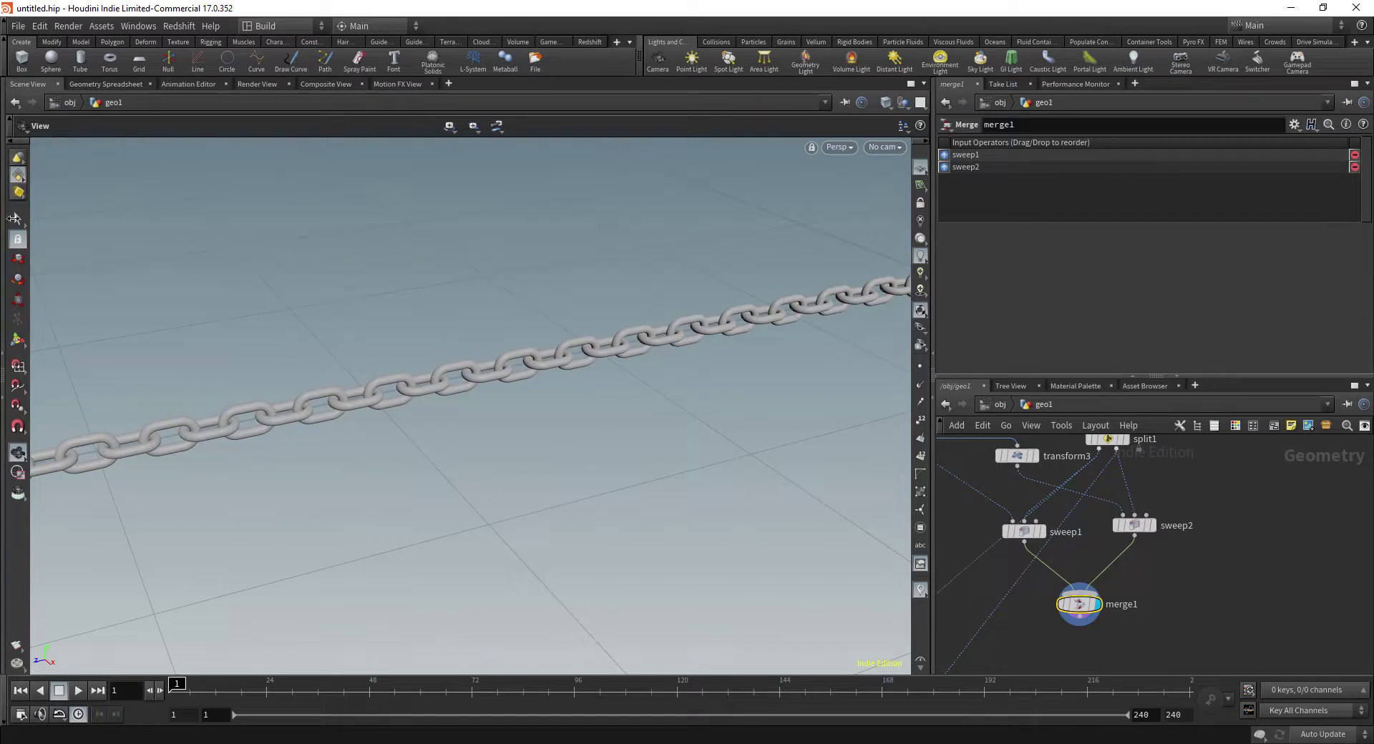
pyautogui.moveTo(298, 301); pyautogui.dragTo(600, 337)
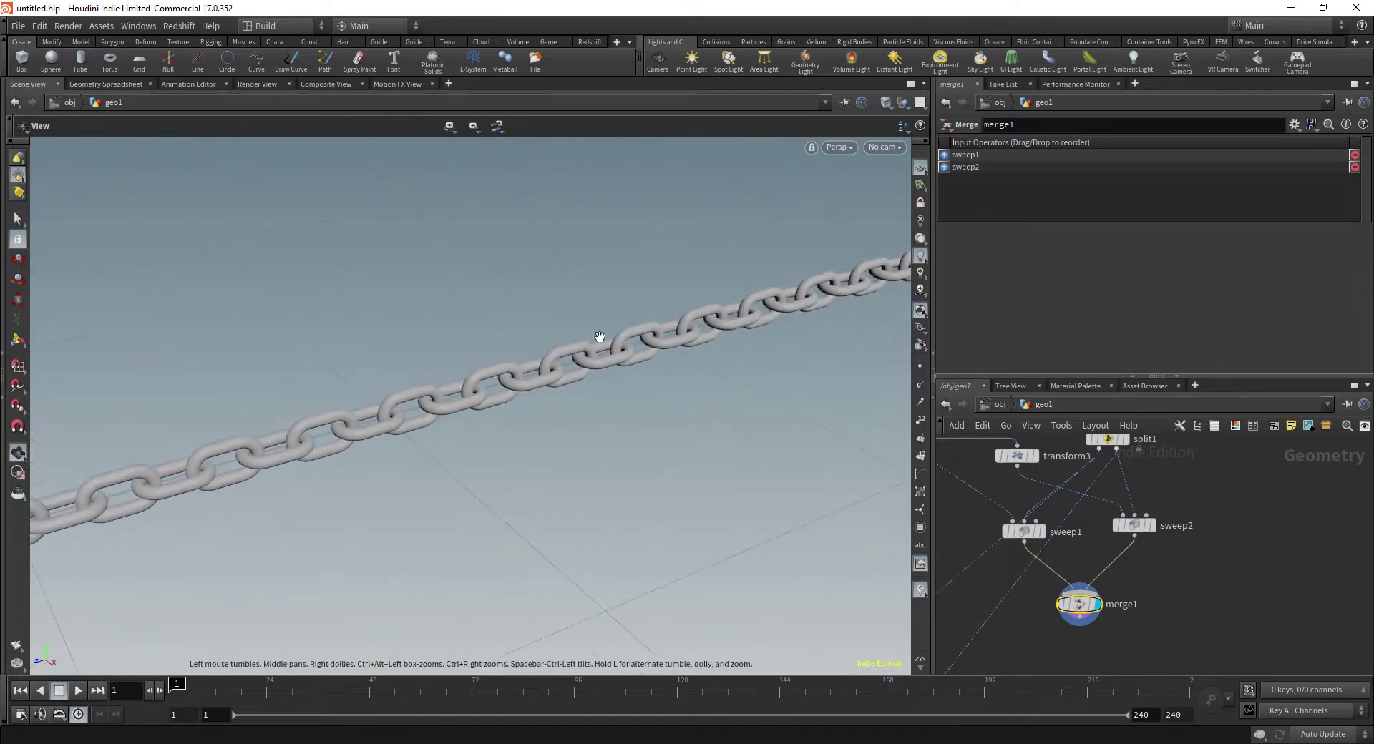
pyautogui.moveTo(599, 337); pyautogui.dragTo(495, 294, button='middle')
pyautogui.moveTo(1218, 633); pyautogui.dragTo(1217, 571, button='middle')
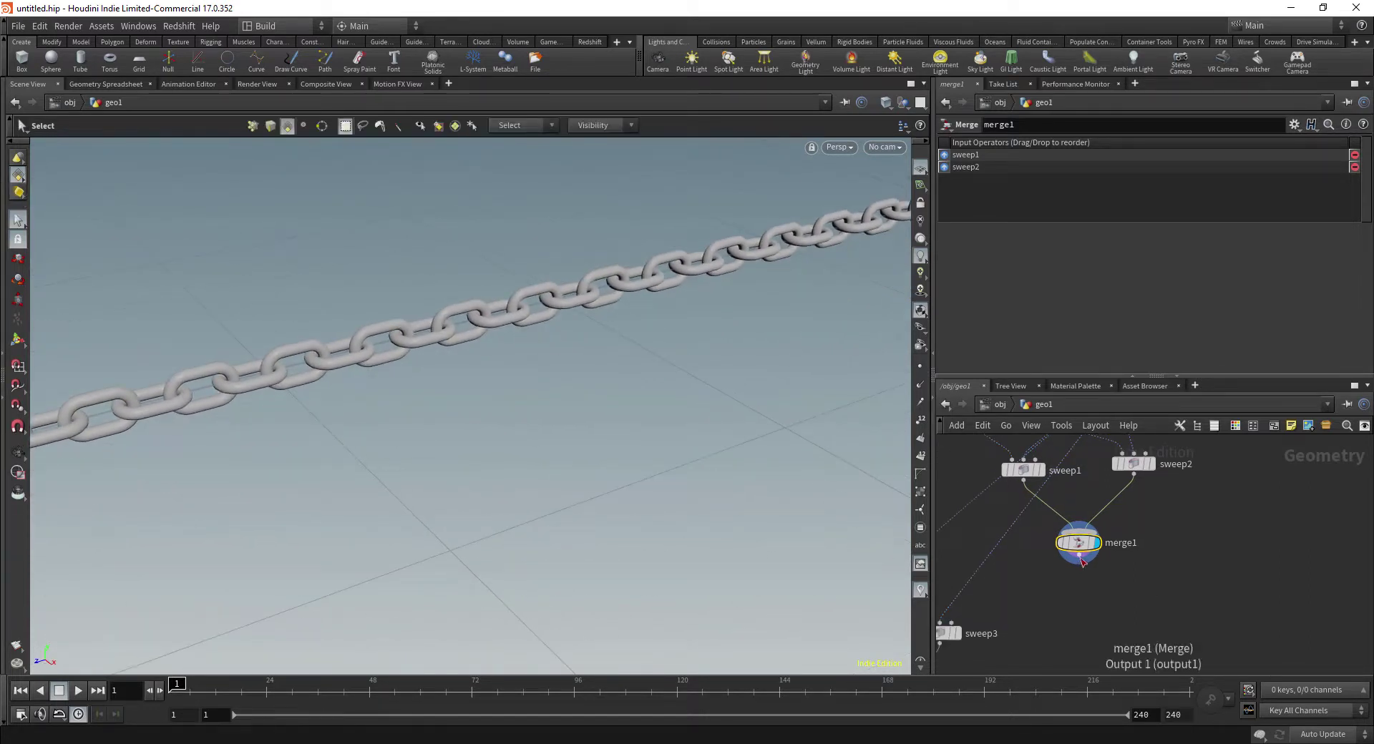
# Branch a Visualize node off merge1 and display it
pyautogui.click(1080, 558)
pyautogui.press('Escape')
pyautogui.moveTo(1088, 548)
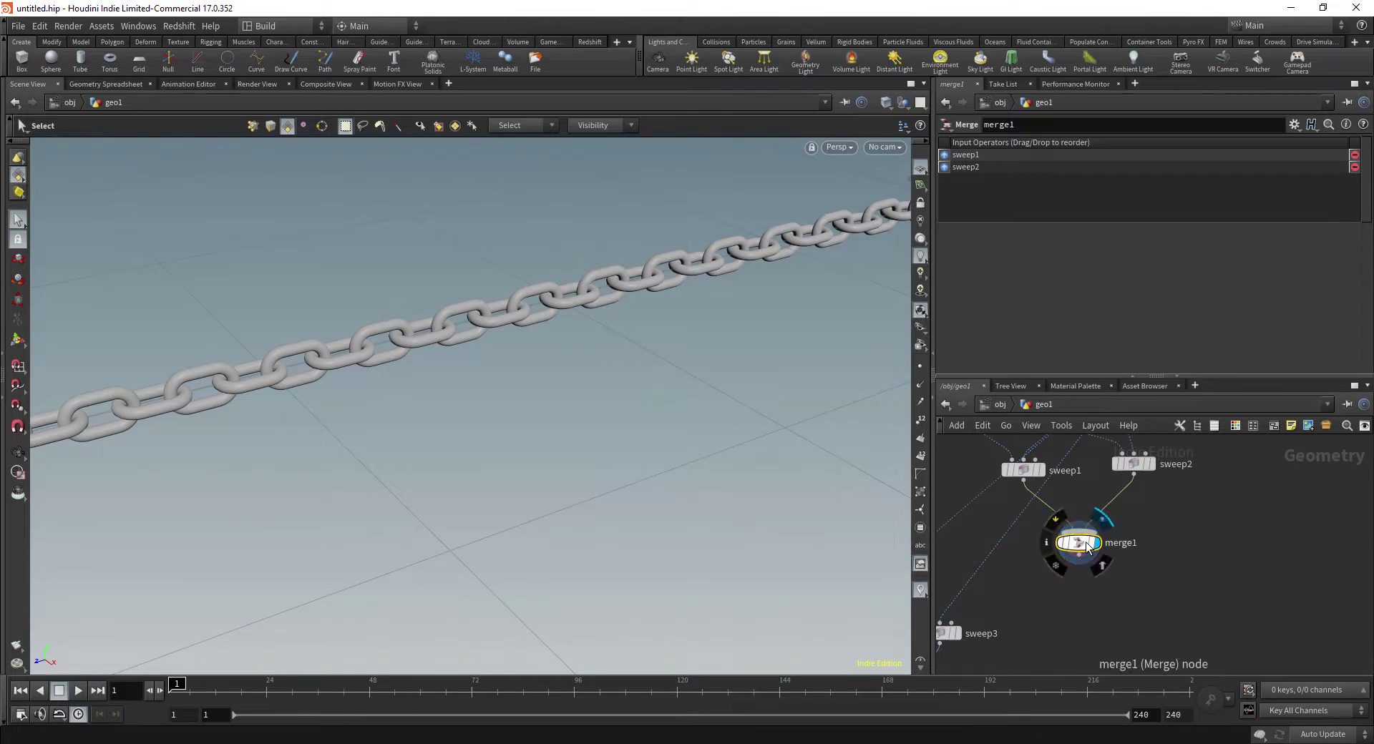
pyautogui.hotkey('ctrl', 'z')
pyautogui.moveTo(1176, 570); pyautogui.dragTo(1165, 587)
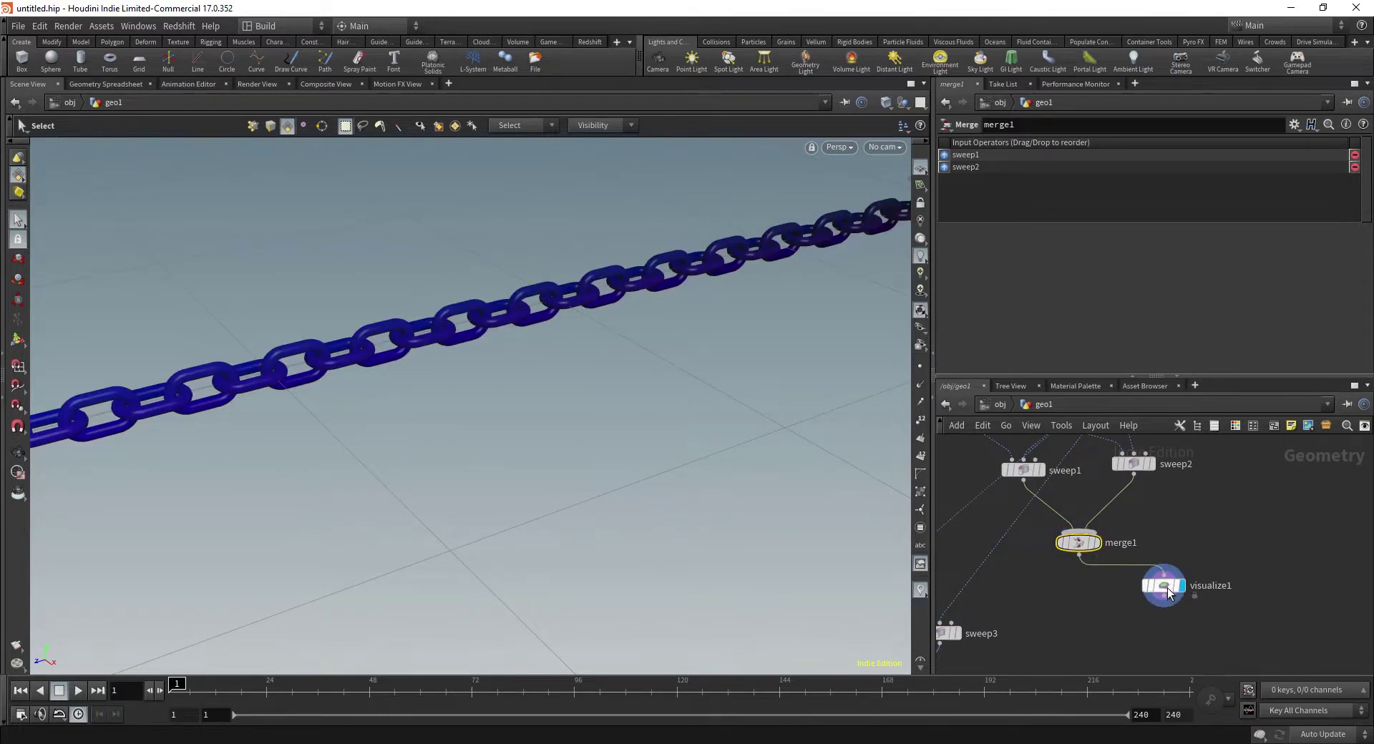
pyautogui.click(1163, 585)
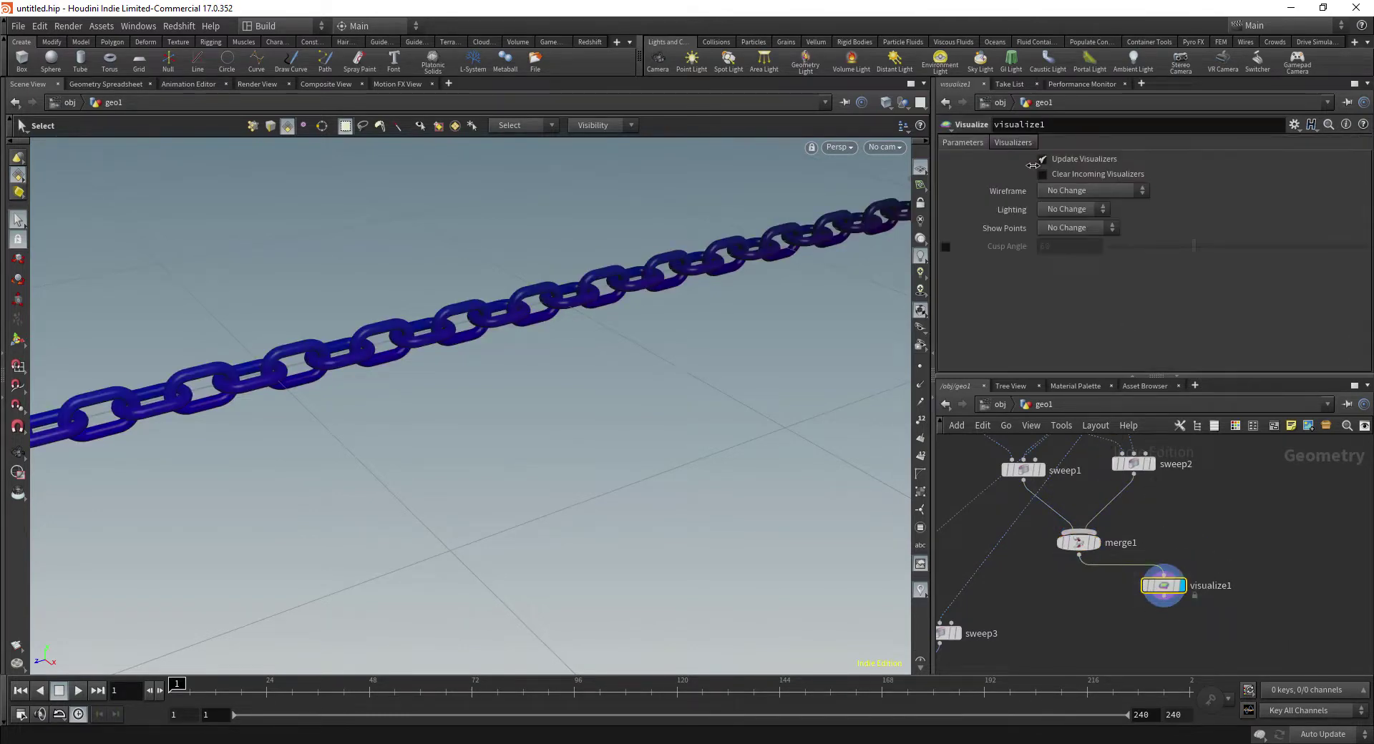
# Set the Visualize node's color type to Random From Attribute, using the name attribute
pyautogui.click(1013, 143)
pyautogui.click(1066, 314)
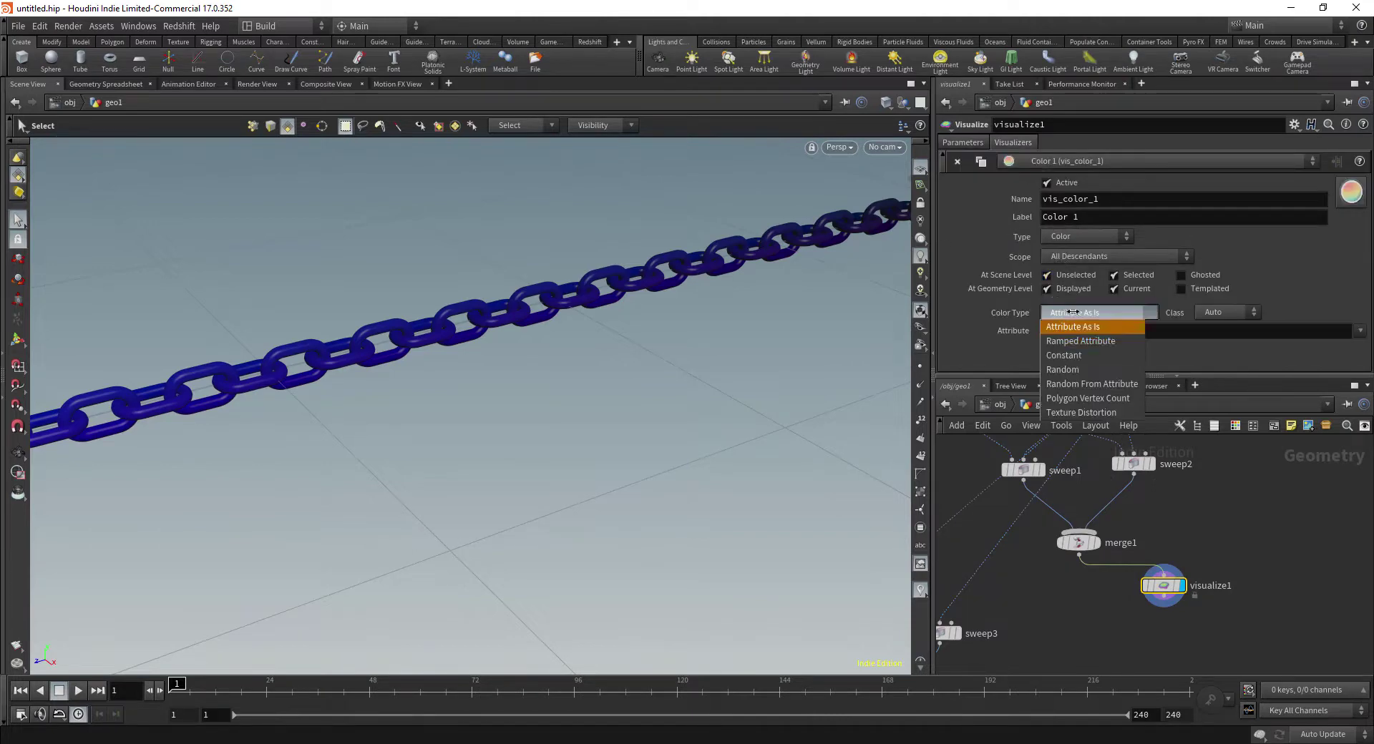
pyautogui.click(1088, 384)
pyautogui.click(1068, 332)
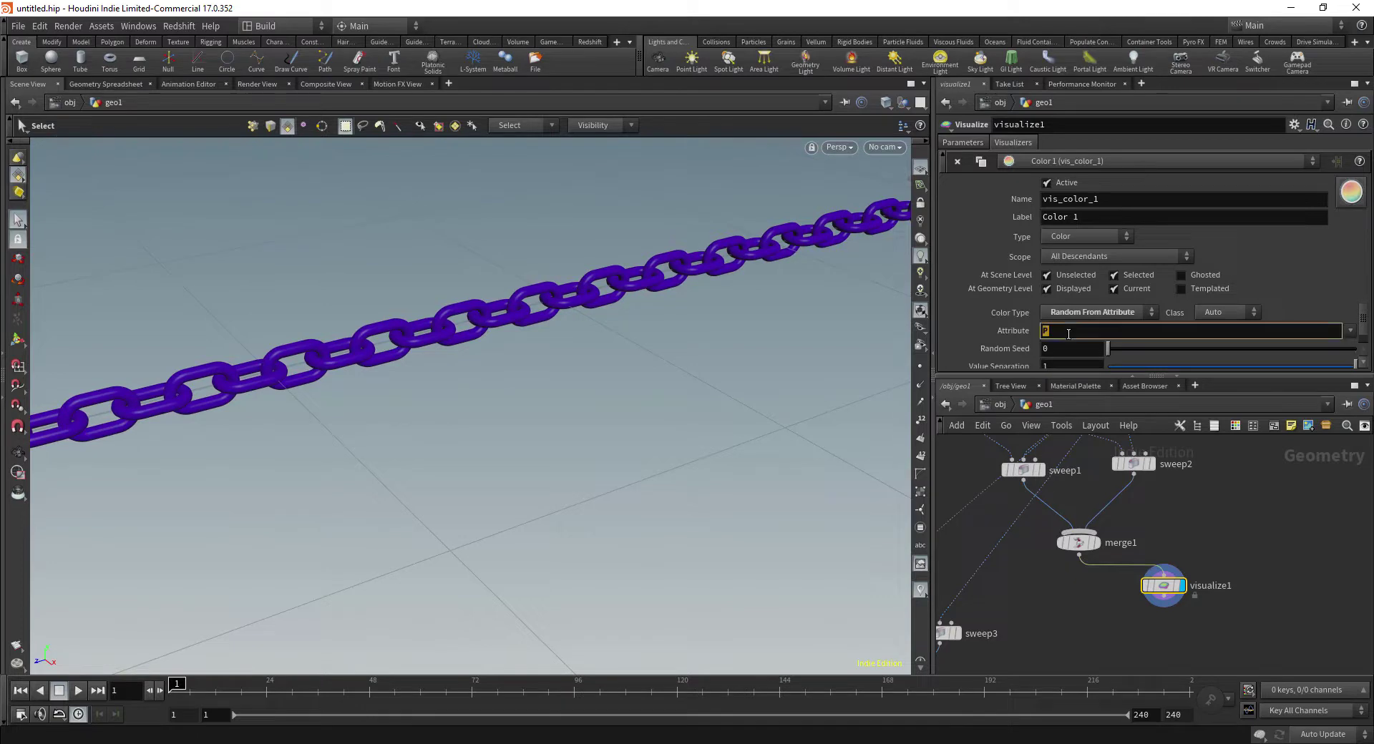
pyautogui.write('name')
pyautogui.press('Return')
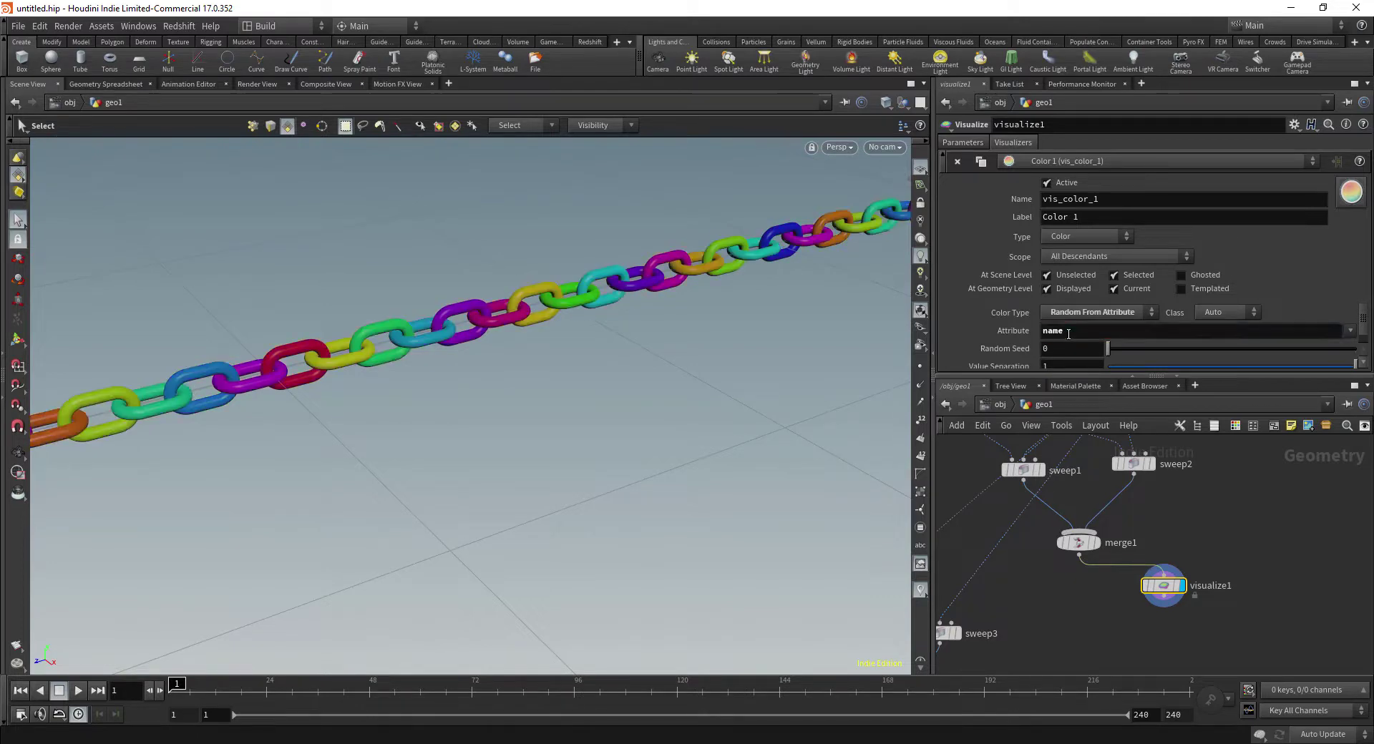
# Inspect the link colours along the chain and delete the Visualize node
pyautogui.moveTo(564, 312); pyautogui.dragTo(501, 299)
pyautogui.press('Escape')
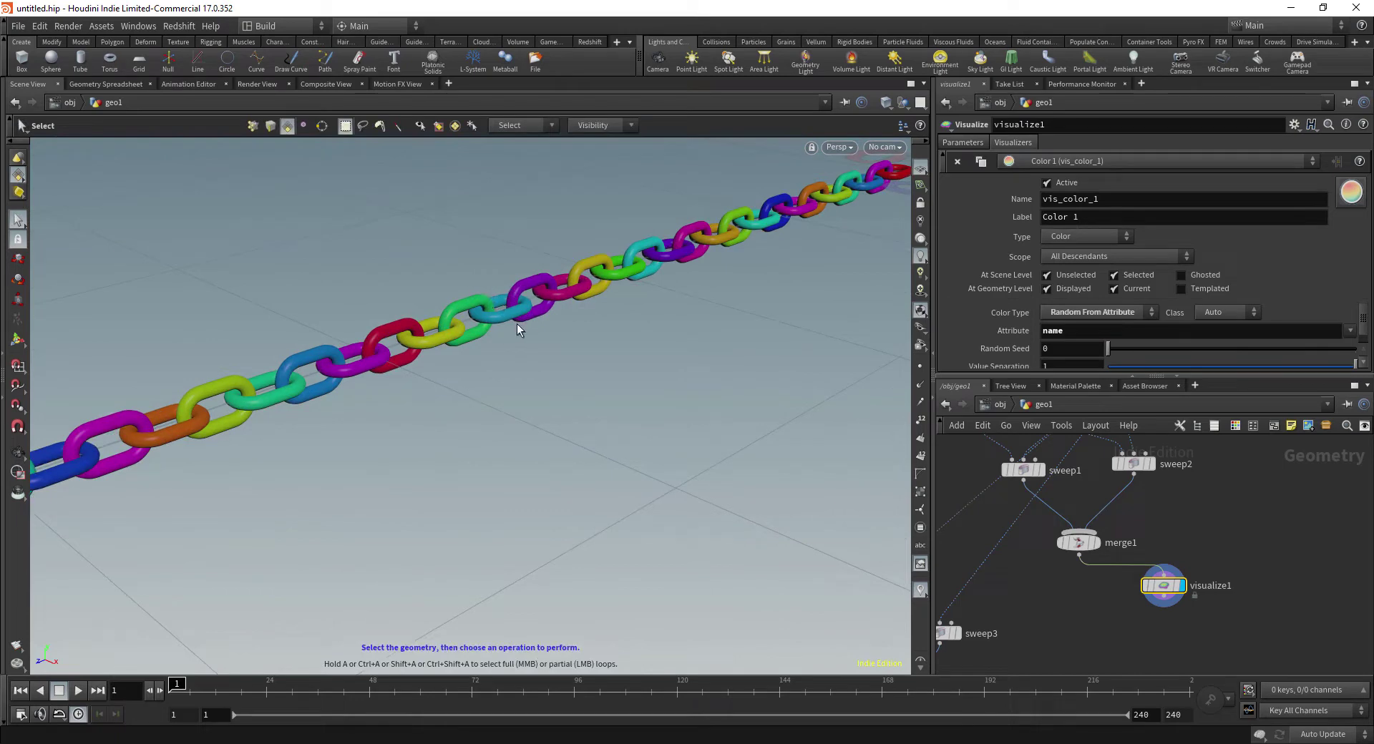
pyautogui.moveTo(521, 329); pyautogui.dragTo(564, 380, button='right')
pyautogui.press('s')
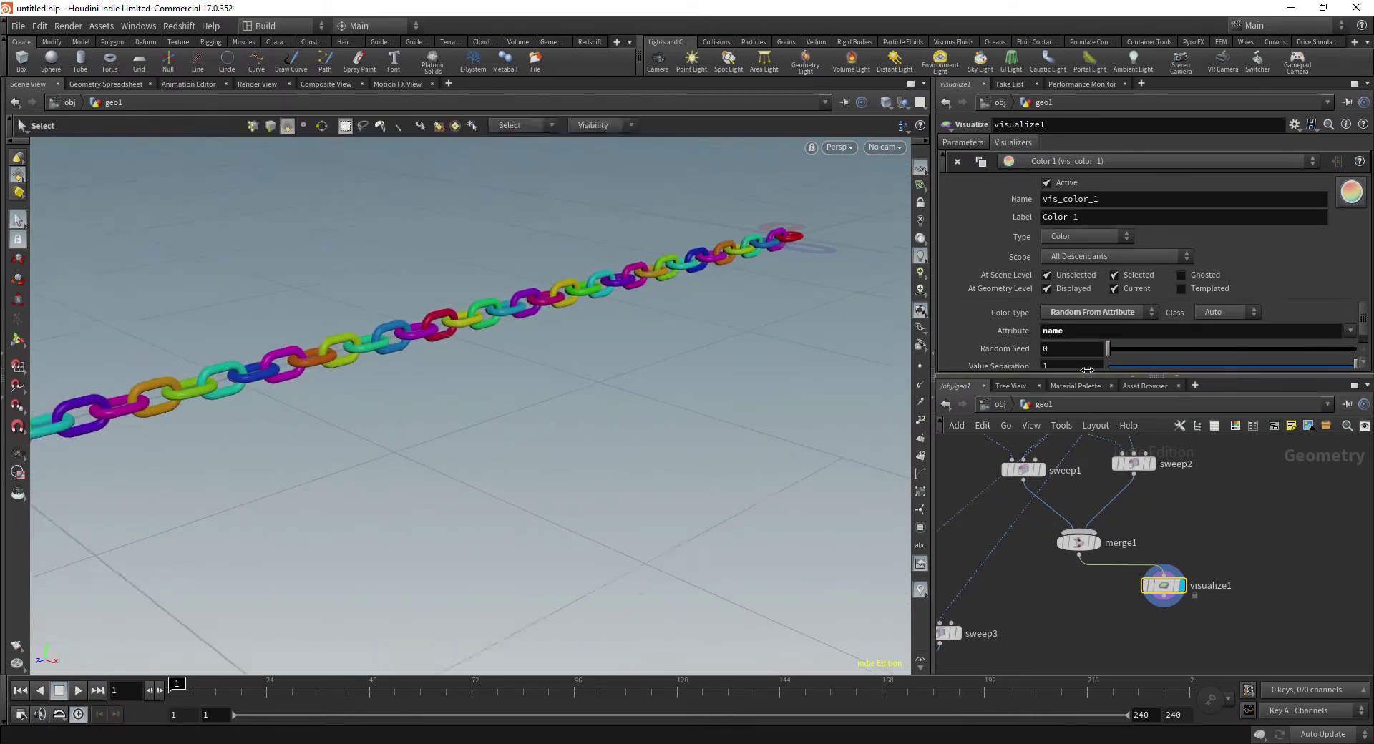
pyautogui.keyDown('alt'); pyautogui.moveTo(501, 352); pyautogui.dragTo(511, 387, button='middle'); pyautogui.keyUp('alt')
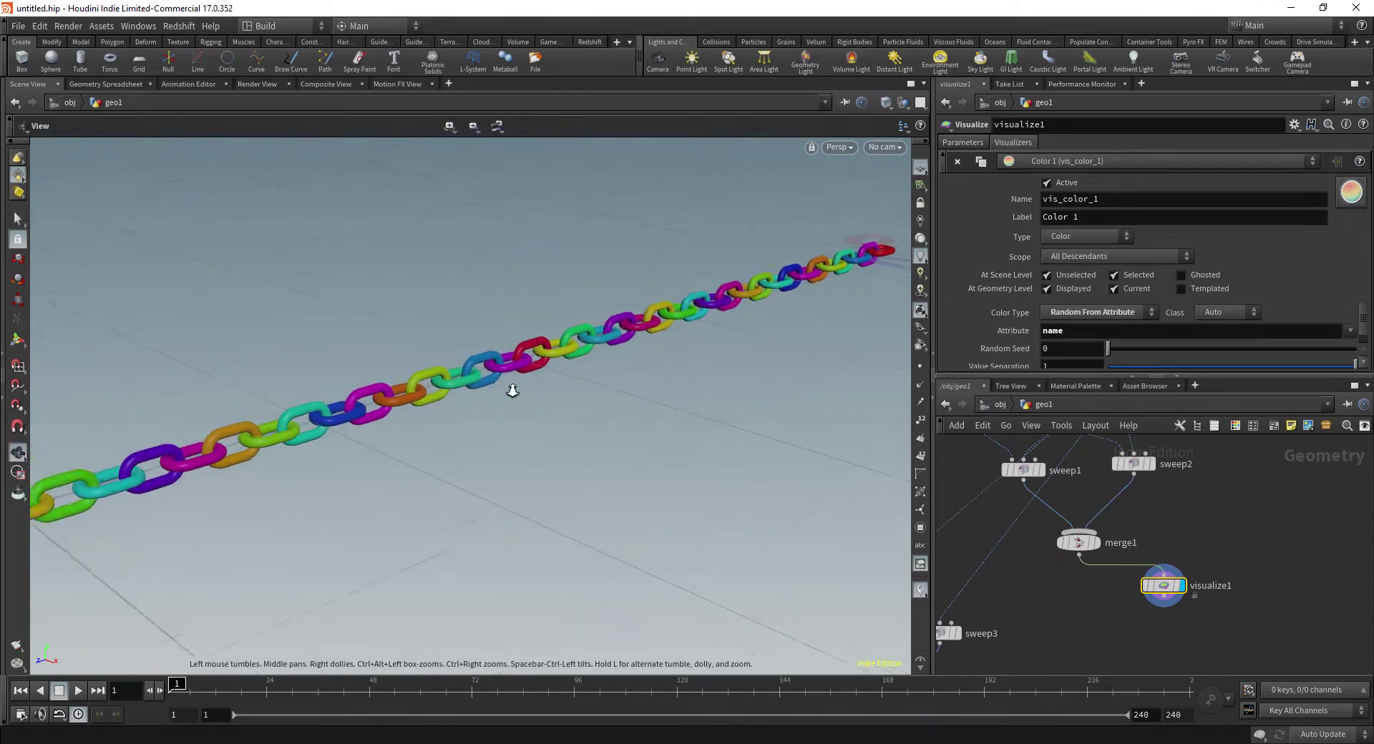
pyautogui.keyDown('alt'); pyautogui.moveTo(511, 386); pyautogui.dragTo(491, 371, button='right'); pyautogui.keyUp('alt')
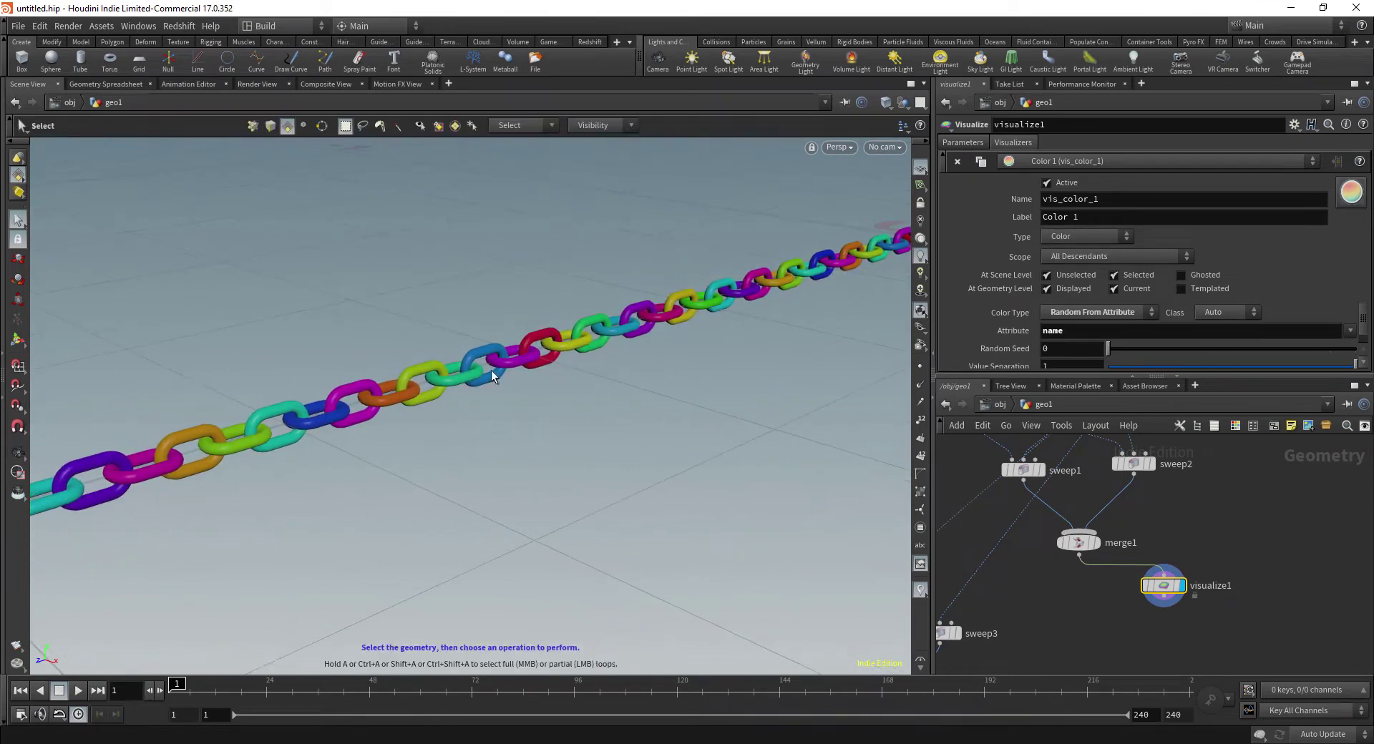
pyautogui.middleClick(1186, 587)
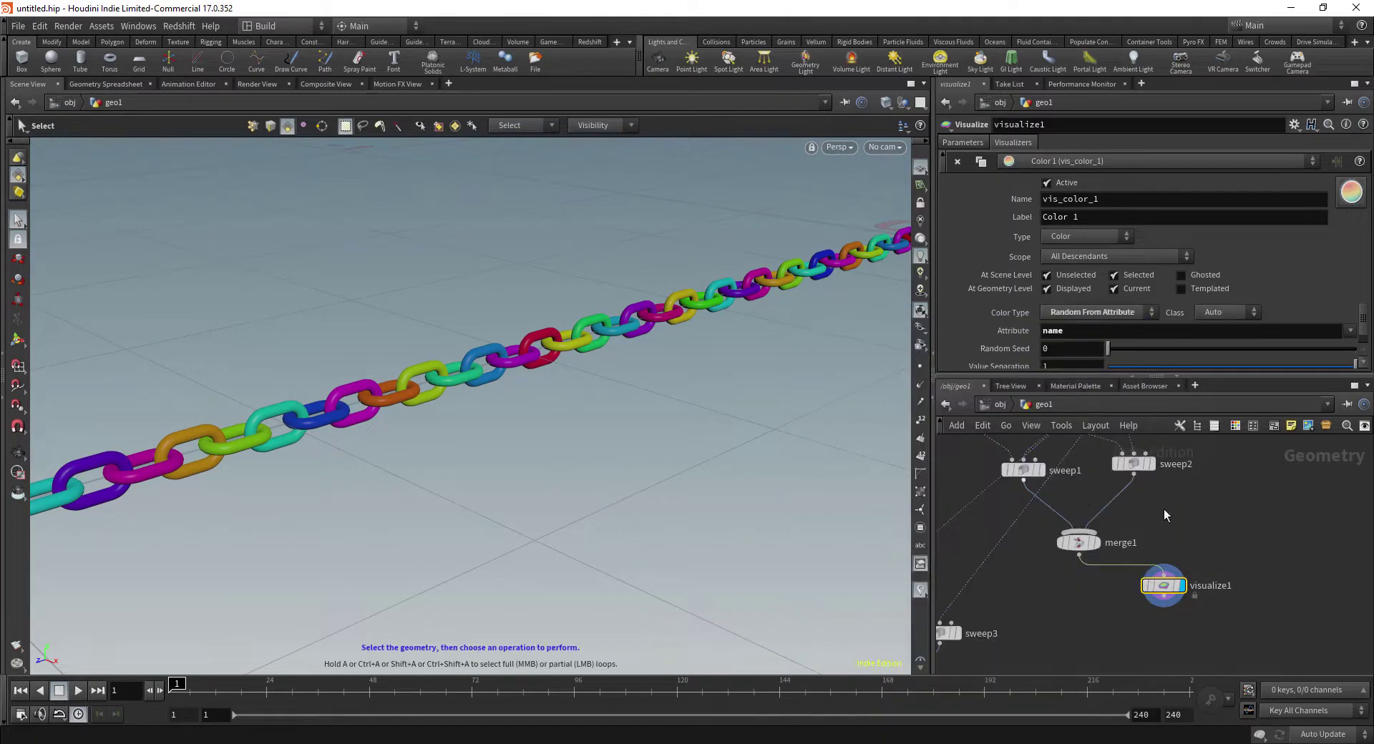
pyautogui.press('Delete')
# Append an Attribute Promote node below merge1
pyautogui.click(1062, 527)
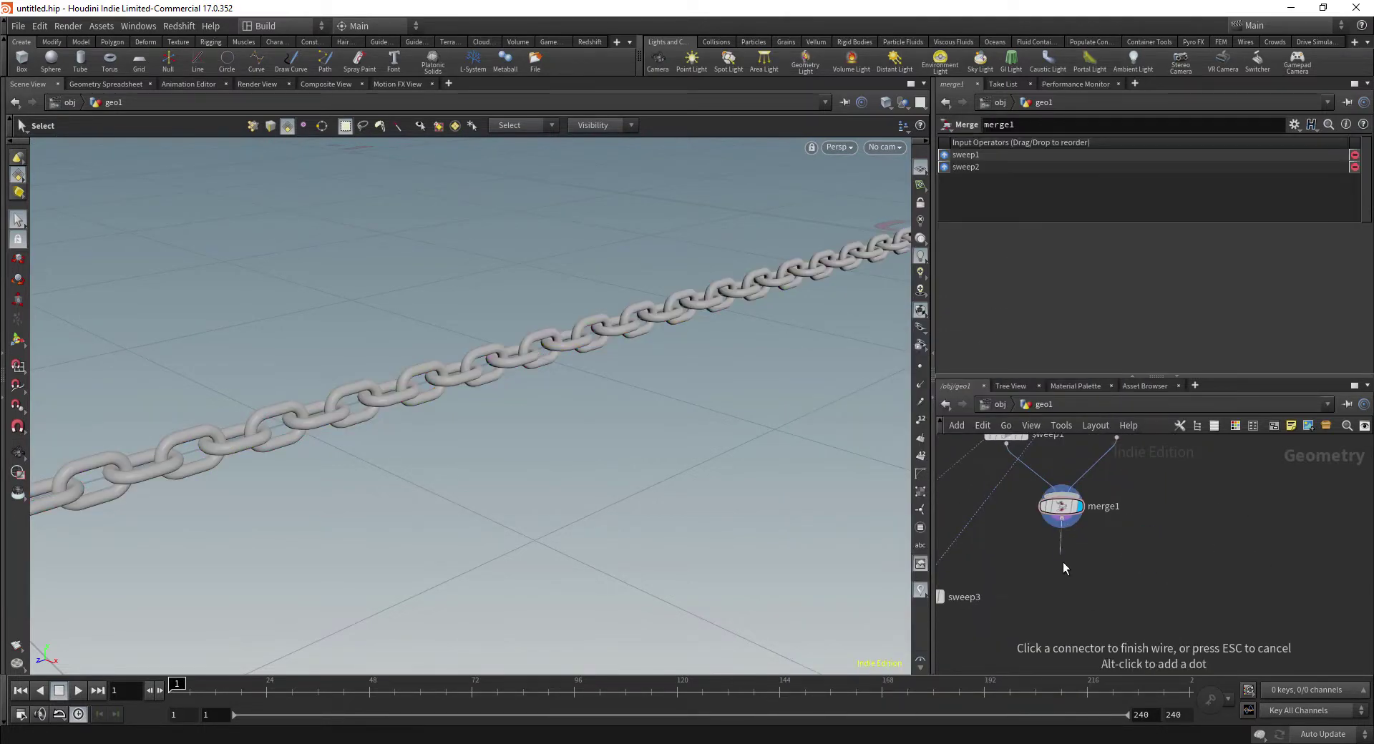
pyautogui.press('Tab')
pyautogui.write('at prom')
pyautogui.press('Return')
pyautogui.click(1066, 568)
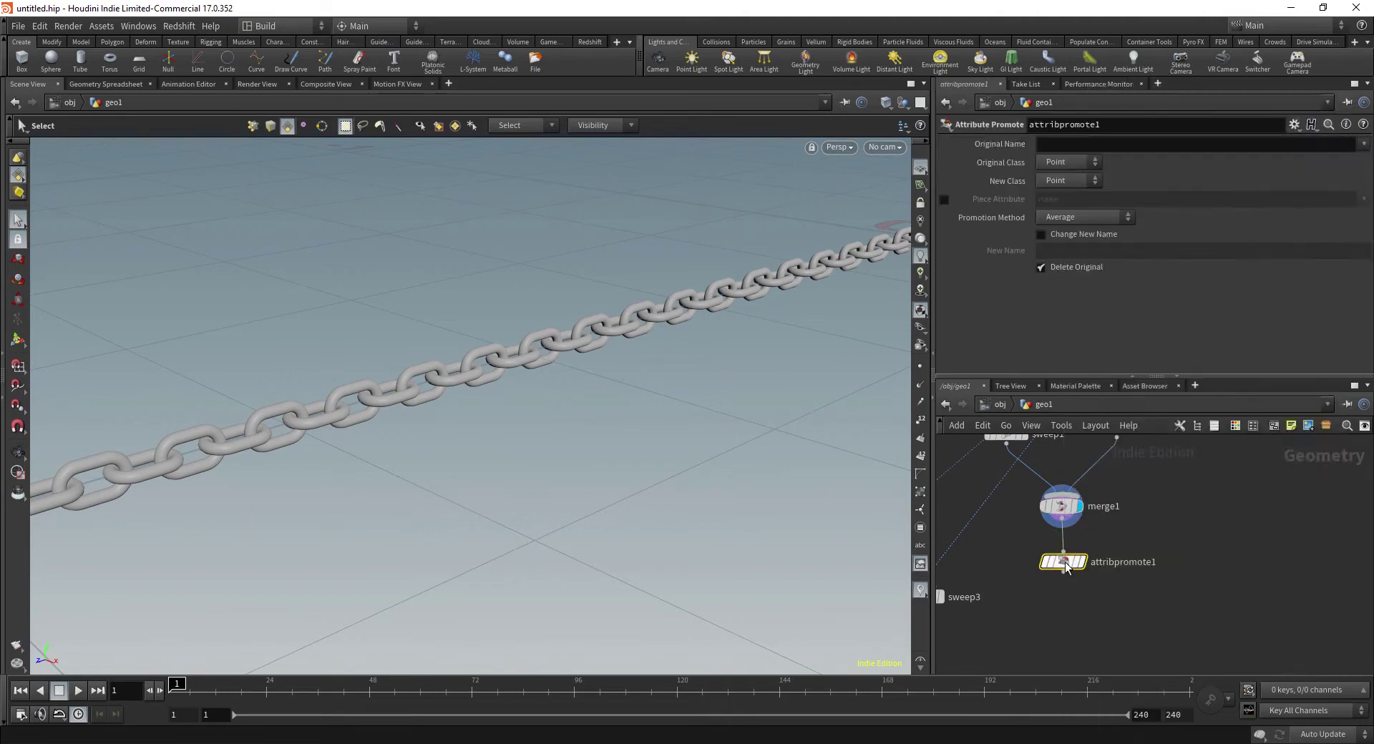
# Promote the name attribute from Point to Primitive, display the Attribute Promote node and check its attribute info
pyautogui.click(1074, 179)
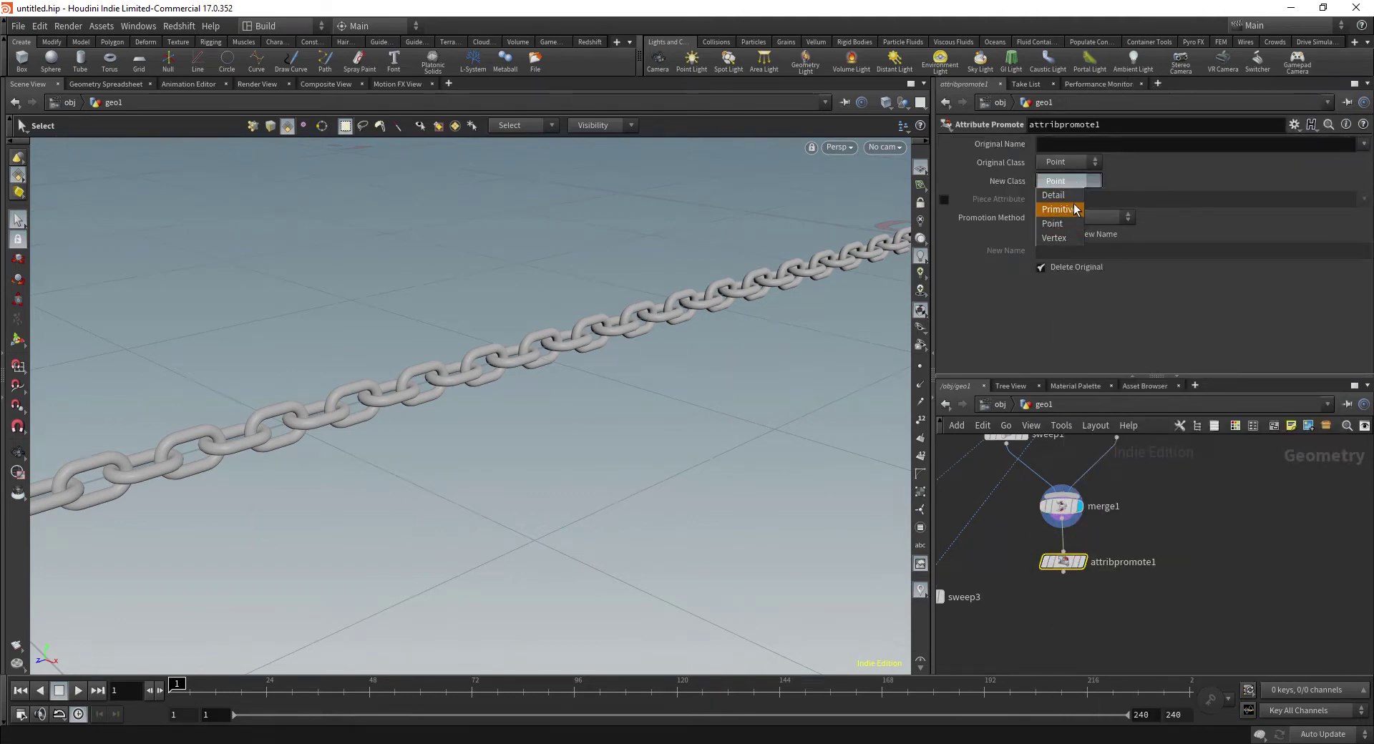
pyautogui.click(1066, 217)
pyautogui.click(1070, 143)
pyautogui.write('name')
pyautogui.press('Return')
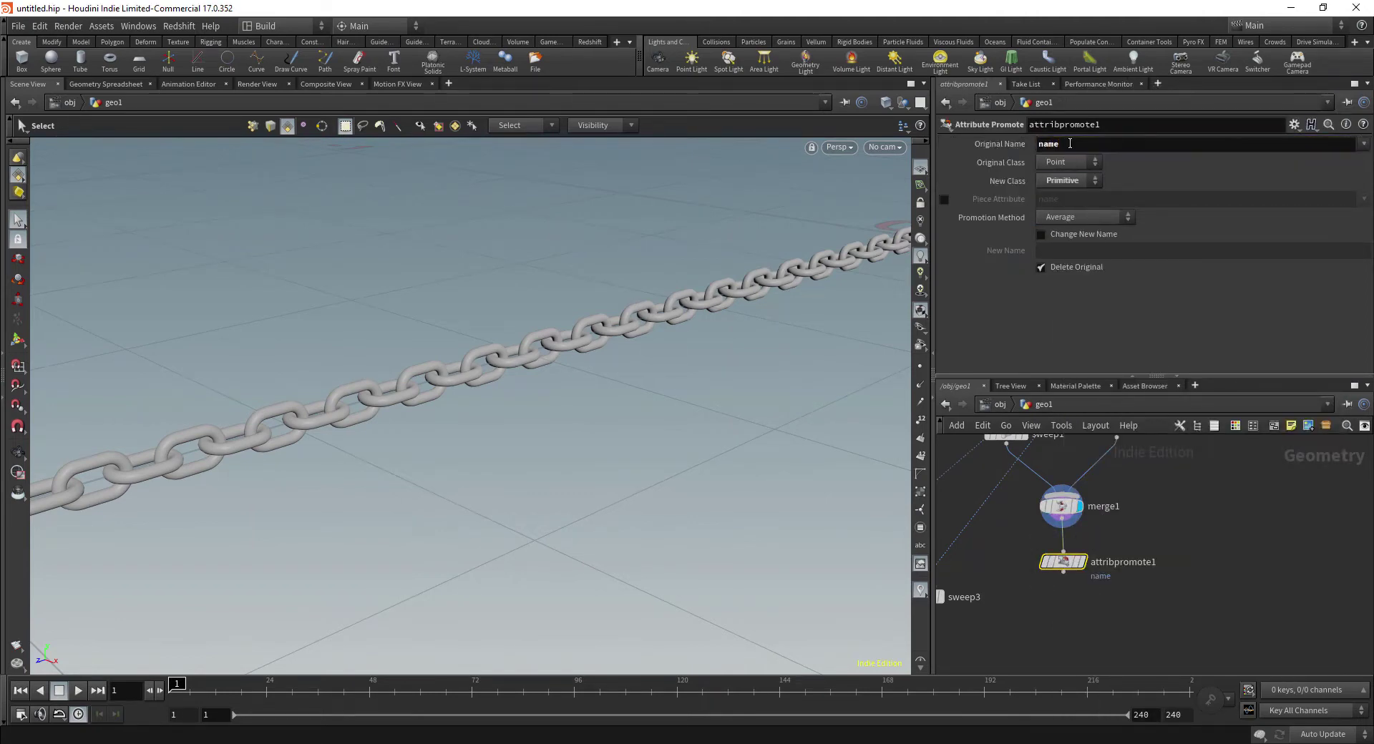
pyautogui.click(1083, 561)
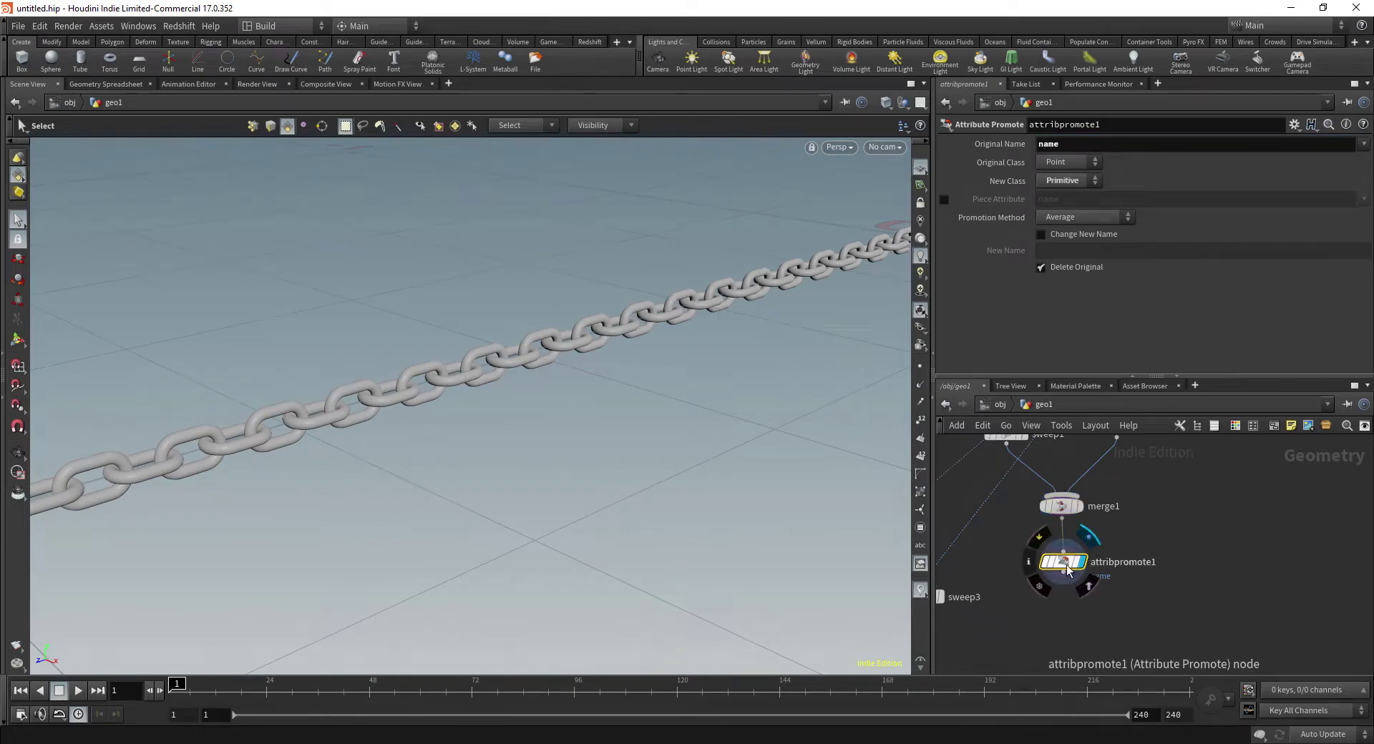
pyautogui.moveTo(1066, 562); pyautogui.dragTo(805, 530, button='middle')
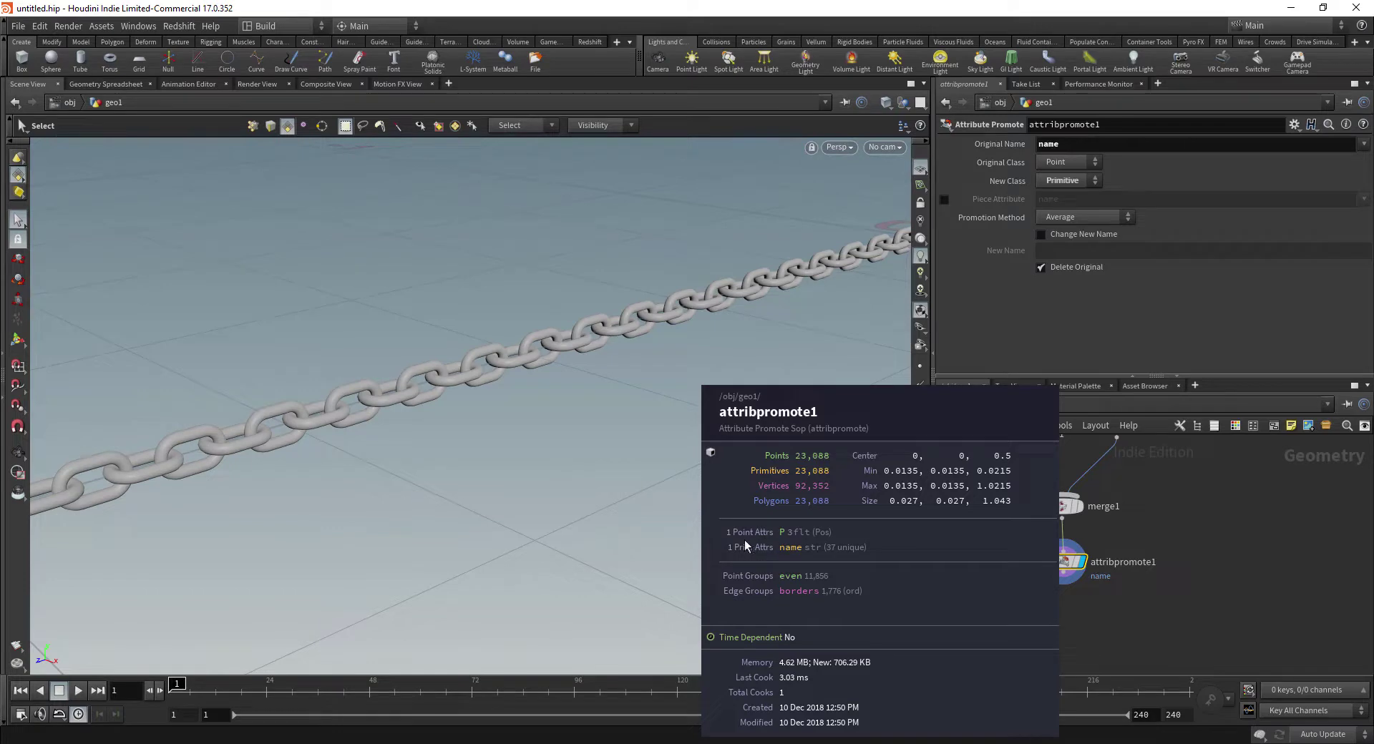
# Display the merge2 node to view the sphere-based chain
pyautogui.scroll(-3, 1160, 594)
pyautogui.moveTo(1113, 570); pyautogui.dragTo(1202, 525, button='middle')
pyautogui.moveTo(1168, 573); pyautogui.dragTo(1174, 568, button='middle')
pyautogui.scroll(2, 1138, 575)
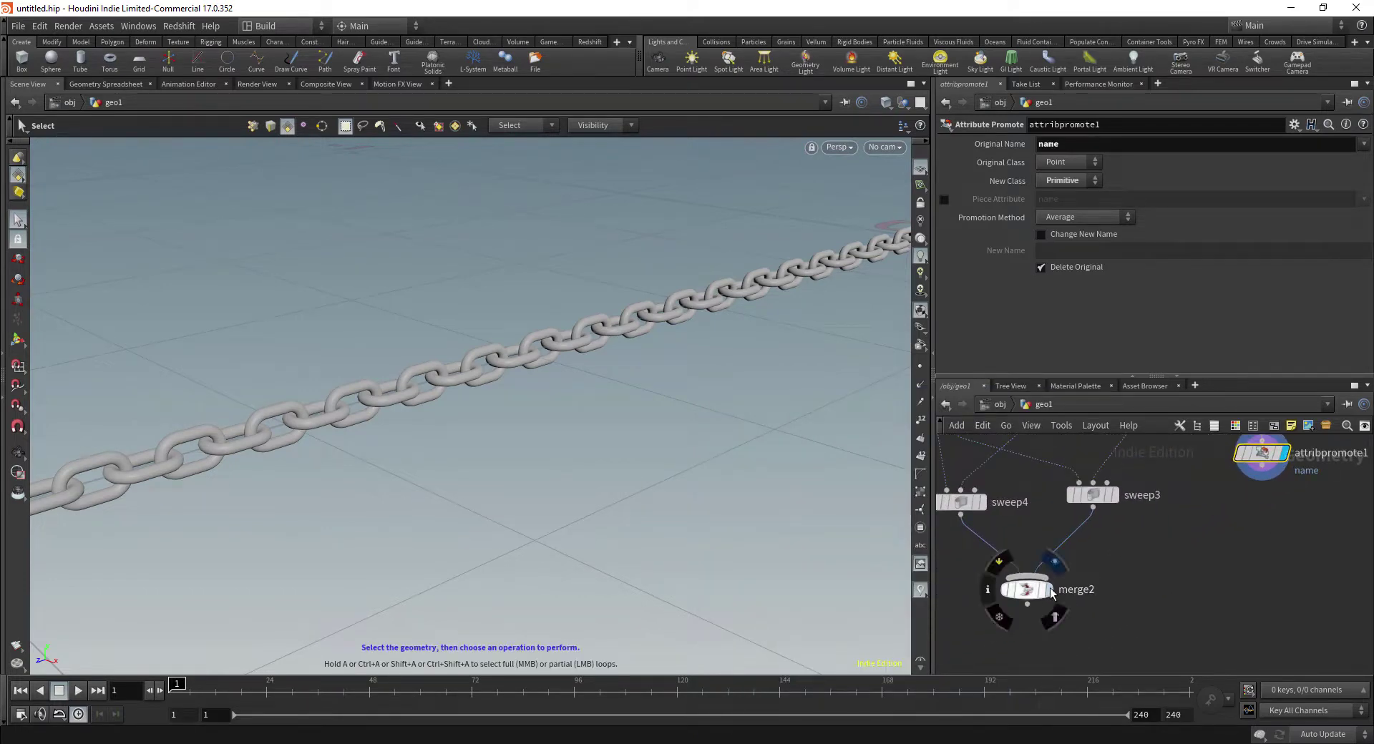
pyautogui.click(1047, 590)
# Display the VDB to Spheres node and examine its point and primitive attributes in the Geometry Spreadsheet
pyautogui.moveTo(1070, 531); pyautogui.dragTo(1175, 694, button='middle')
pyautogui.scroll(-2, 1036, 553)
pyautogui.moveTo(1003, 506); pyautogui.dragTo(988, 487, button='middle')
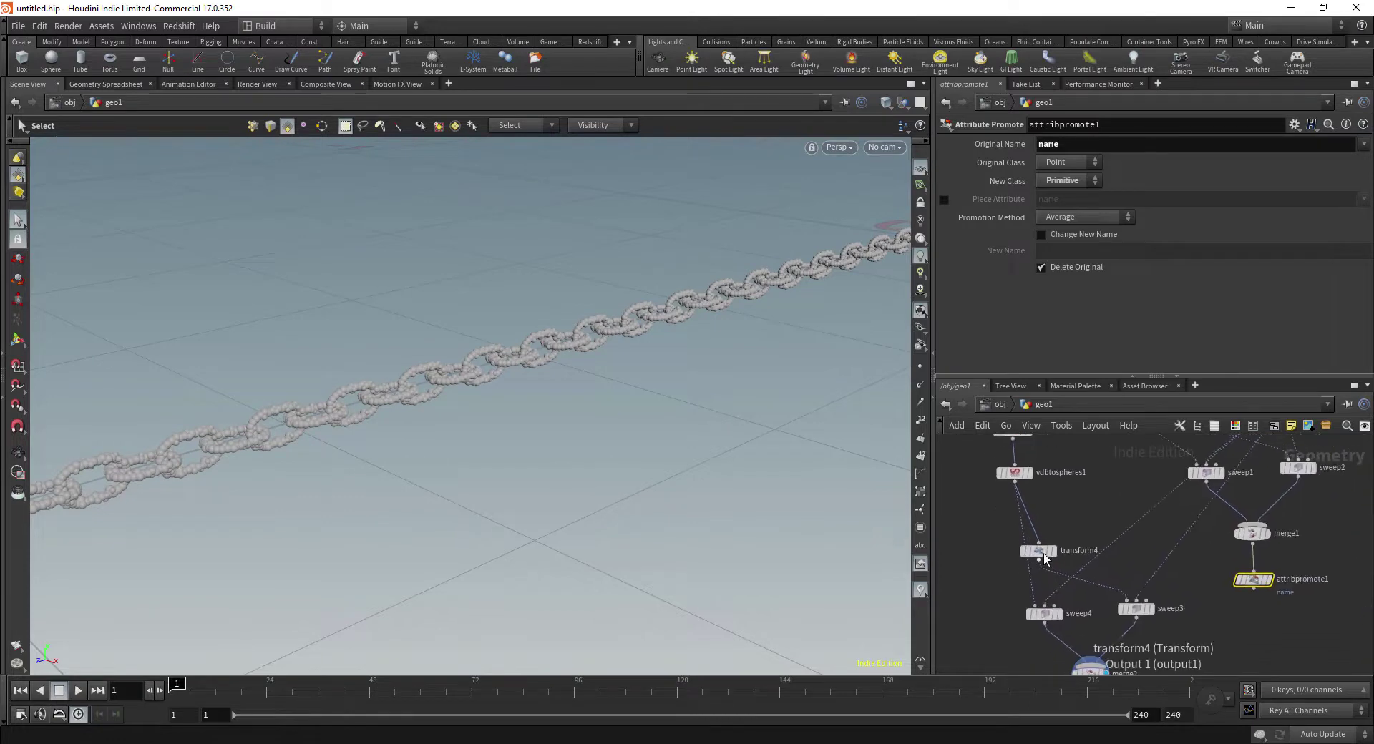
pyautogui.moveTo(1041, 552); pyautogui.dragTo(1058, 535)
pyautogui.moveTo(1100, 551); pyautogui.dragTo(1154, 624, button='middle')
pyautogui.scroll(2, 1148, 569)
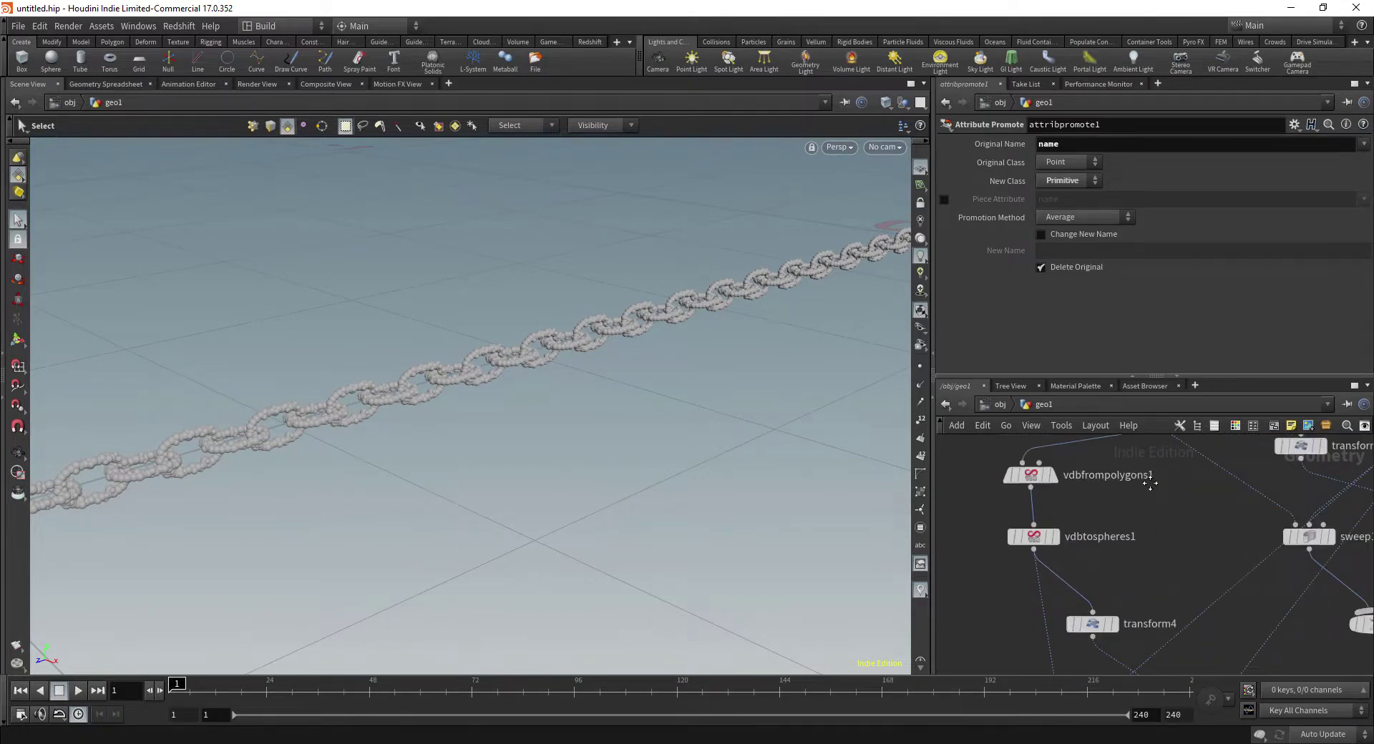
pyautogui.click(1039, 532)
pyautogui.click(1065, 533)
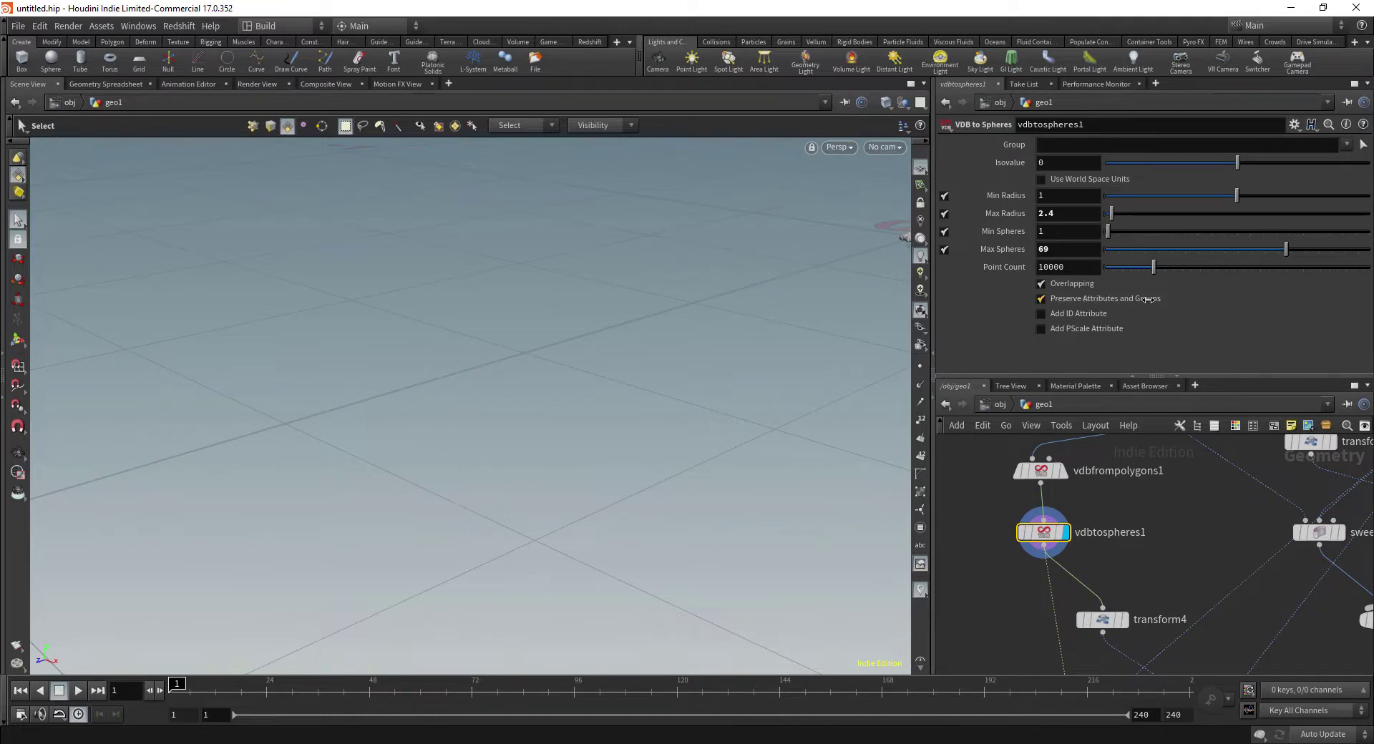
pyautogui.click(106, 84)
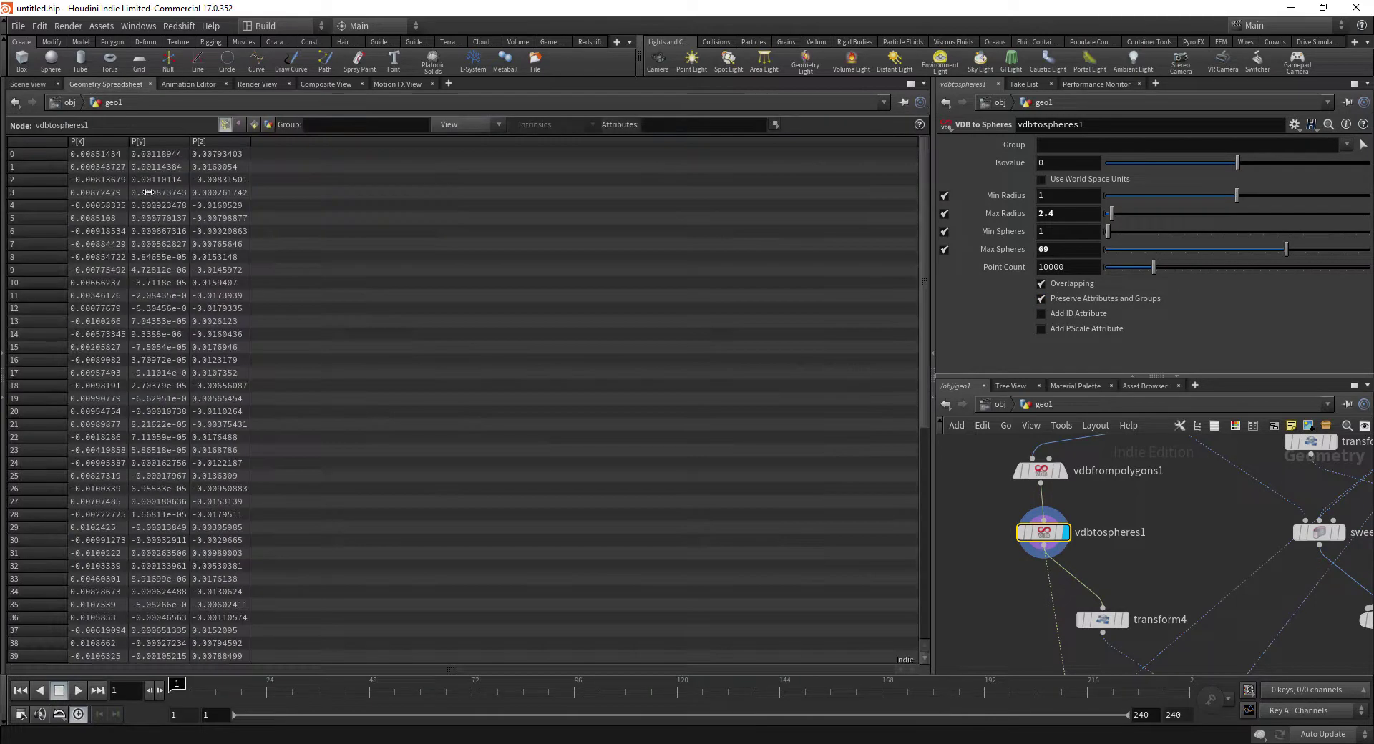
pyautogui.click(253, 125)
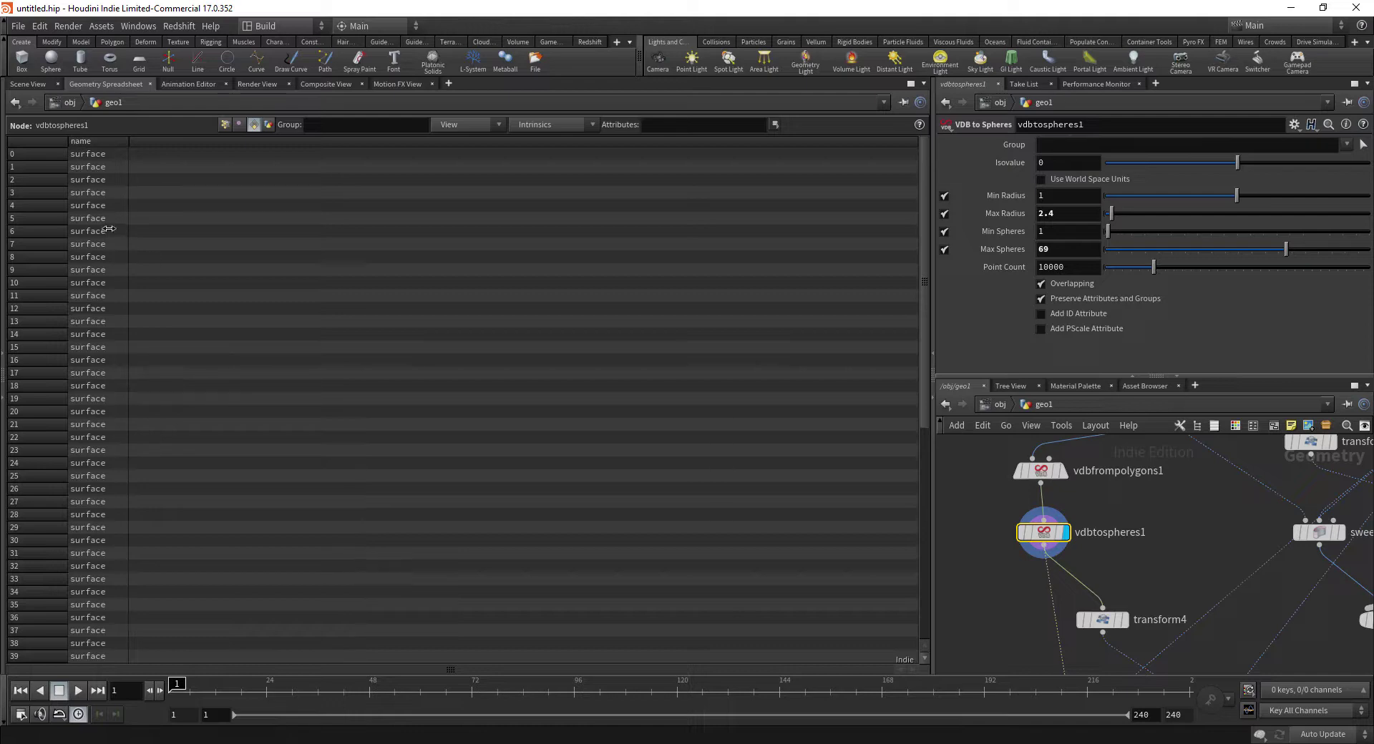
# Turn off Preserve Attributes and Groups on the VDB to Spheres node
pyautogui.moveTo(1029, 589); pyautogui.dragTo(1010, 433, button='middle')
pyautogui.moveTo(1099, 603); pyautogui.dragTo(1097, 602)
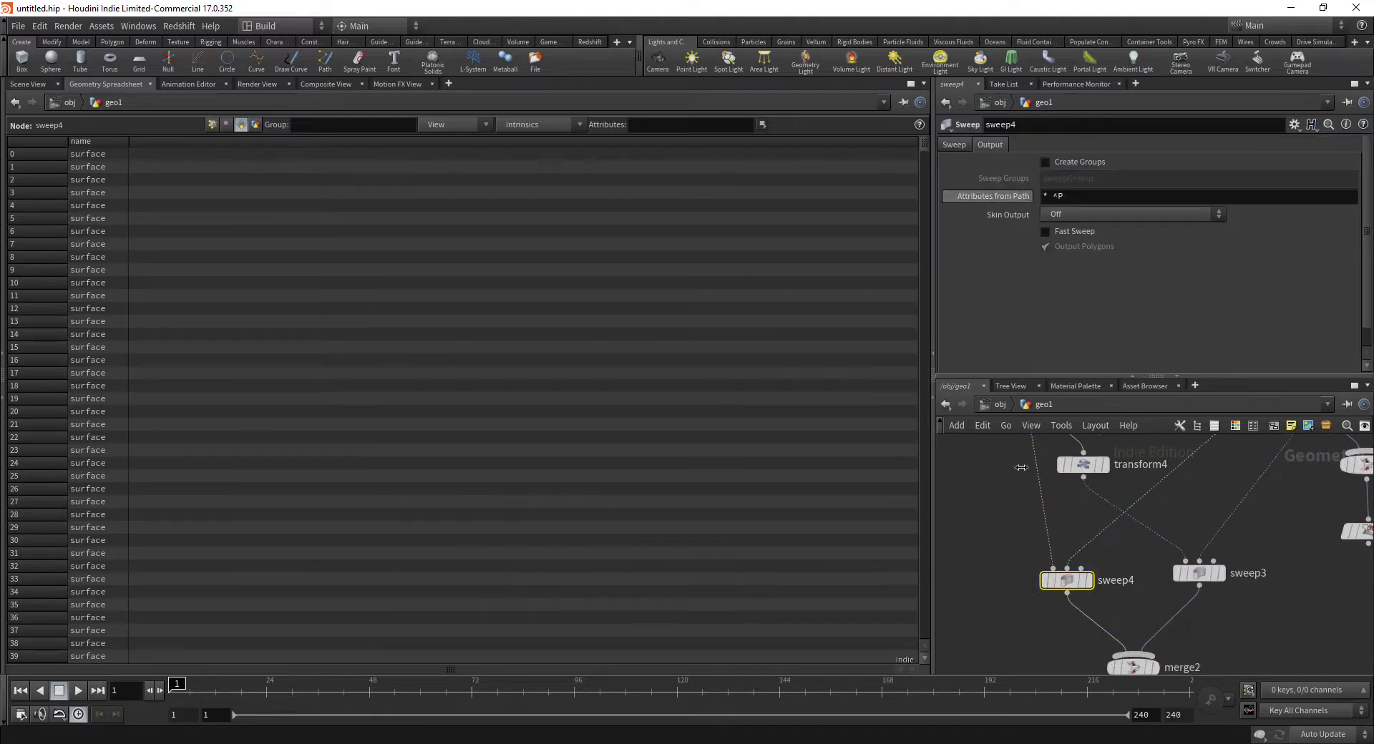
pyautogui.click(963, 507)
pyautogui.moveTo(996, 493); pyautogui.dragTo(987, 625, button='middle')
pyautogui.click(1014, 509)
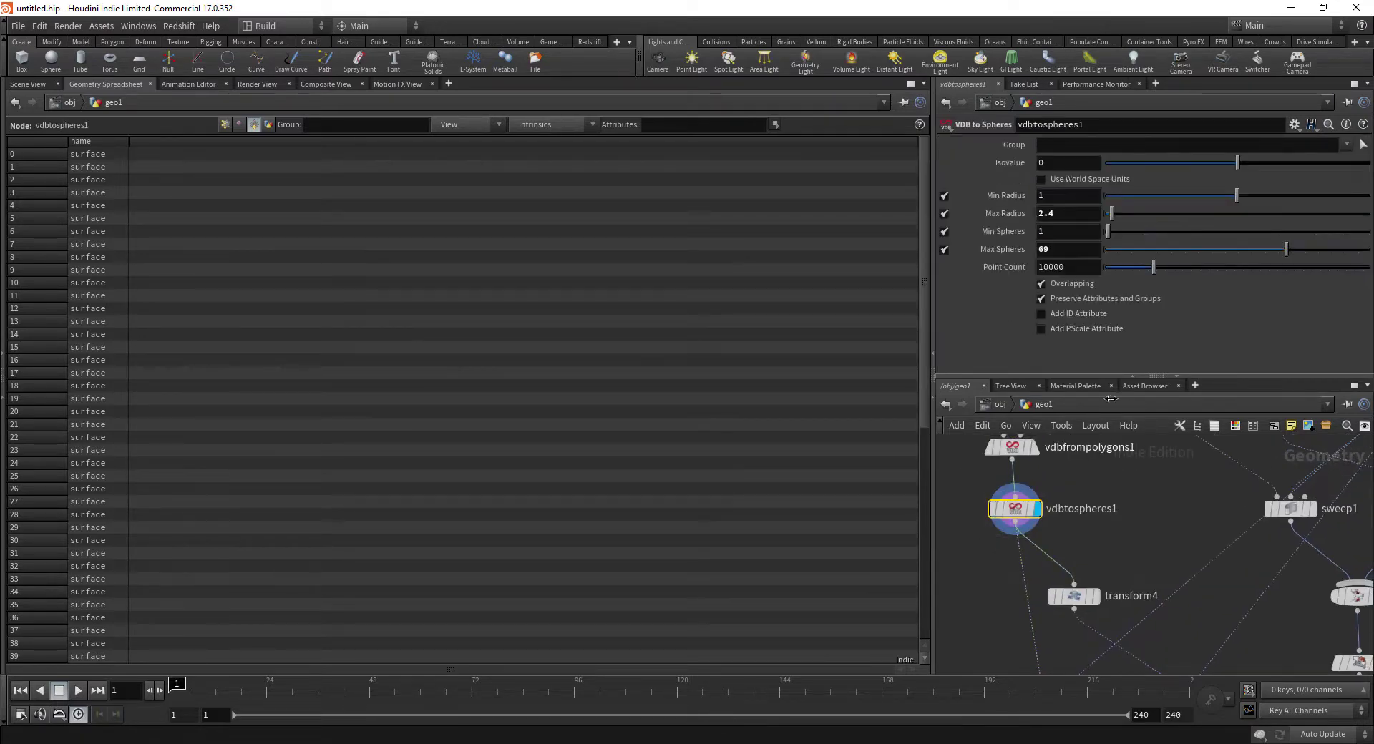
pyautogui.click(1041, 299)
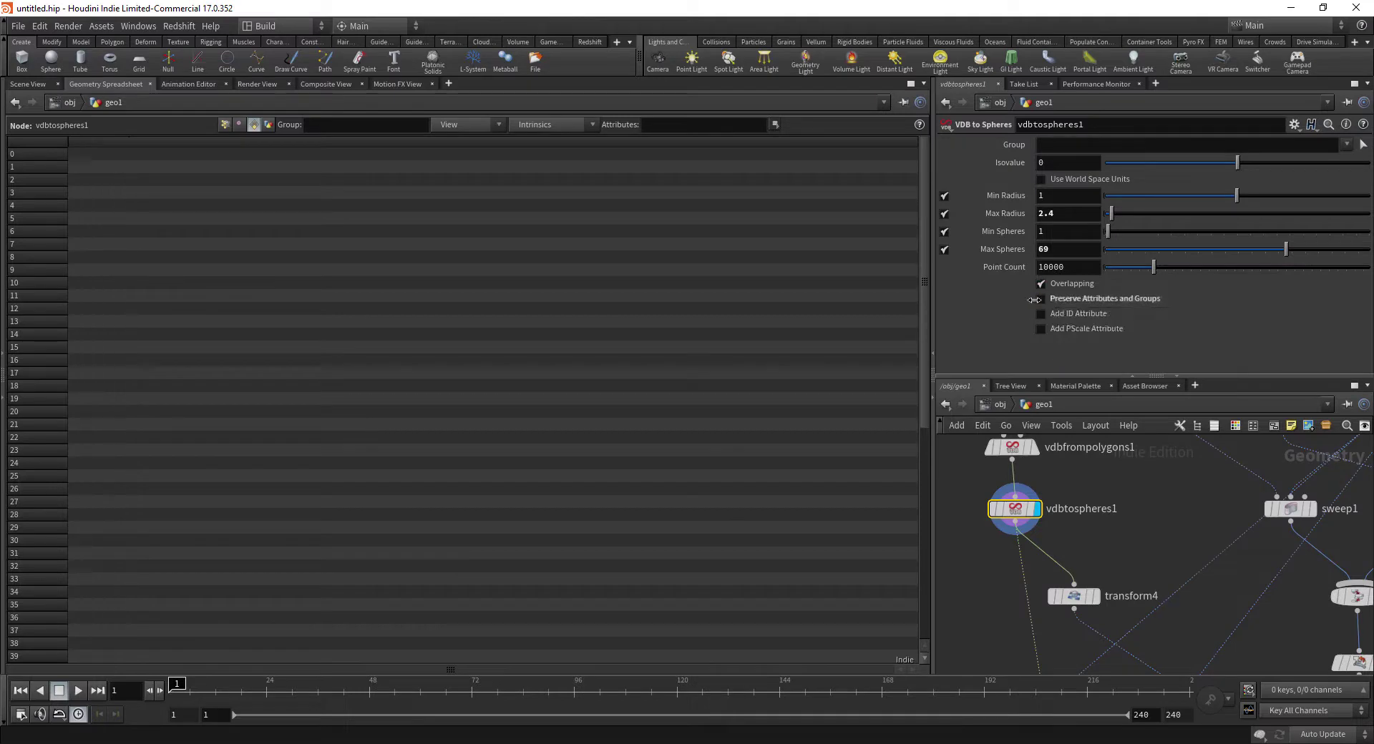
# Display merge2 in the Scene View and check the sphere-based chain's attributes in its node info
pyautogui.click(27, 84)
pyautogui.scroll(-3, 1006, 497)
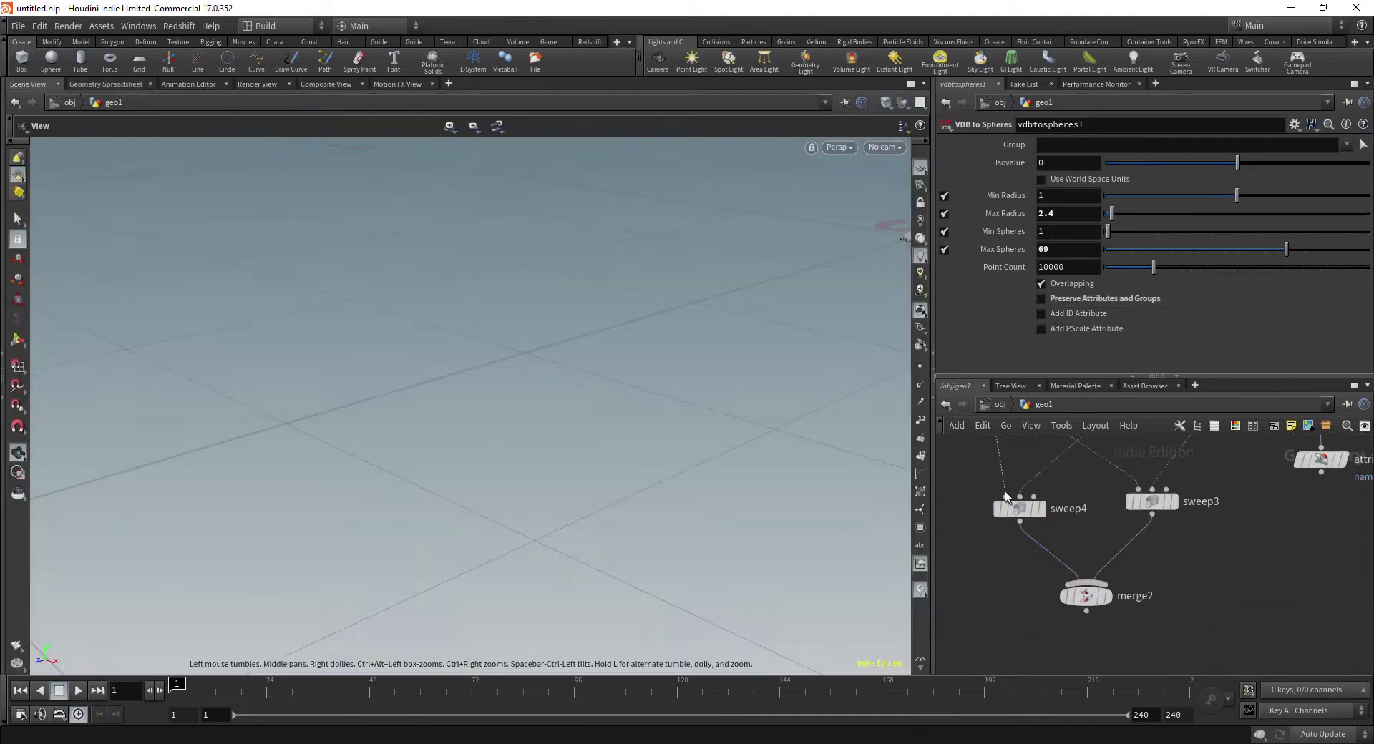
pyautogui.click(1109, 596)
pyautogui.click(1089, 597)
pyautogui.moveTo(471, 367); pyautogui.dragTo(606, 339)
pyautogui.click(1047, 596)
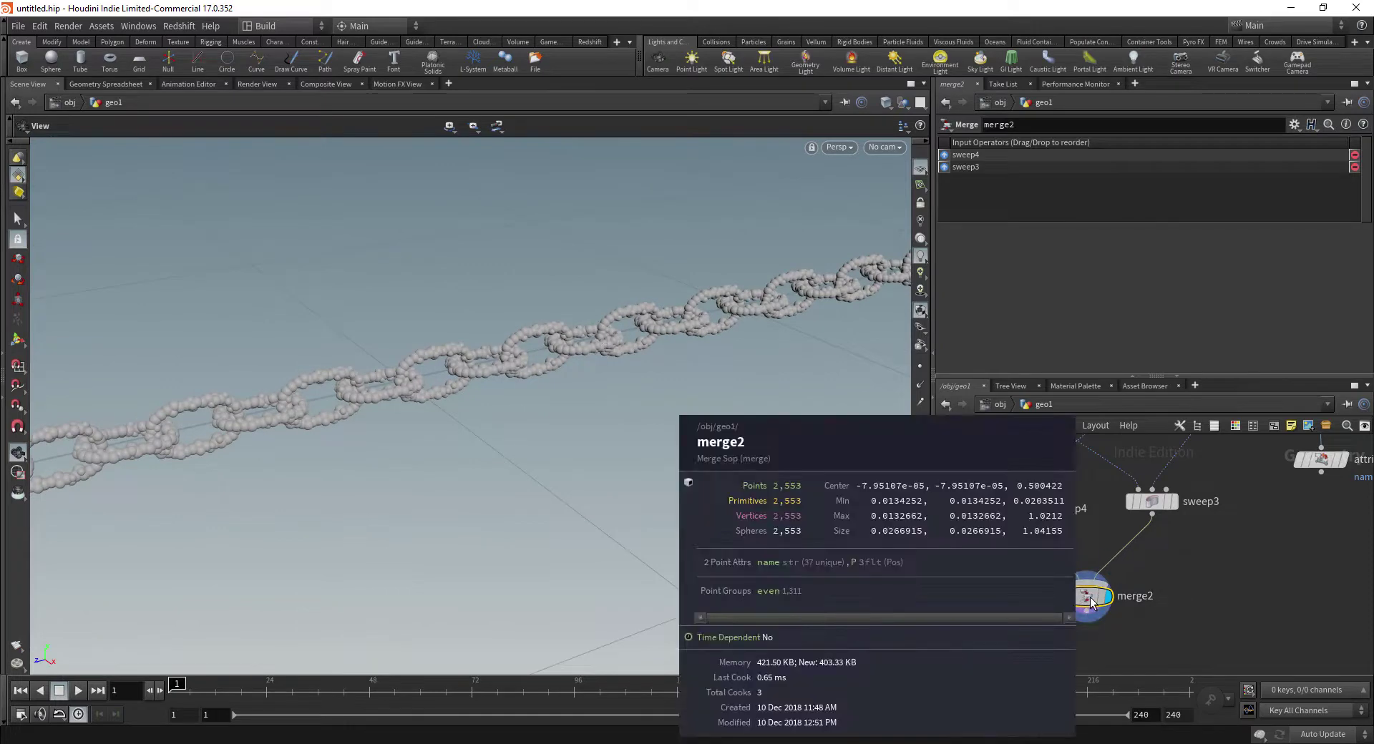
# Duplicate the Attribute Promote node and wire the copy below merge2
pyautogui.scroll(-3, 1140, 534)
pyautogui.moveTo(1246, 561); pyautogui.dragTo(1123, 536, button='middle')
pyautogui.scroll(2, 1122, 531)
pyautogui.moveTo(1122, 531); pyautogui.dragTo(1161, 556, button='middle')
pyautogui.keyDown('alt'); pyautogui.moveTo(1148, 468); pyautogui.dragTo(1029, 630); pyautogui.keyUp('alt')
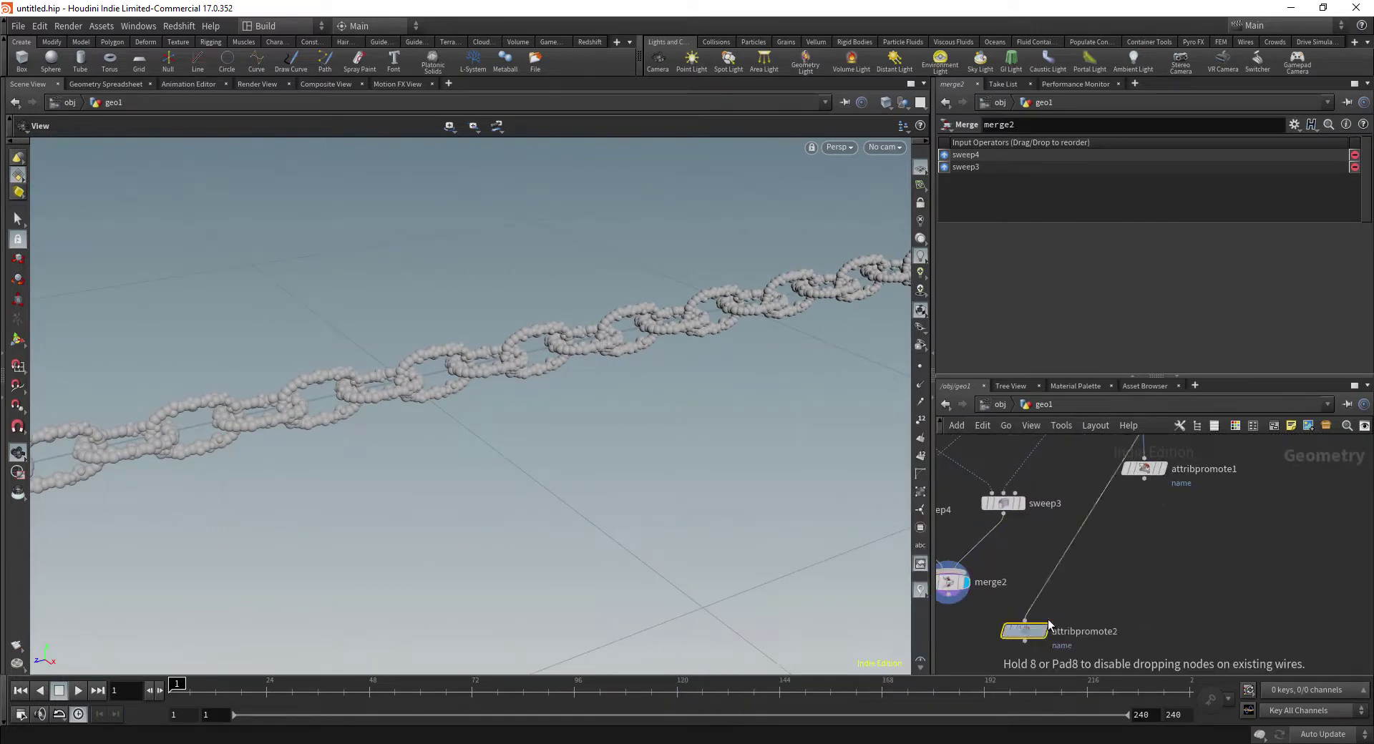
pyautogui.moveTo(1010, 604); pyautogui.dragTo(1078, 524, button='middle')
pyautogui.moveTo(1017, 516); pyautogui.dragTo(1029, 561)
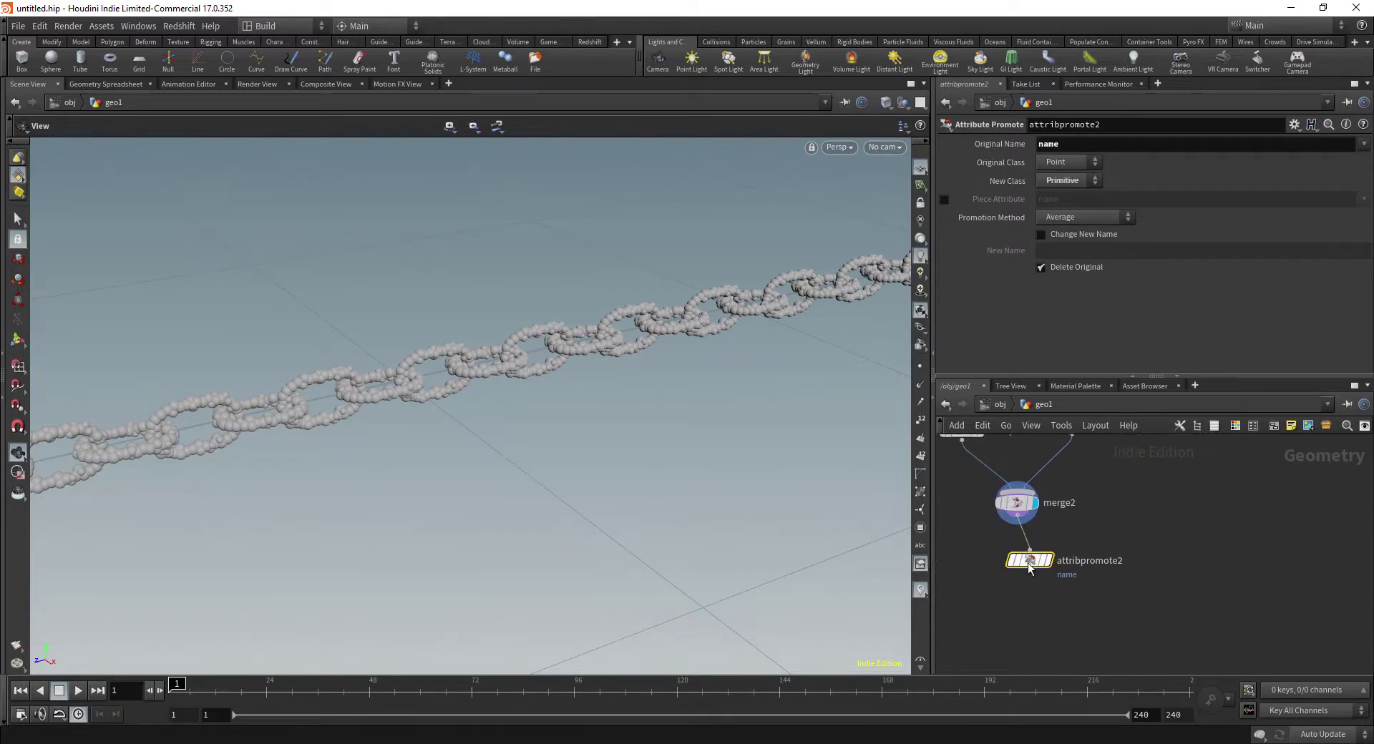
# Append a Convert node with default settings below attribpromote2
pyautogui.moveTo(1097, 604); pyautogui.dragTo(1102, 582, button='middle')
pyautogui.click(1036, 549)
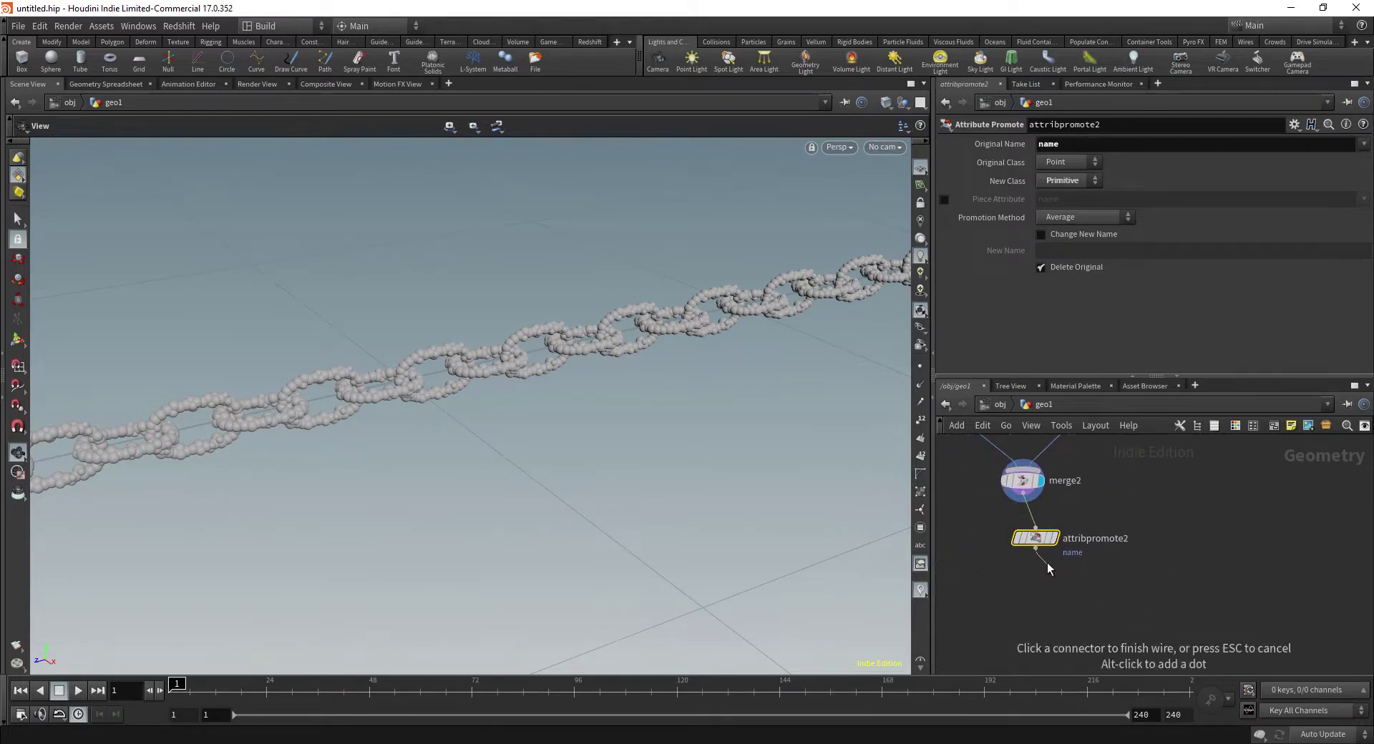
pyautogui.press('Tab')
pyautogui.write('conv')
pyautogui.press('Return')
pyautogui.press('Return')
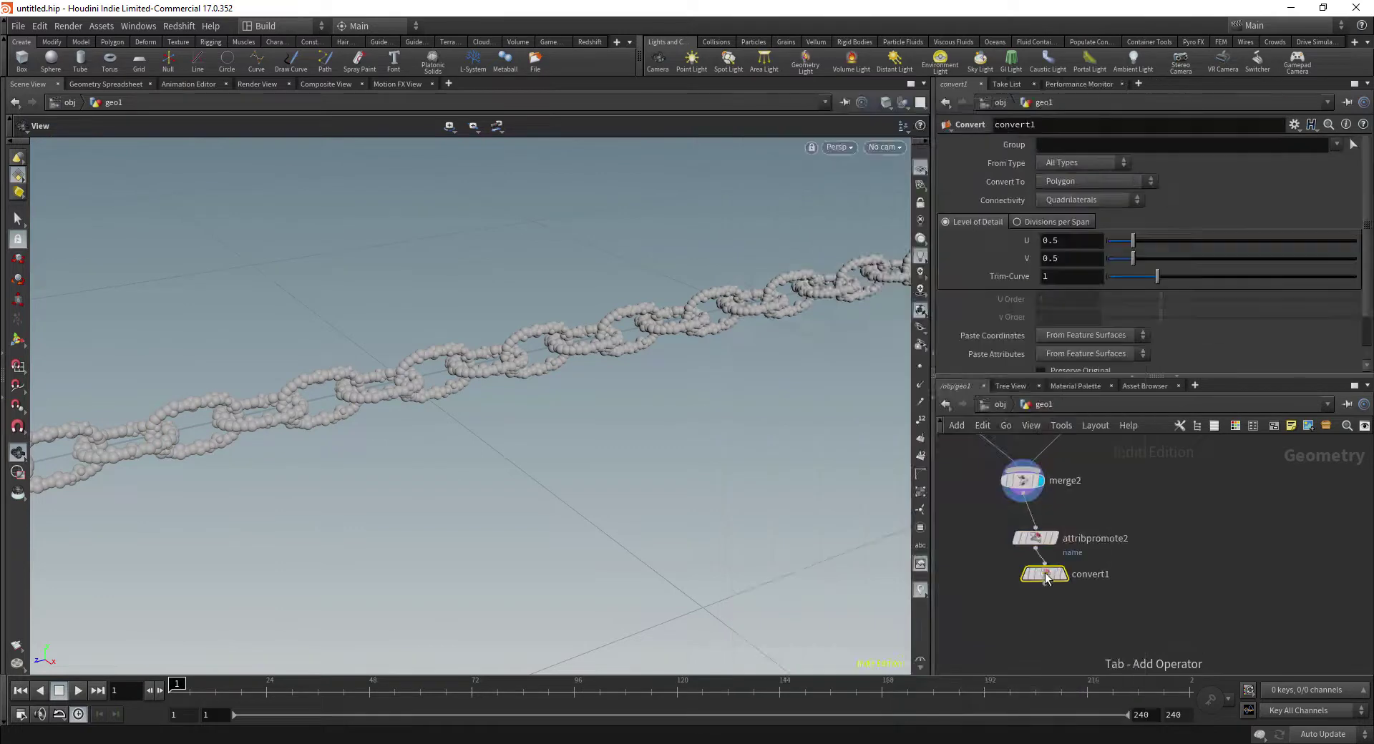
pyautogui.click(1045, 599)
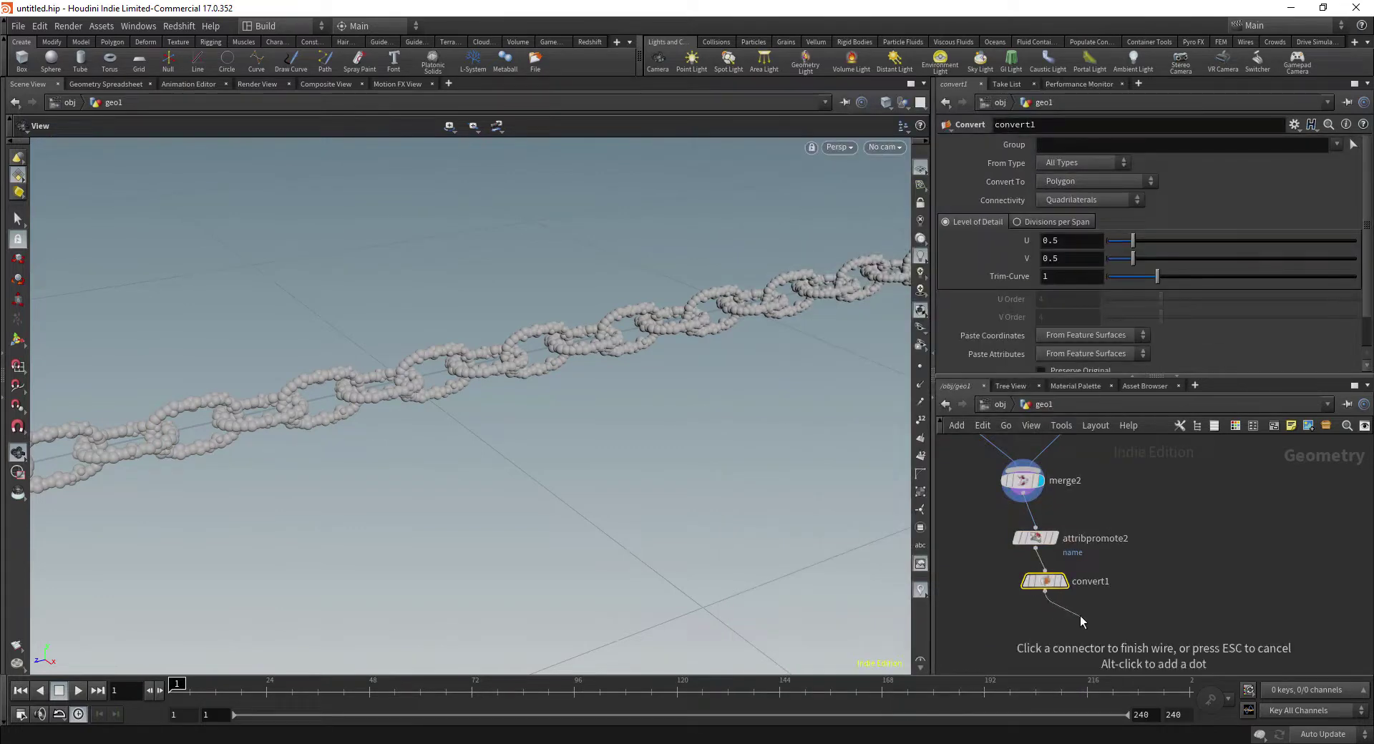
pyautogui.press('Escape')
# Display attribpromote2 and check its node info, then display the Convert node
pyautogui.click(1054, 539)
pyautogui.click(1037, 539)
pyautogui.middleClick(1037, 540)
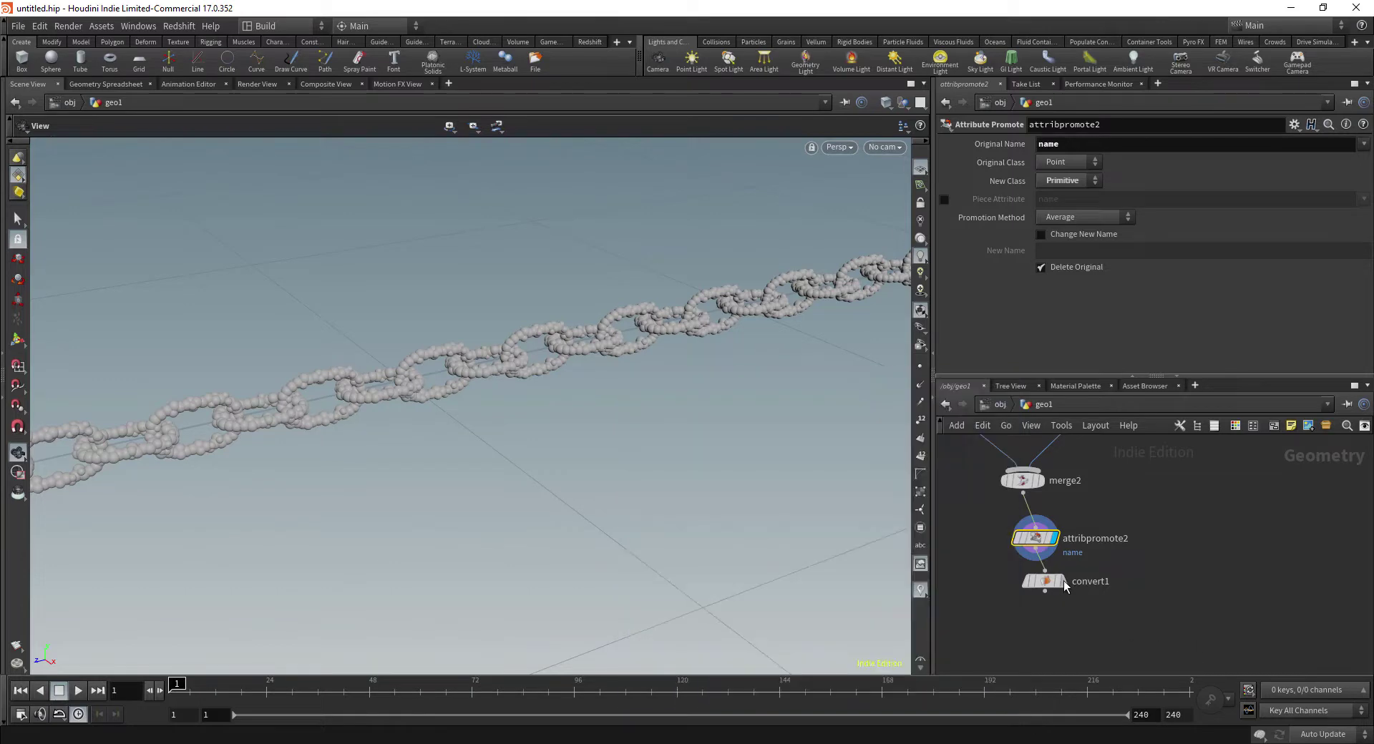
pyautogui.click(1047, 581)
pyautogui.click(1044, 601)
pyautogui.press('Escape')
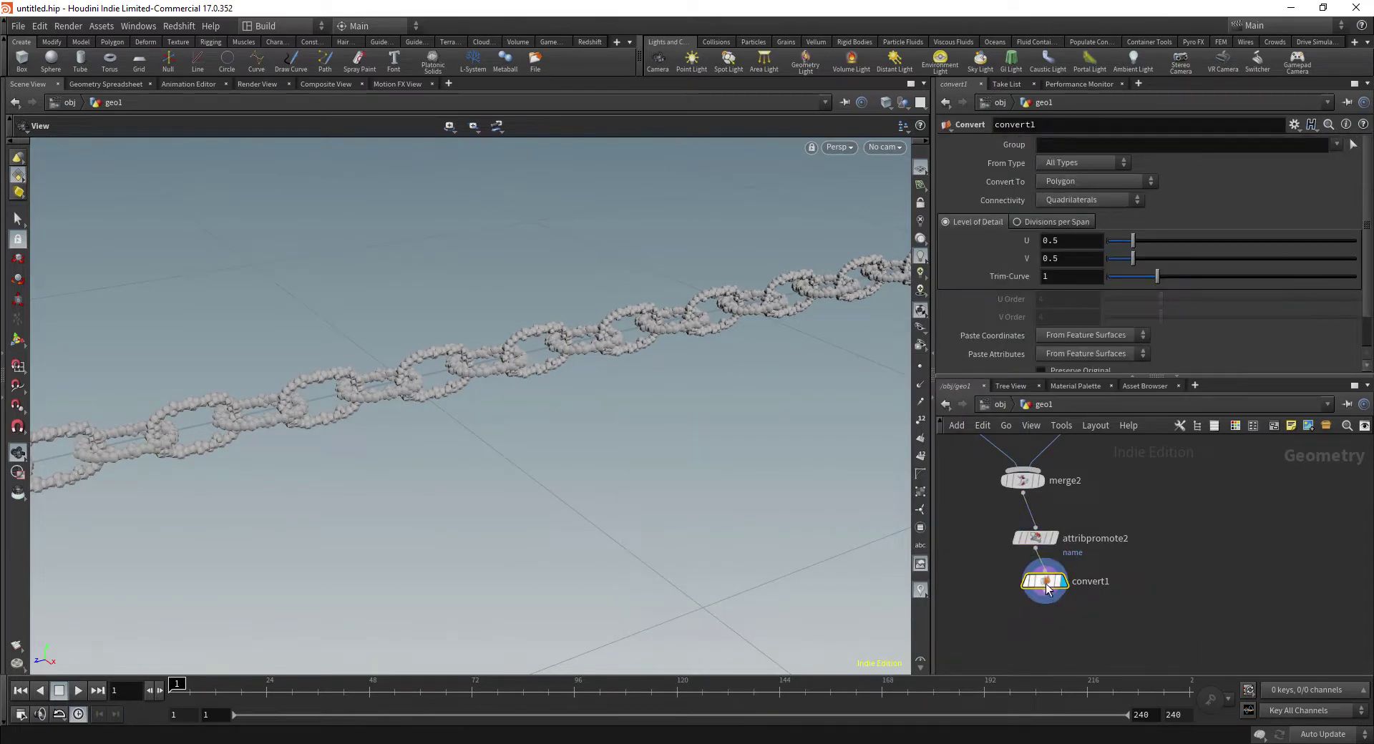
# Attach a Visualize node to convert1 and set its color type to Random From Attribute using the name attribute
pyautogui.press('x')
pyautogui.click(1048, 584)
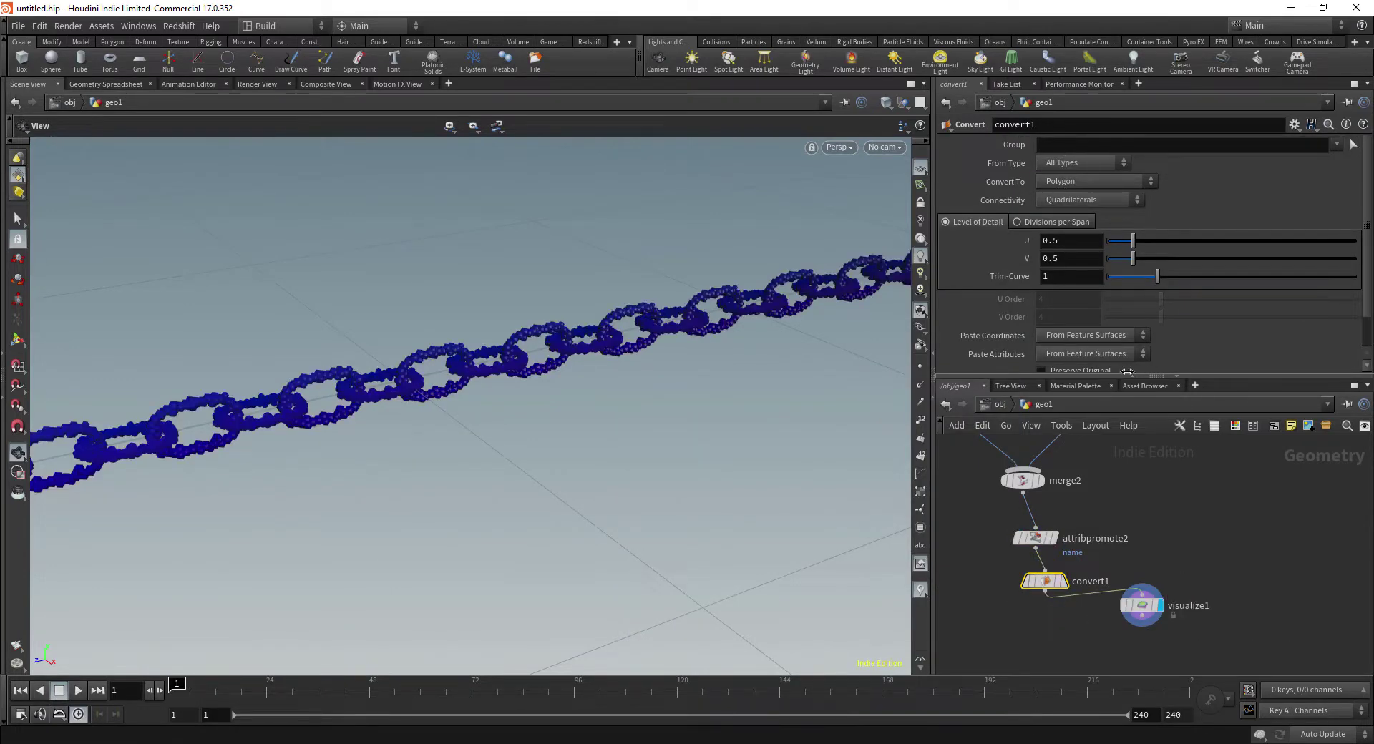
pyautogui.click(1142, 605)
pyautogui.click(1073, 313)
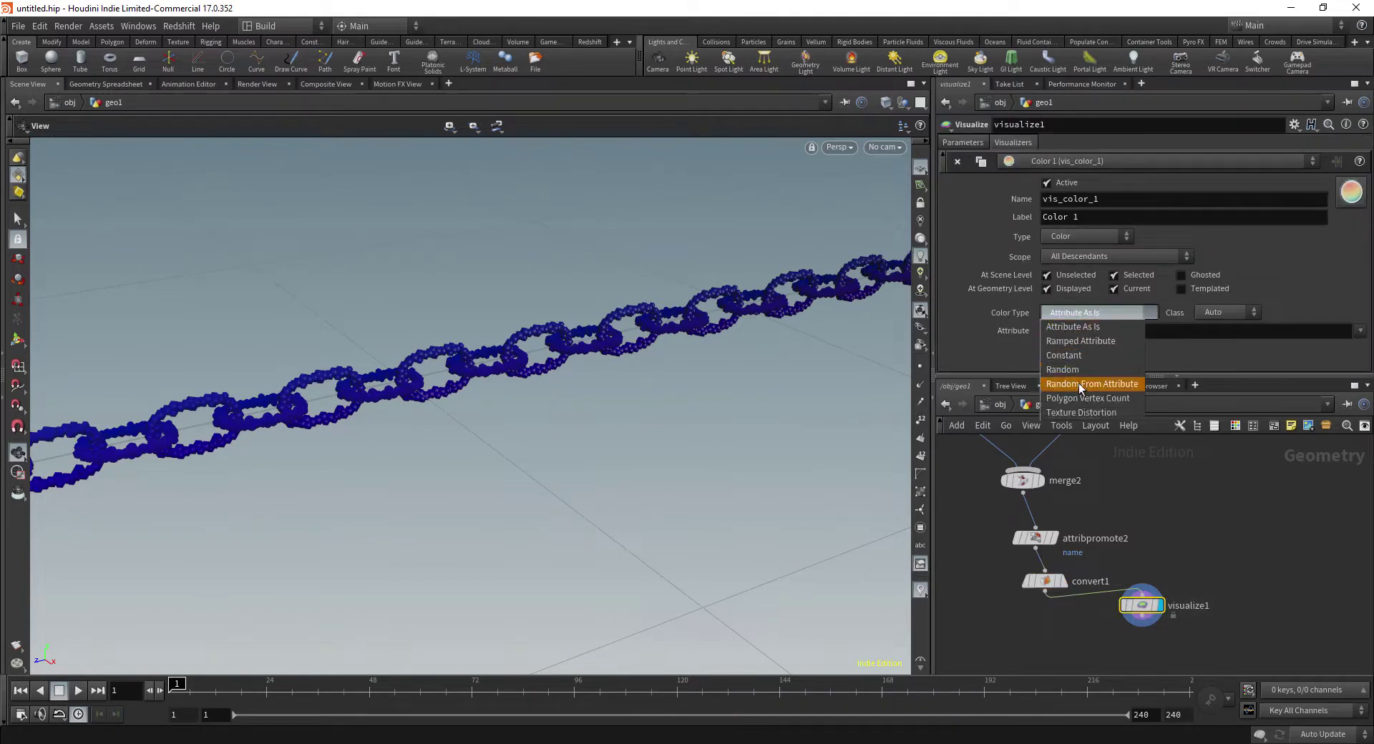
pyautogui.click(1084, 397)
pyautogui.click(1066, 333)
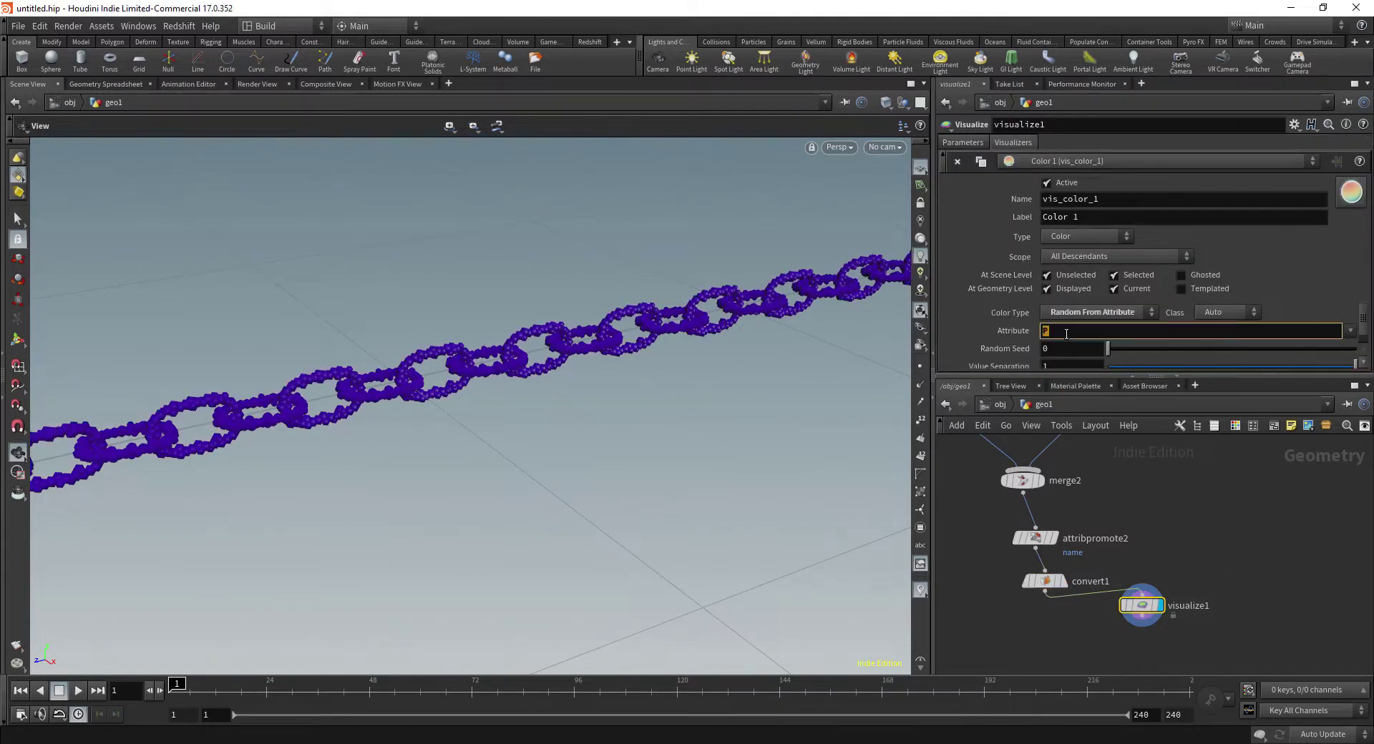
pyautogui.press('Return')
pyautogui.moveTo(1142, 606); pyautogui.dragTo(1107, 620)
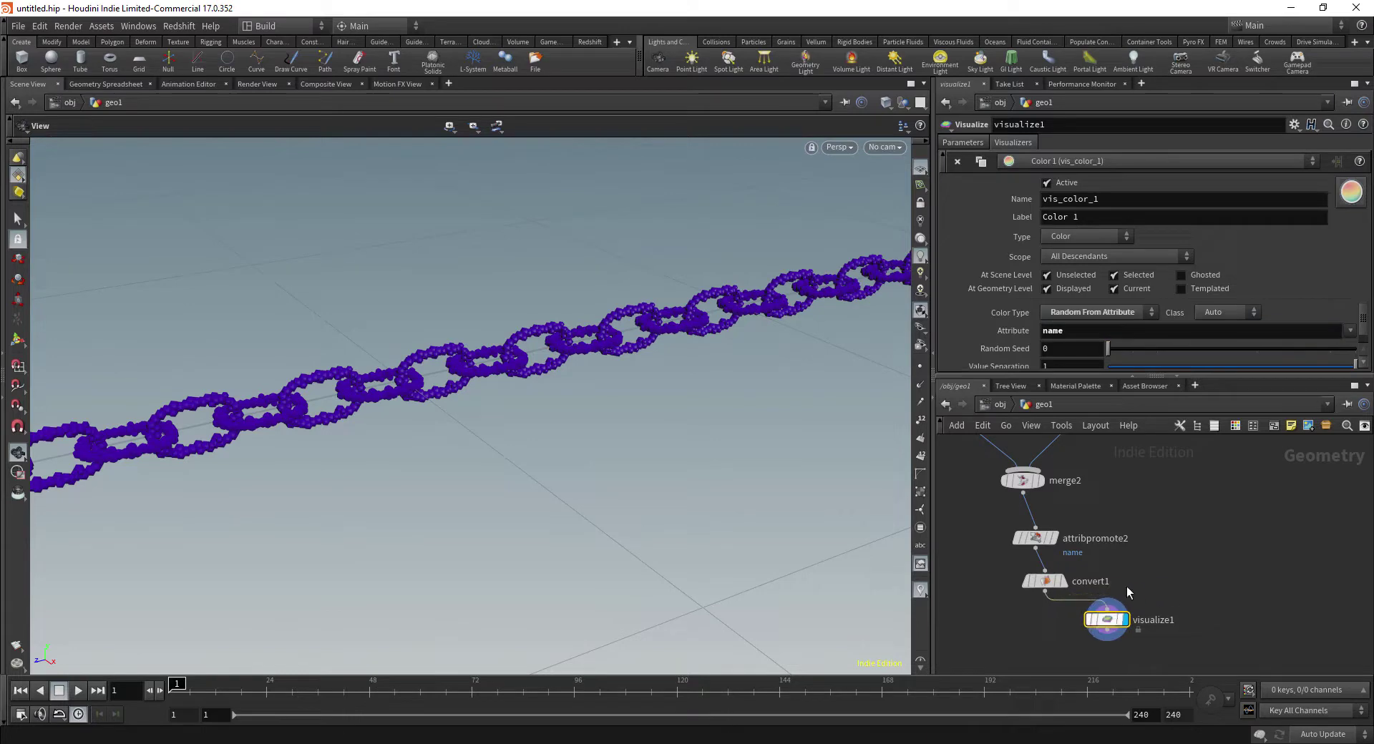
# Set the visualizer's class to Primitive and inspect the colors of the individual chain links
pyautogui.click(1220, 312)
pyautogui.click(1216, 348)
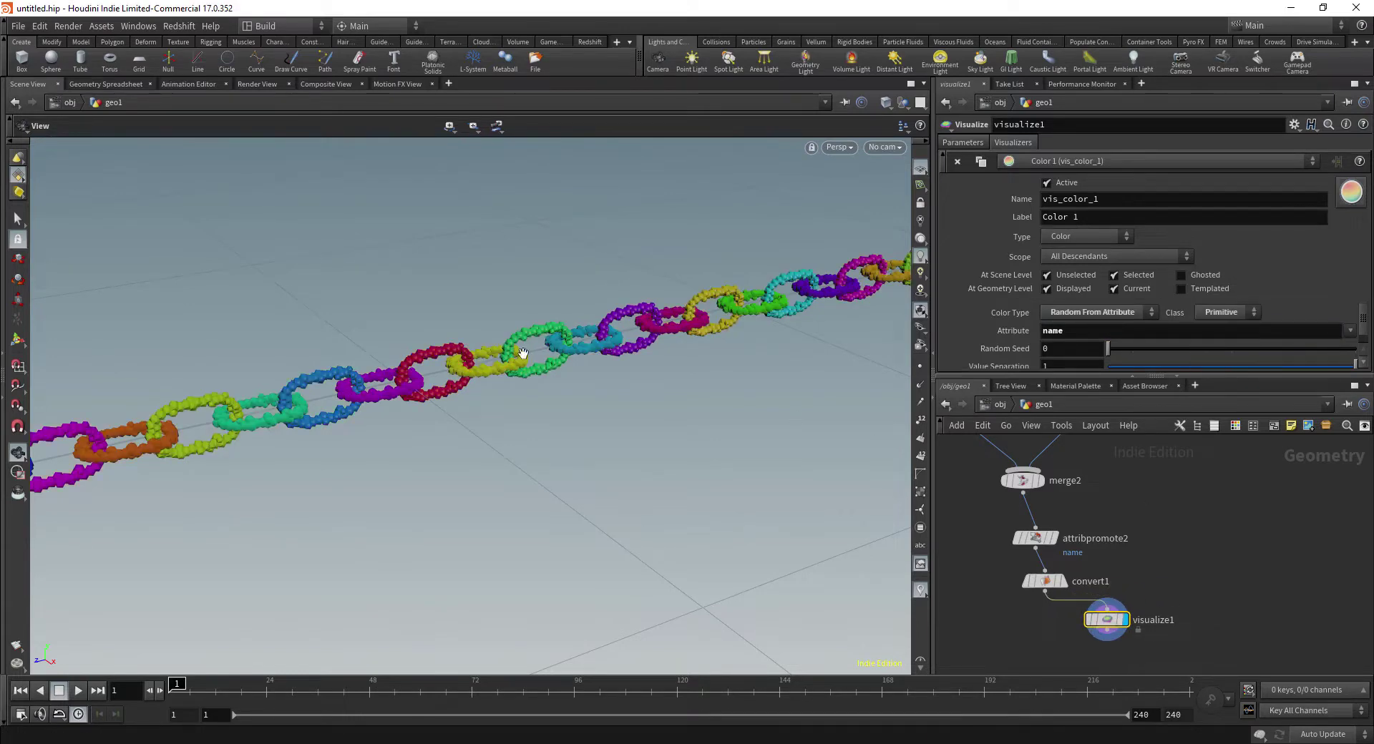
pyautogui.moveTo(546, 373); pyautogui.dragTo(595, 398)
pyautogui.moveTo(595, 398); pyautogui.dragTo(693, 358, button='right')
pyautogui.moveTo(649, 397); pyautogui.dragTo(599, 372)
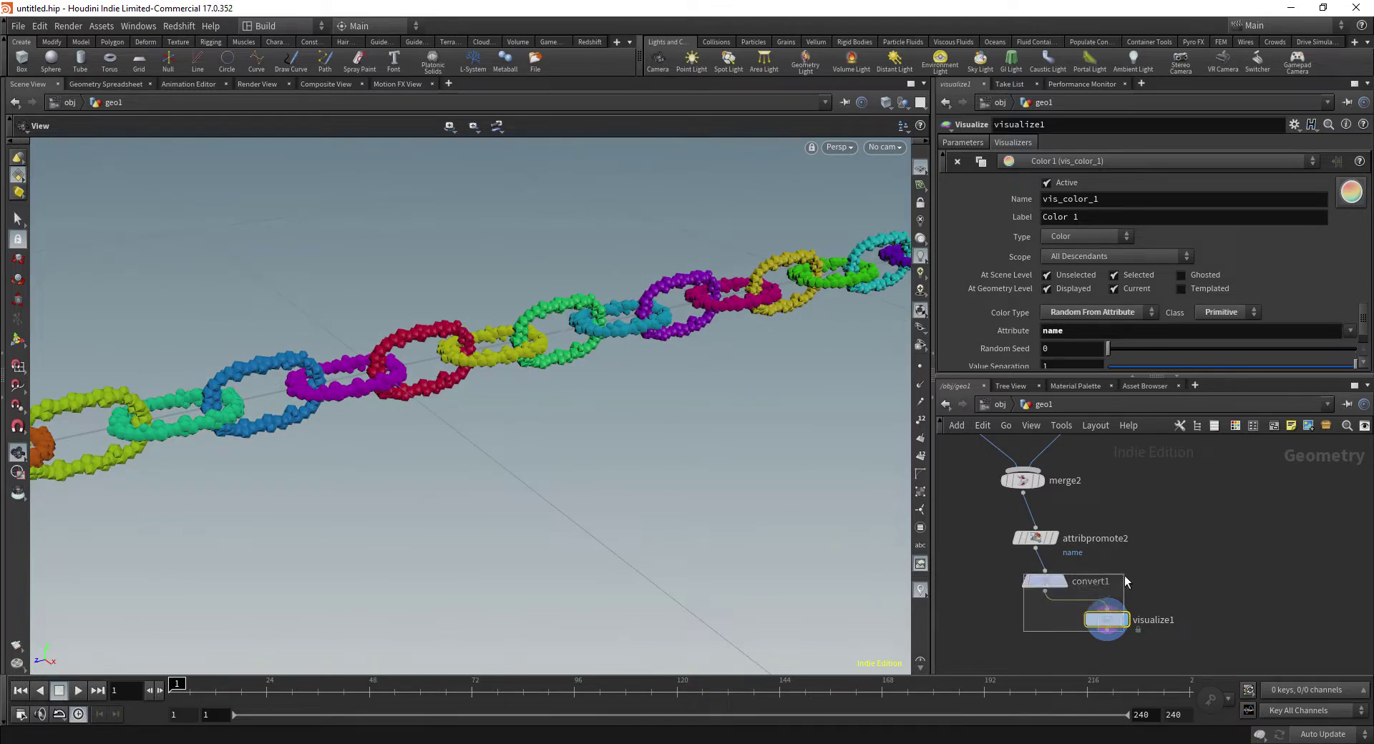
# Delete the Visualize and Convert nodes and move attribpromote2 under merge2
pyautogui.press('Delete')
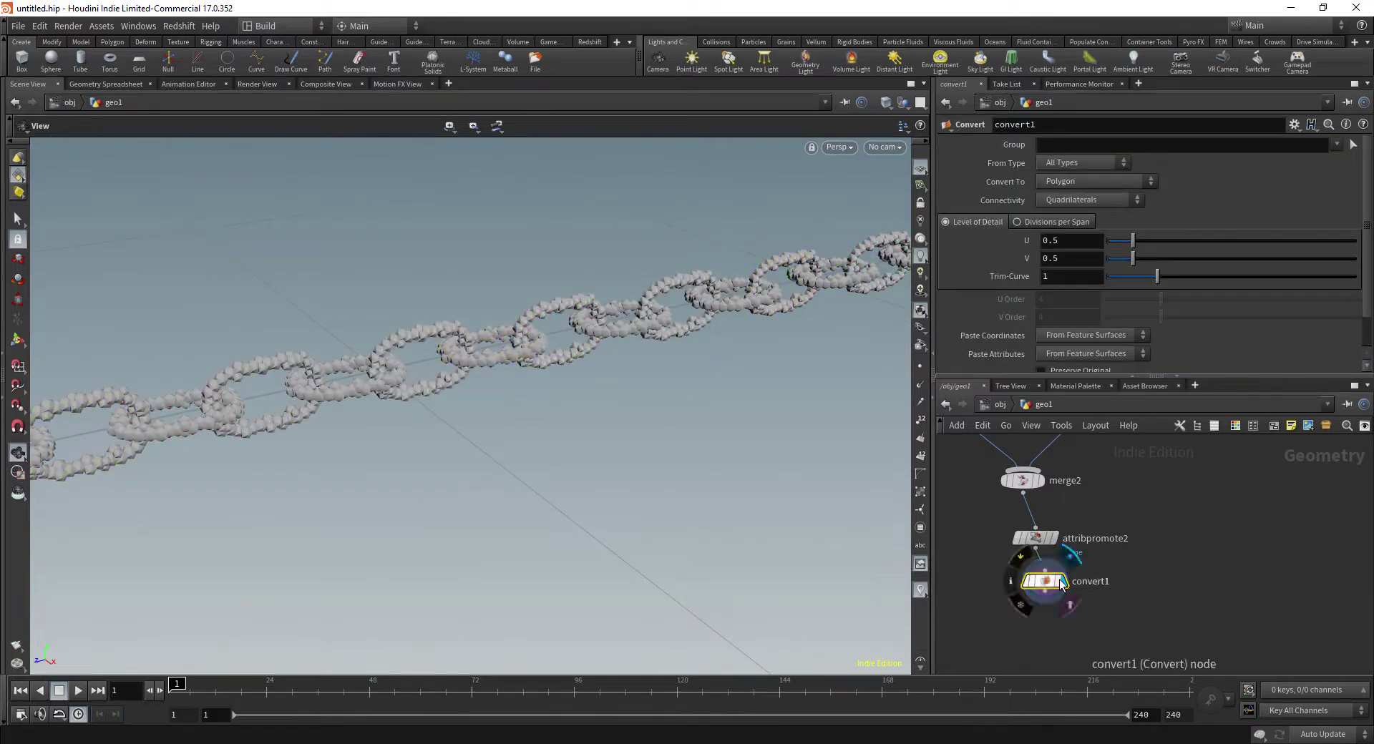
pyautogui.press('Delete')
pyautogui.moveTo(1035, 540); pyautogui.dragTo(1022, 528)
# Examine the sphere-based chain up close with the Select tool, toggling the wireframe overlay off and on
pyautogui.moveTo(1198, 551); pyautogui.dragTo(1041, 538, button='right')
pyautogui.moveTo(504, 349); pyautogui.dragTo(430, 293, button='right')
pyautogui.moveTo(430, 293); pyautogui.dragTo(546, 347, button='middle')
pyautogui.moveTo(546, 346); pyautogui.dragTo(640, 371, button='right')
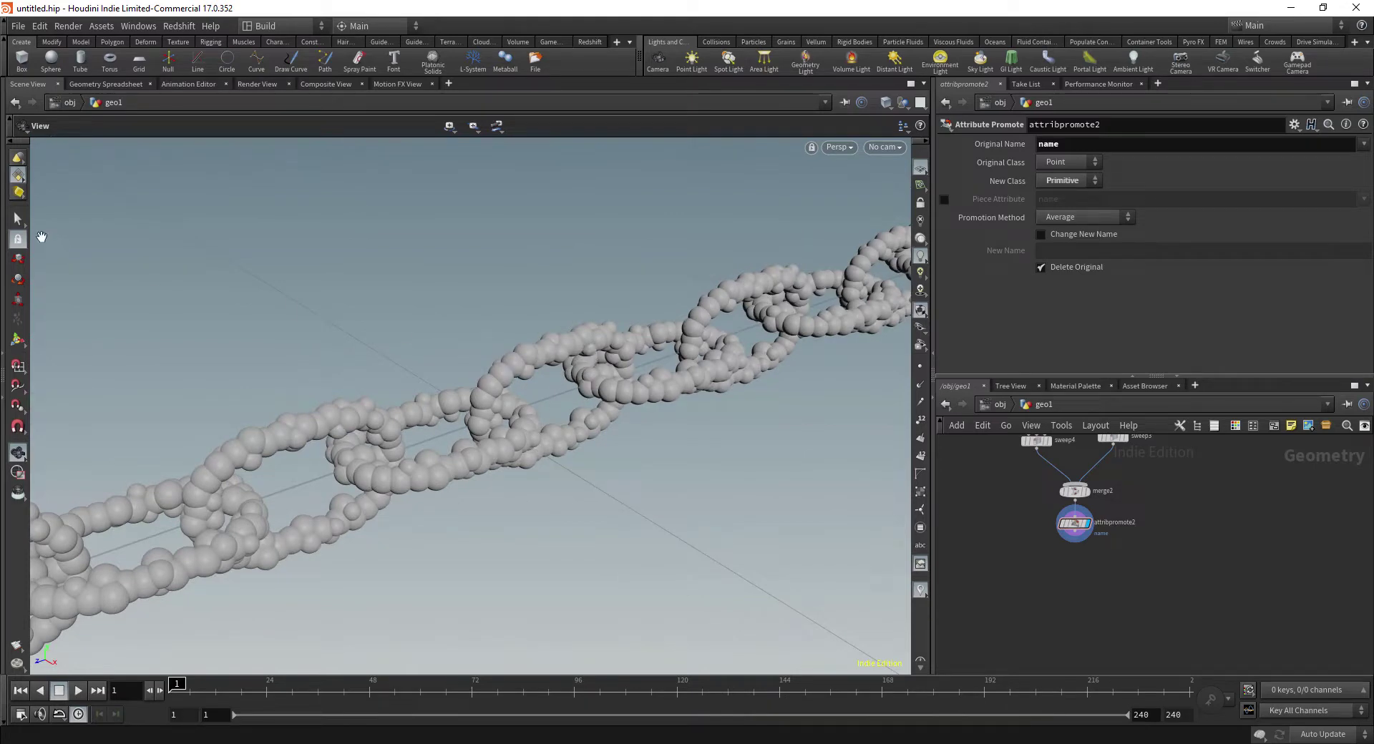
pyautogui.click(18, 219)
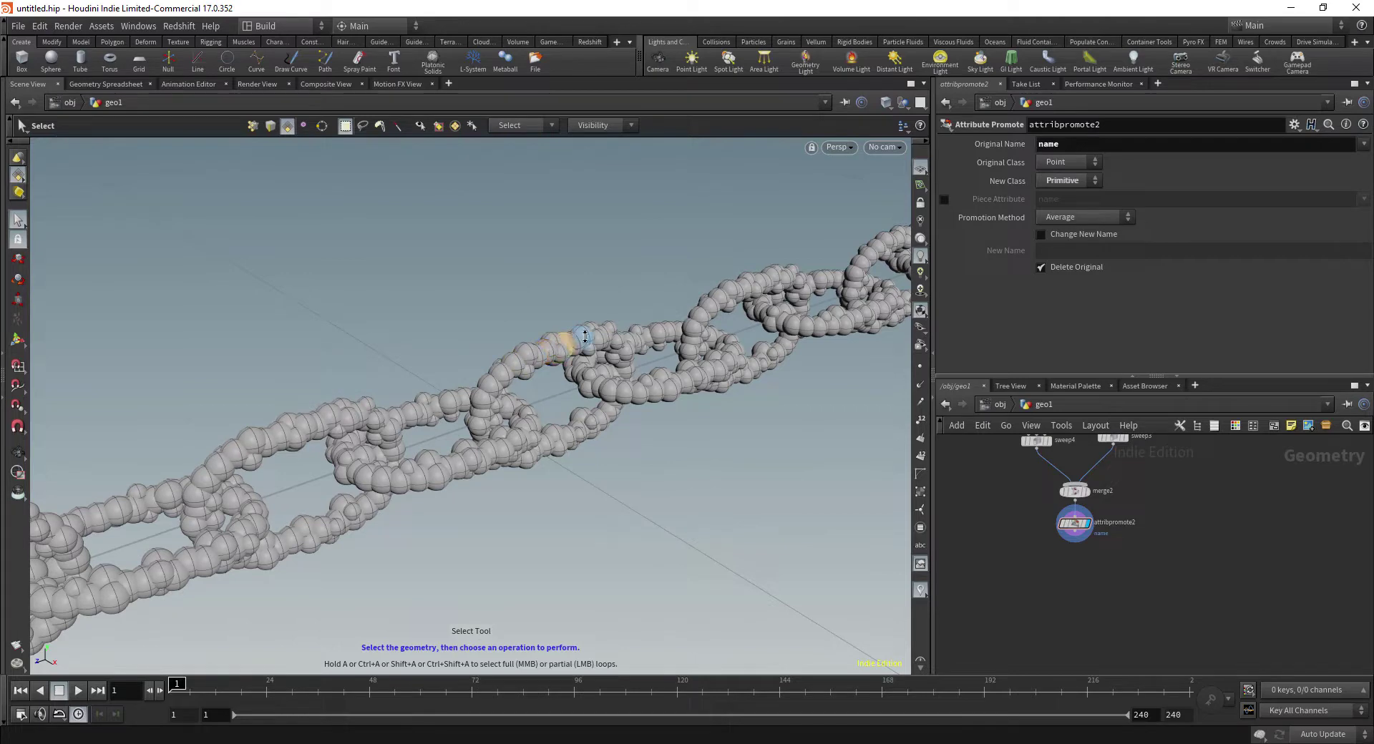
pyautogui.hotkey('shift', 'w')
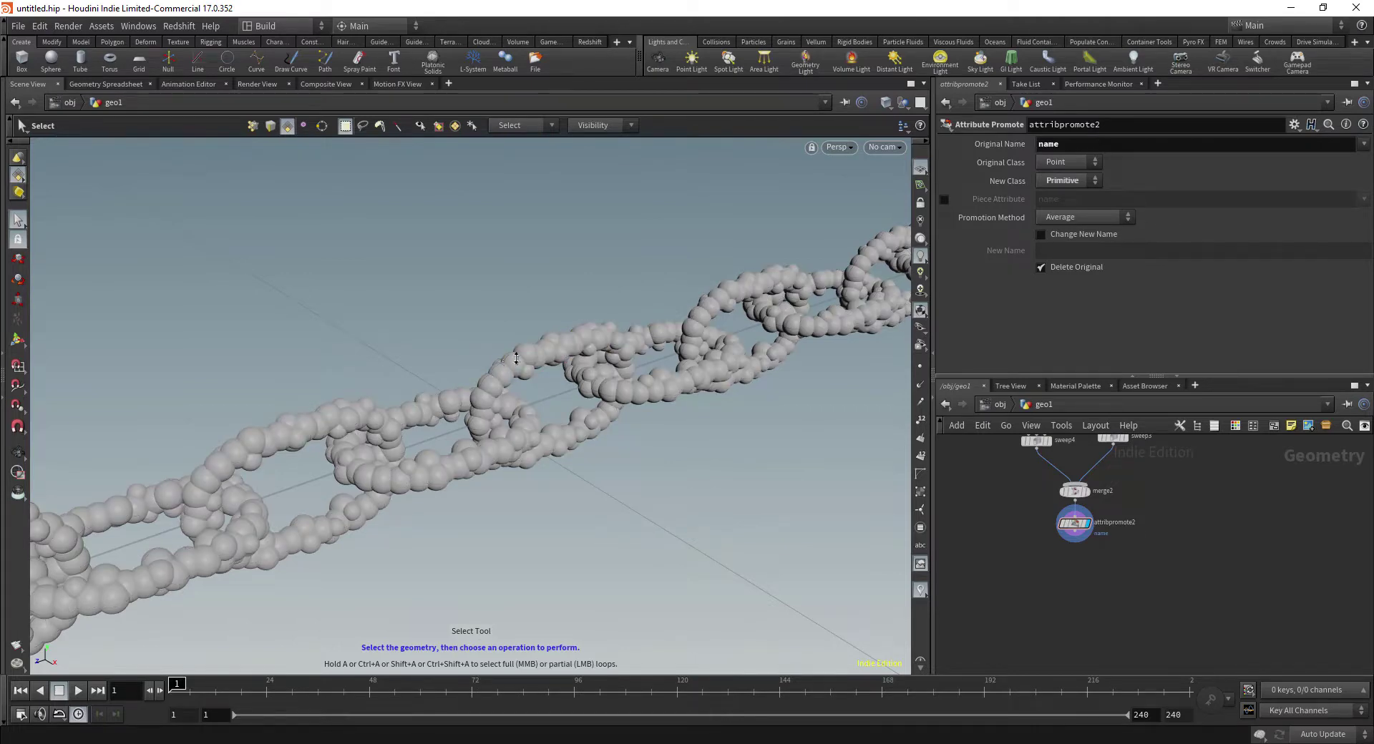
pyautogui.hotkey('shift', 'w')
# Add a Pack node below attribpromote2 and display it
pyautogui.moveTo(1058, 614); pyautogui.dragTo(1036, 684, button='middle')
pyautogui.scroll(-3, 1124, 598)
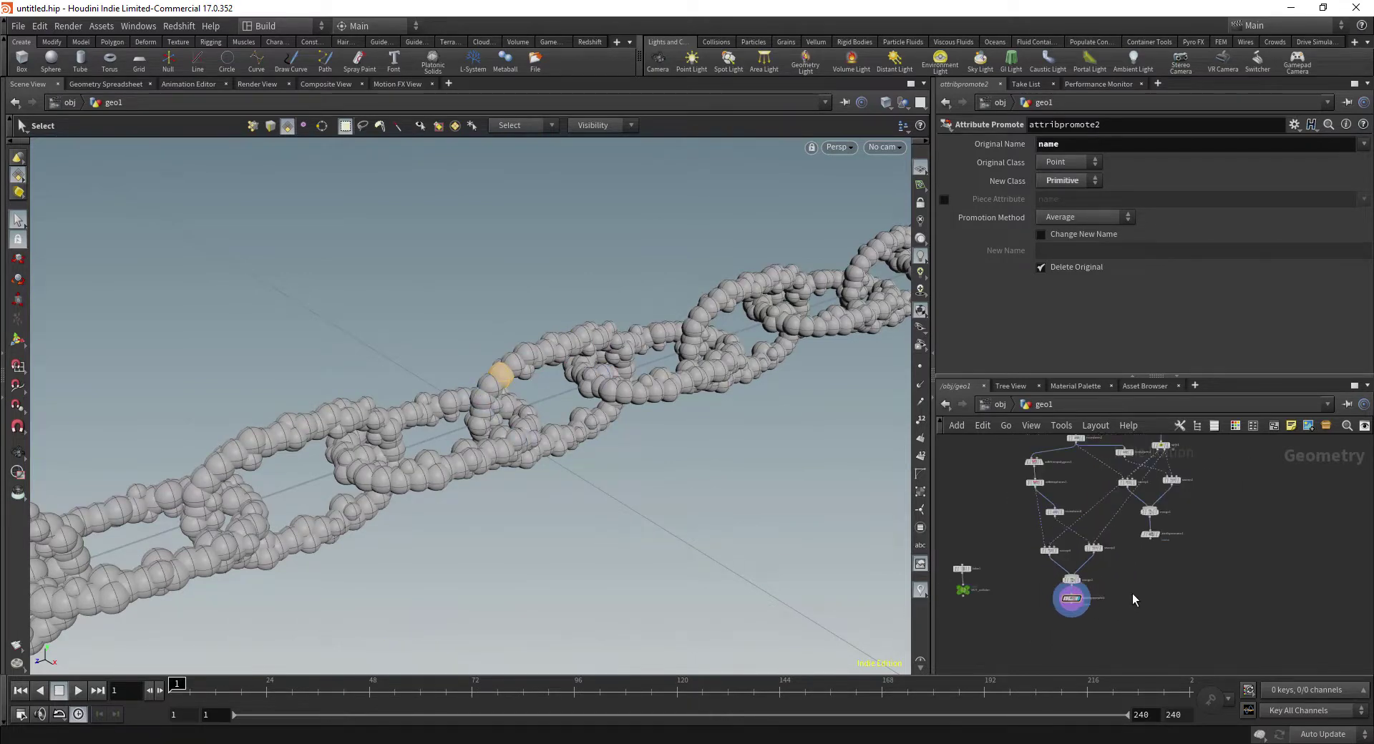
pyautogui.moveTo(1133, 593); pyautogui.dragTo(1074, 642, button='middle')
pyautogui.press('f')
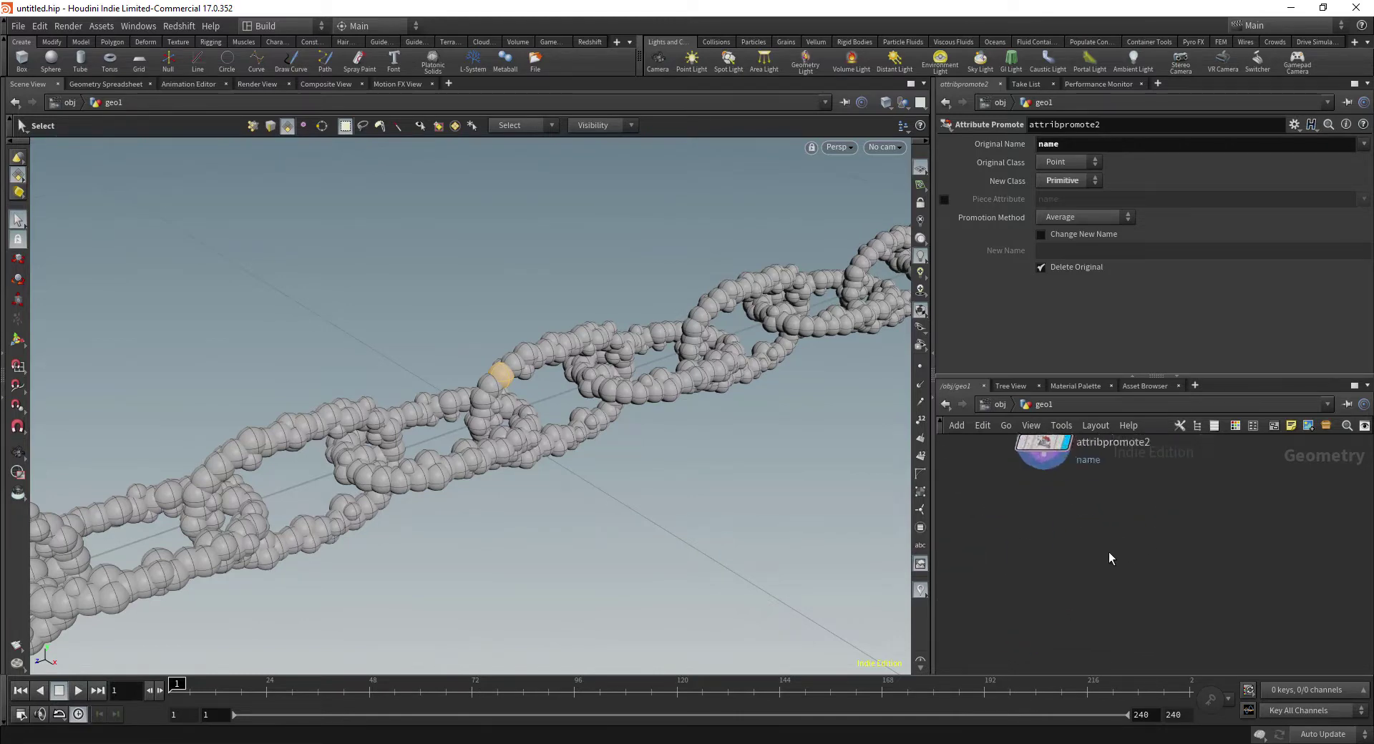
pyautogui.press('Tab')
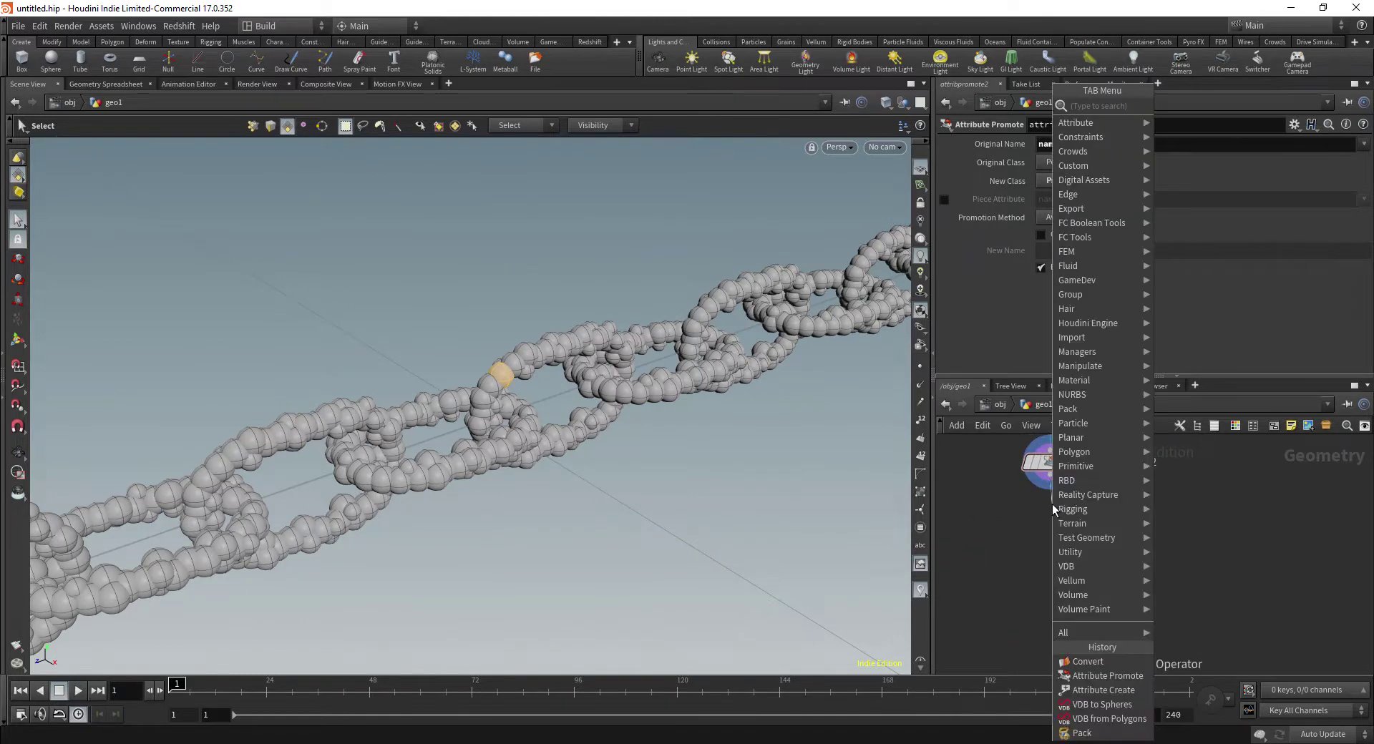
pyautogui.write('pack')
pyautogui.press('Return')
pyautogui.click(1073, 515)
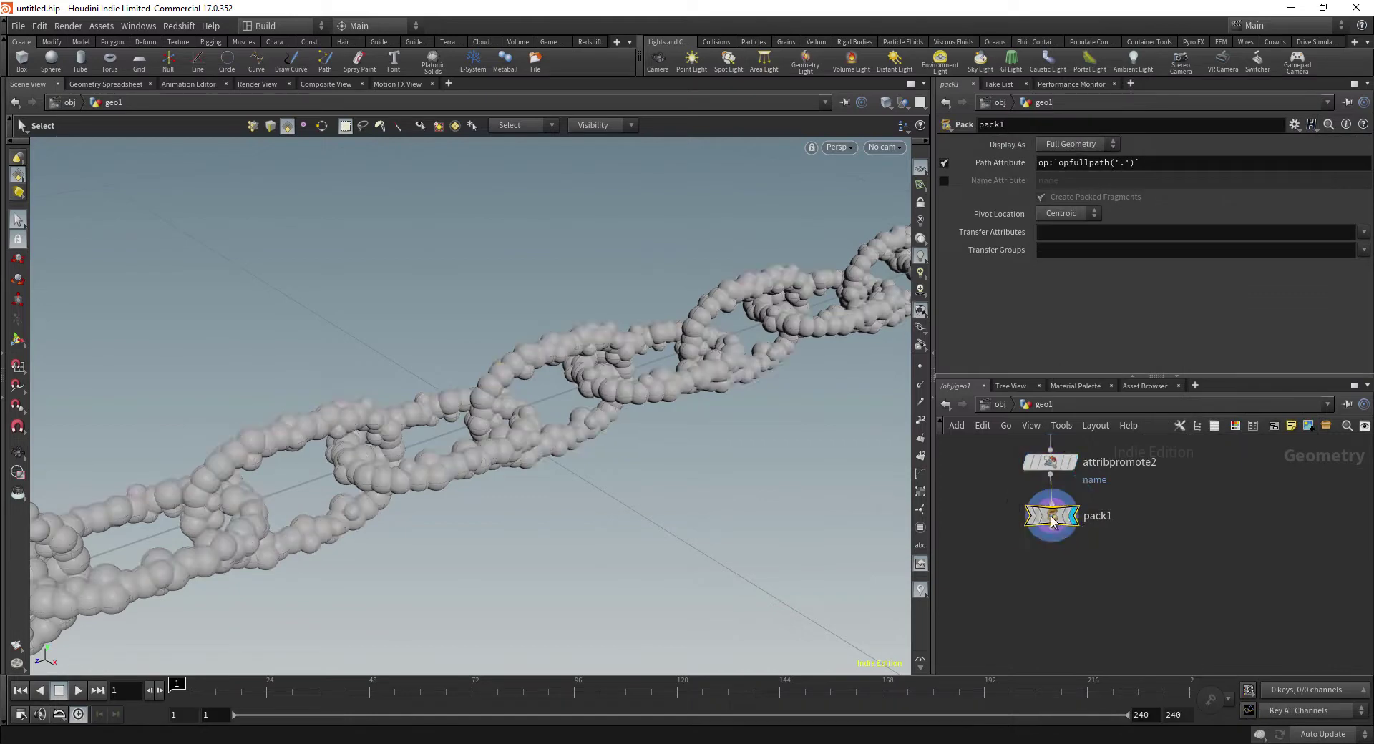
# Enable Name Attribute on the Pack node with name, and set Transfer Attributes to name
pyautogui.click(945, 181)
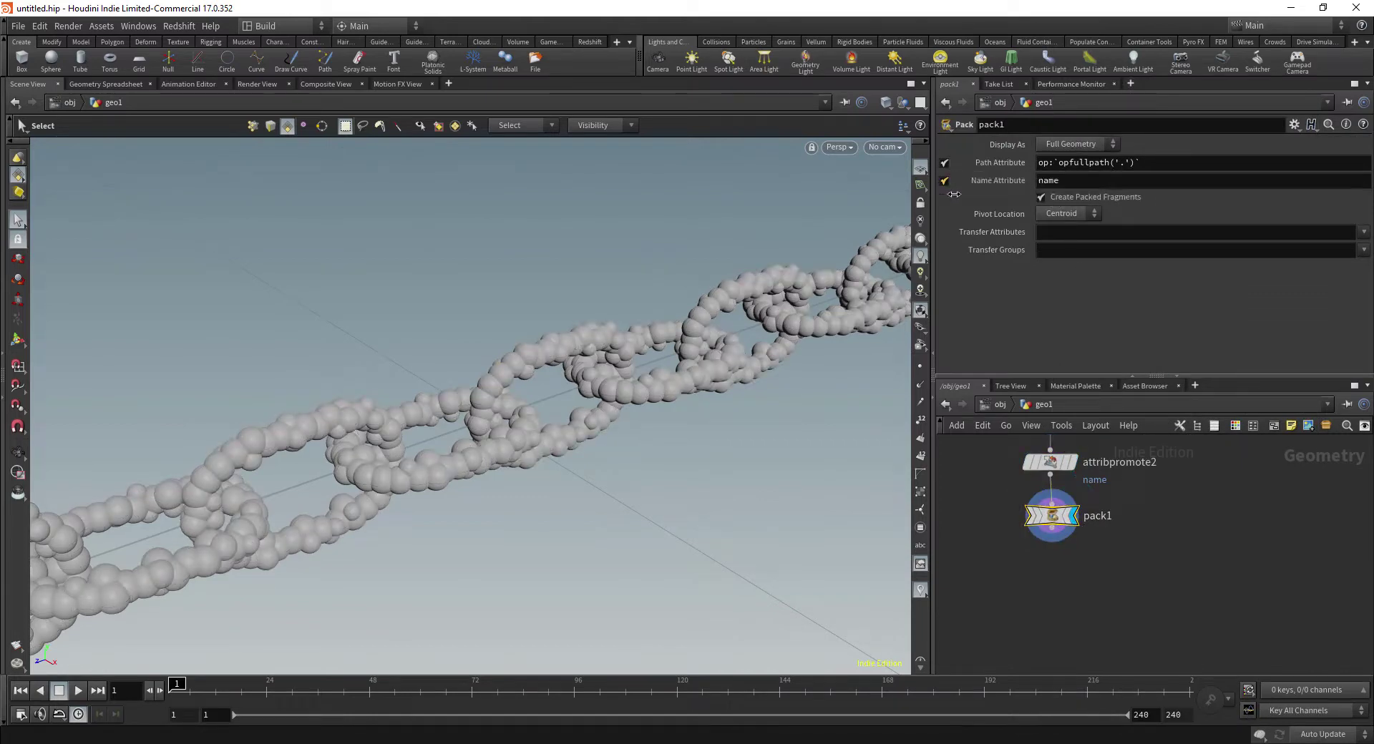
pyautogui.click(1048, 232)
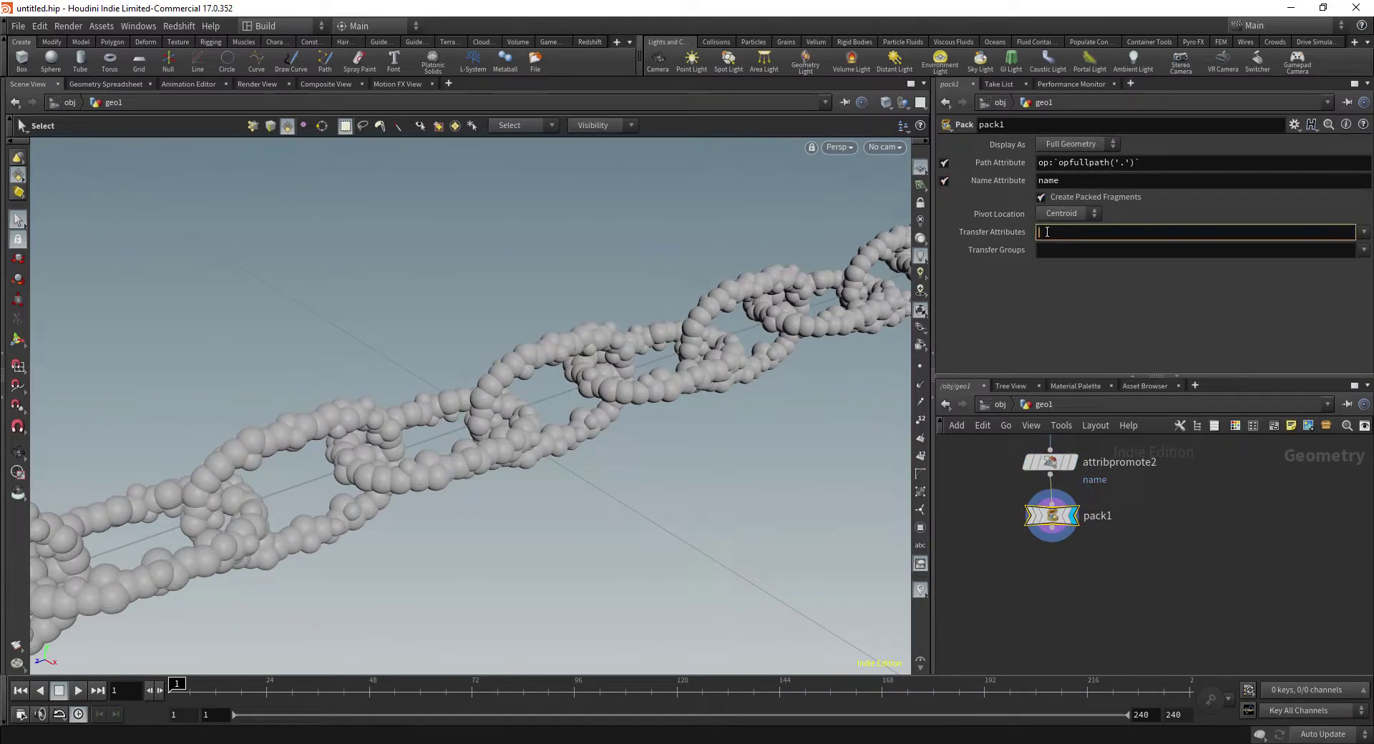
pyautogui.write('name')
pyautogui.press('Return')
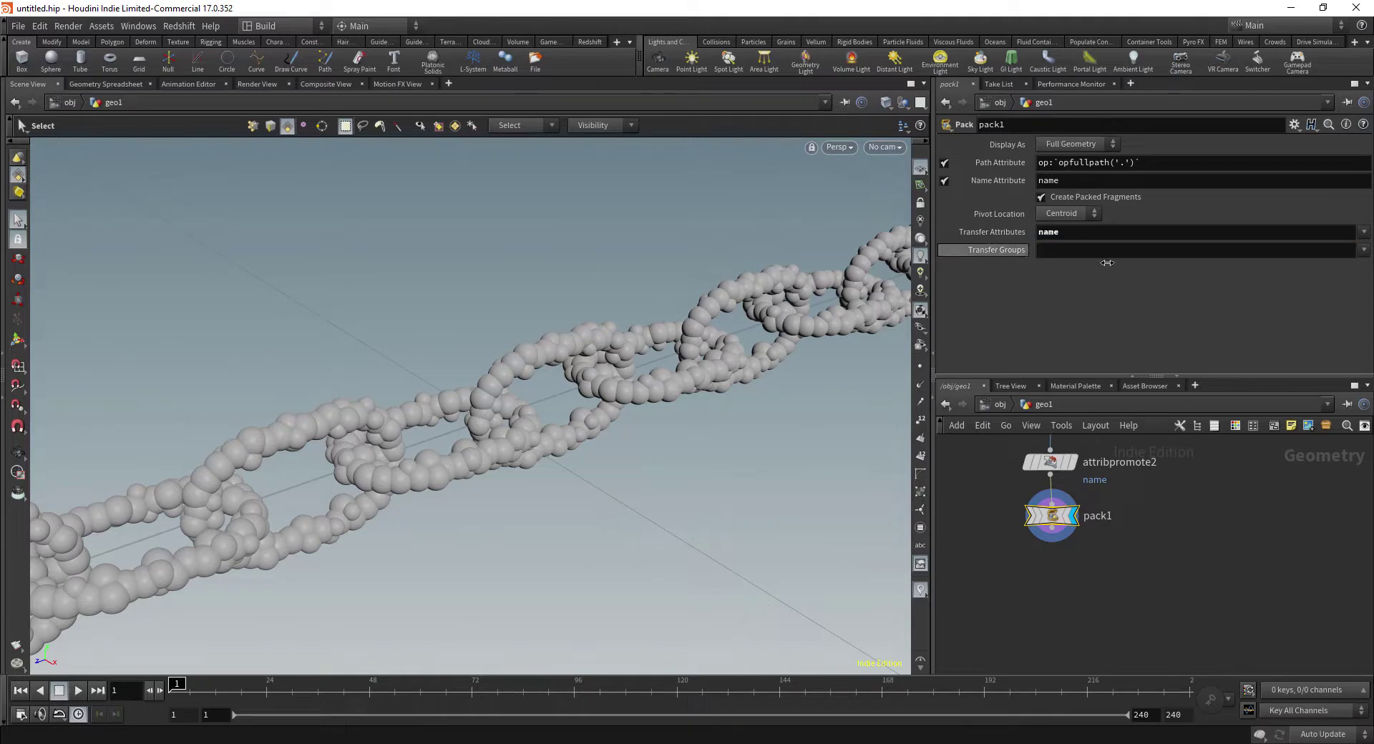
# Check the Pack node's info and examine its primitive names and full paths in the Geometry Spreadsheet
pyautogui.moveTo(1059, 520)
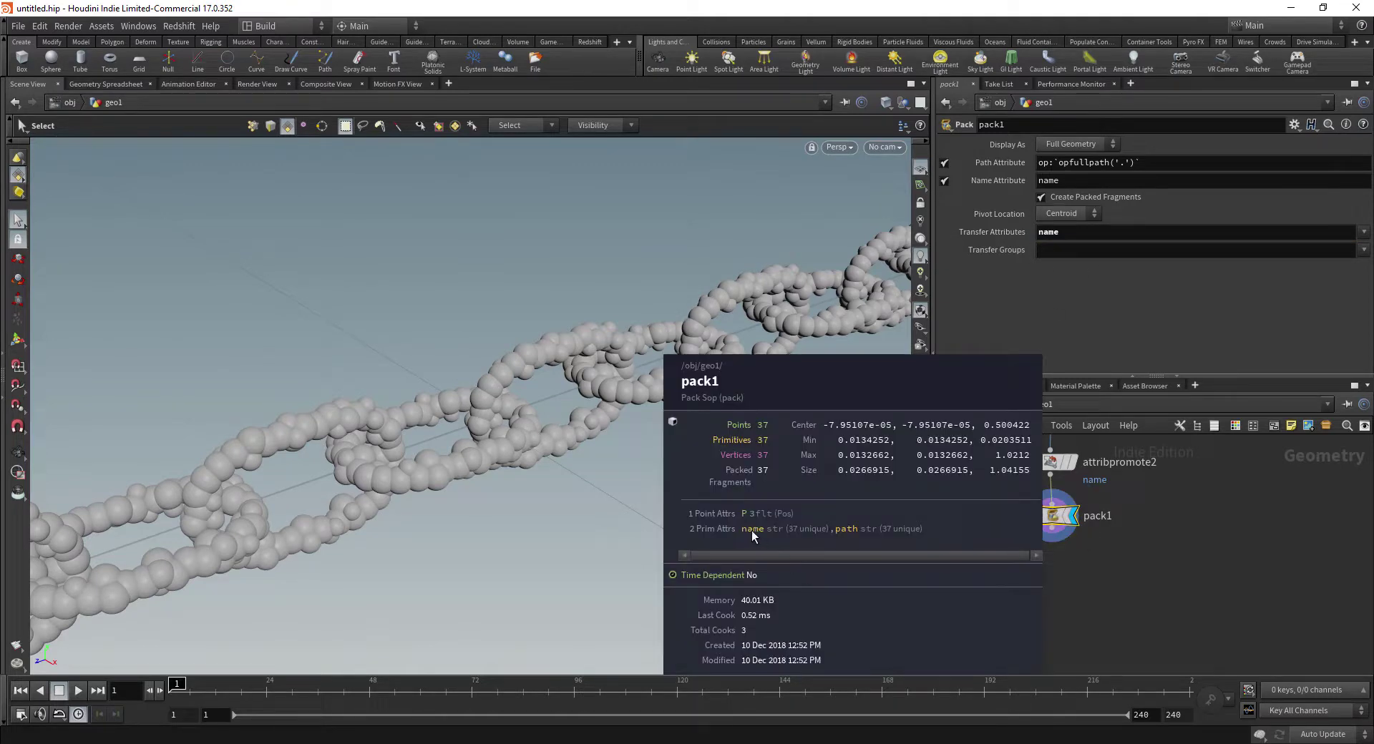
pyautogui.moveTo(811, 531); pyautogui.dragTo(823, 526, button='middle')
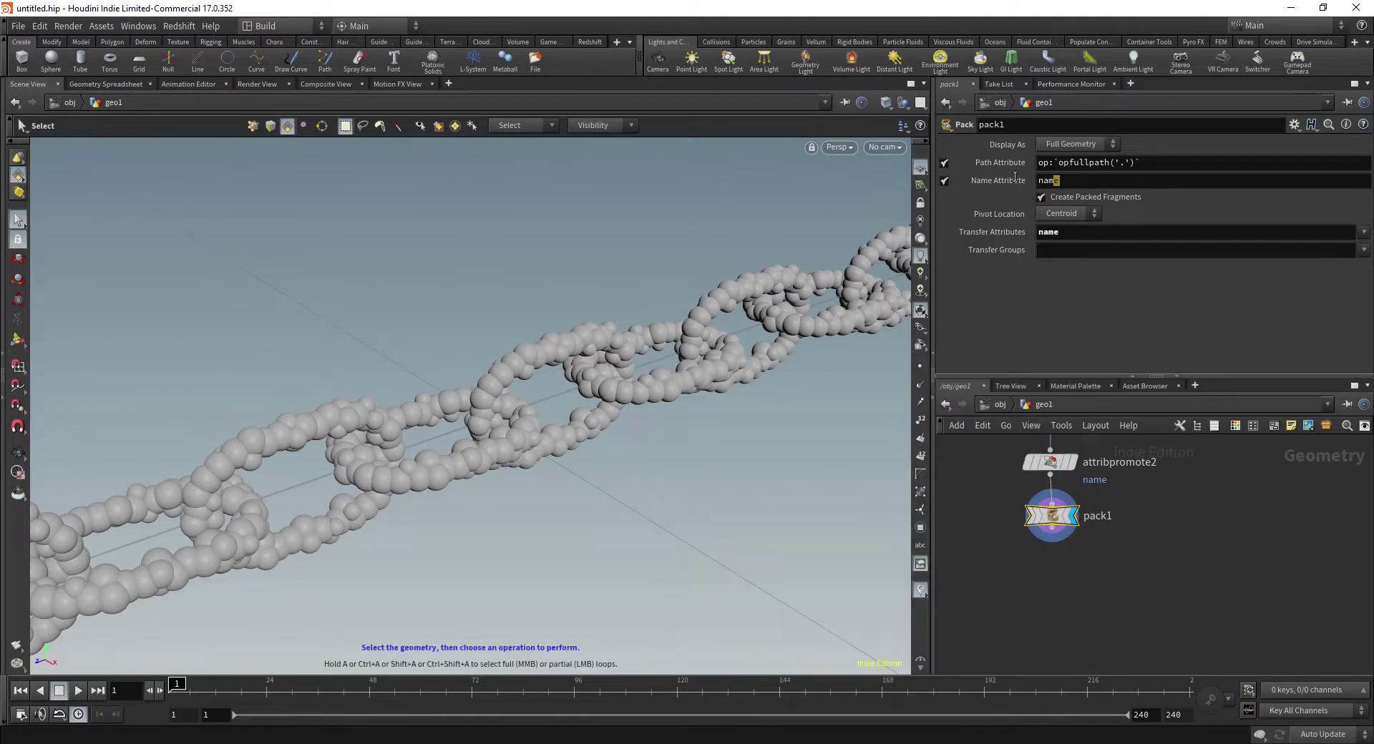
pyautogui.click(1057, 184)
pyautogui.click(108, 84)
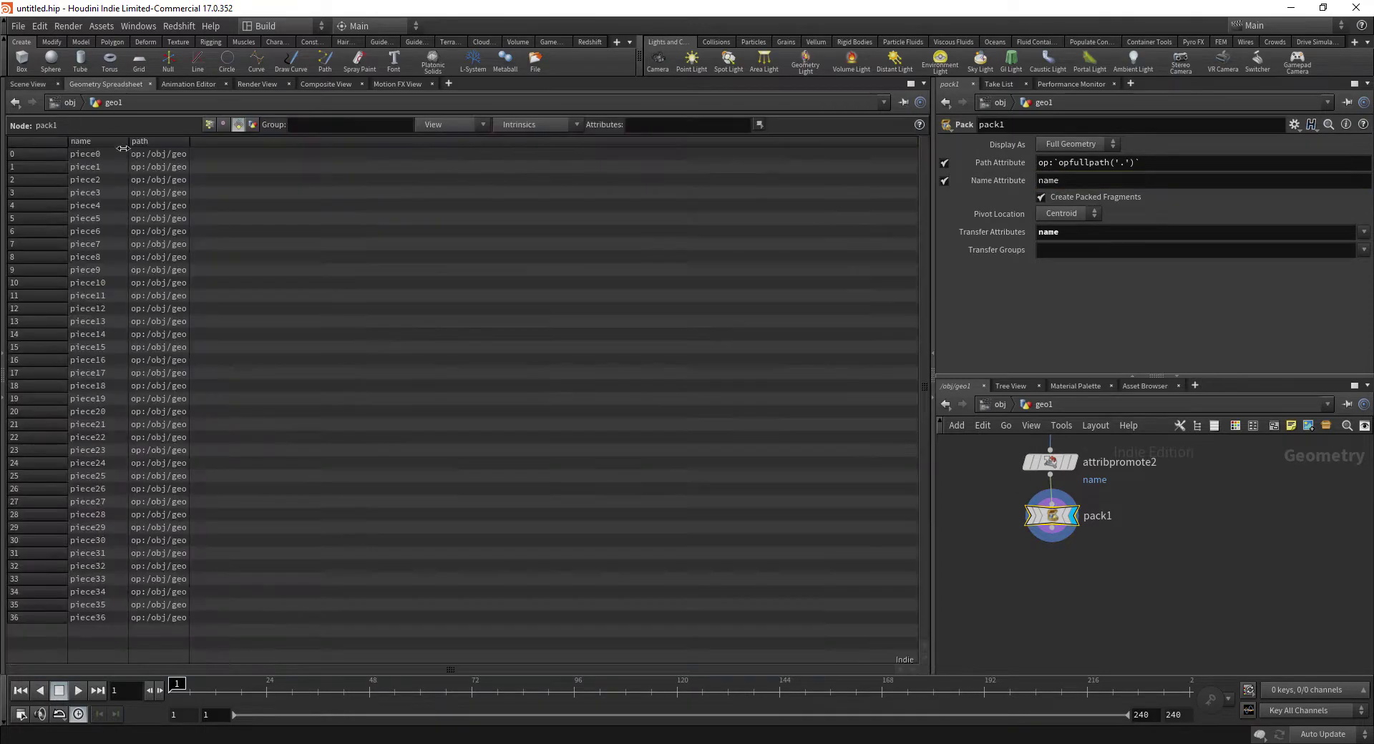
pyautogui.moveTo(198, 141); pyautogui.dragTo(486, 141)
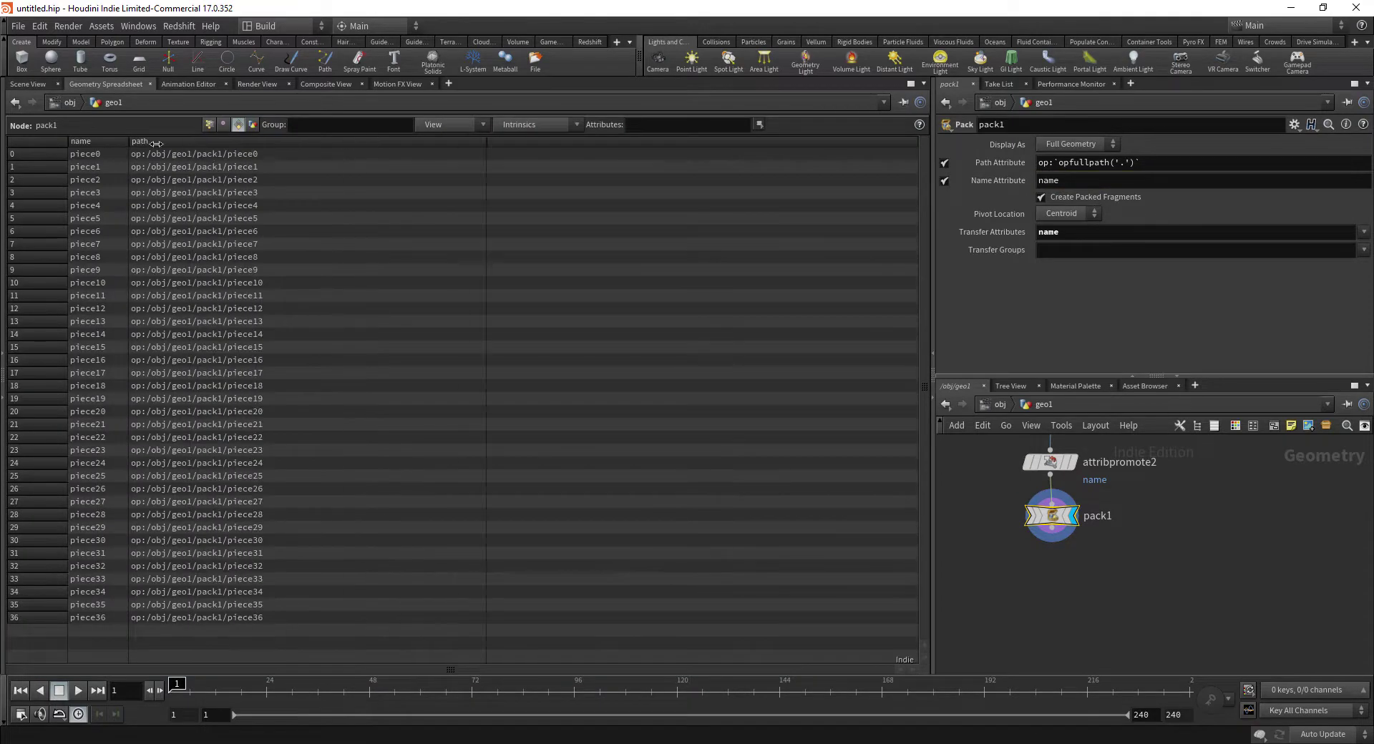
# Clear the Pack node's Transfer Attributes, turn off Name Attribute, and examine the full path in the spreadsheet
pyautogui.doubleClick(1049, 232)
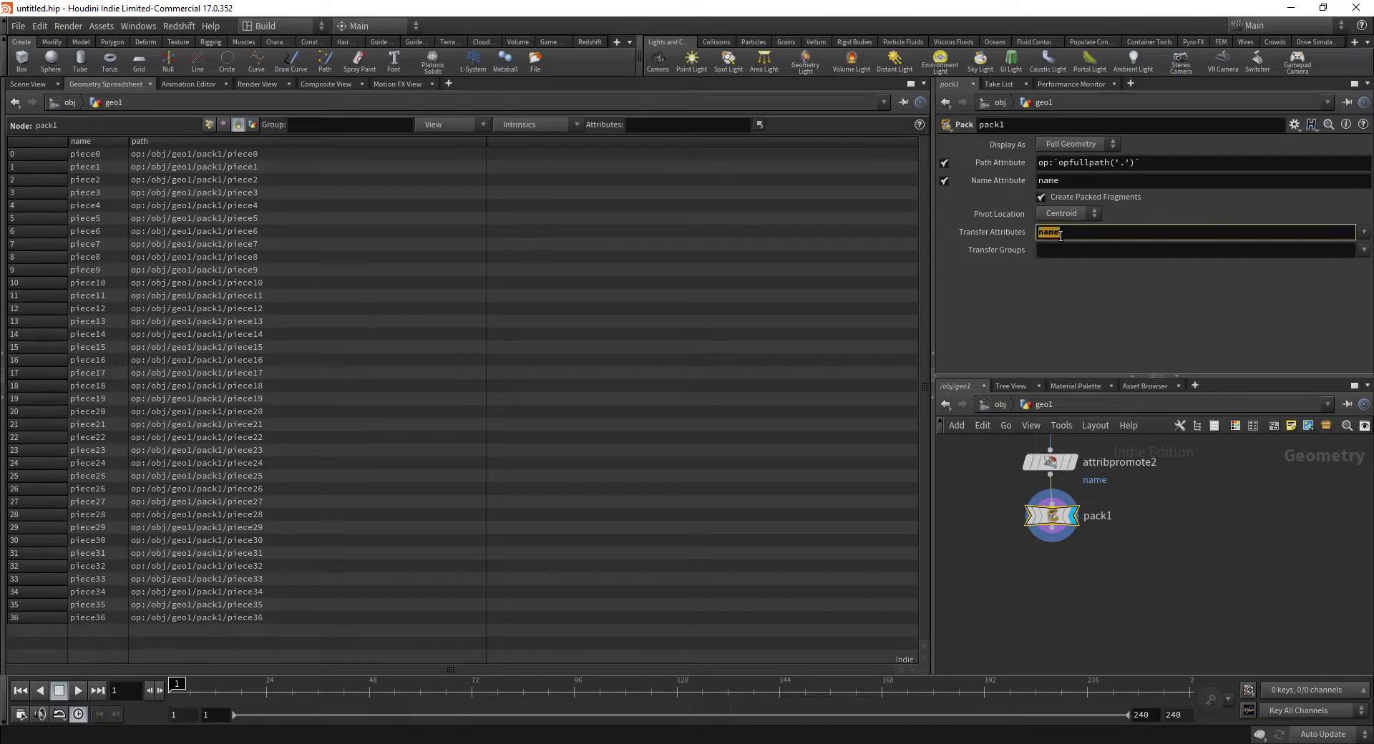
pyautogui.press('BackSpace')
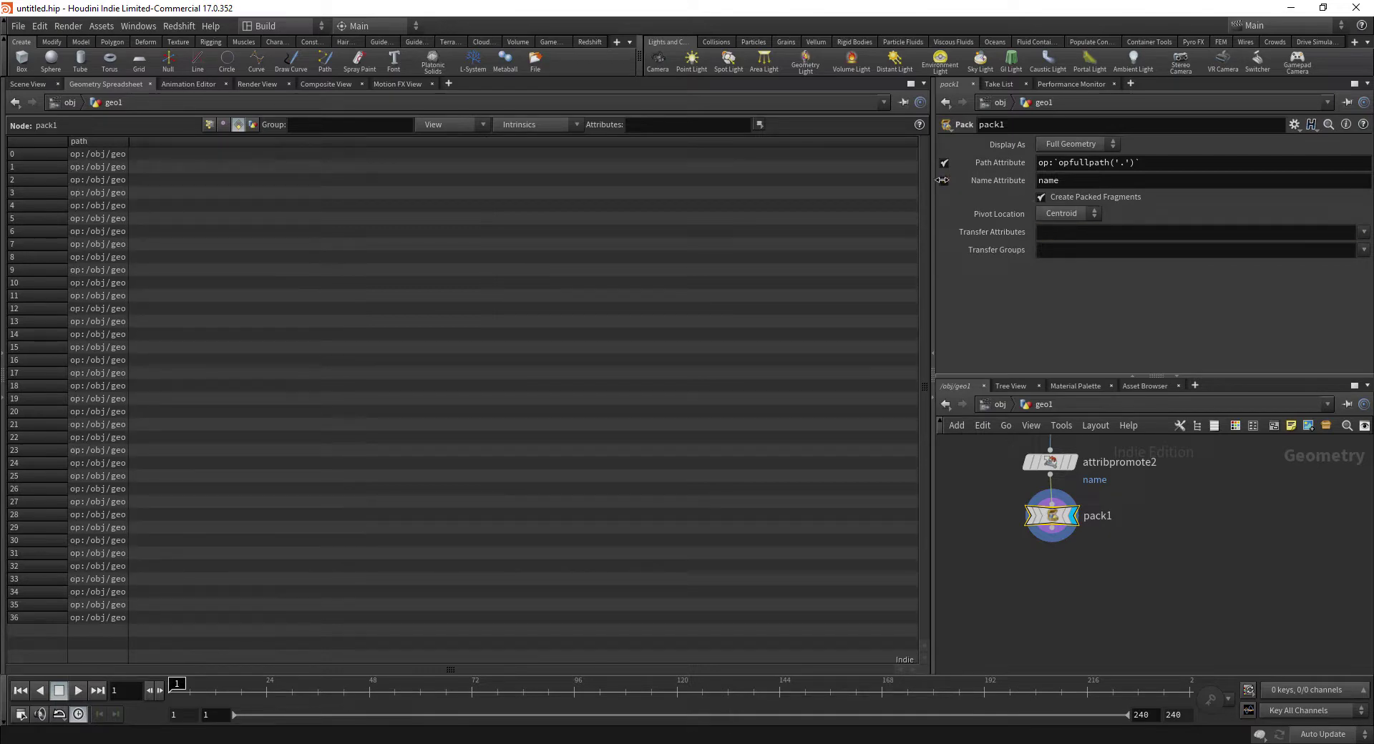
pyautogui.click(944, 181)
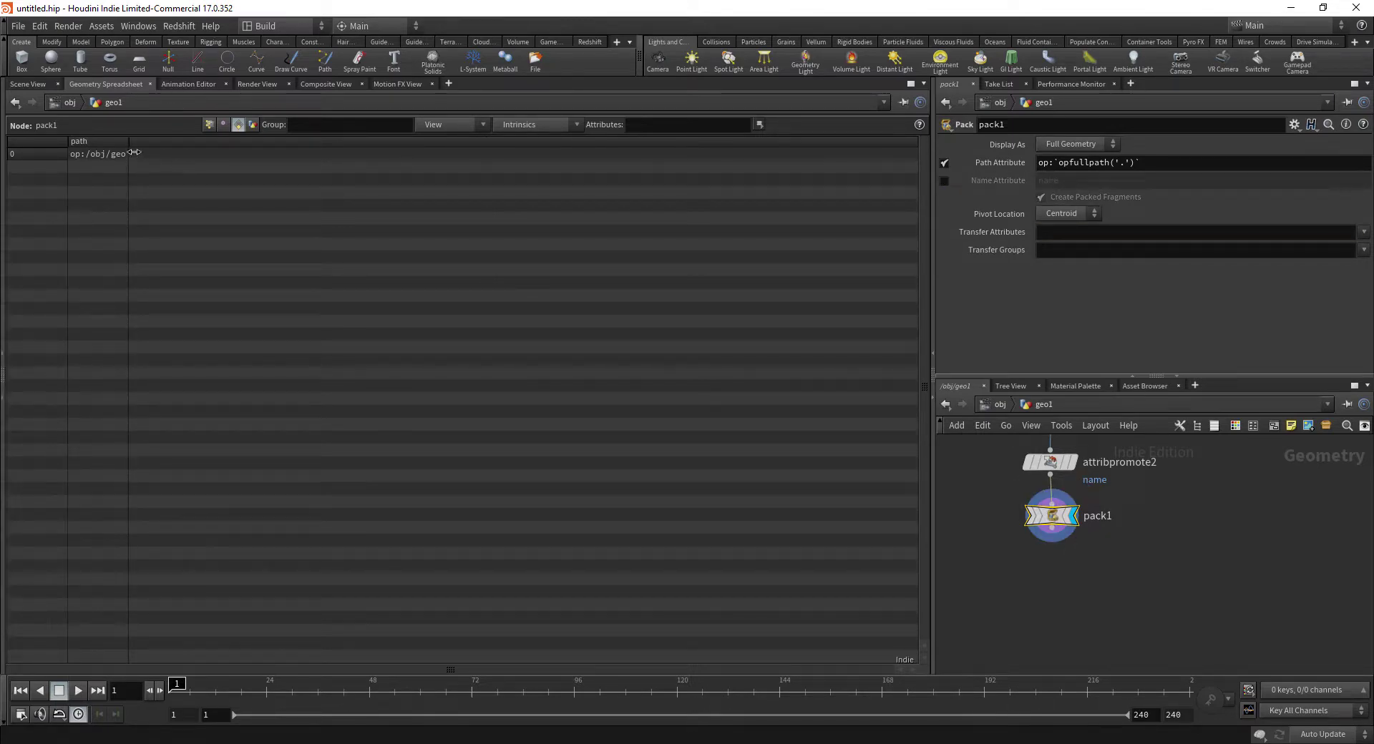
pyautogui.moveTo(130, 144); pyautogui.dragTo(288, 144)
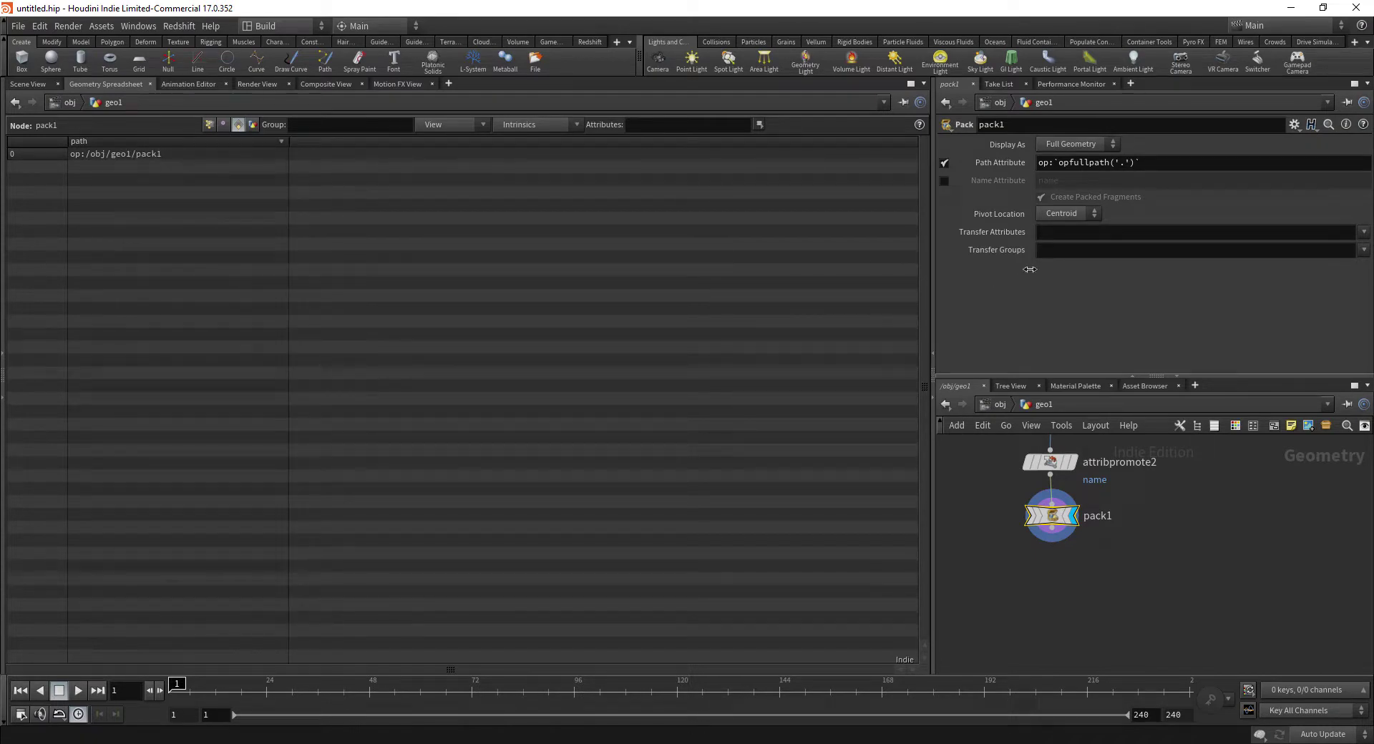
# Turn Name Attribute back on for the Pack node and check the node info of pack1 and attribpromote2
pyautogui.click(944, 181)
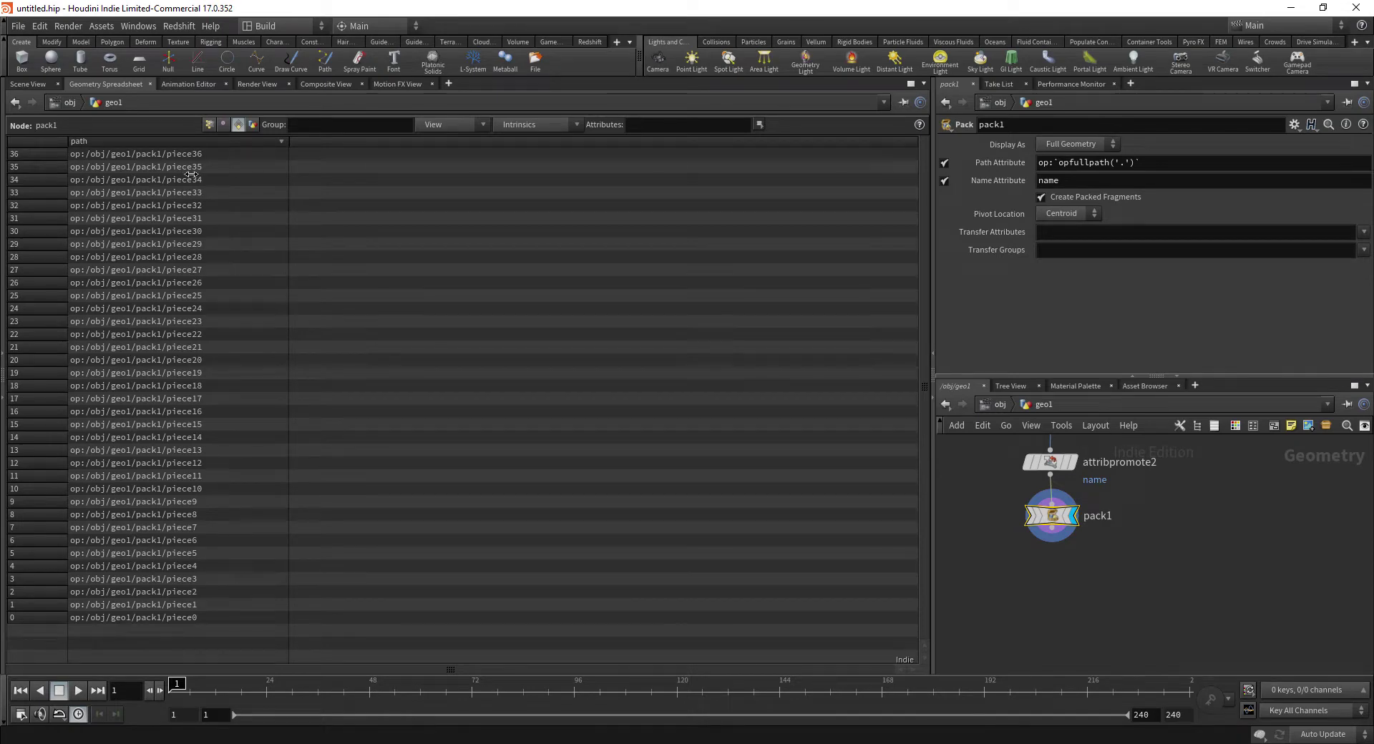
pyautogui.middleClick(1055, 516)
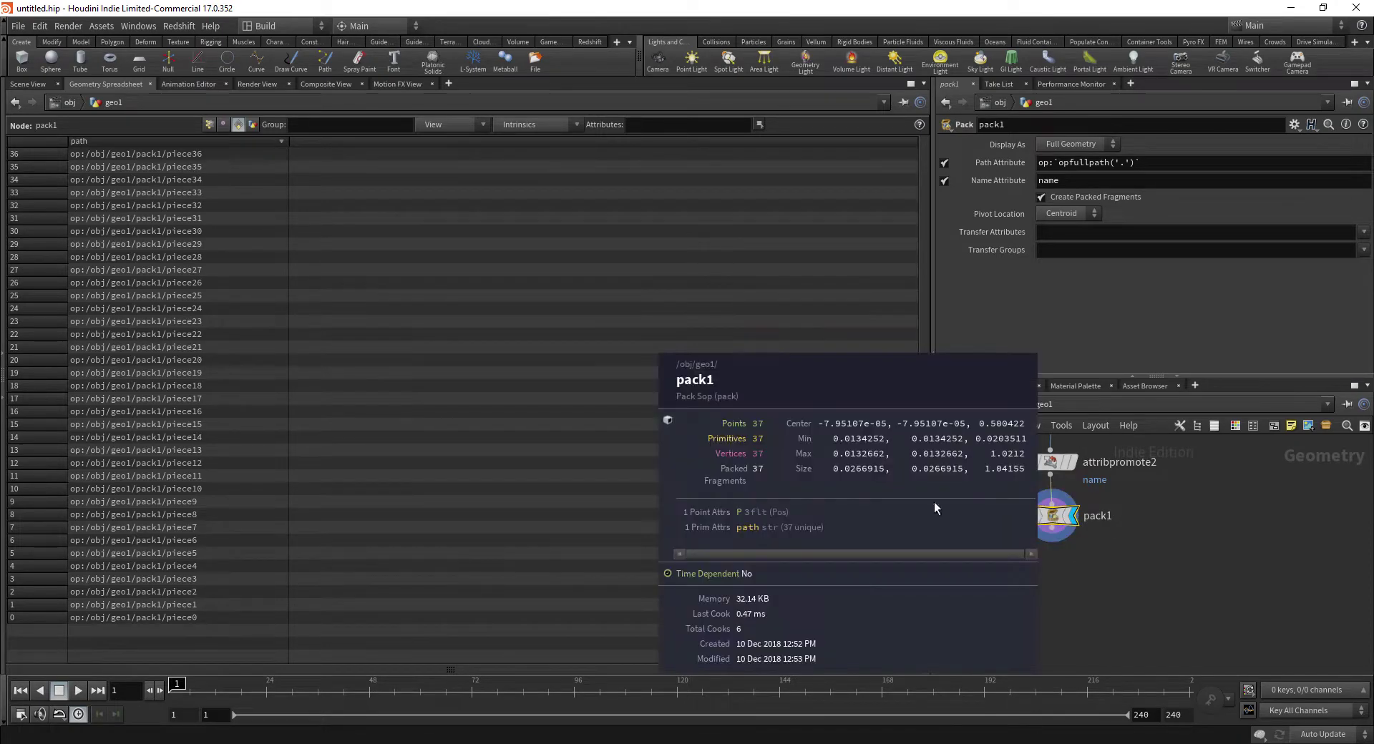
pyautogui.click(1072, 463)
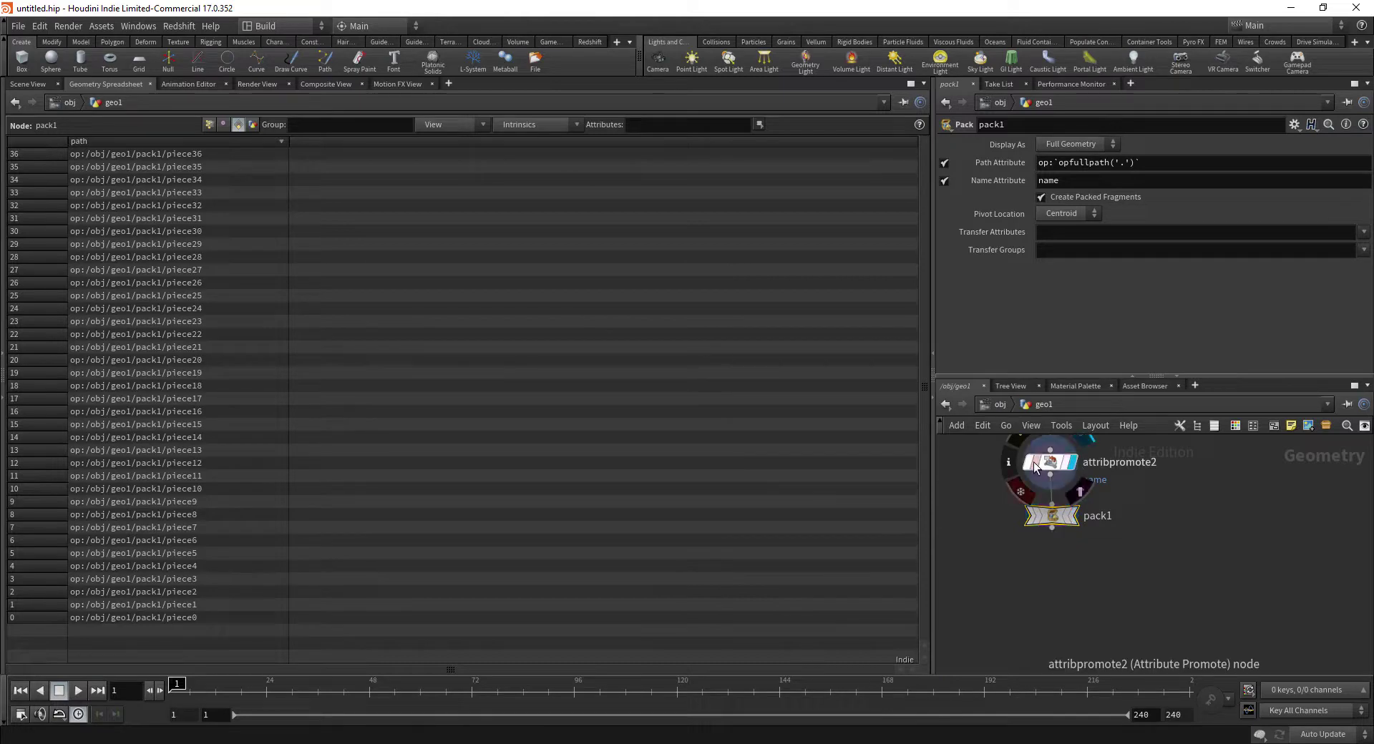
pyautogui.middleClick(1058, 464)
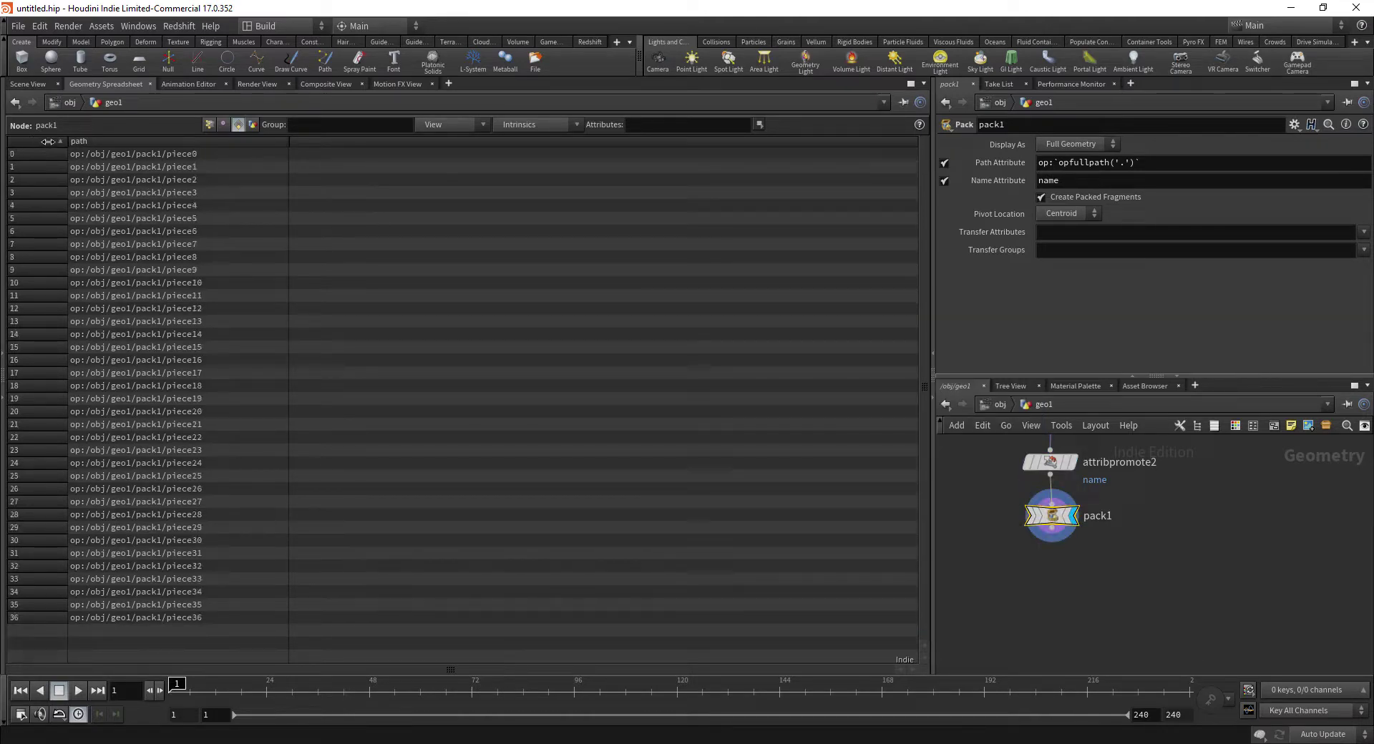
# Sort the spreadsheet rows by ascending primitive number and set the Pack node's Transfer Attributes to name
pyautogui.click(43, 143)
pyautogui.click(1364, 232)
pyautogui.click(1352, 246)
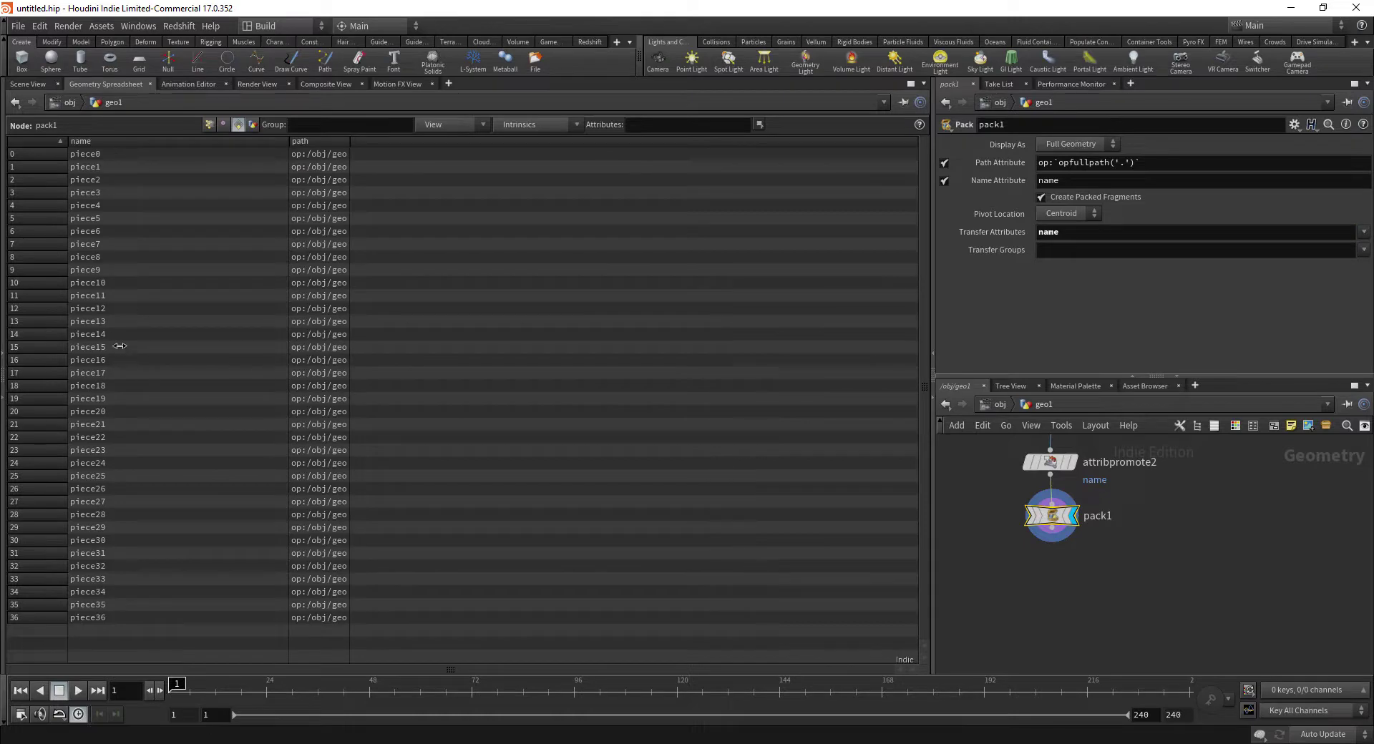
# Narrow the spreadsheet's name column and inspect the packed chain in the 3D scene view
pyautogui.moveTo(286, 146); pyautogui.dragTo(134, 429)
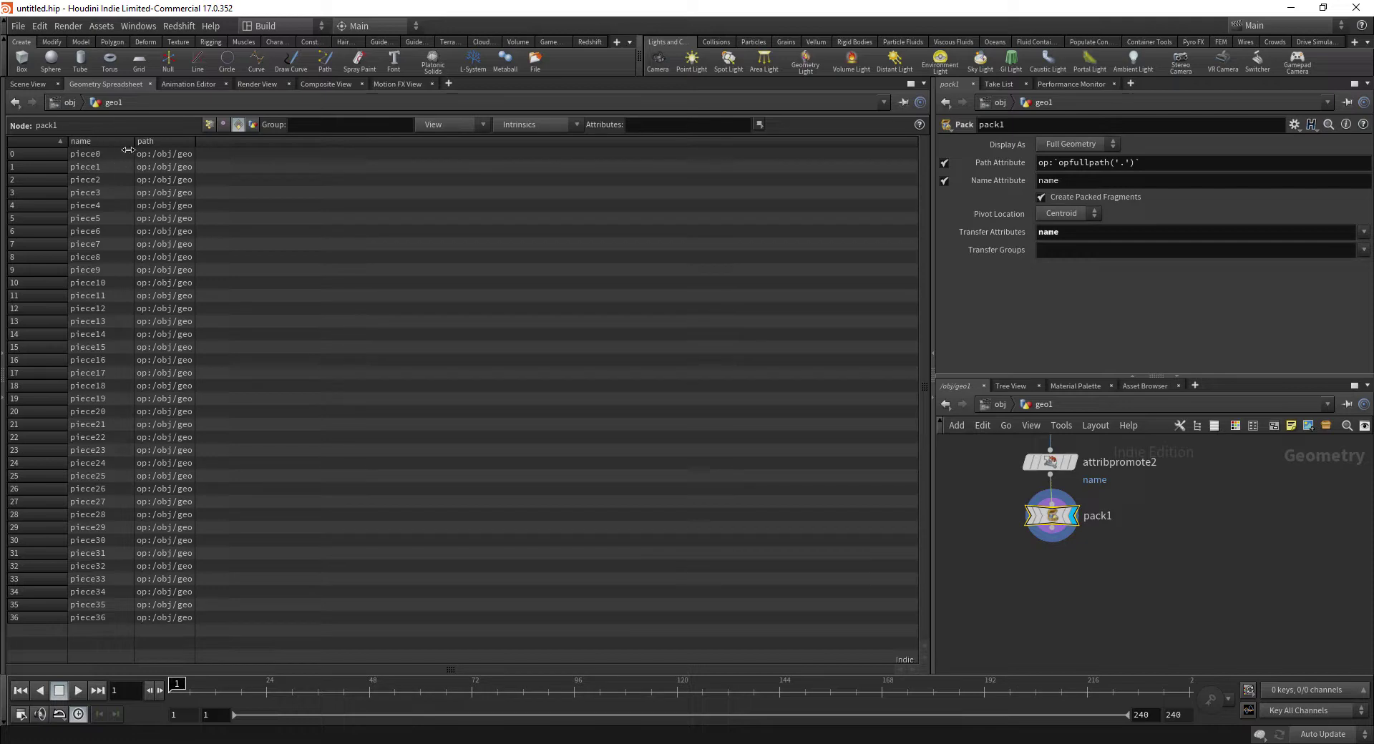
pyautogui.click(32, 84)
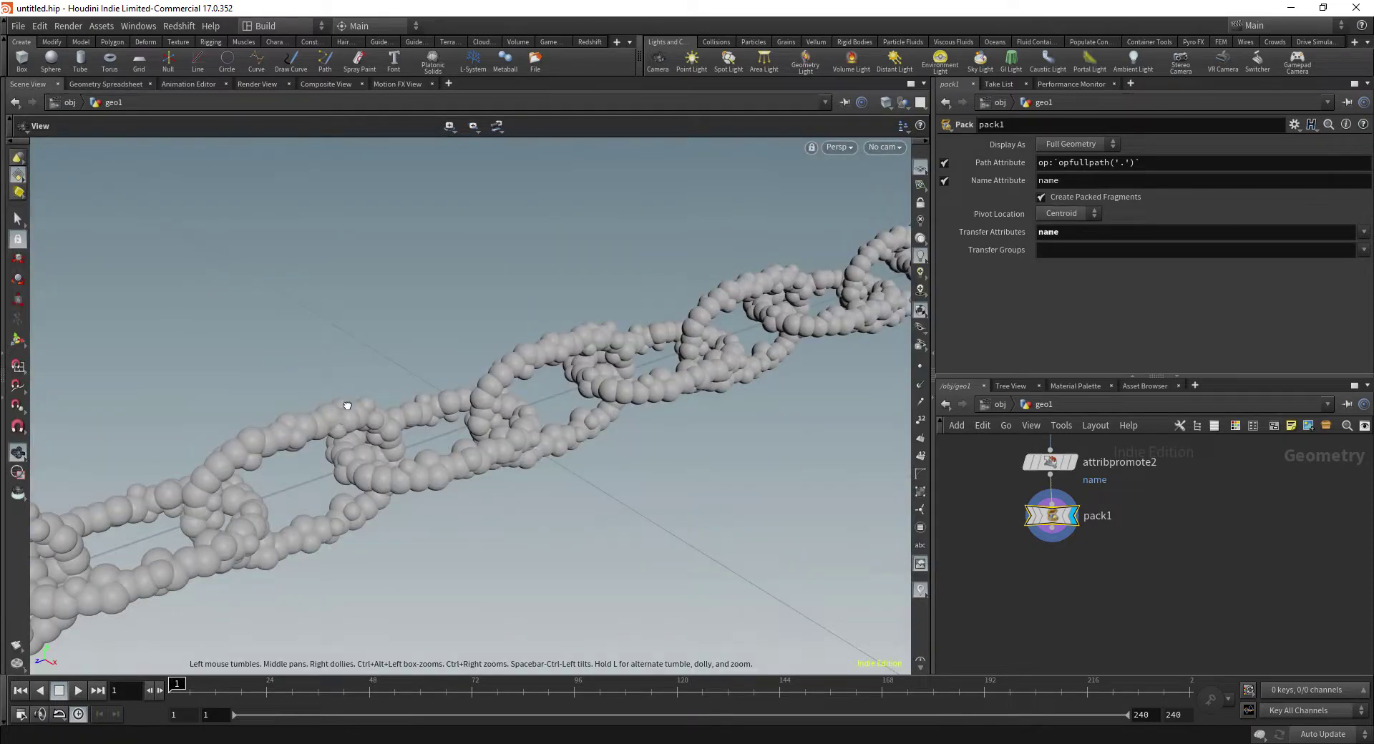
pyautogui.moveTo(347, 406); pyautogui.dragTo(345, 384)
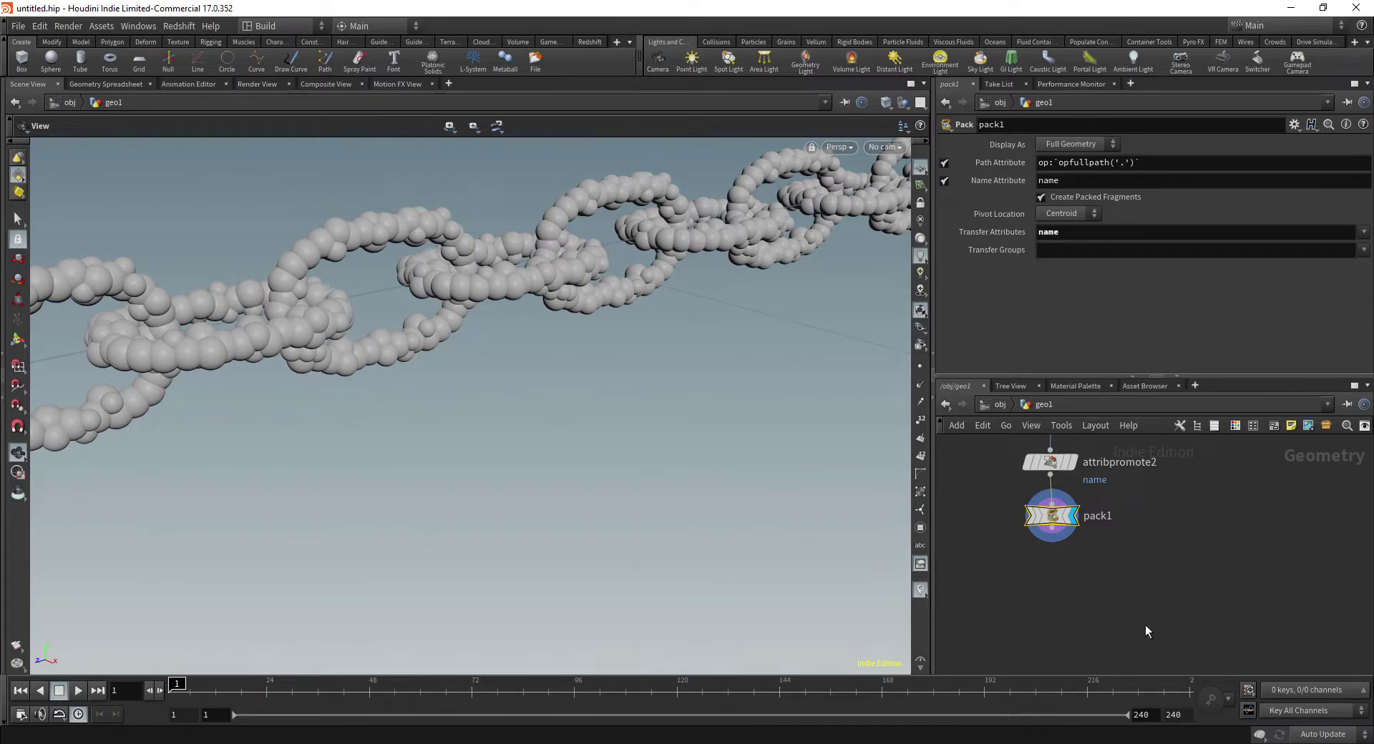
# Add a DOP Network below pack1, fed by the packed chain, and go inside it
pyautogui.click(1051, 538)
pyautogui.press('Tab')
pyautogui.write('dopn')
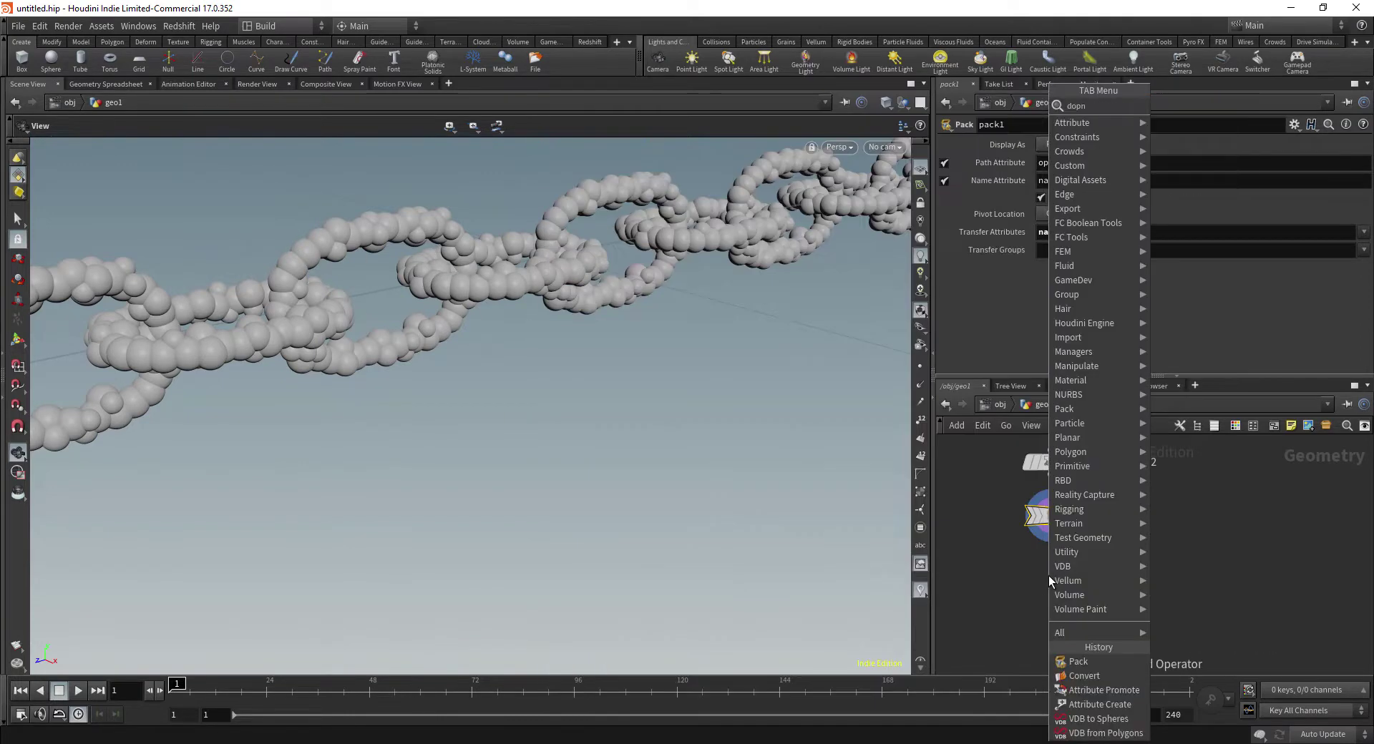
pyautogui.press('Return')
pyautogui.click(1049, 576)
pyautogui.doubleClick(1049, 576)
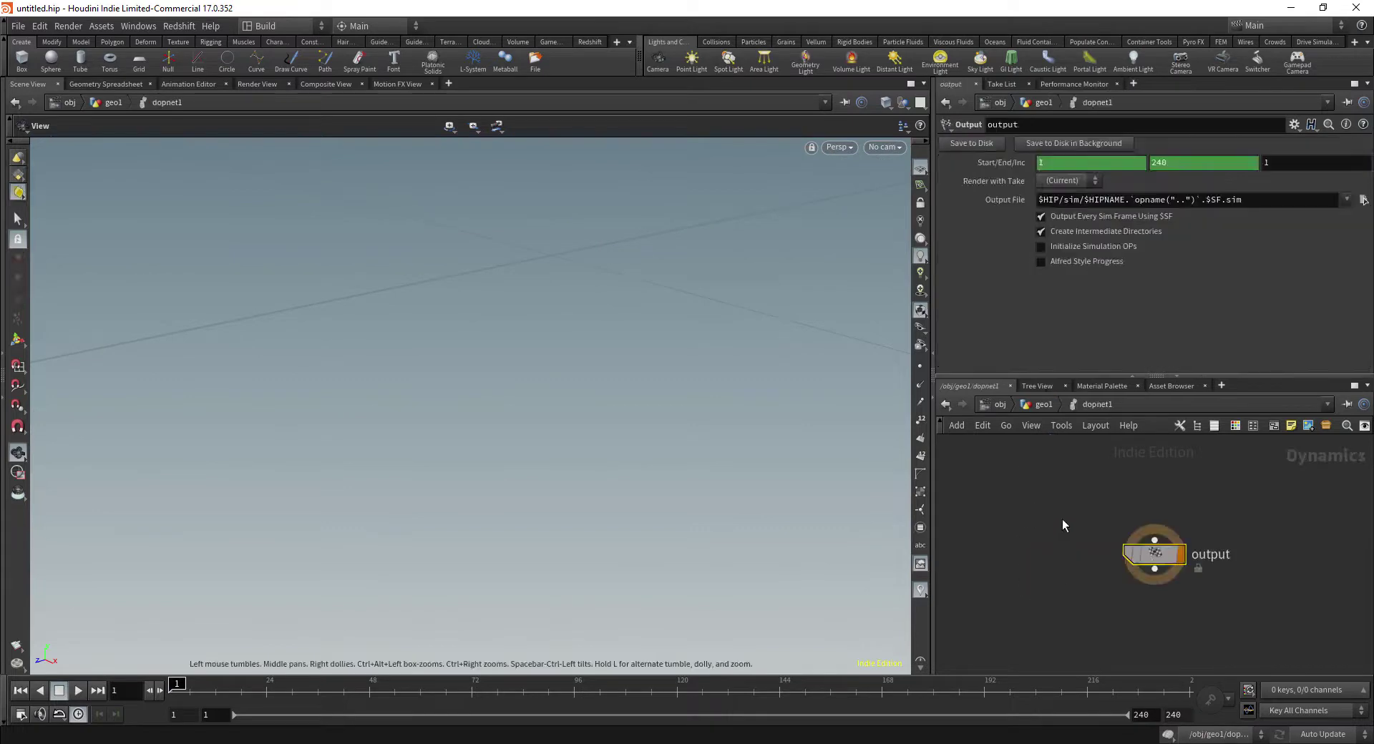
# Add a Gravity Force node and wire it directly above the output node
pyautogui.press('Tab')
pyautogui.write('gravity')
pyautogui.press('Return')
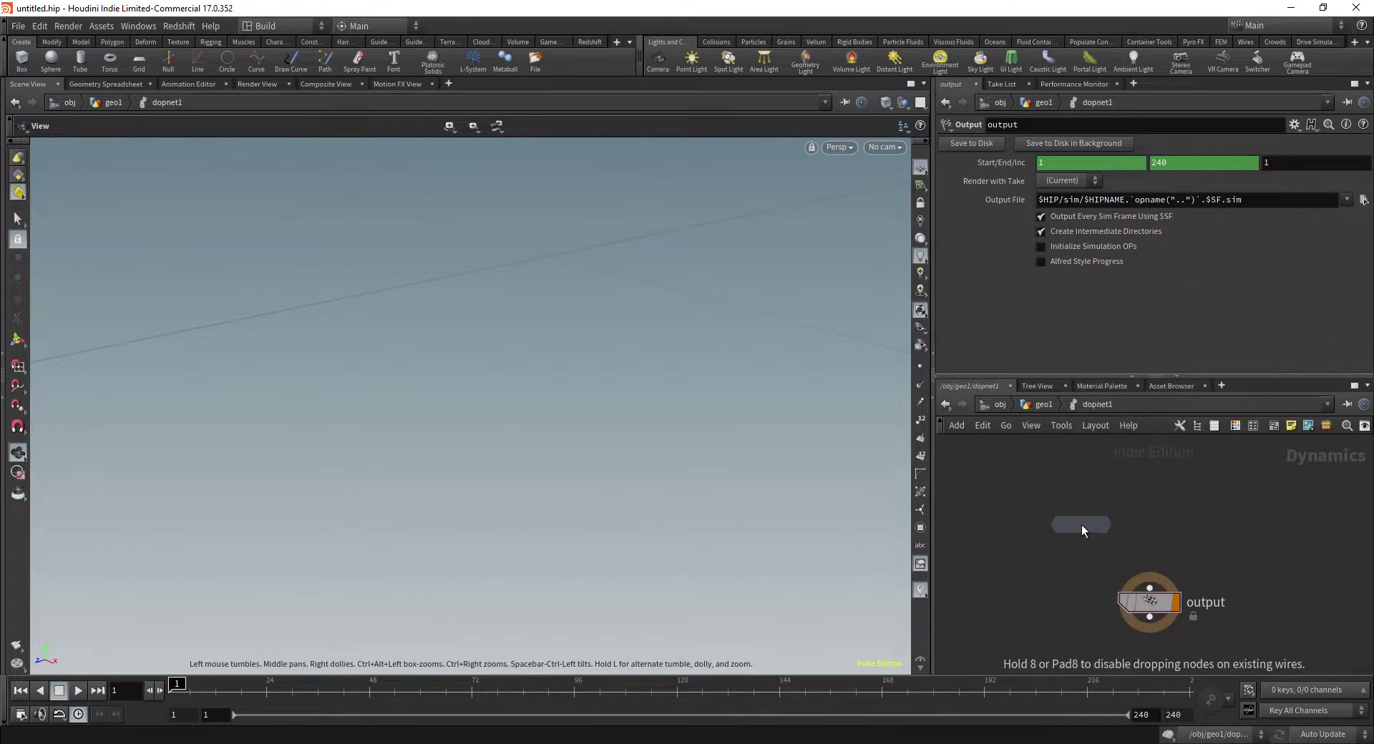
pyautogui.click(1081, 527)
pyautogui.moveTo(1081, 538); pyautogui.dragTo(1149, 529)
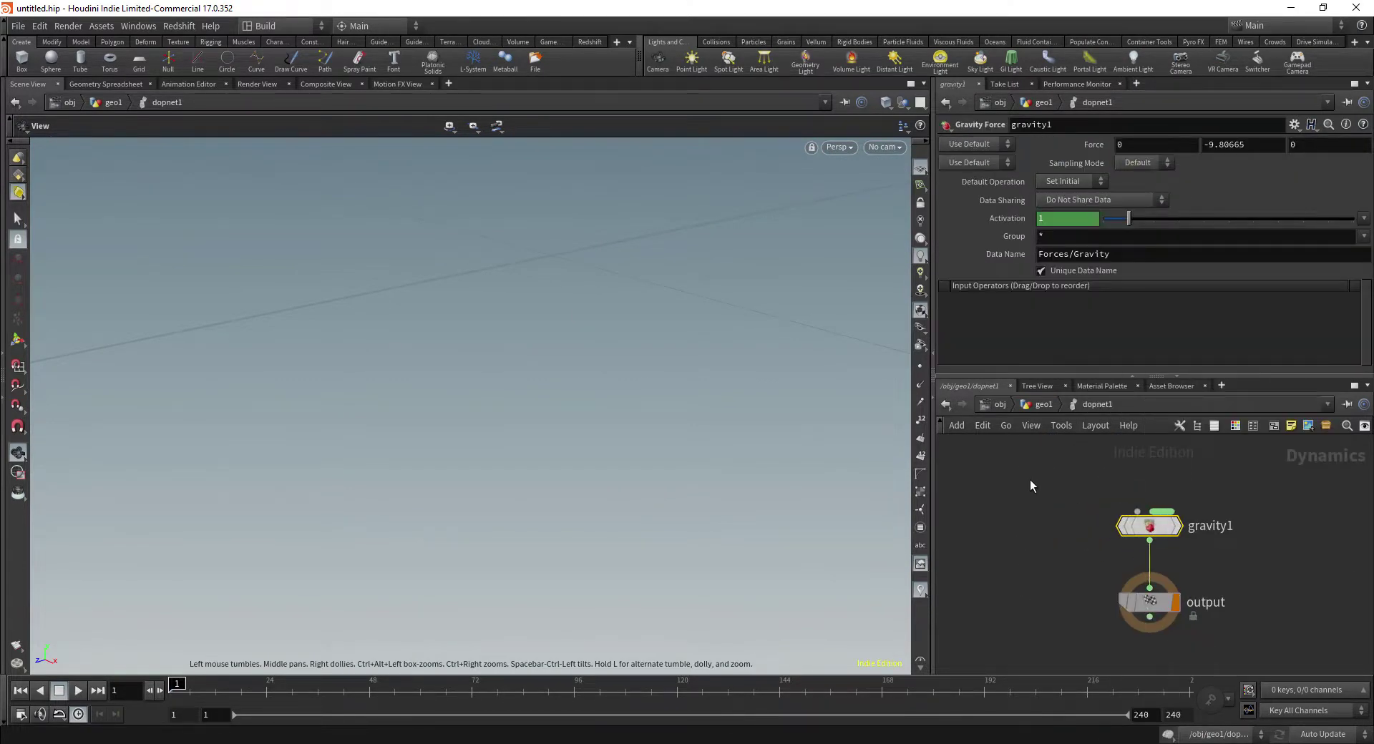
# Add a Rigid Body Solver and wire its output into the first input of gravity1
pyautogui.press('Tab')
pyautogui.write('rigid')
pyautogui.press('Return')
pyautogui.click(1028, 481)
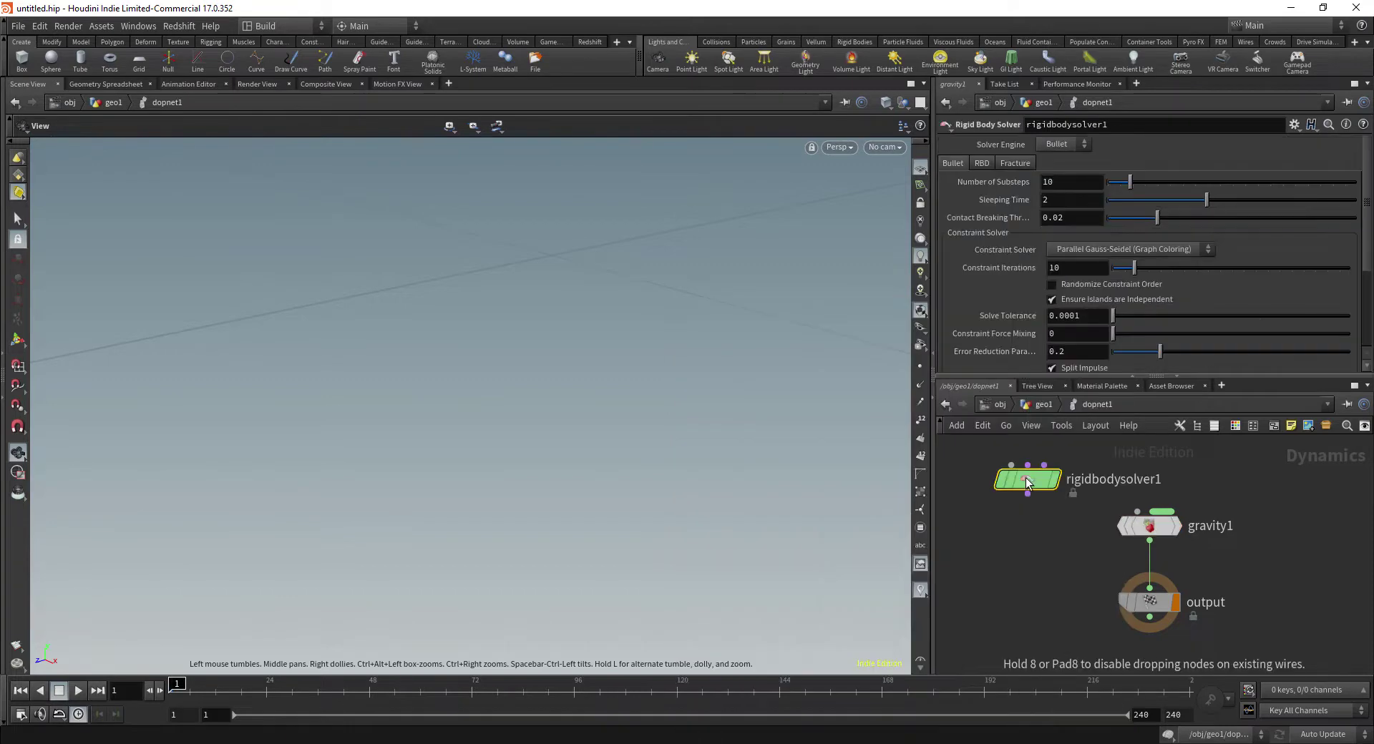
pyautogui.moveTo(1029, 481); pyautogui.dragTo(1109, 450)
pyautogui.click(1108, 464)
pyautogui.click(1137, 511)
pyautogui.click(1137, 511)
pyautogui.moveTo(1037, 517); pyautogui.dragTo(1050, 612, button='middle')
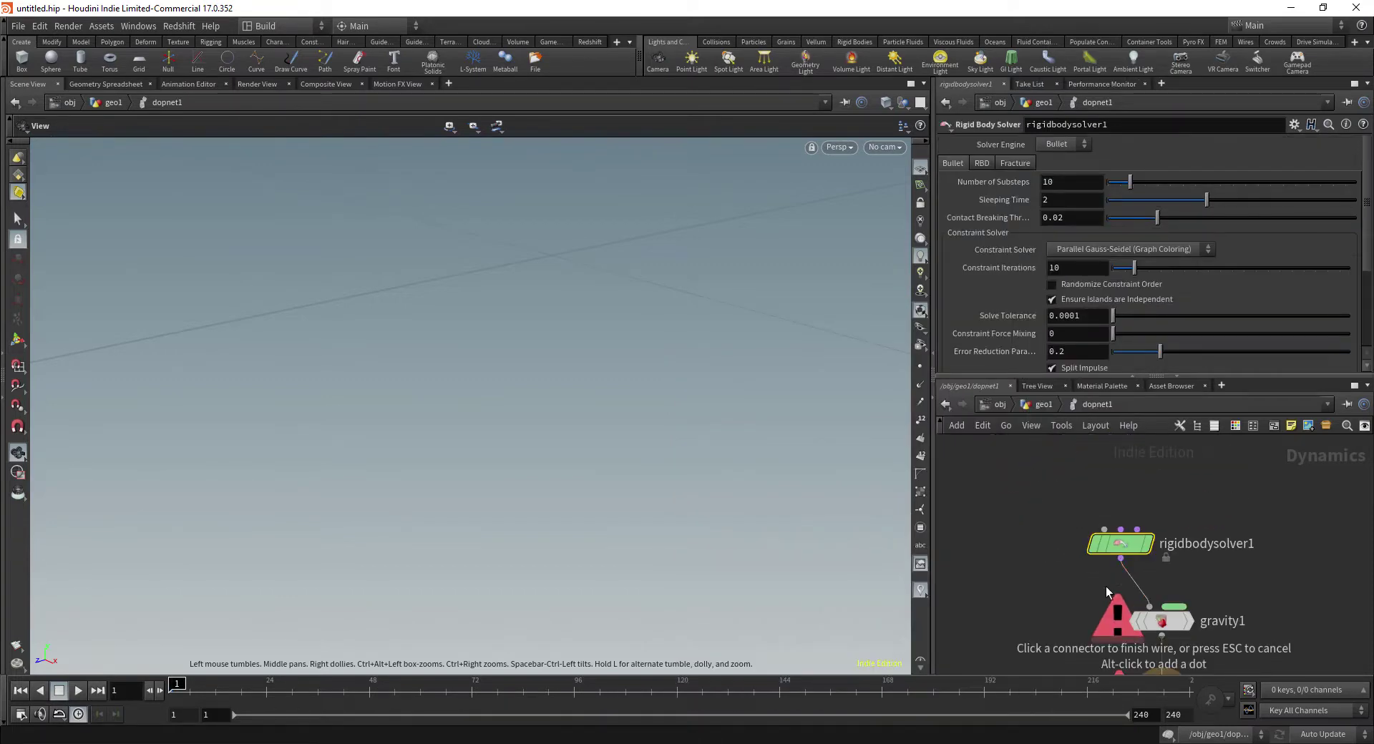
pyautogui.press('Escape')
# Add an RBD Packed Object and wire it into the solver's first input
pyautogui.press('Tab')
pyautogui.write('pack')
pyautogui.press('Return')
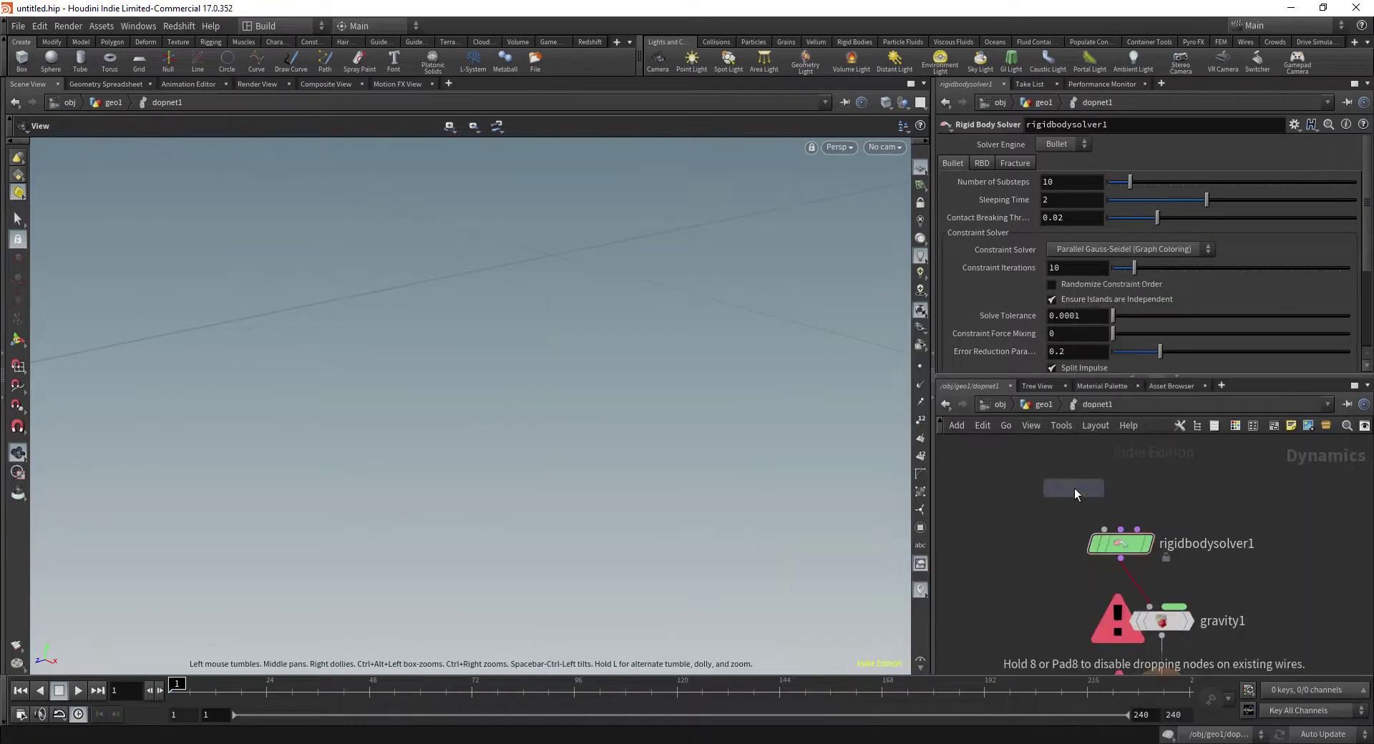
pyautogui.click(1076, 475)
pyautogui.click(1076, 489)
pyautogui.click(1104, 529)
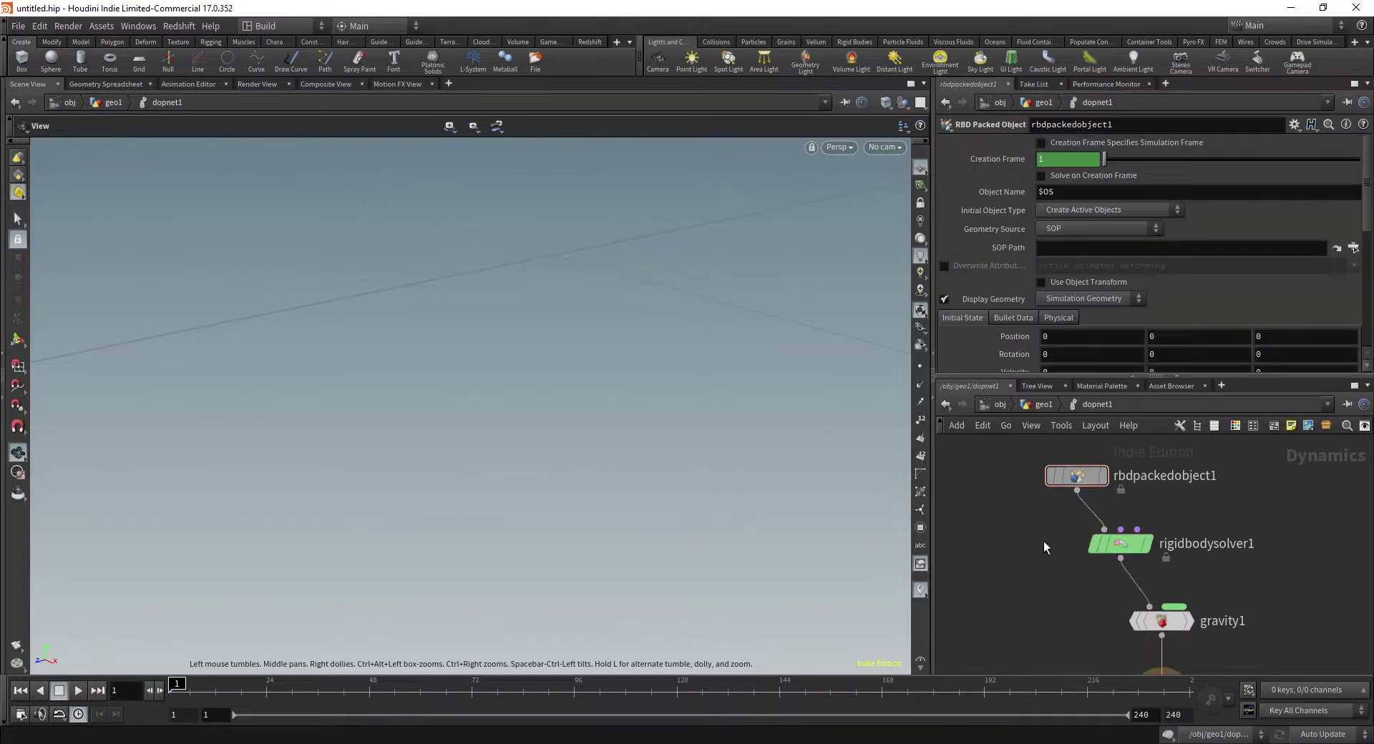
# Go up to geo1, review the OUT_collider tube and the packed chain, and return inside dopnet1
pyautogui.press('u')
pyautogui.moveTo(978, 541); pyautogui.dragTo(1119, 581, button='middle')
pyautogui.scroll(-3, 1119, 580)
pyautogui.moveTo(1032, 578); pyautogui.dragTo(1084, 608)
pyautogui.click(1102, 591)
pyautogui.moveTo(479, 456); pyautogui.dragTo(518, 375)
pyautogui.click(1180, 568)
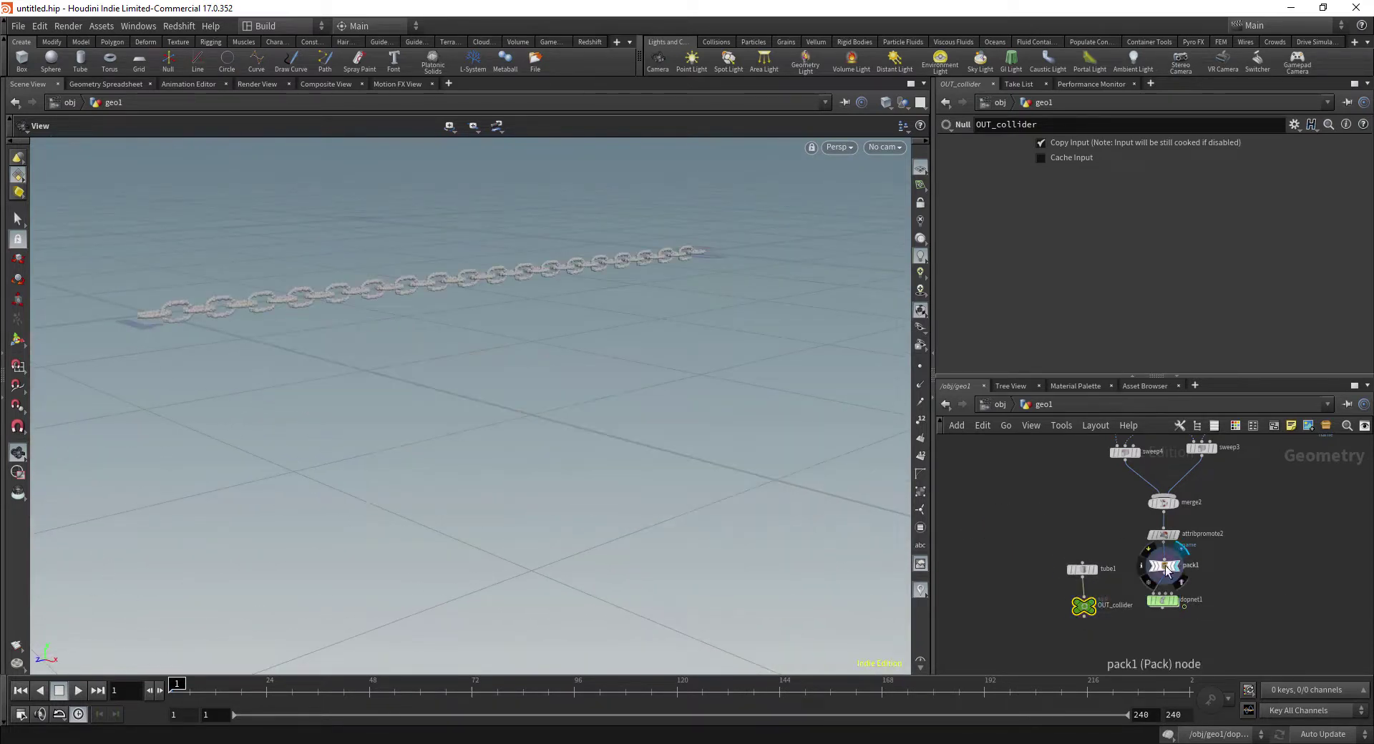
pyautogui.moveTo(617, 443); pyautogui.dragTo(558, 429)
pyautogui.doubleClick(1165, 616)
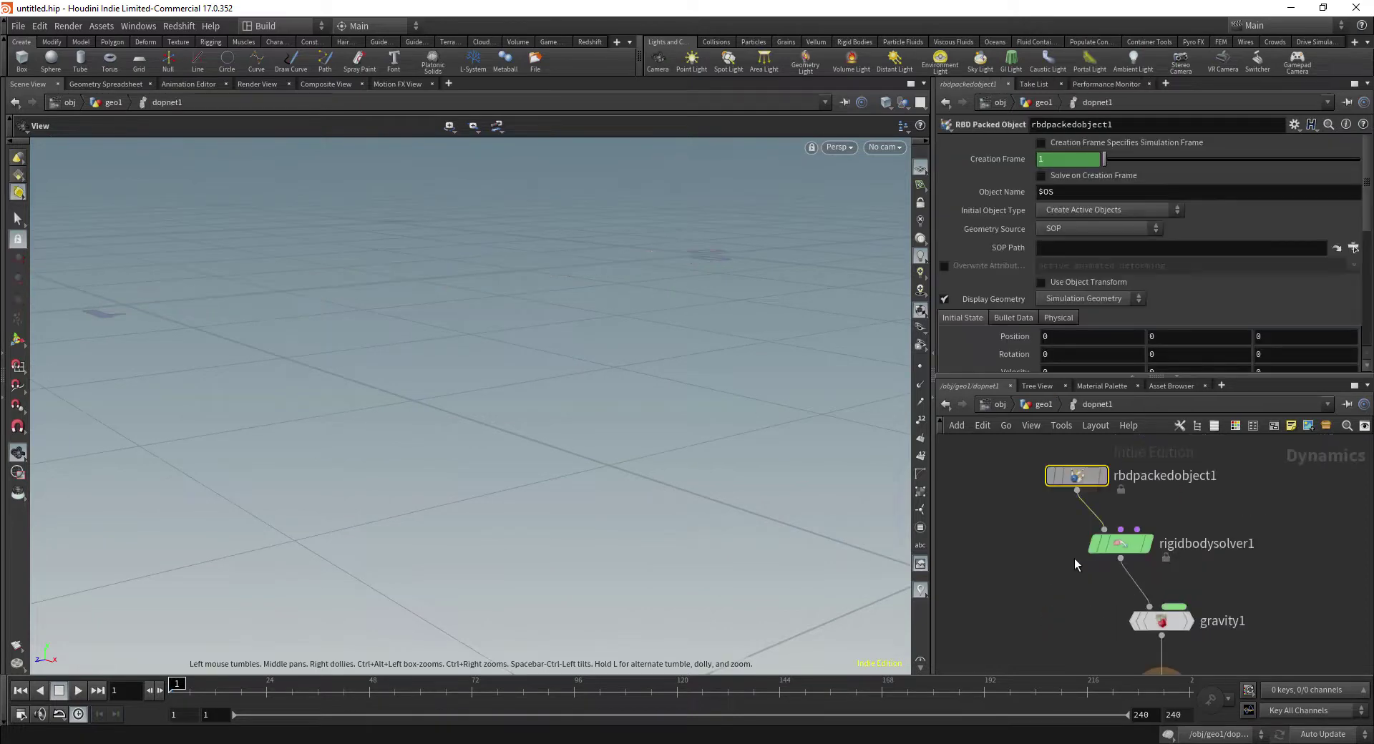
# Add a Static Object node beside the Rigid Body Solver
pyautogui.press('Tab')
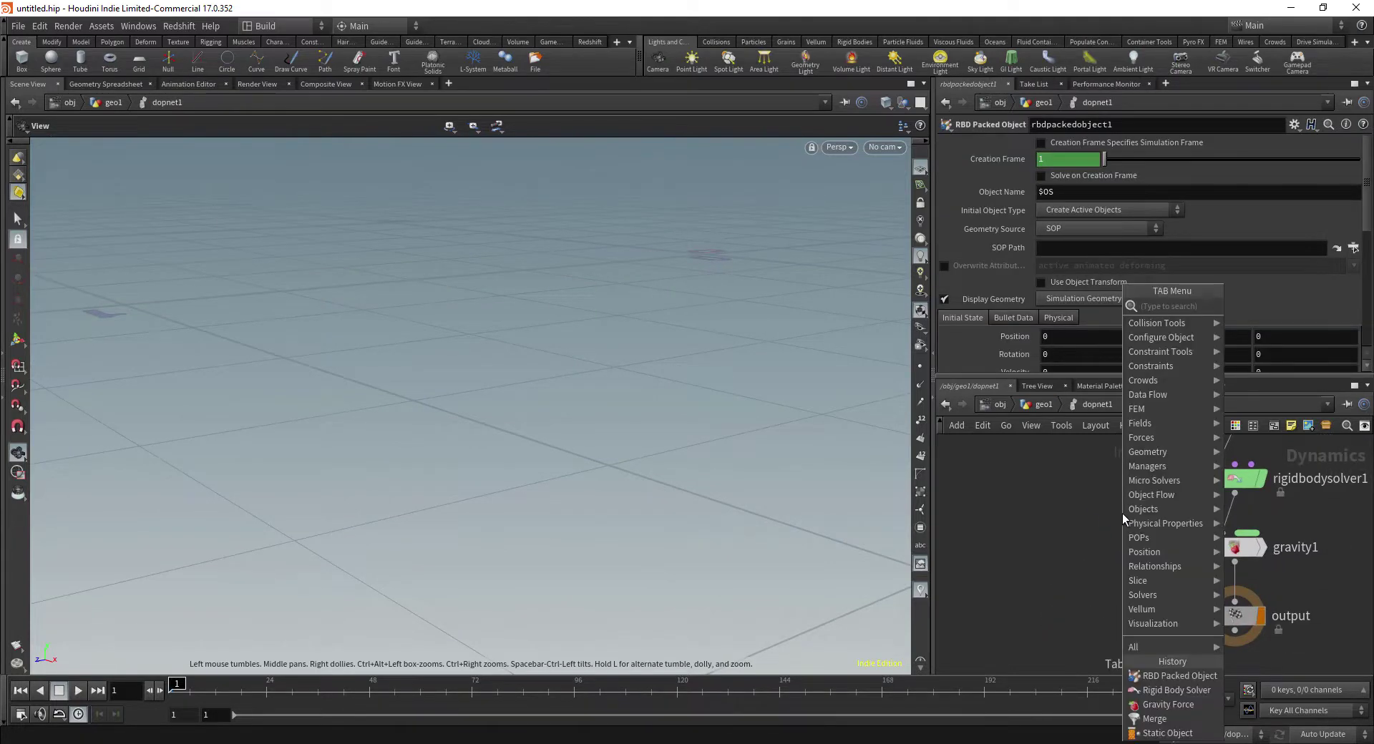
pyautogui.write('static')
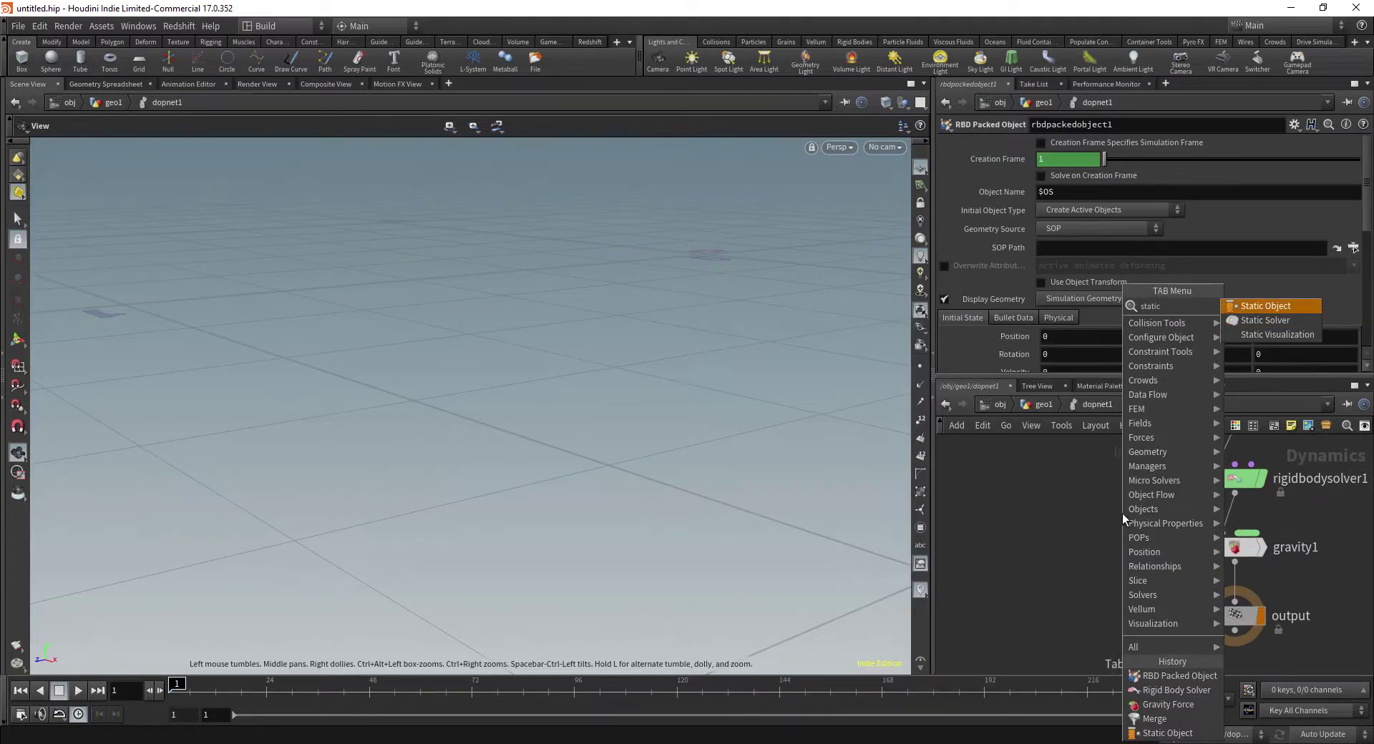
pyautogui.press('Return')
pyautogui.click(1122, 513)
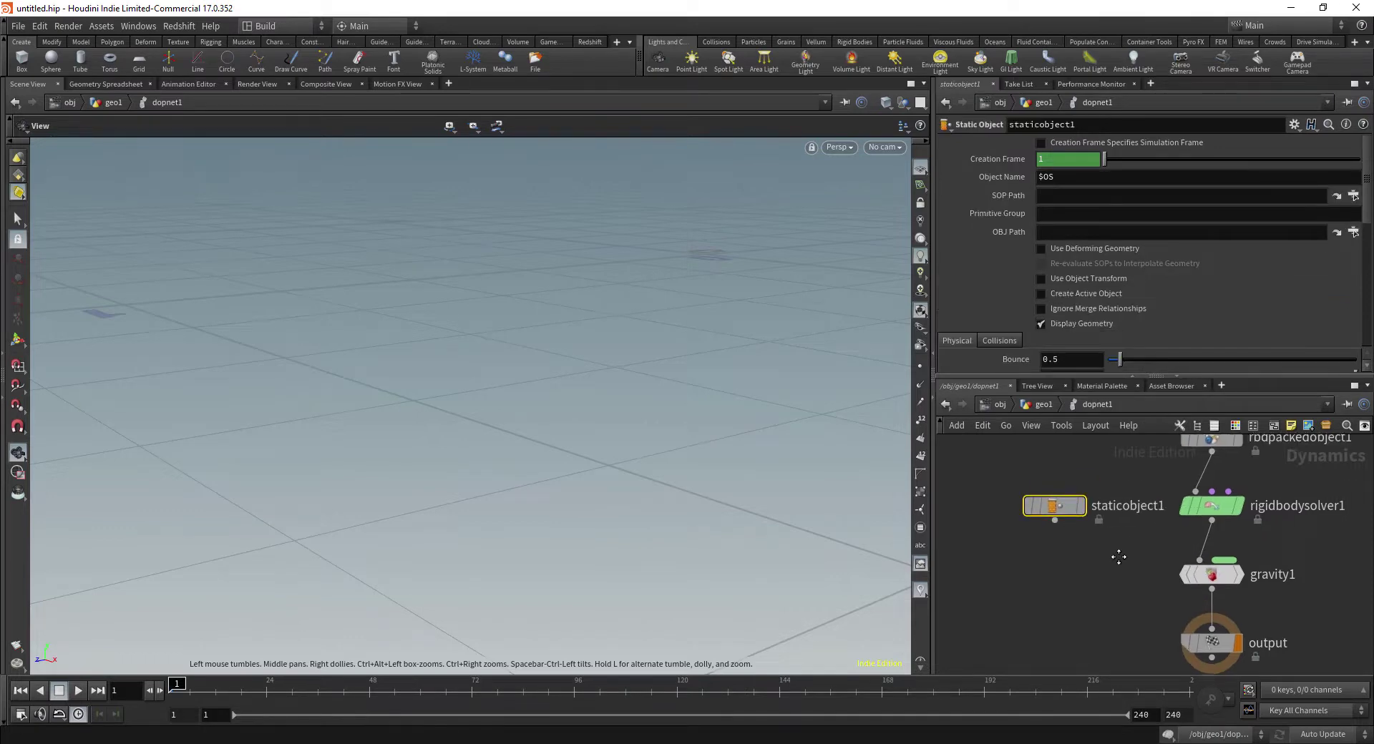
# Insert a Merge between the solver and gravity1, connect staticobject1 to it, and reverse the order of its inputs
pyautogui.press('Tab')
pyautogui.write('merge')
pyautogui.press('Return')
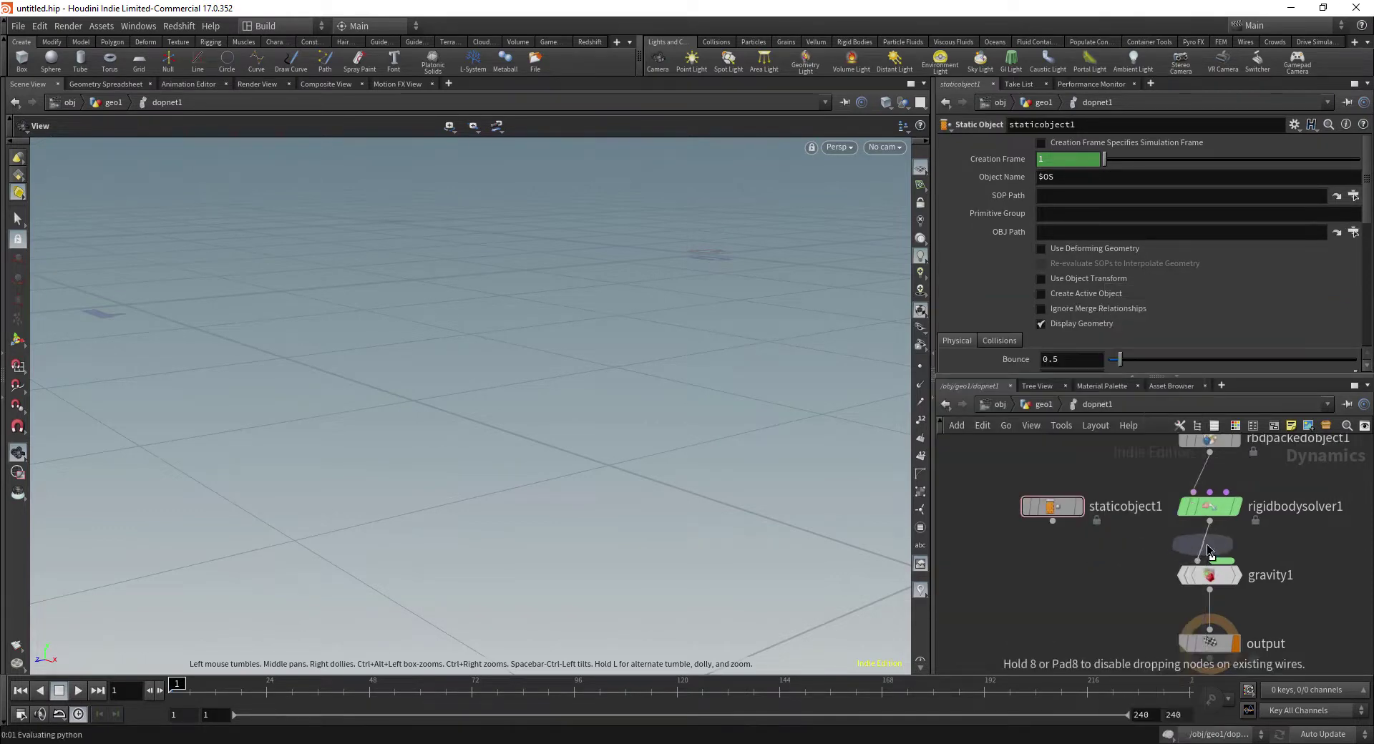
pyautogui.click(1218, 567)
pyautogui.moveTo(1215, 562); pyautogui.dragTo(1183, 575)
pyautogui.moveTo(1052, 522); pyautogui.dragTo(1177, 567)
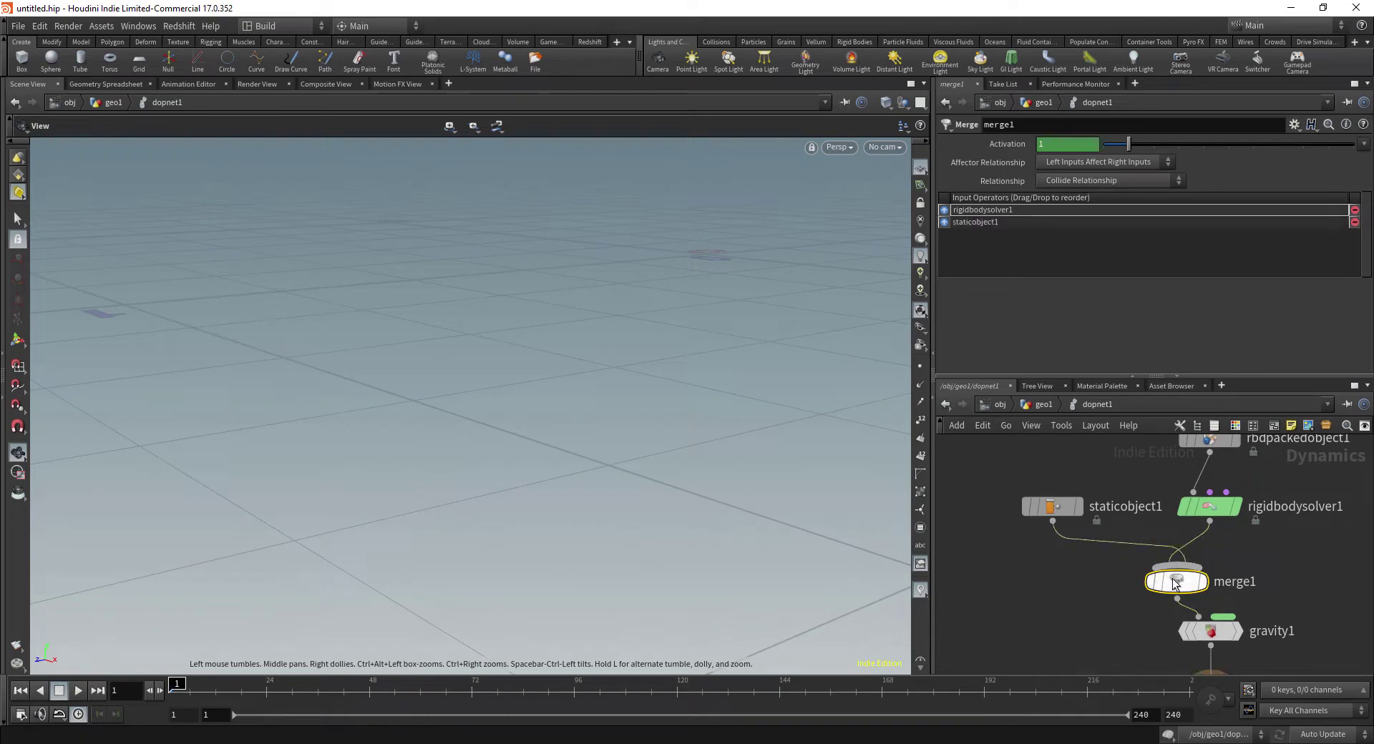
pyautogui.hotkey('shift', 'r')
# Set the Static Object's SOP Path to /obj/geo1/OUT_collider
pyautogui.click(1050, 506)
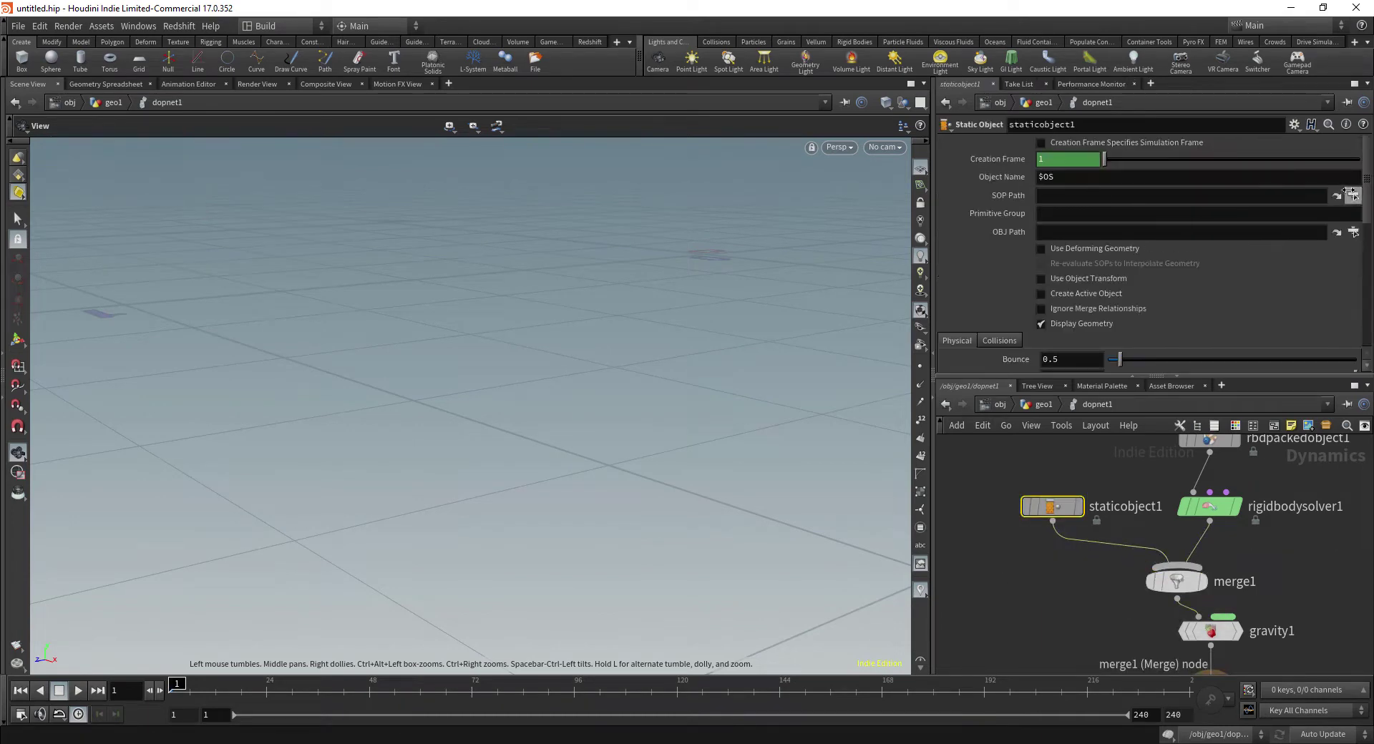
pyautogui.click(1352, 195)
pyautogui.doubleClick(1265, 136)
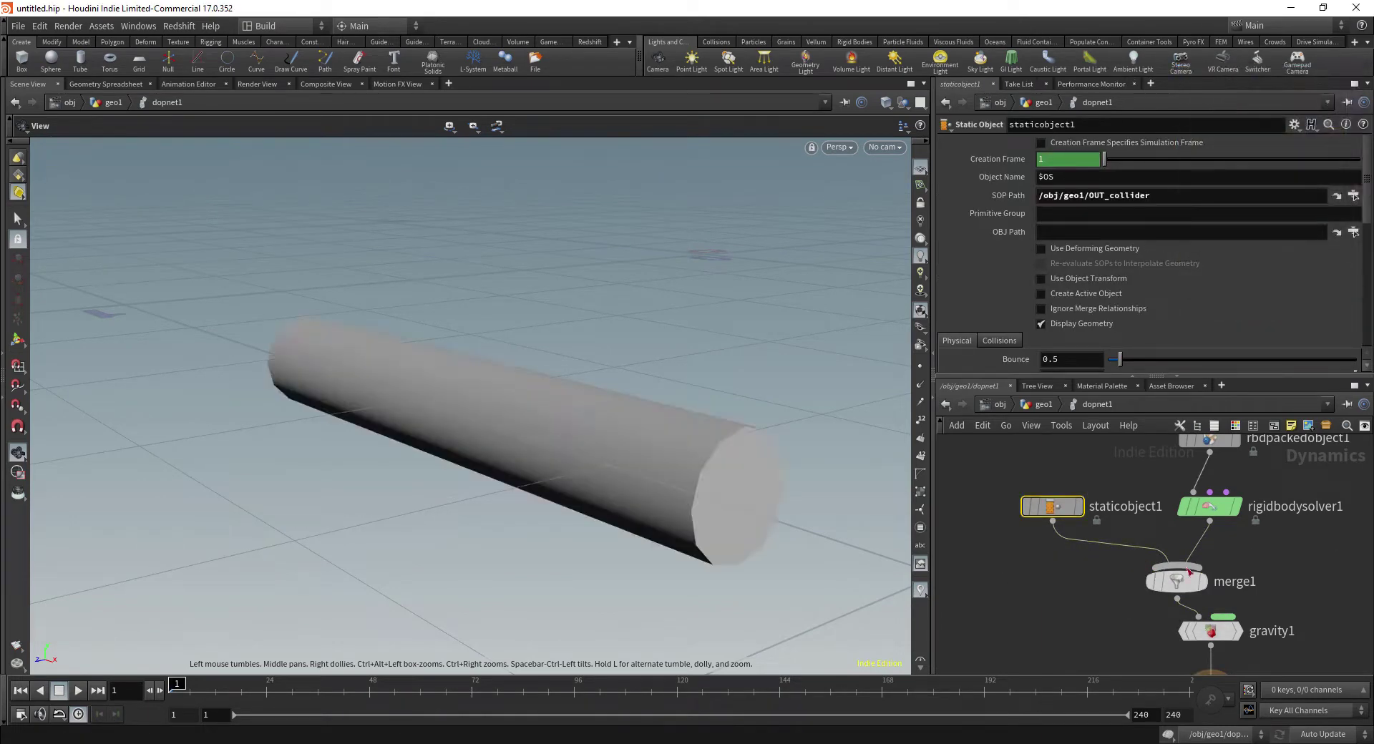
# Set the RBD Packed Object's Geometry Source to First Context Geometry and check the chain above the collider
pyautogui.moveTo(1146, 630); pyautogui.dragTo(1105, 593, button='middle')
pyautogui.click(1189, 663)
pyautogui.moveTo(1263, 468); pyautogui.dragTo(1191, 612, button='middle')
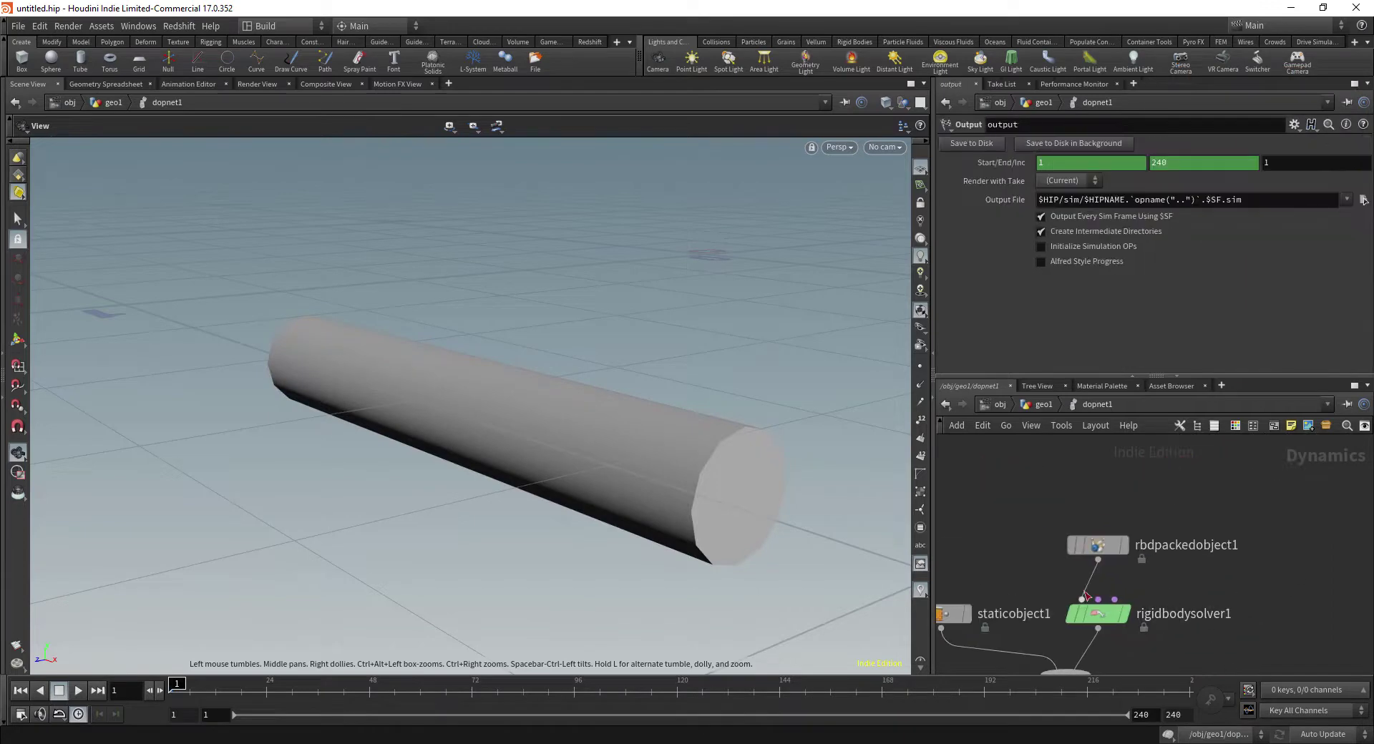
pyautogui.press('y')
pyautogui.click(1062, 585)
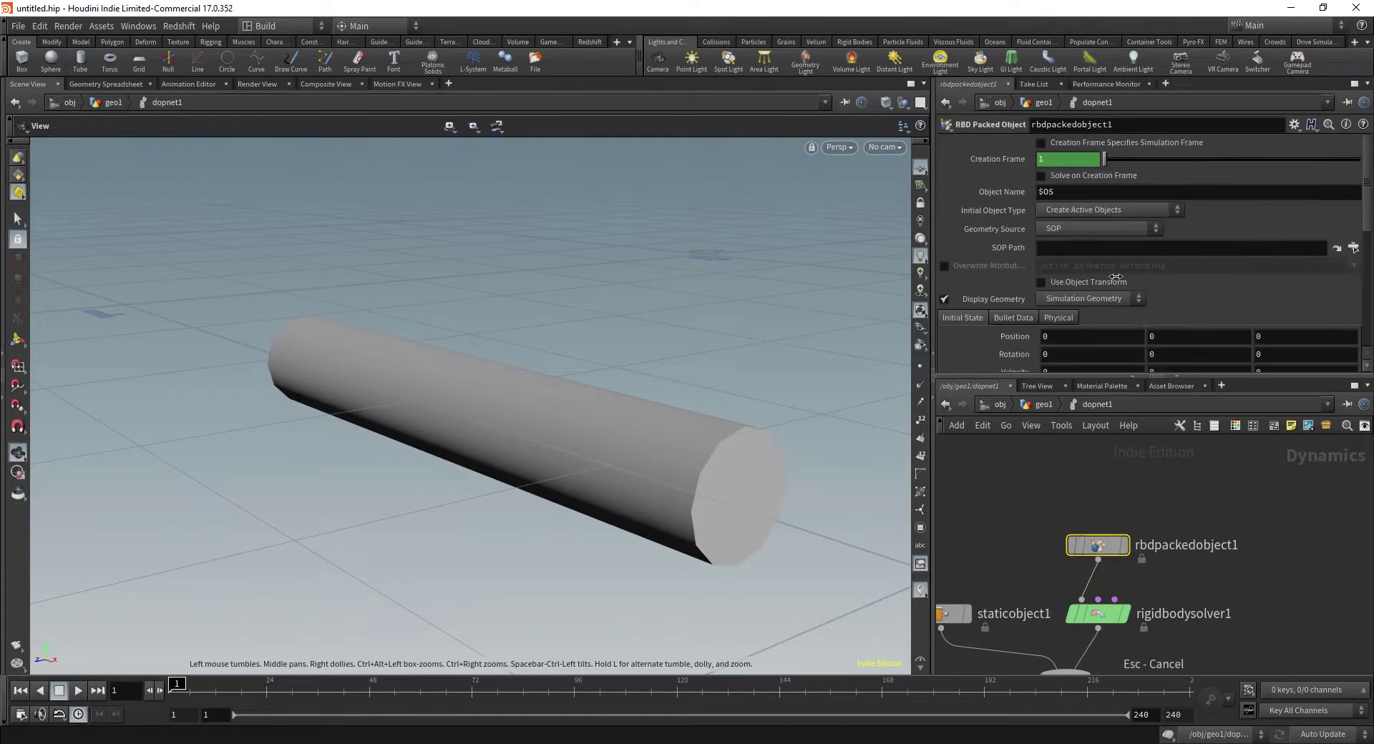
pyautogui.click(1092, 228)
pyautogui.click(1087, 257)
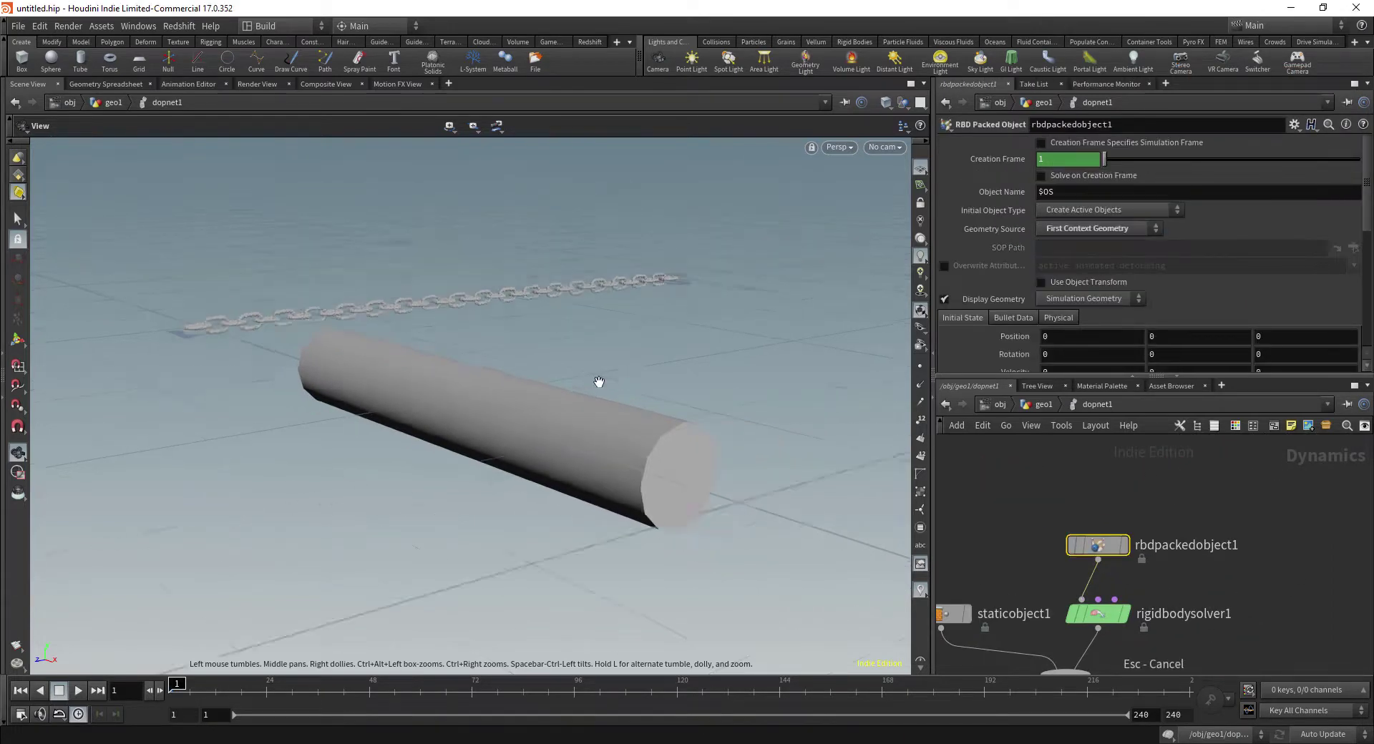
pyautogui.moveTo(599, 383); pyautogui.dragTo(641, 350)
pyautogui.moveTo(641, 350); pyautogui.dragTo(641, 406, button='middle')
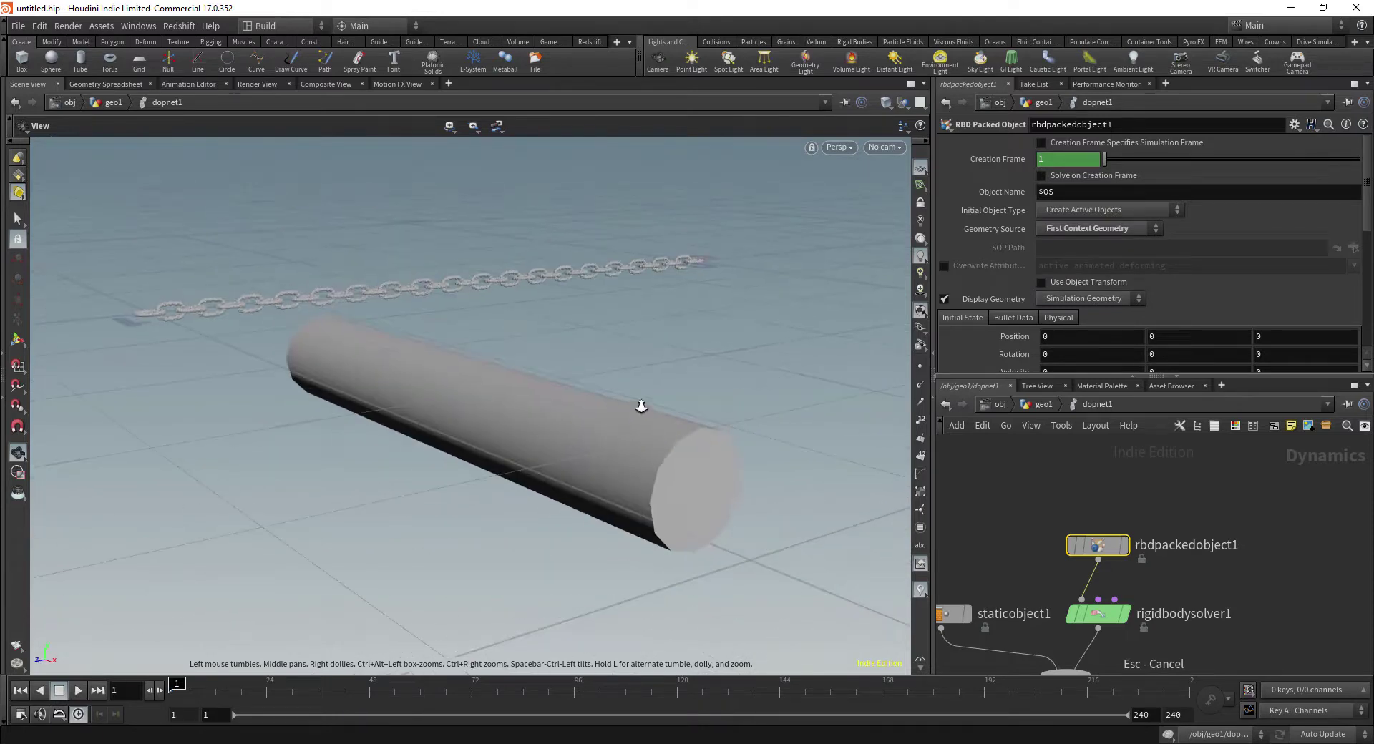
pyautogui.moveTo(641, 407); pyautogui.dragTo(641, 415, button='right')
# Enable Create Convex Hull per Set of Connected Primitives in the RBD Packed Object's Bullet data, then play the simulation and rewind
pyautogui.moveTo(1117, 519); pyautogui.dragTo(1118, 502, button='middle')
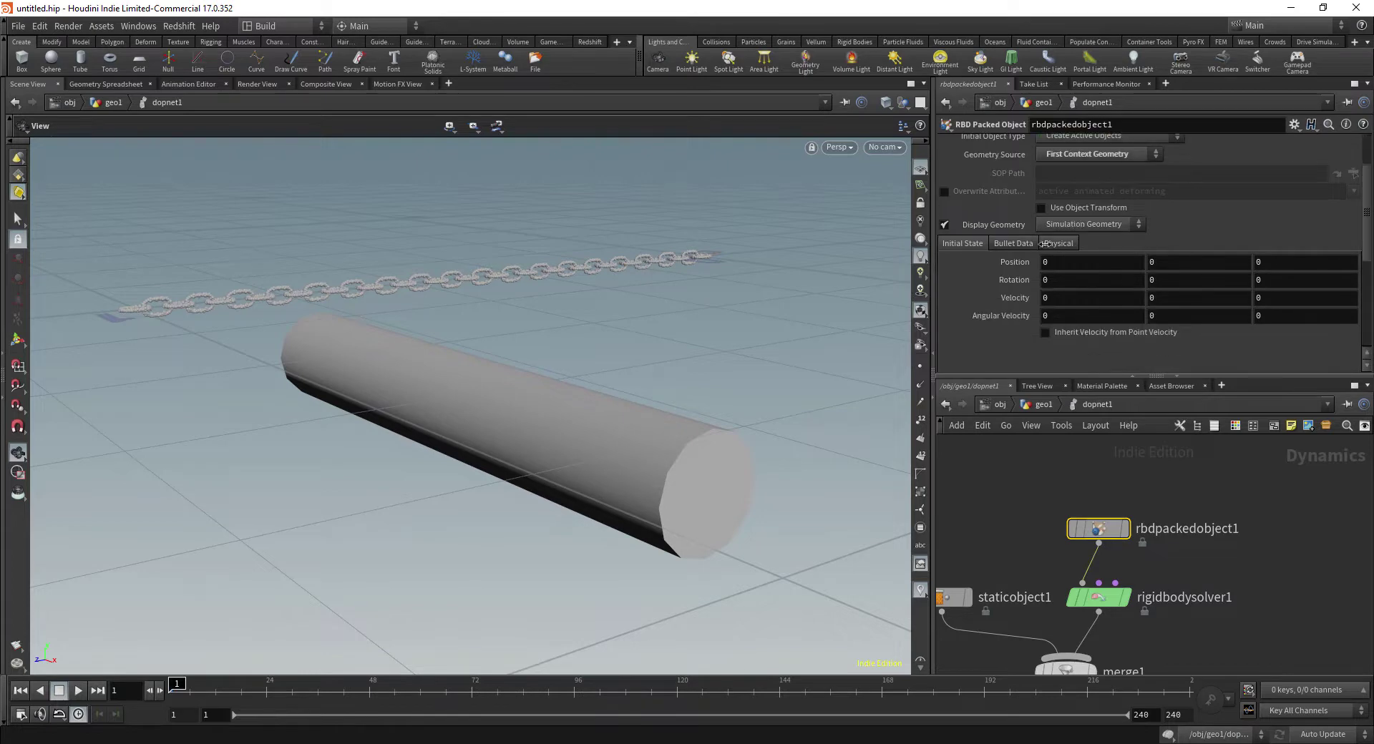
pyautogui.scroll(-2, 1102, 221)
pyautogui.click(1027, 244)
pyautogui.scroll(-2, 1037, 195)
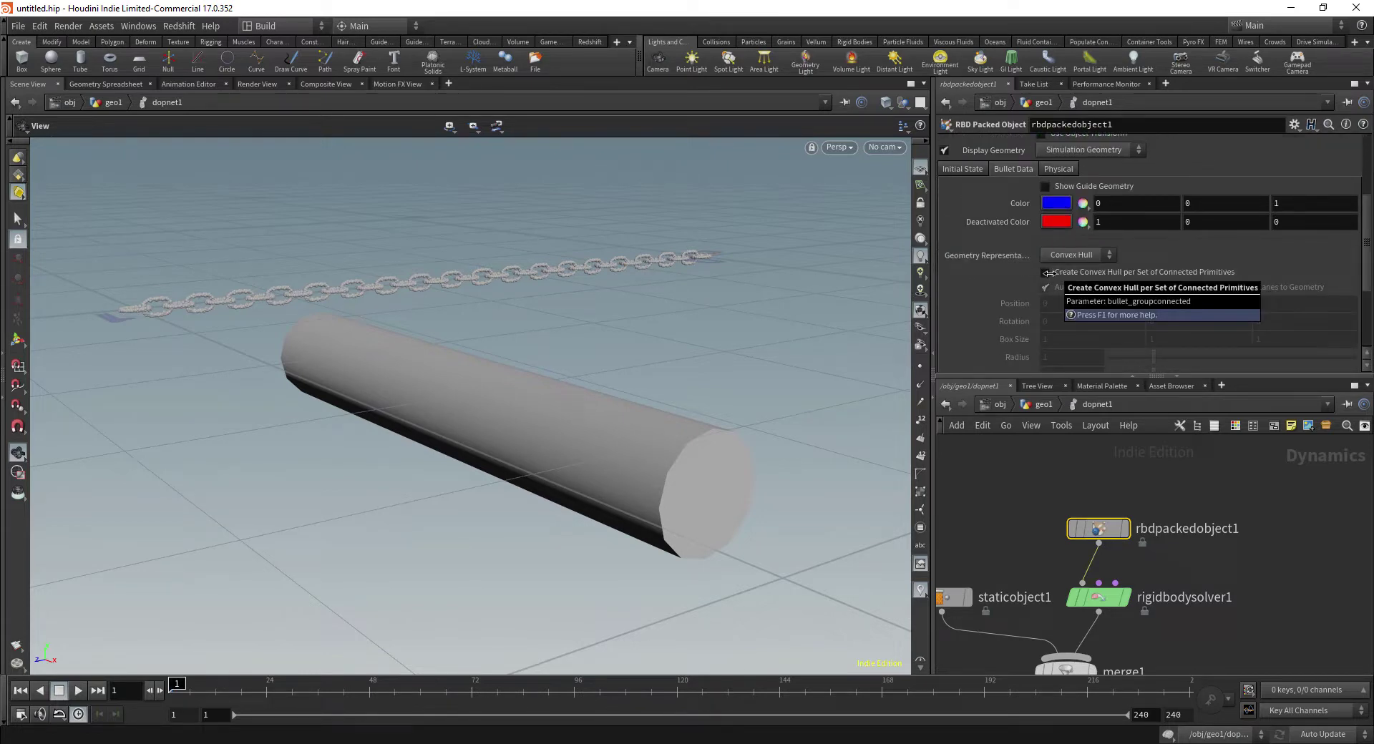
pyautogui.click(1046, 273)
pyautogui.press('Up')
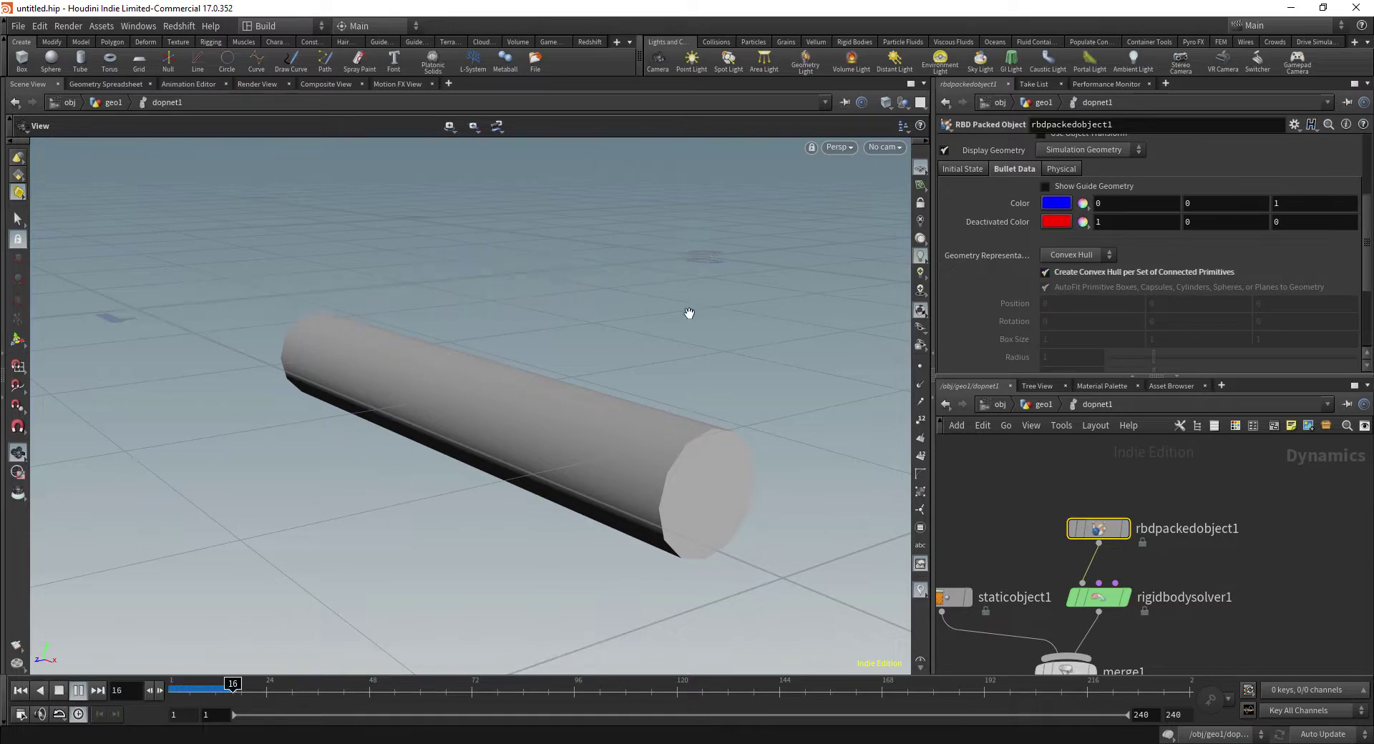
pyautogui.moveTo(201, 695); pyautogui.dragTo(165, 694)
# Set the Rigid Body Solver's Number of Substeps to 20, play the simulation, and rewind to frame 1
pyautogui.moveTo(1162, 632); pyautogui.dragTo(1200, 561, button='middle')
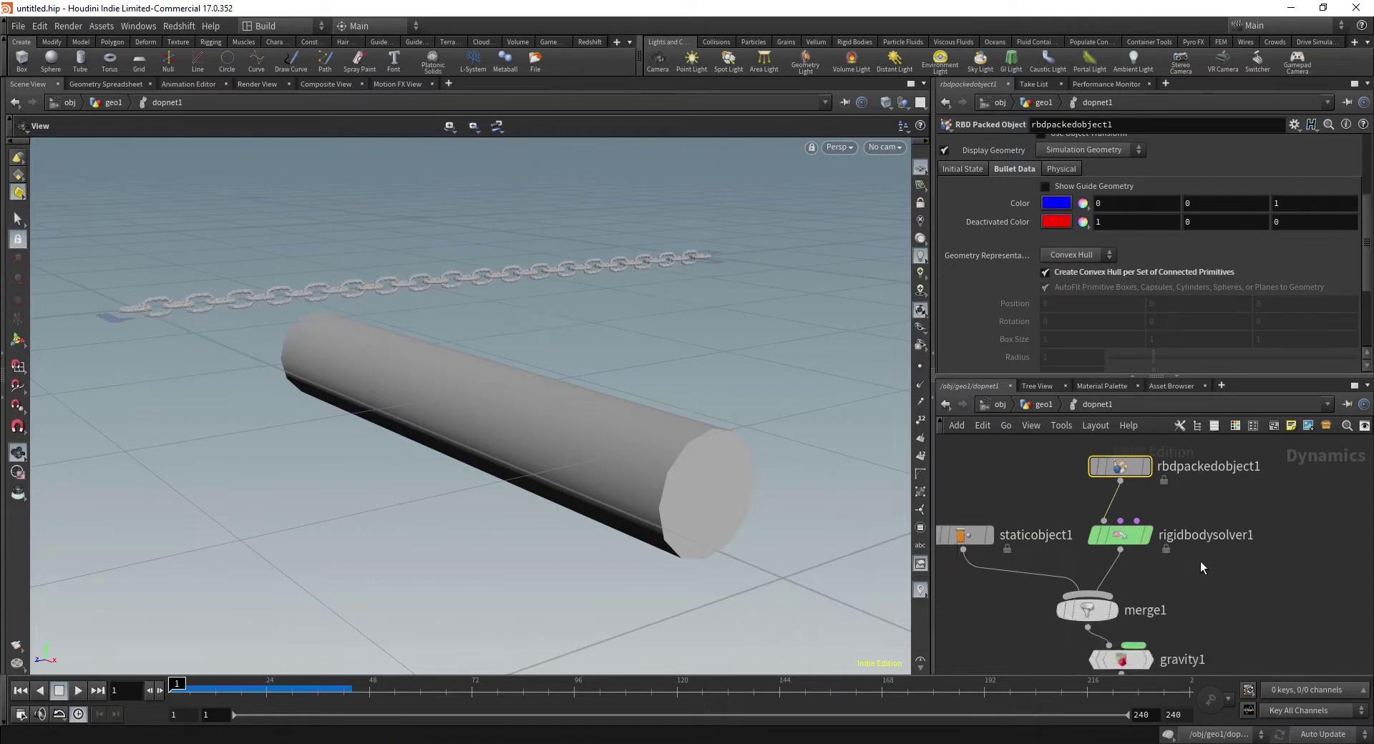
pyautogui.click(1120, 535)
pyautogui.click(1071, 182)
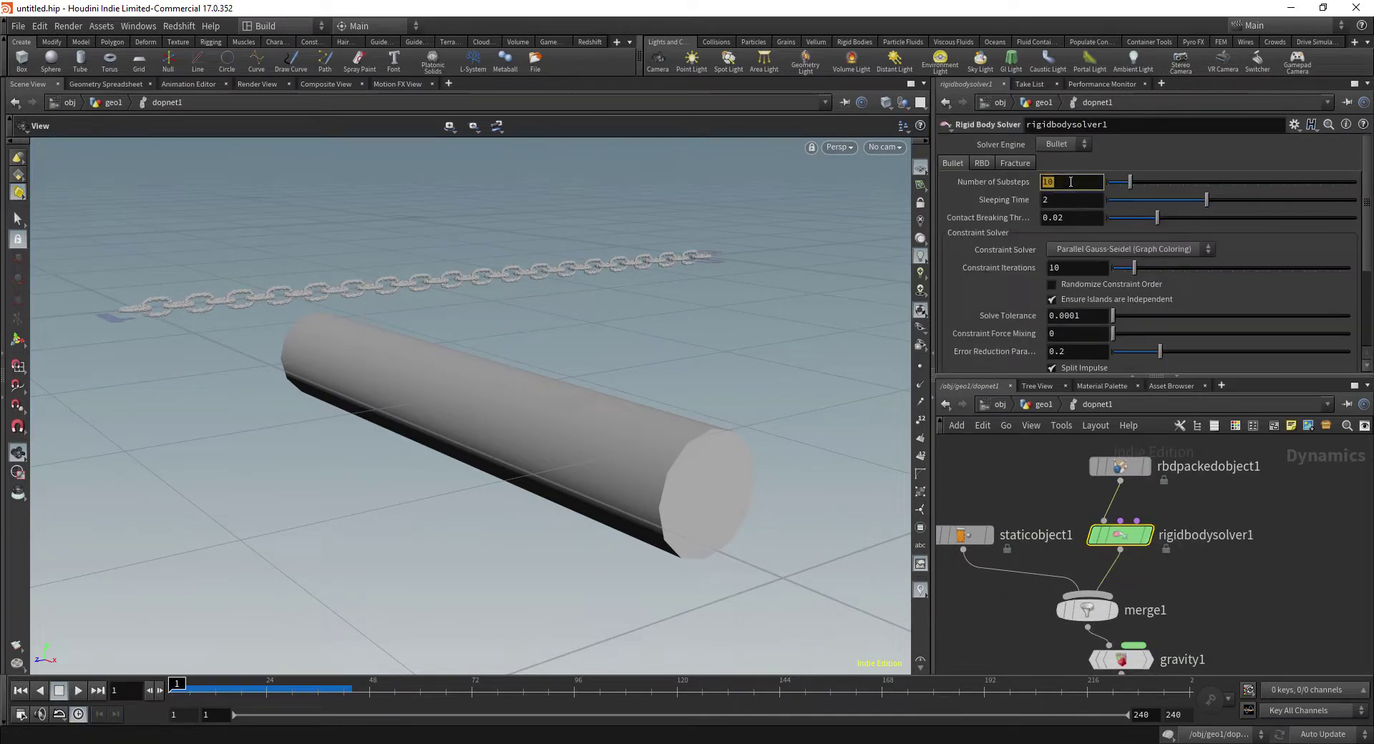
pyautogui.press('Return')
pyautogui.press('Up')
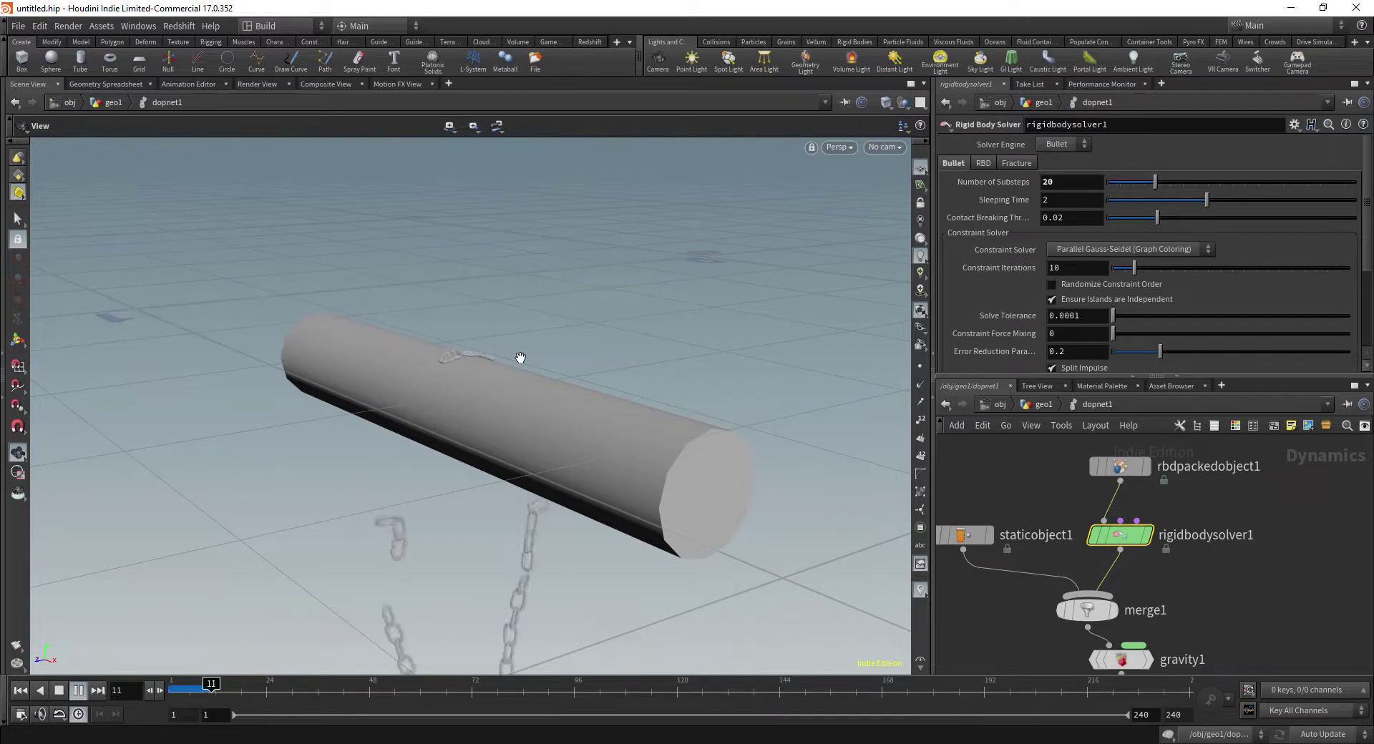
pyautogui.hotkey('ctrl', 'Up')
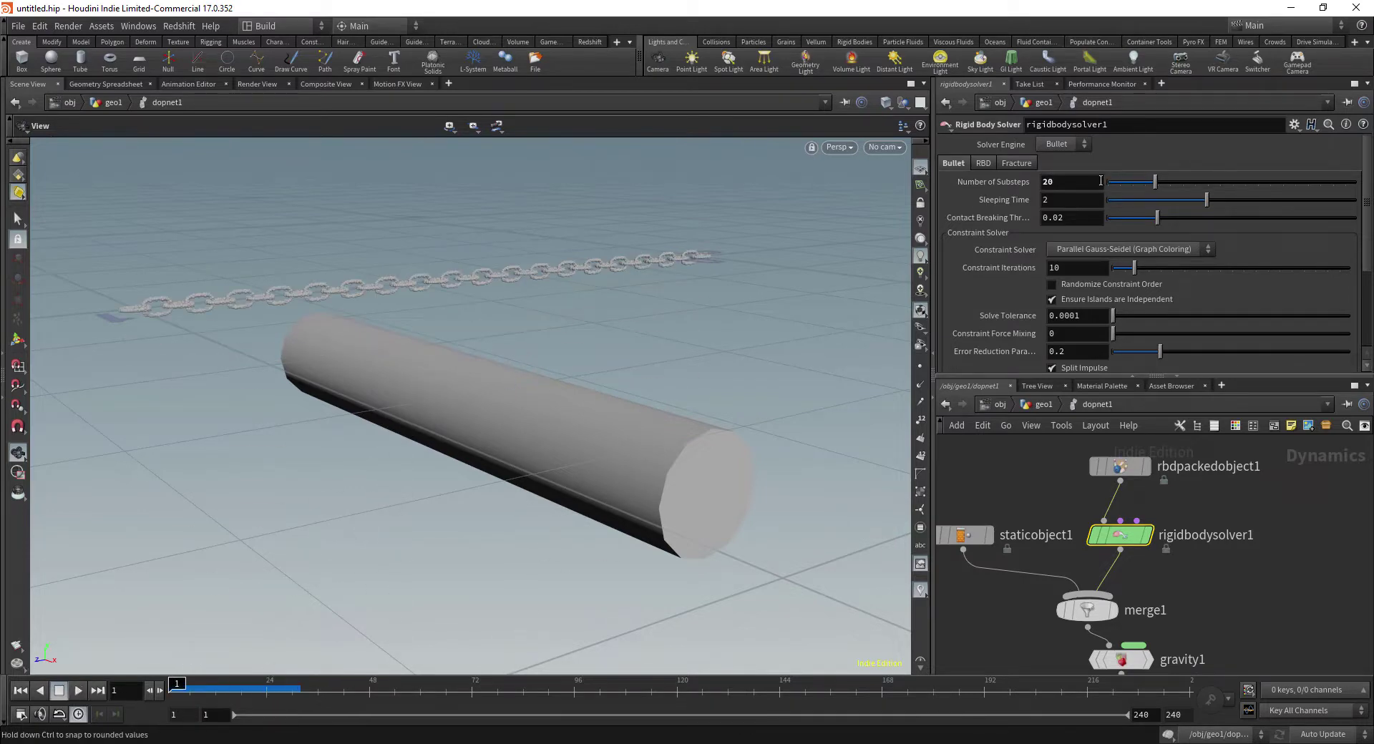
# Set the solver's Number of Substeps to 30, replay the simulation, rewind, and examine the chain links up close
pyautogui.doubleClick(1098, 182)
pyautogui.press('Return')
pyautogui.press('Up')
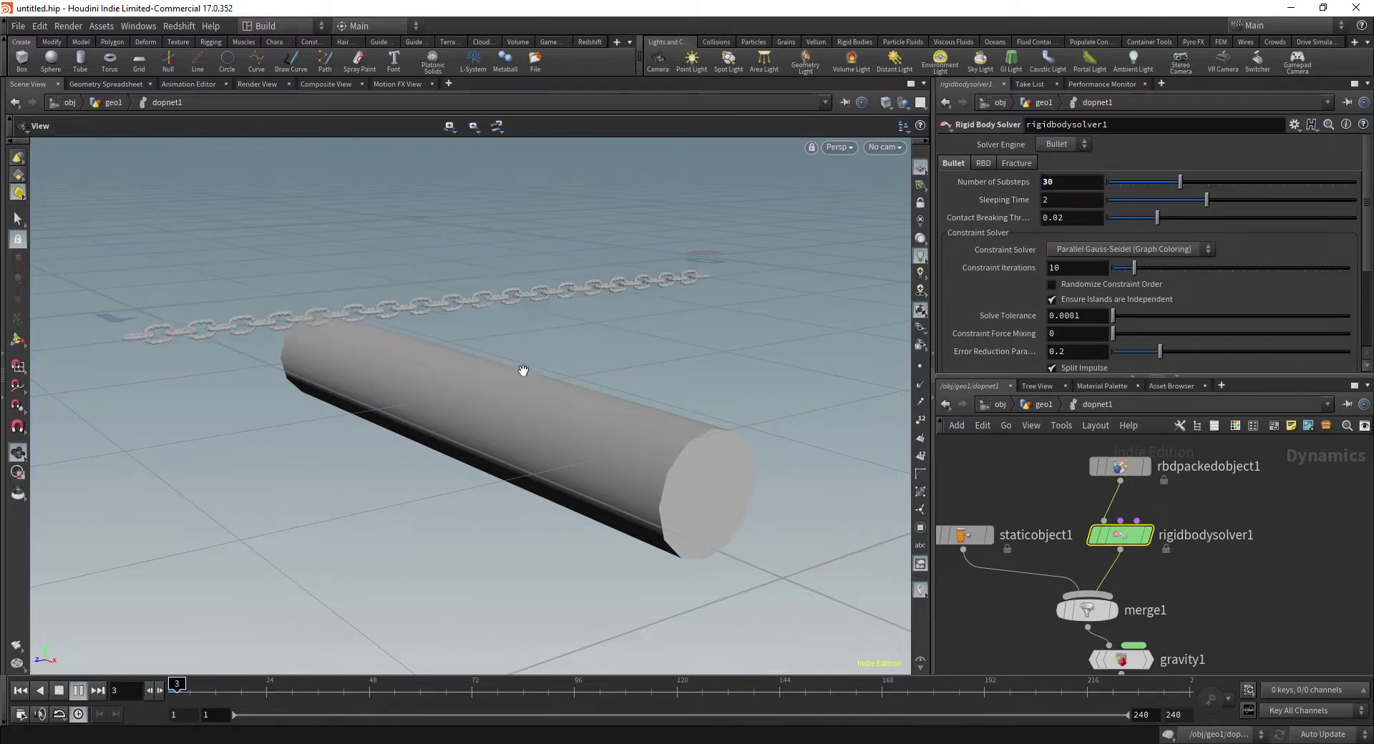
pyautogui.hotkey('ctrl', 'Up')
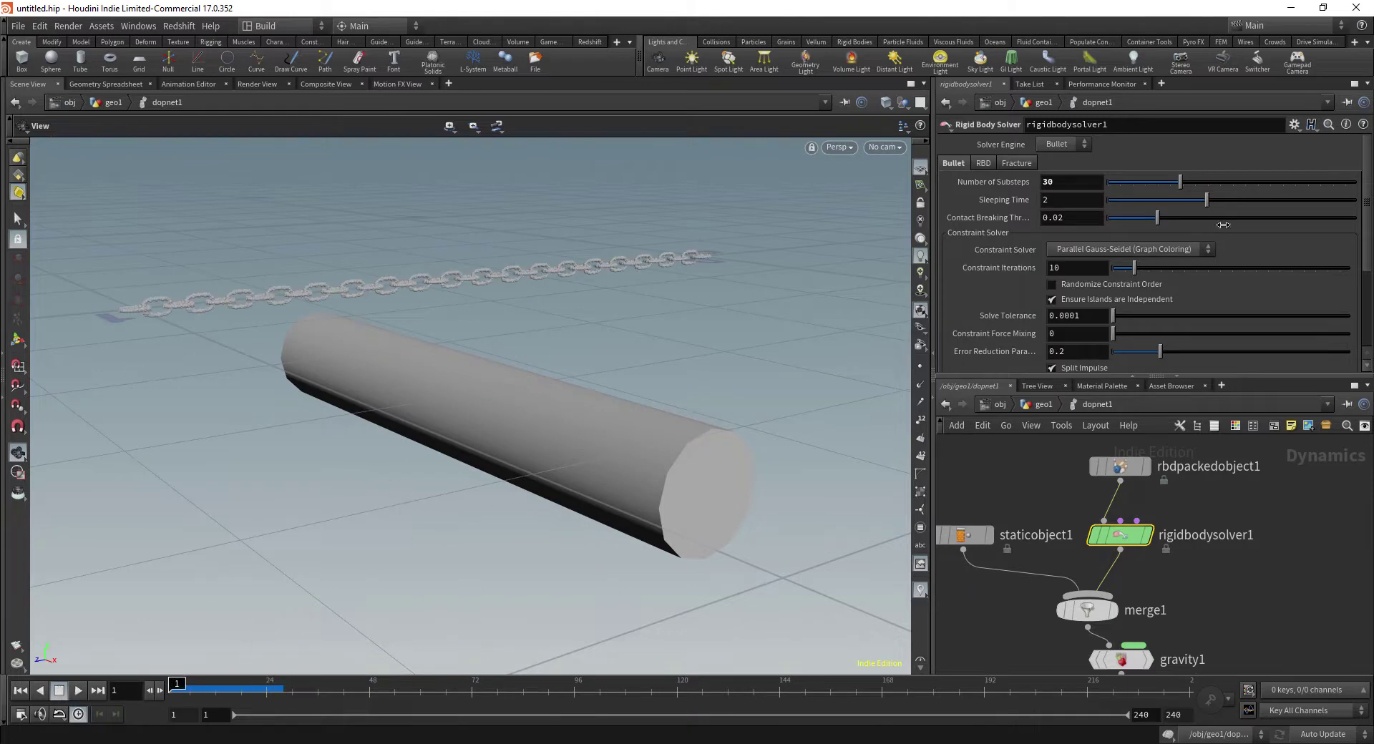
pyautogui.moveTo(562, 304); pyautogui.dragTo(534, 346)
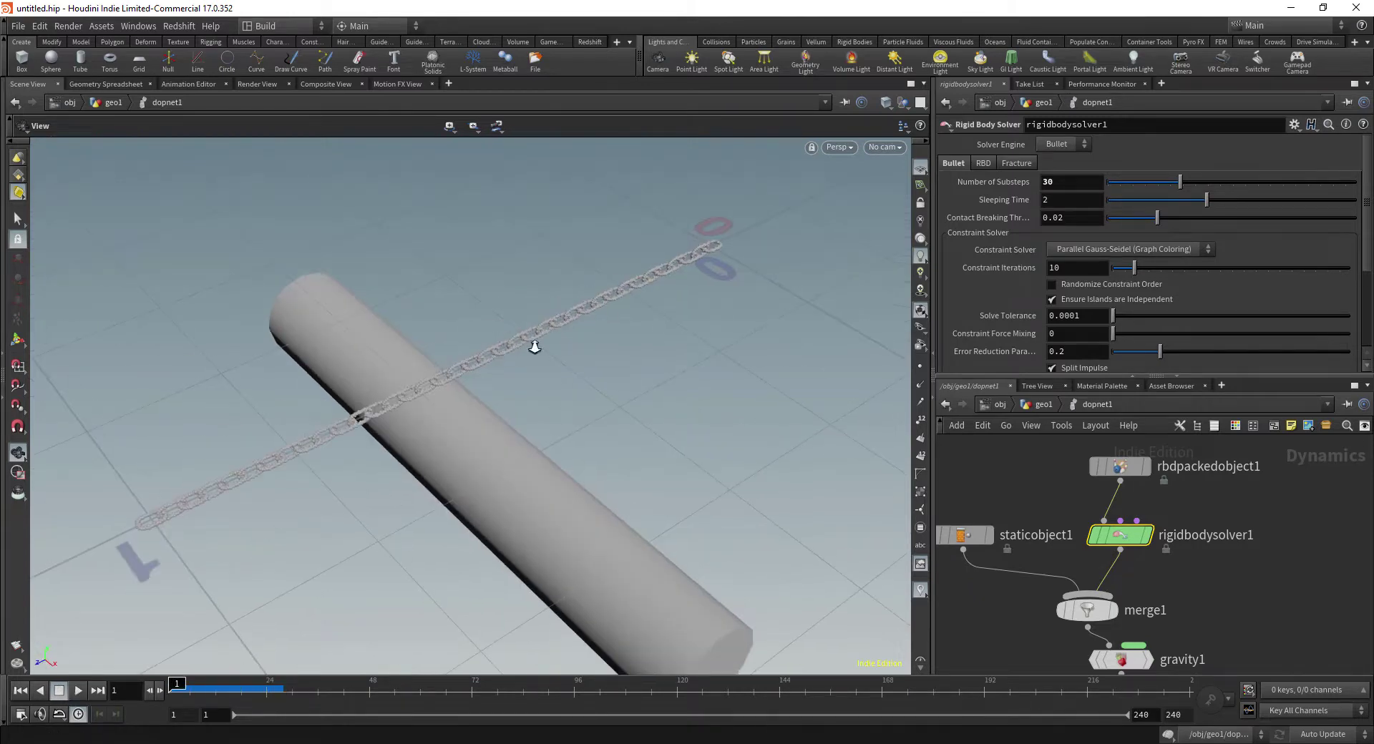
pyautogui.moveTo(534, 347); pyautogui.dragTo(680, 301, button='right')
pyautogui.moveTo(681, 301); pyautogui.dragTo(638, 411, button='middle')
pyautogui.moveTo(637, 410); pyautogui.dragTo(759, 385, button='right')
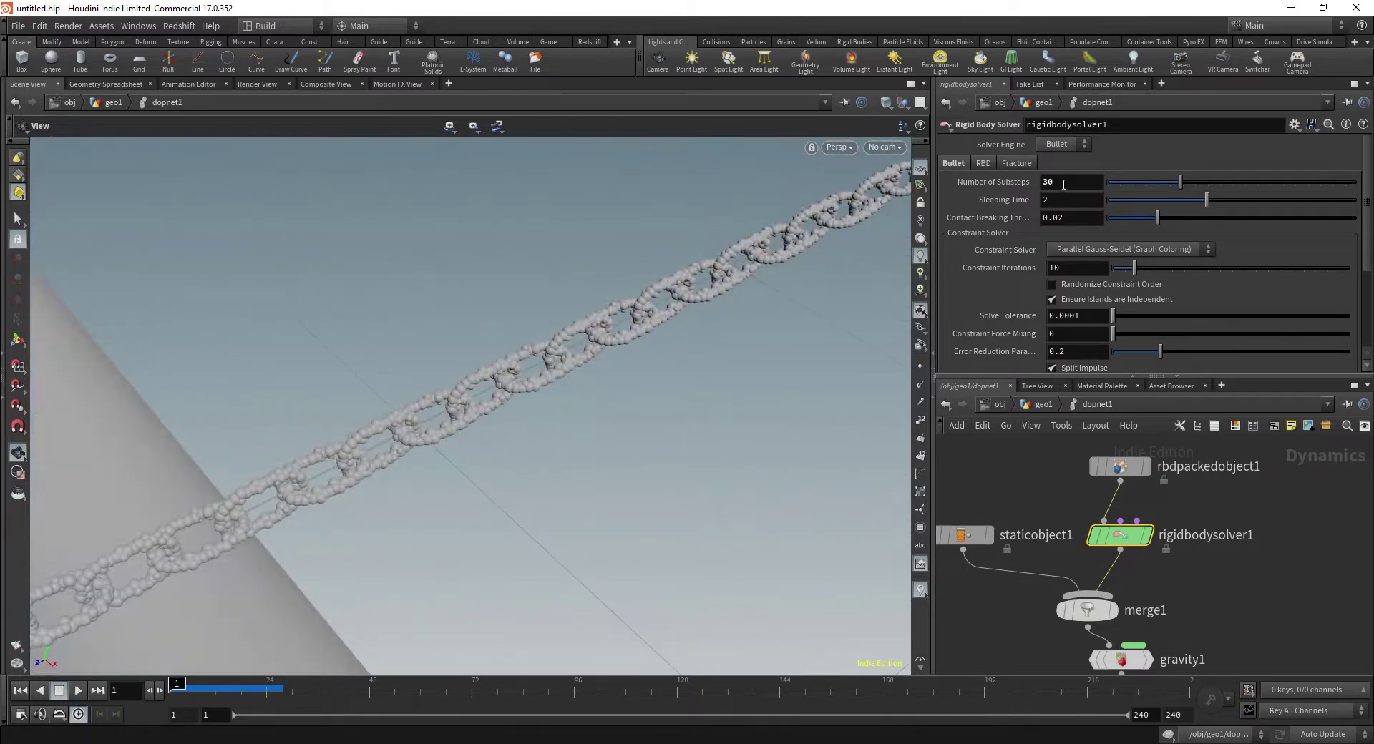
# Go back to the geometry network and display the single link's VDB to Spheres result, framed in the viewport
pyautogui.press('u')
pyautogui.moveTo(1083, 519); pyautogui.dragTo(1083, 666, button='middle')
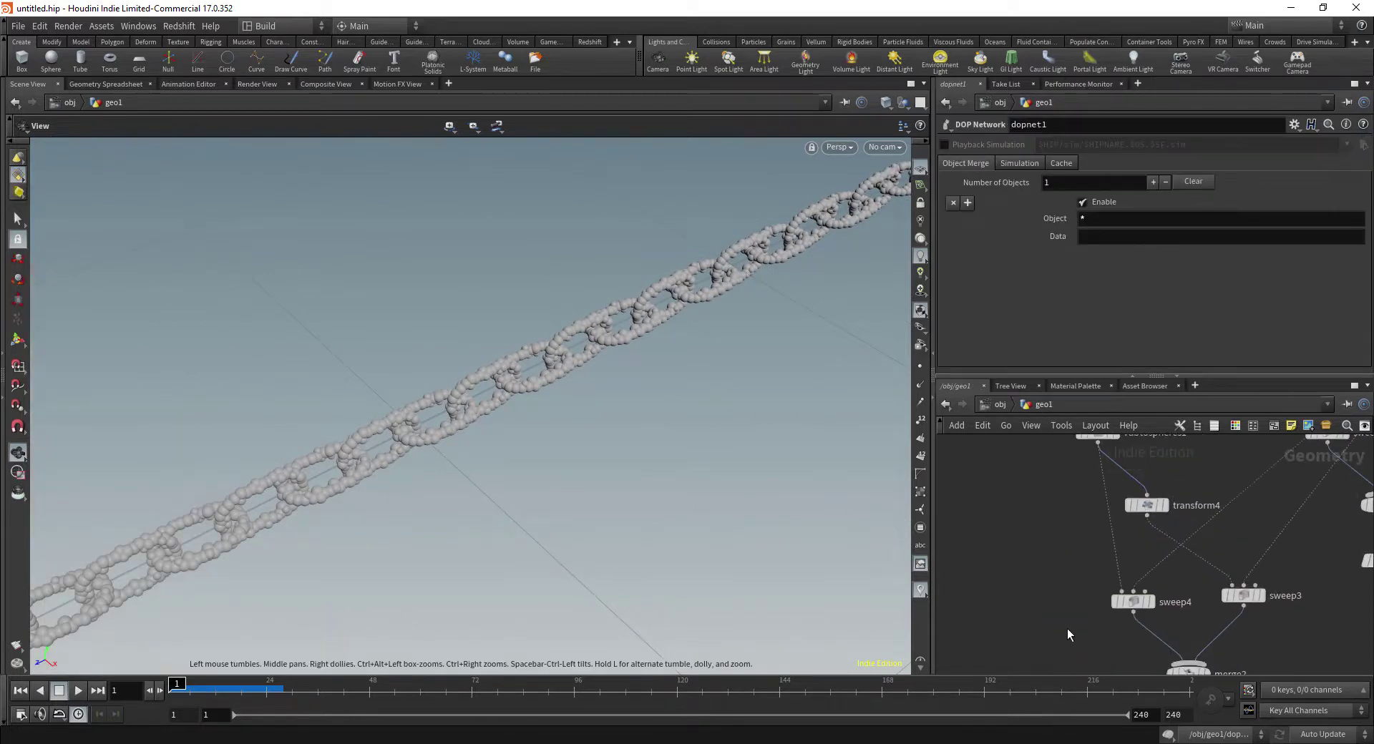
pyautogui.scroll(-4, 1067, 630)
pyautogui.moveTo(1011, 565); pyautogui.dragTo(1003, 614, button='middle')
pyautogui.scroll(5, 1033, 557)
pyautogui.moveTo(1046, 538); pyautogui.dragTo(1007, 567, button='middle')
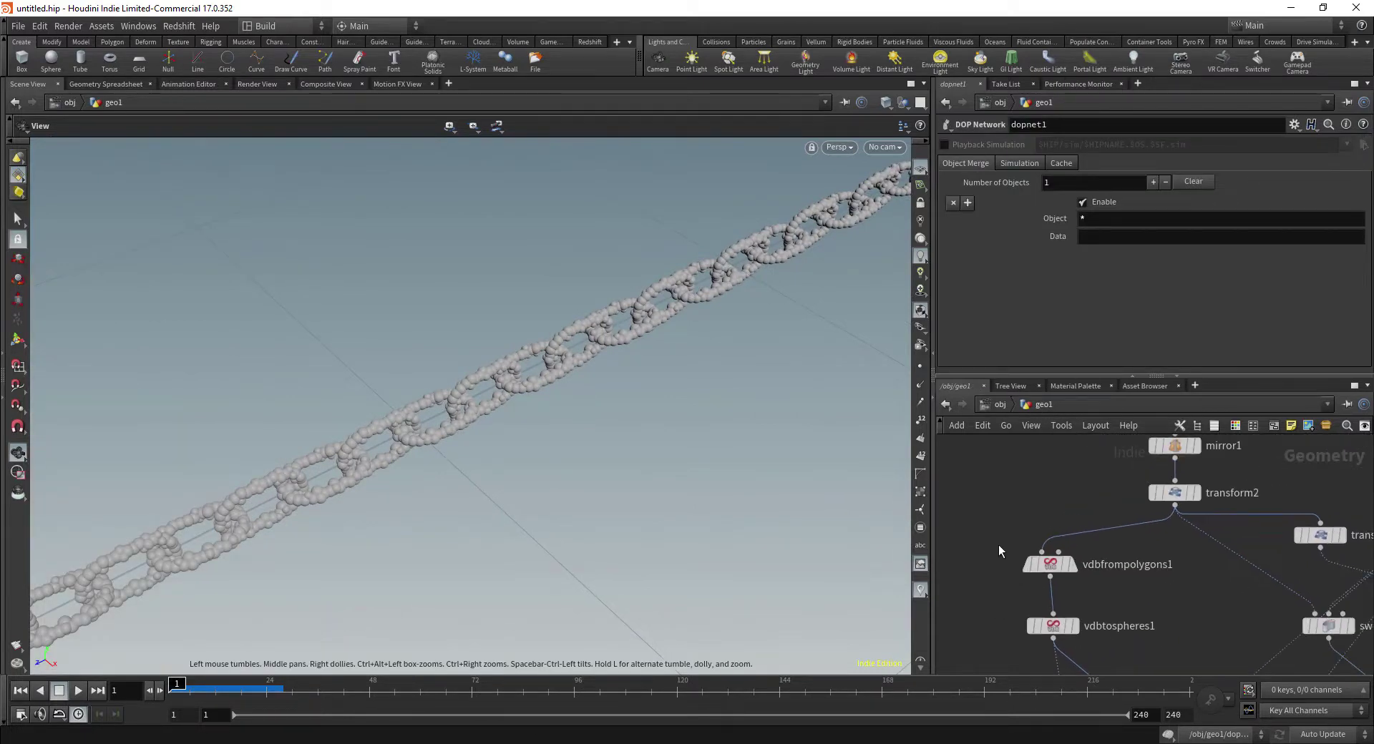
pyautogui.click(1048, 564)
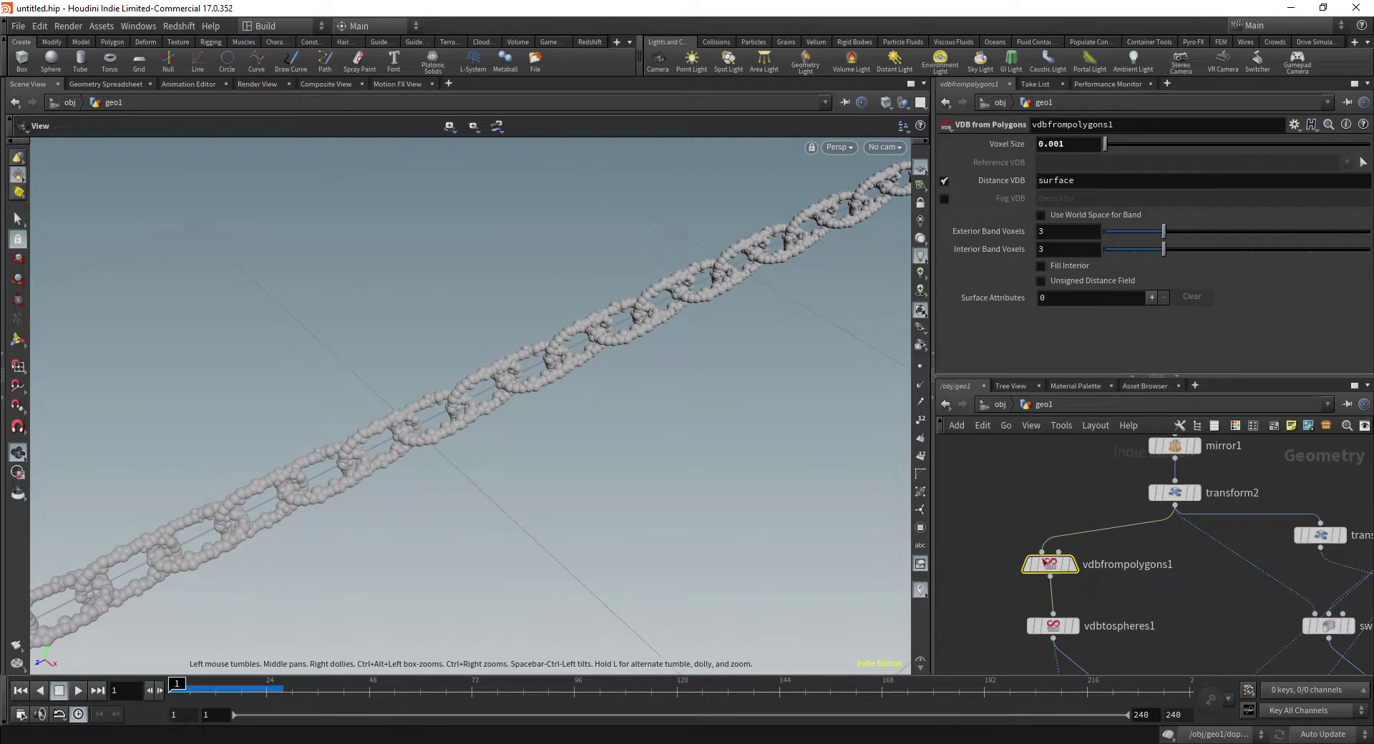
pyautogui.click(1073, 565)
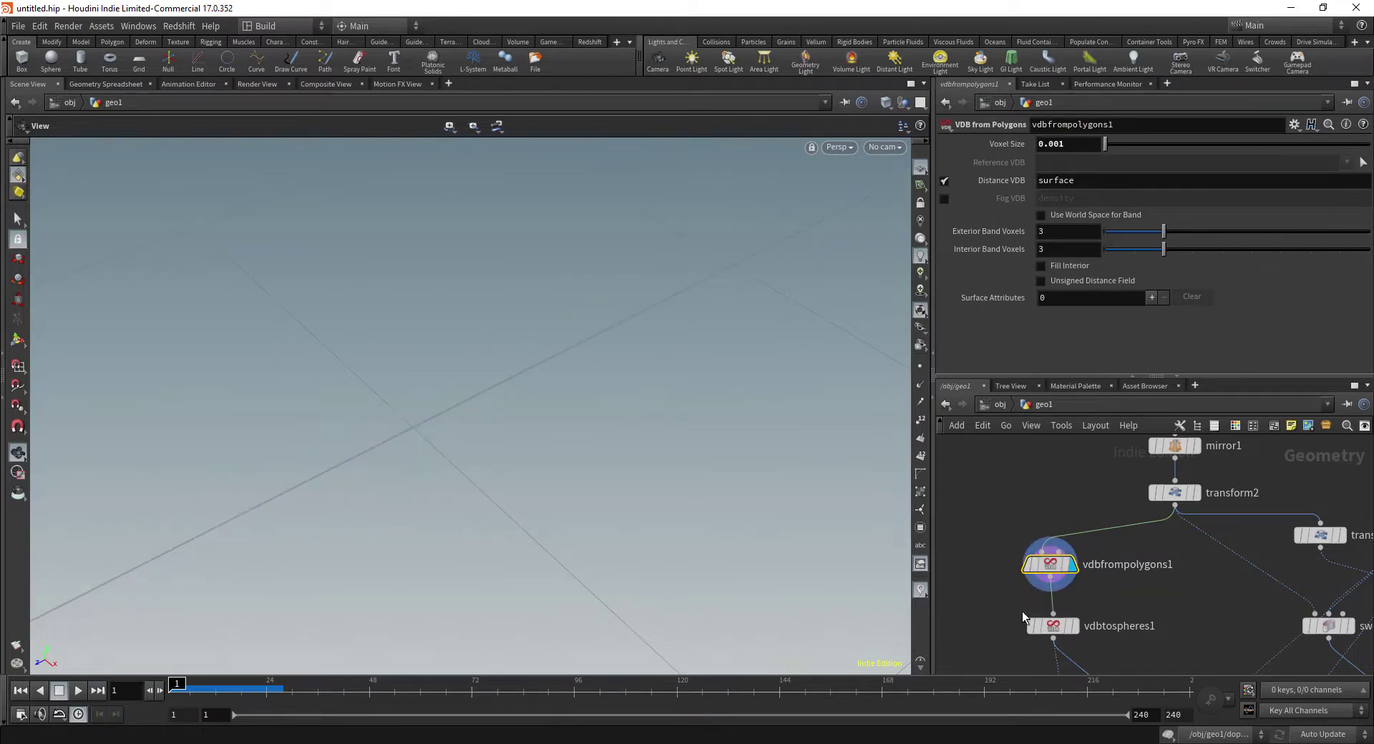
pyautogui.click(1075, 626)
pyautogui.click(1052, 626)
pyautogui.press('g')
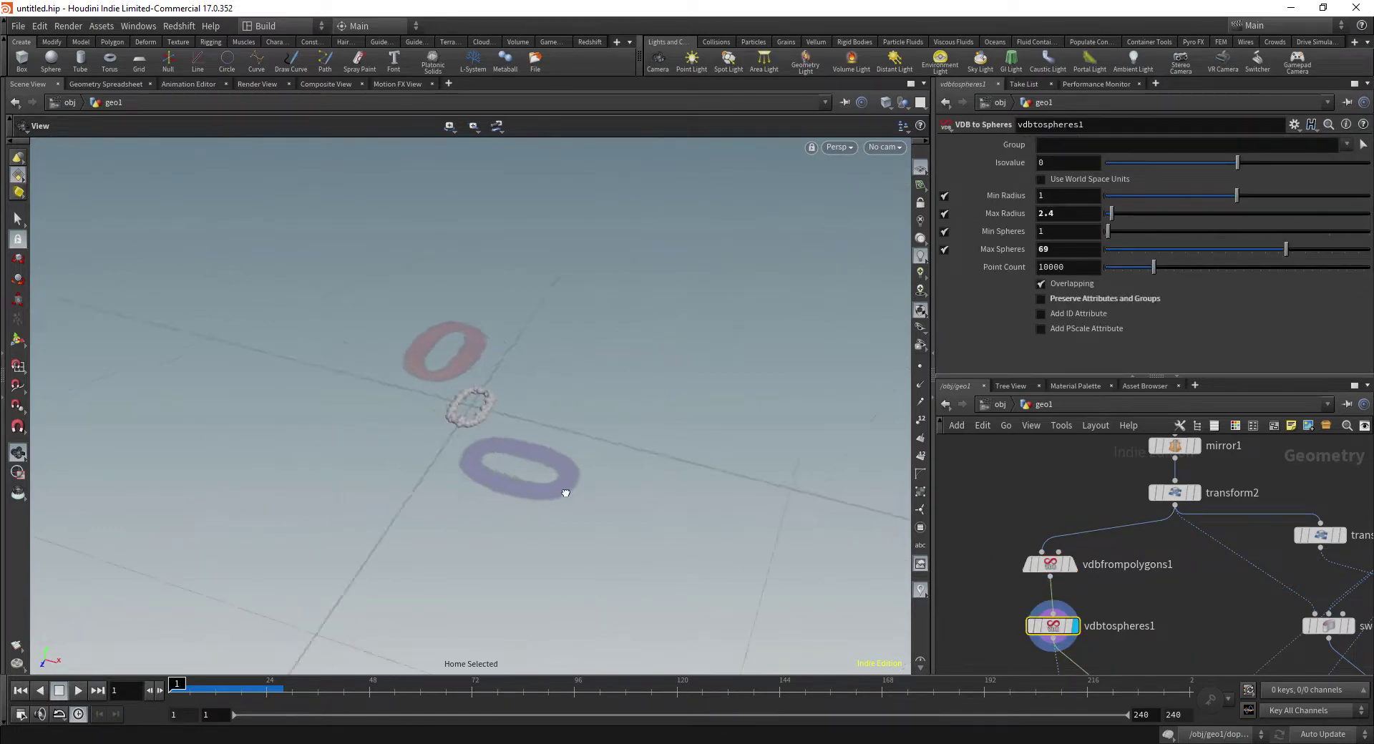
pyautogui.moveTo(551, 460); pyautogui.dragTo(658, 386)
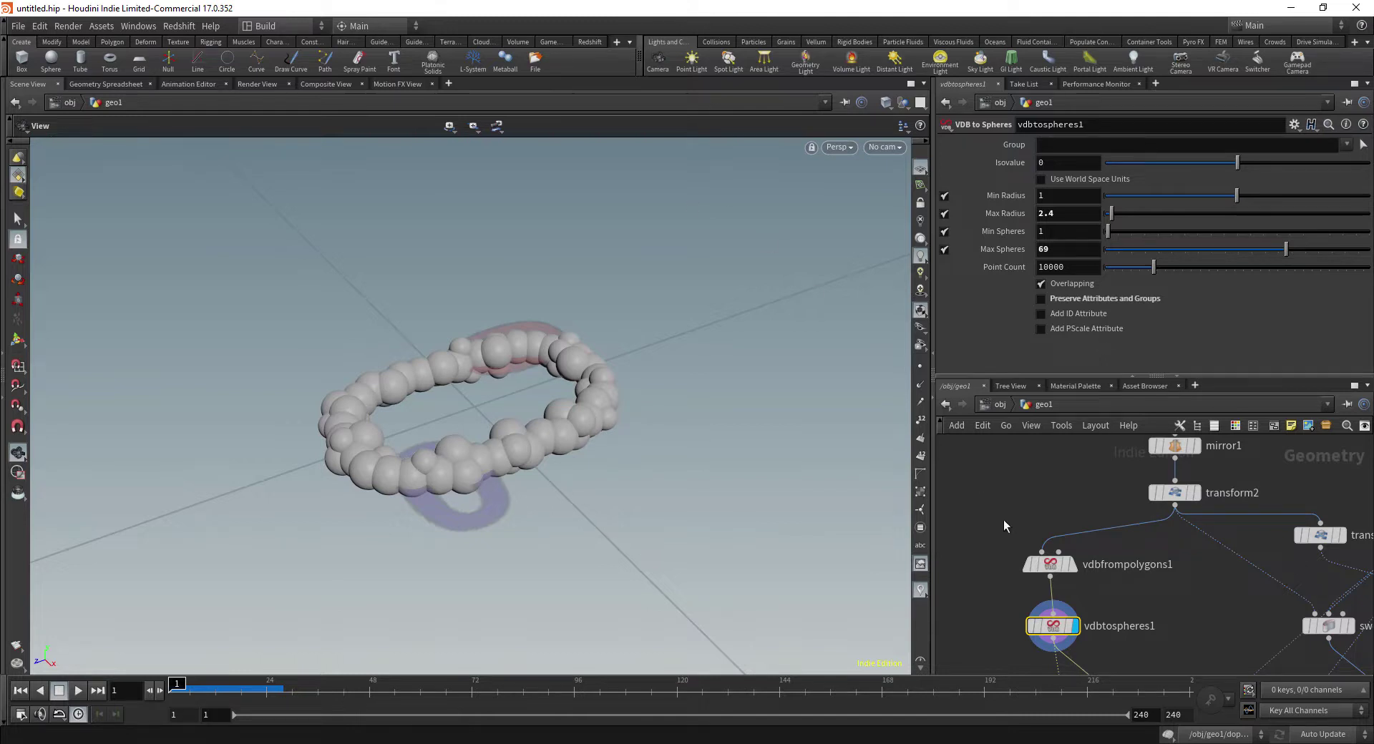
# Set the VDB to Spheres node's Max Spheres to 100 and Max Radius to 2
pyautogui.click(1050, 565)
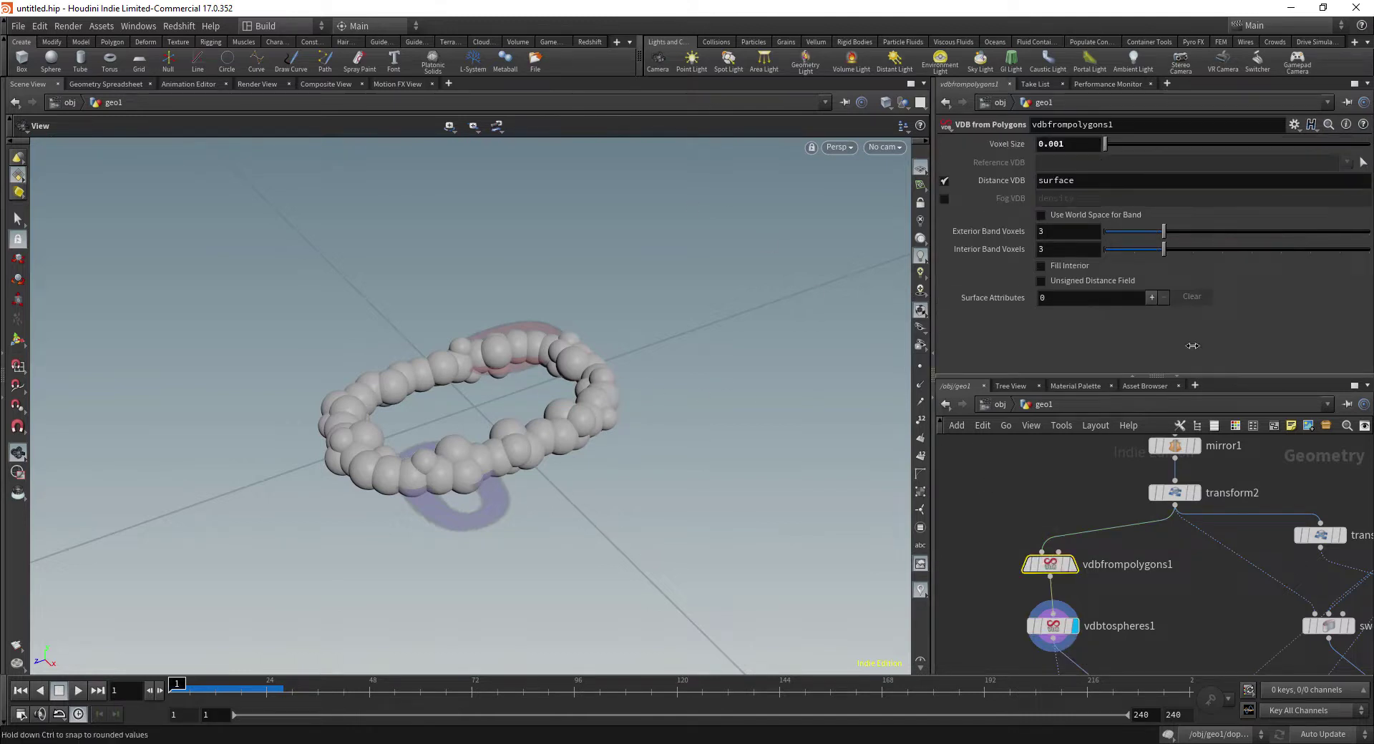
pyautogui.click(1052, 626)
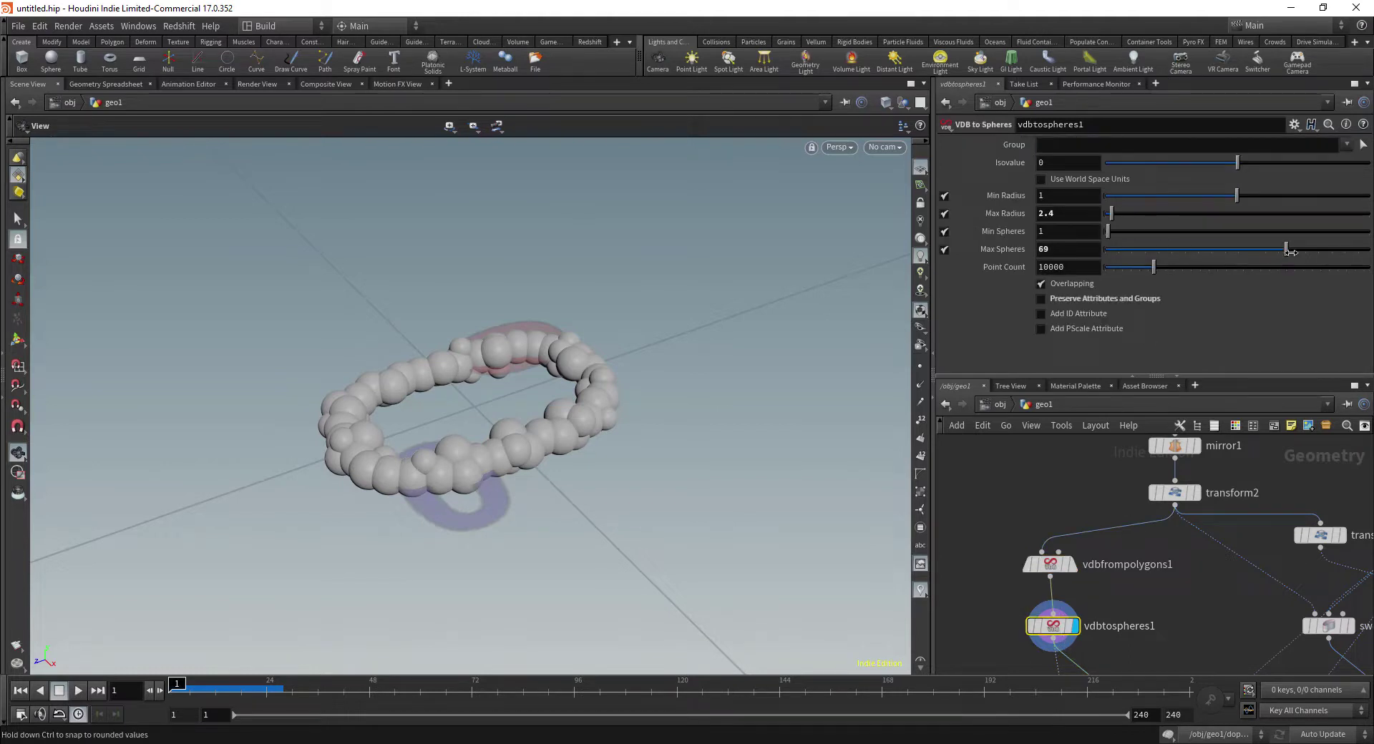
pyautogui.moveTo(1290, 250); pyautogui.dragTo(1368, 250)
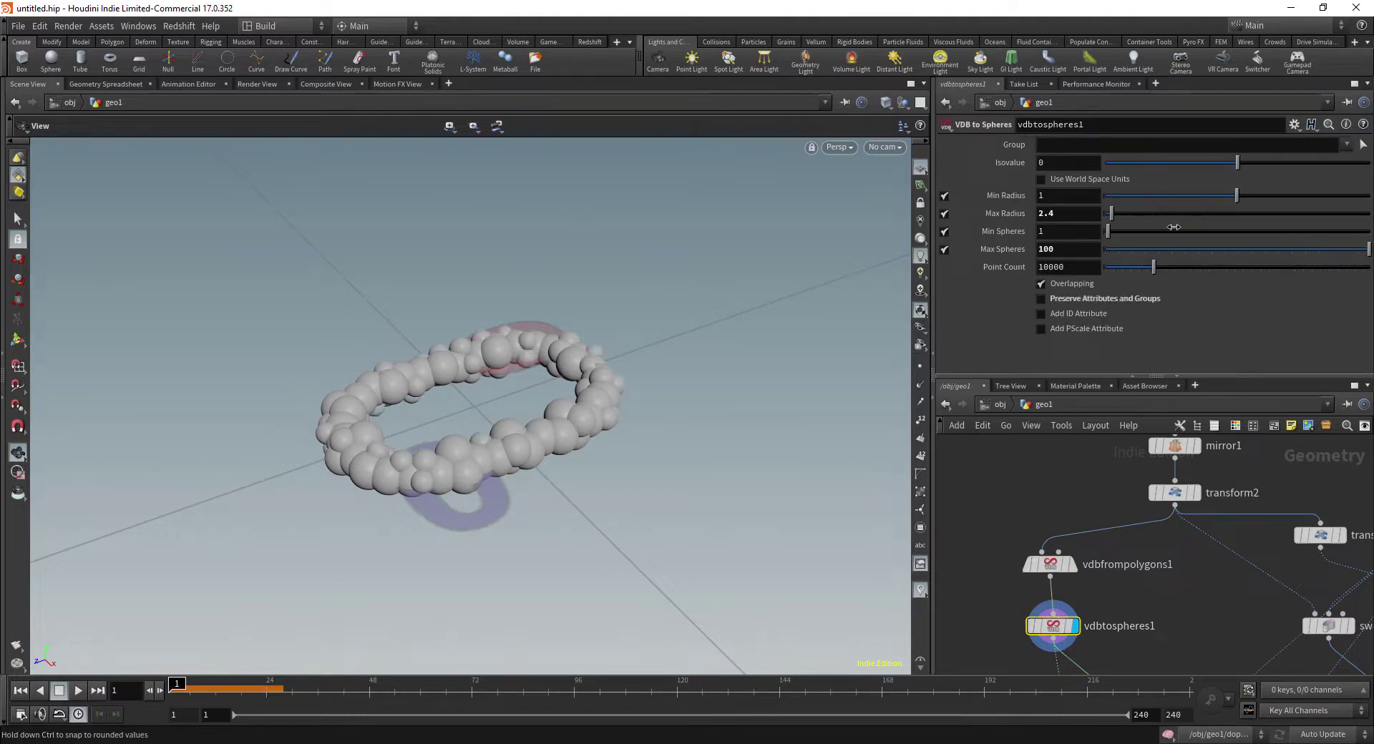
pyautogui.click(1072, 215)
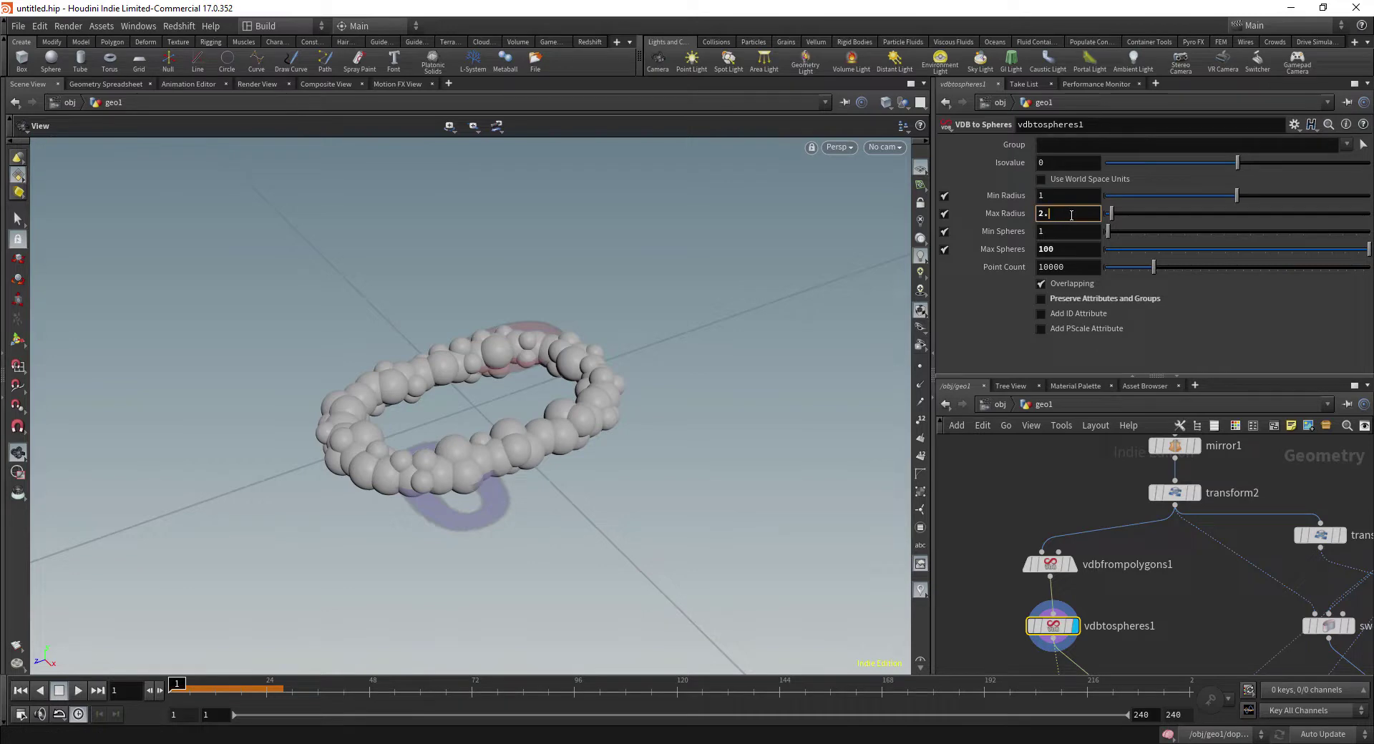
pyautogui.press('Return')
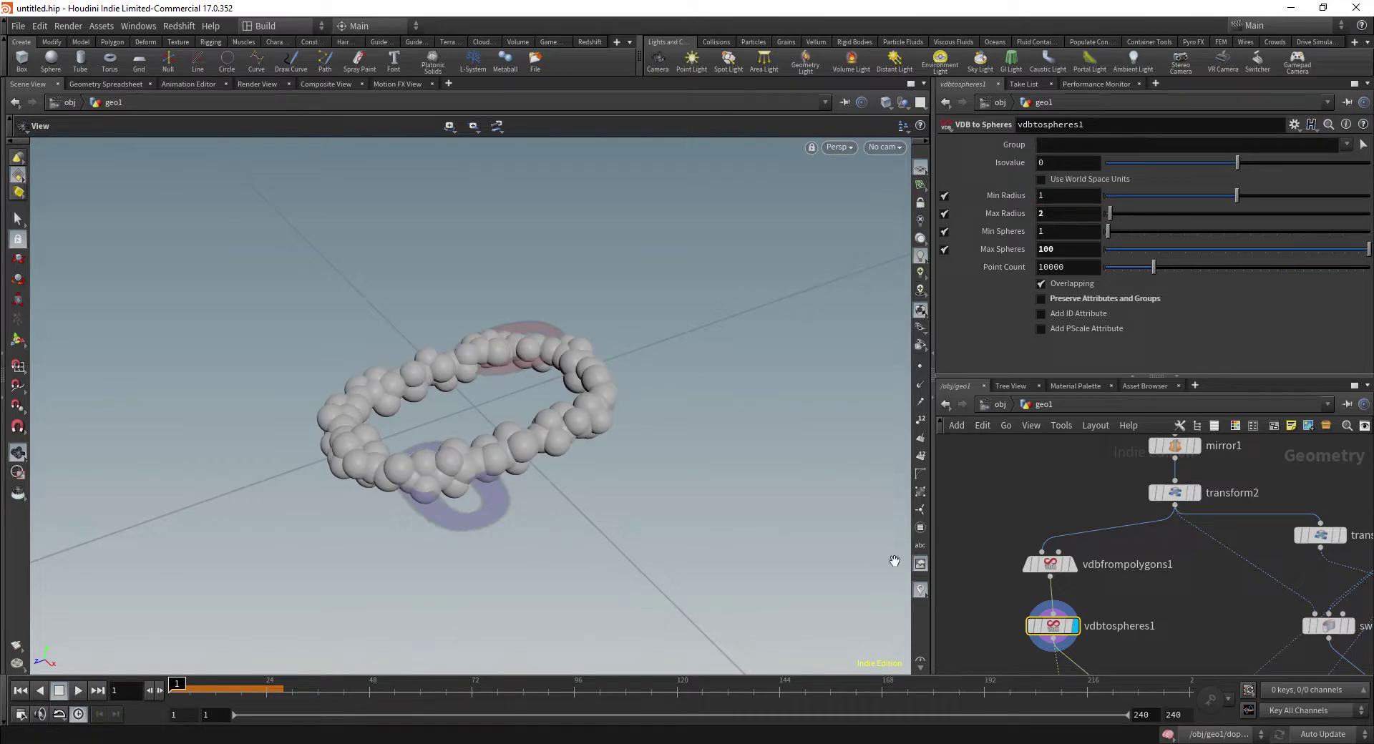
# Return inside the DOP network and replay the simulation with the chain and tube collider in view
pyautogui.moveTo(1022, 502); pyautogui.dragTo(1012, 358, button='middle')
pyautogui.moveTo(1016, 572); pyautogui.dragTo(1012, 396, button='middle')
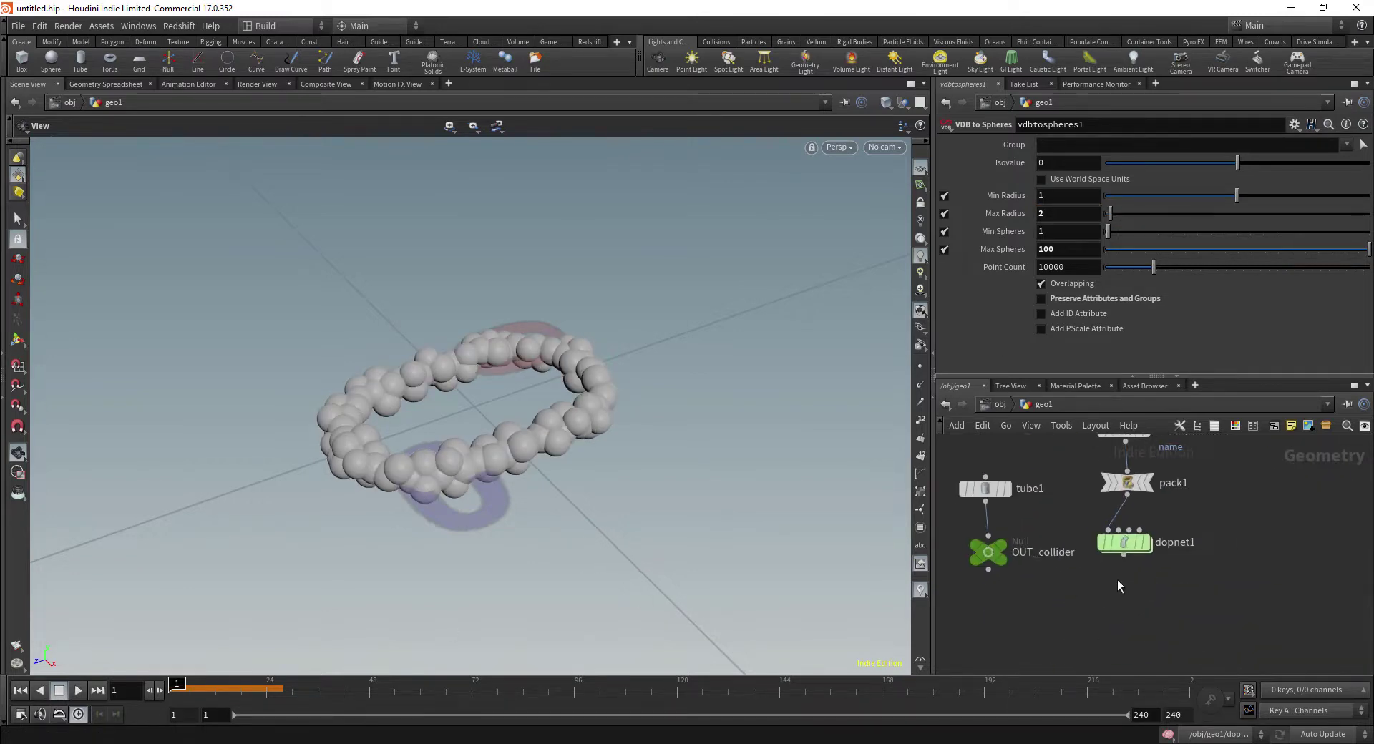
pyautogui.doubleClick(1147, 546)
pyautogui.moveTo(245, 550); pyautogui.dragTo(101, 473, button='right')
pyautogui.moveTo(82, 542); pyautogui.dragTo(682, 219, button='middle')
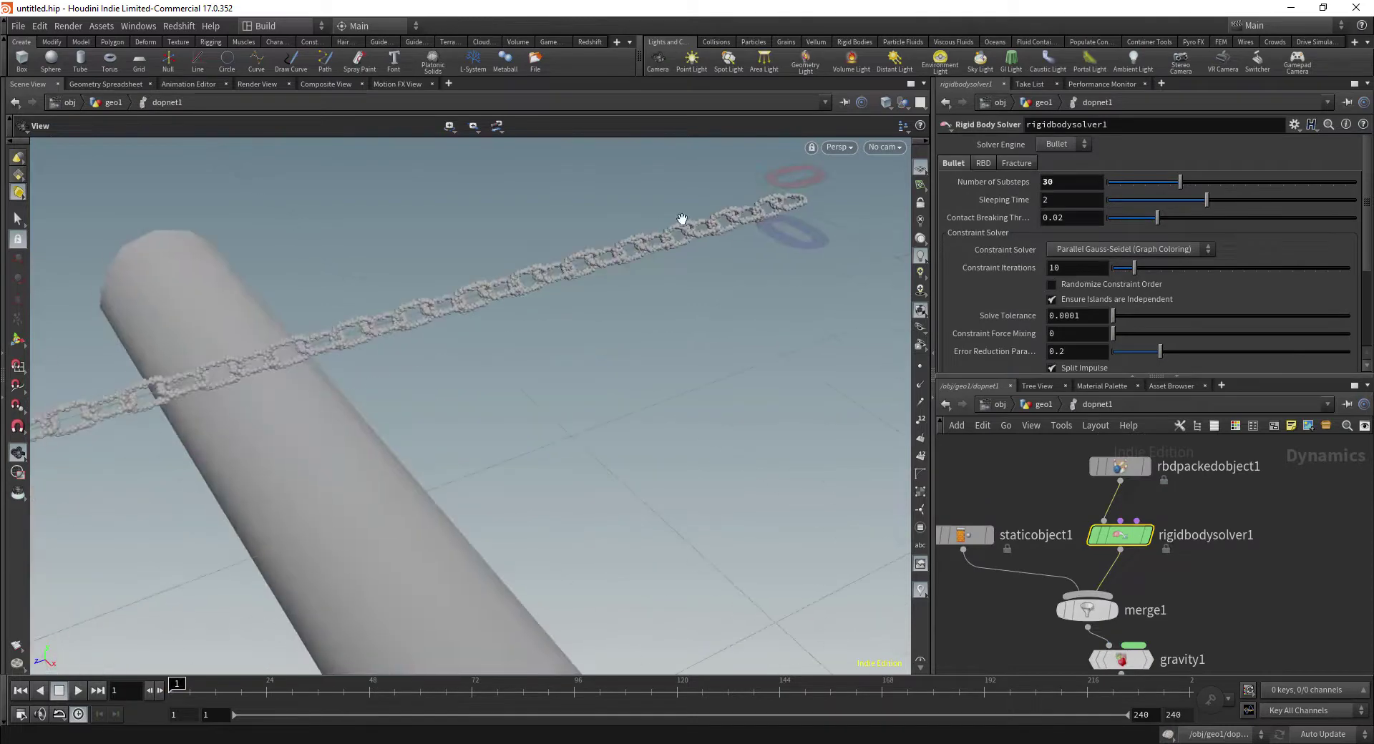
pyautogui.moveTo(682, 219); pyautogui.dragTo(336, 446)
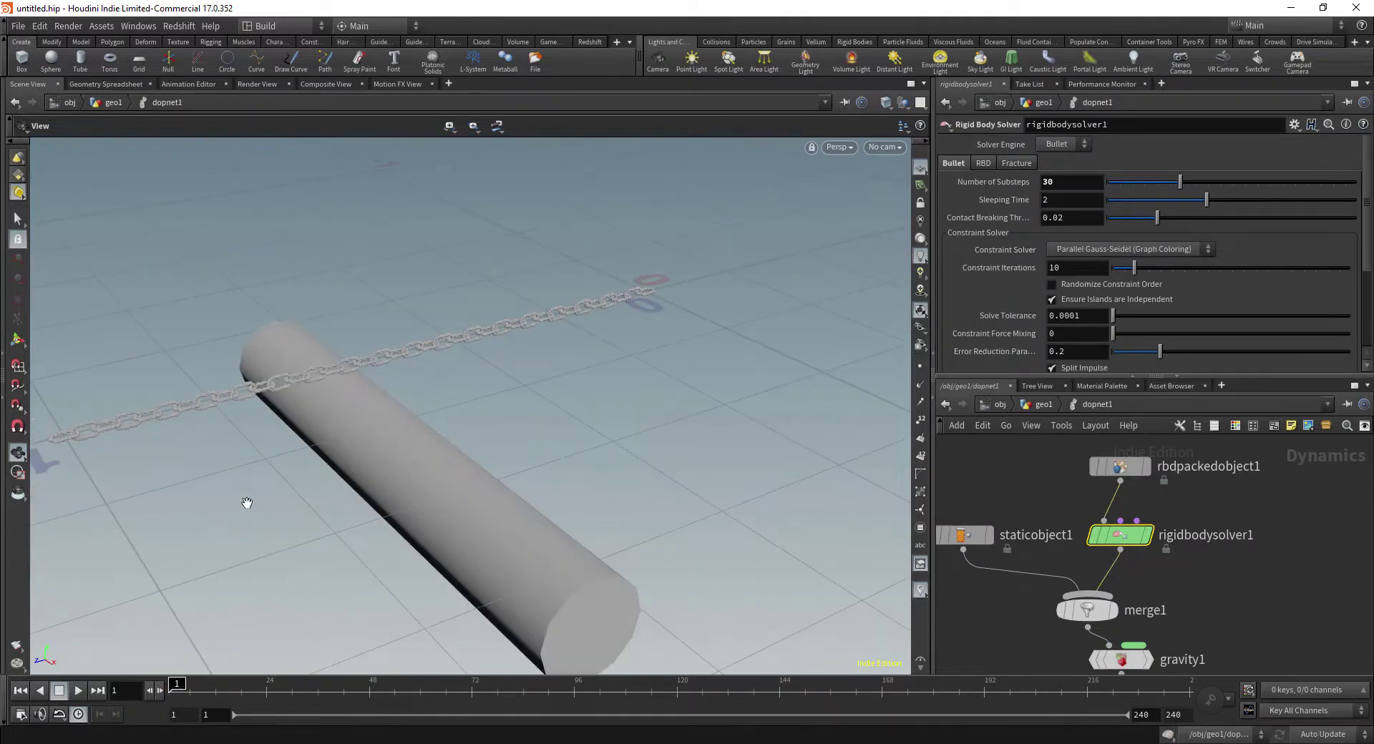
pyautogui.press('Up')
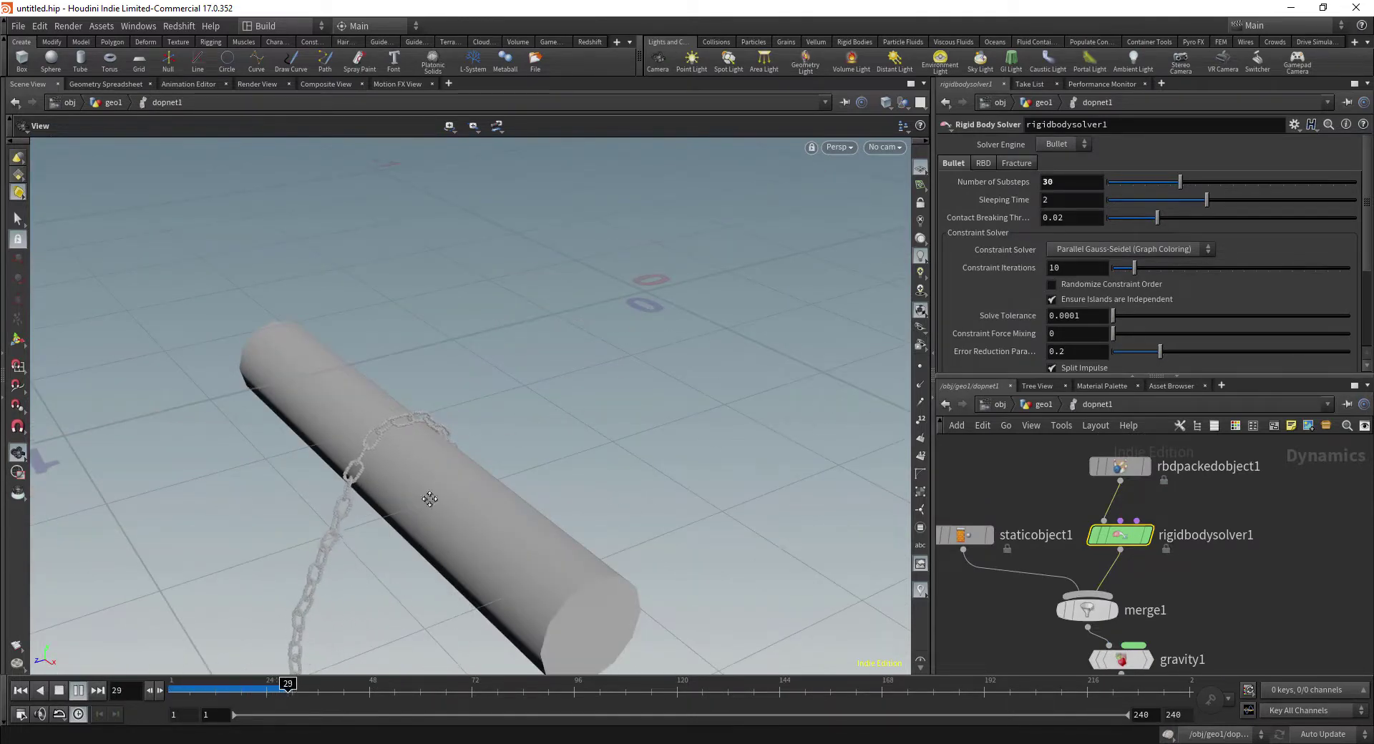
# Examine up close how the chain links hang over the tube during playback, and scrub back to frame 30
pyautogui.moveTo(429, 499); pyautogui.dragTo(487, 384)
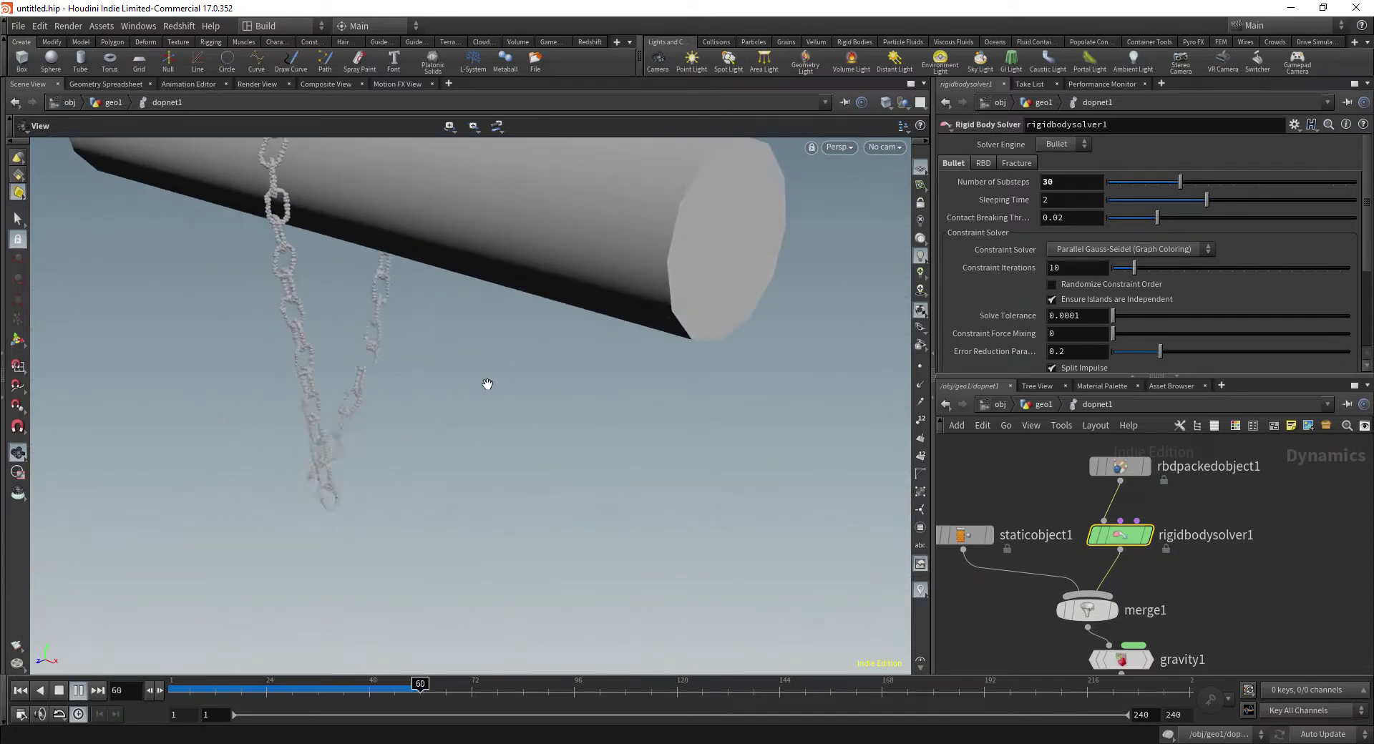
pyautogui.moveTo(393, 313); pyautogui.dragTo(435, 471, button='middle')
pyautogui.moveTo(372, 427); pyautogui.dragTo(331, 337, button='right')
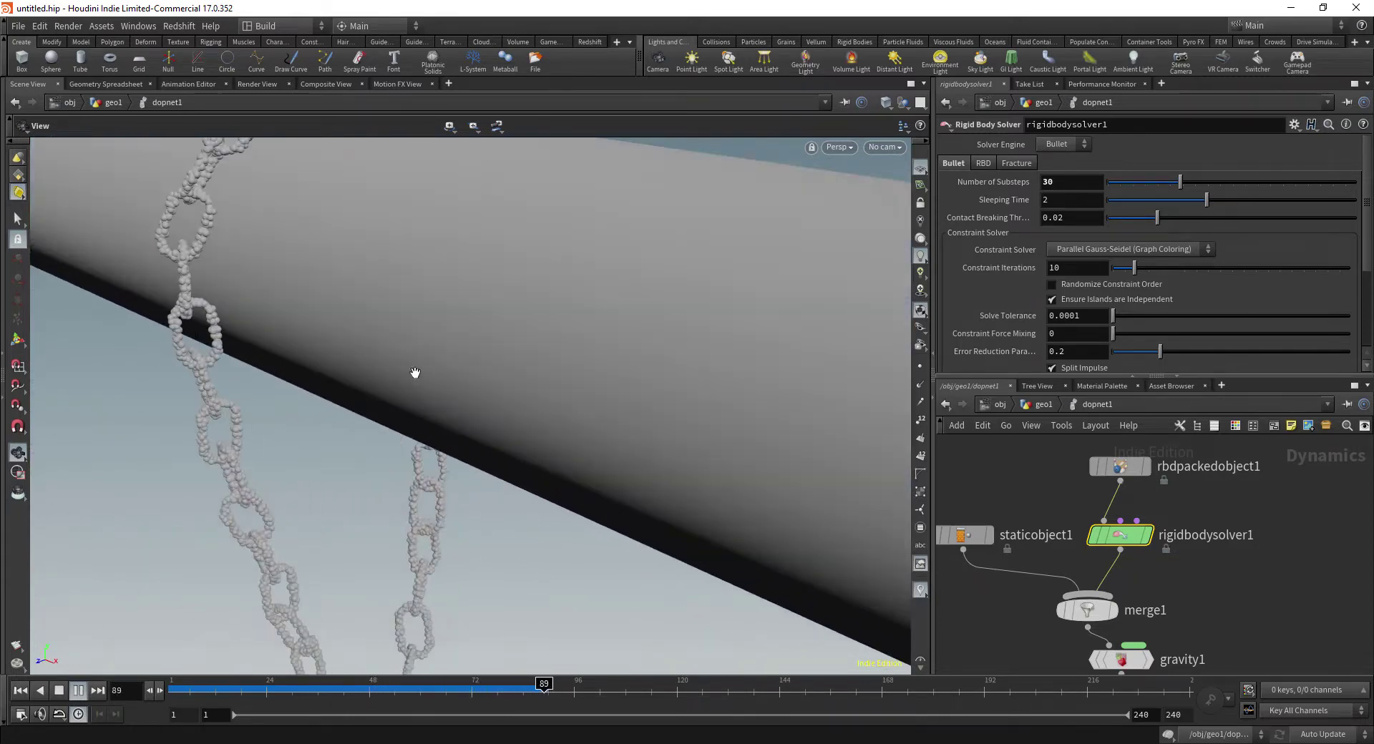
pyautogui.moveTo(332, 337); pyautogui.dragTo(423, 487, button='middle')
pyautogui.moveTo(423, 487); pyautogui.dragTo(380, 445)
pyautogui.moveTo(380, 445); pyautogui.dragTo(436, 360, button='right')
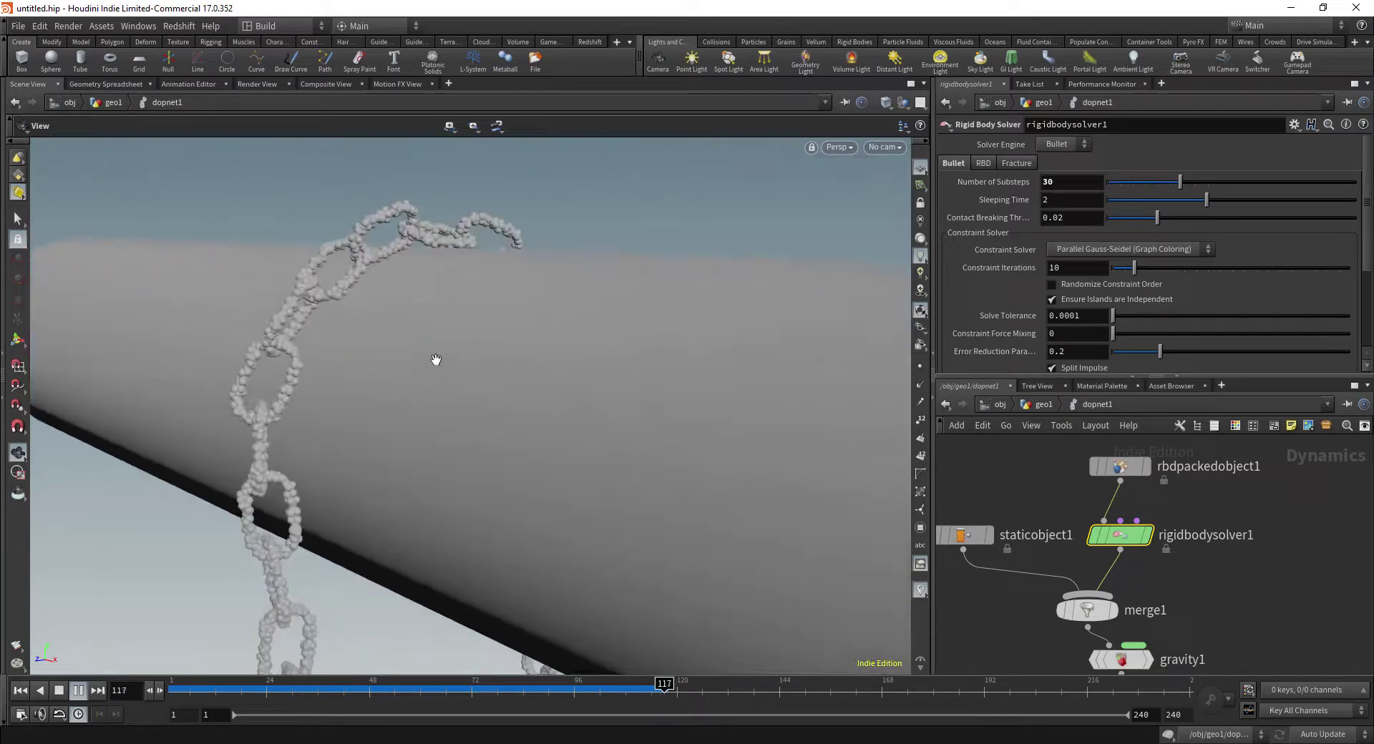
pyautogui.moveTo(436, 359); pyautogui.dragTo(509, 390)
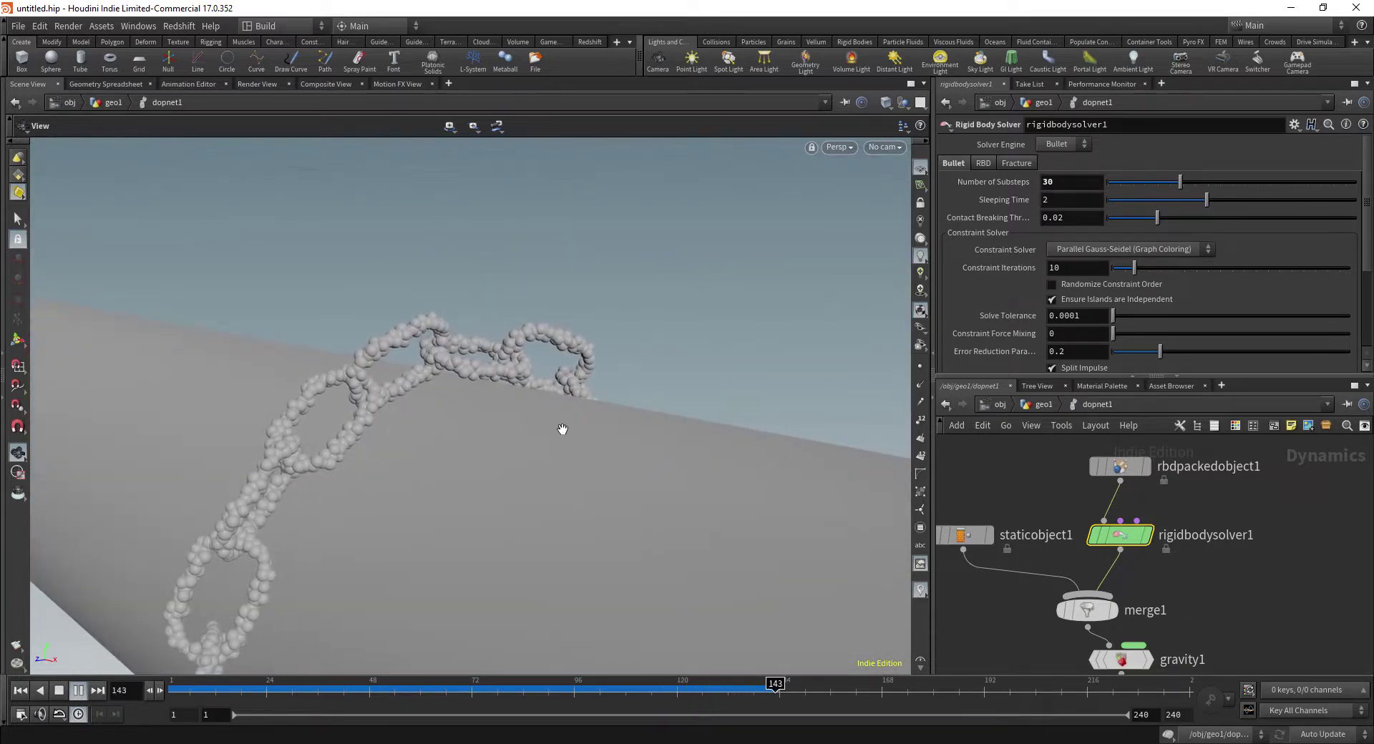
pyautogui.moveTo(563, 430); pyautogui.dragTo(417, 316)
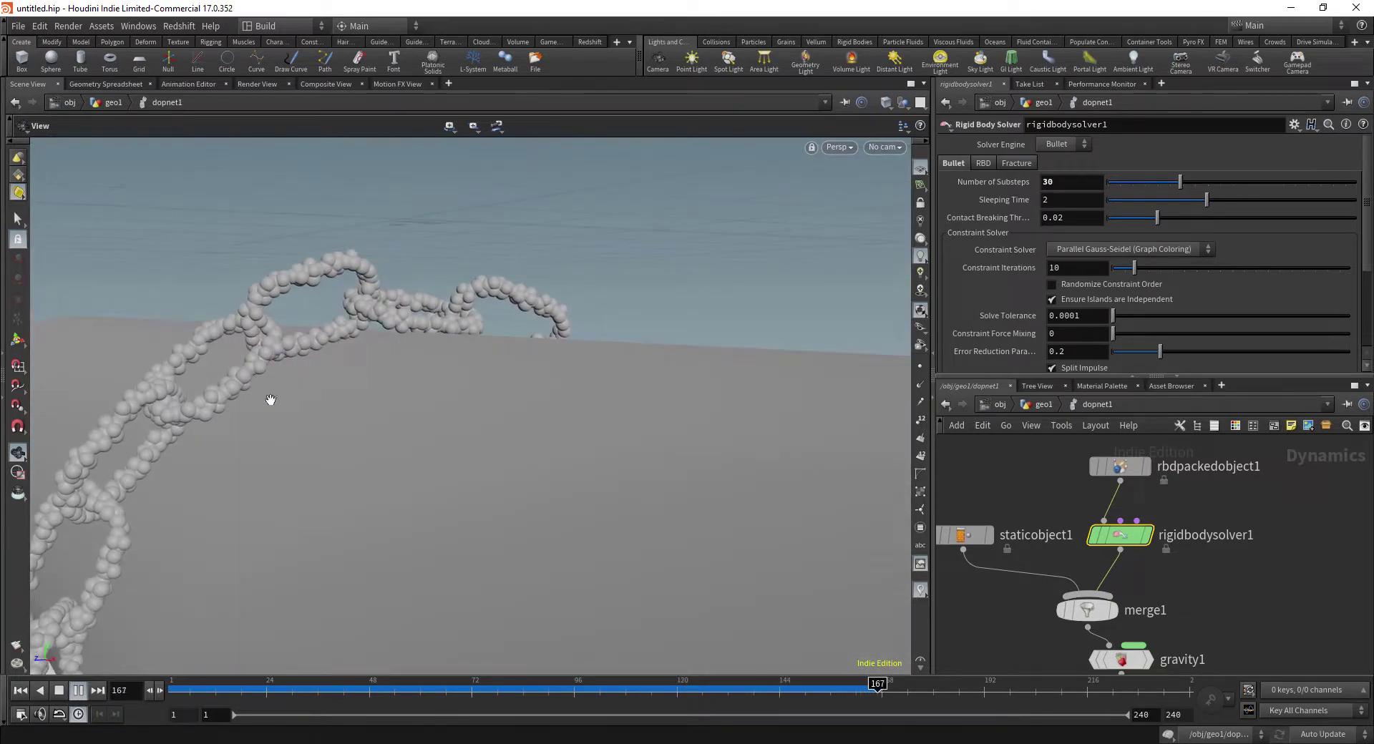
pyautogui.click(249, 687)
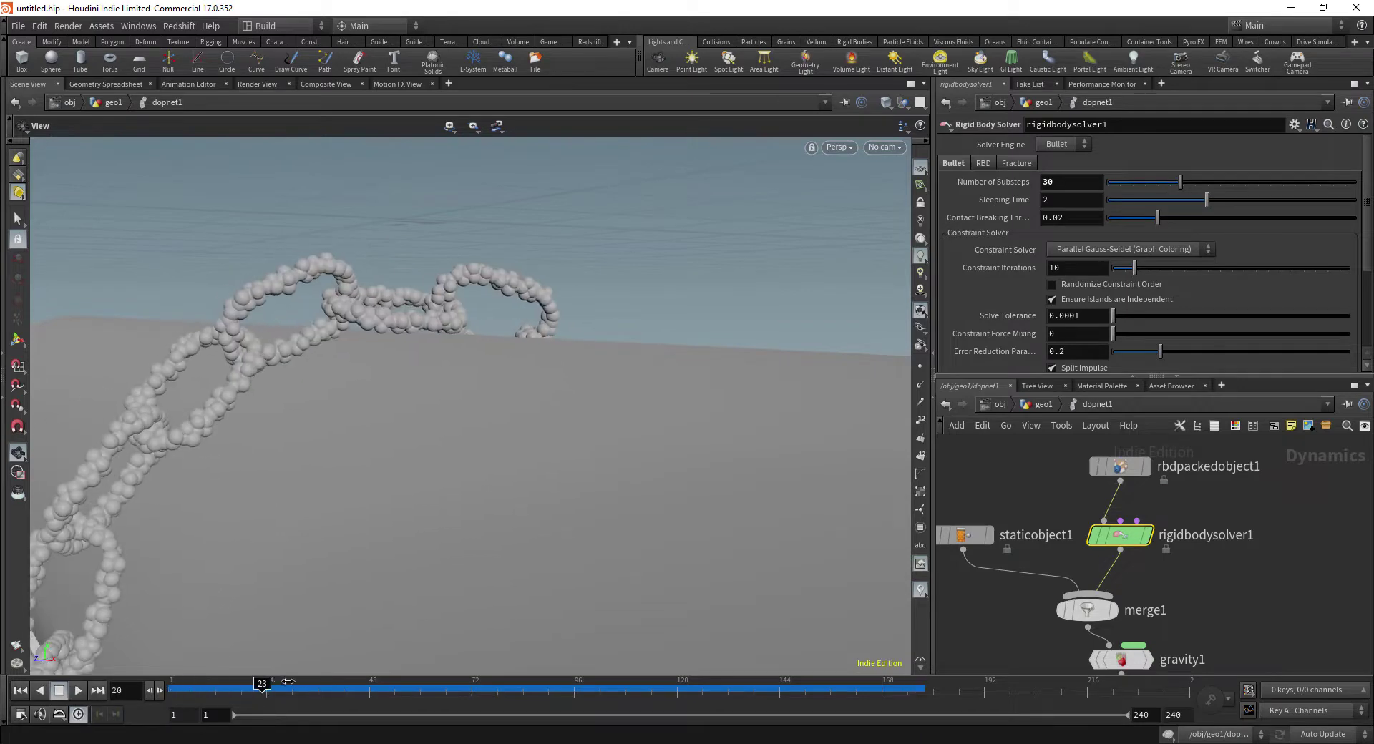
pyautogui.moveTo(287, 681); pyautogui.dragTo(292, 684)
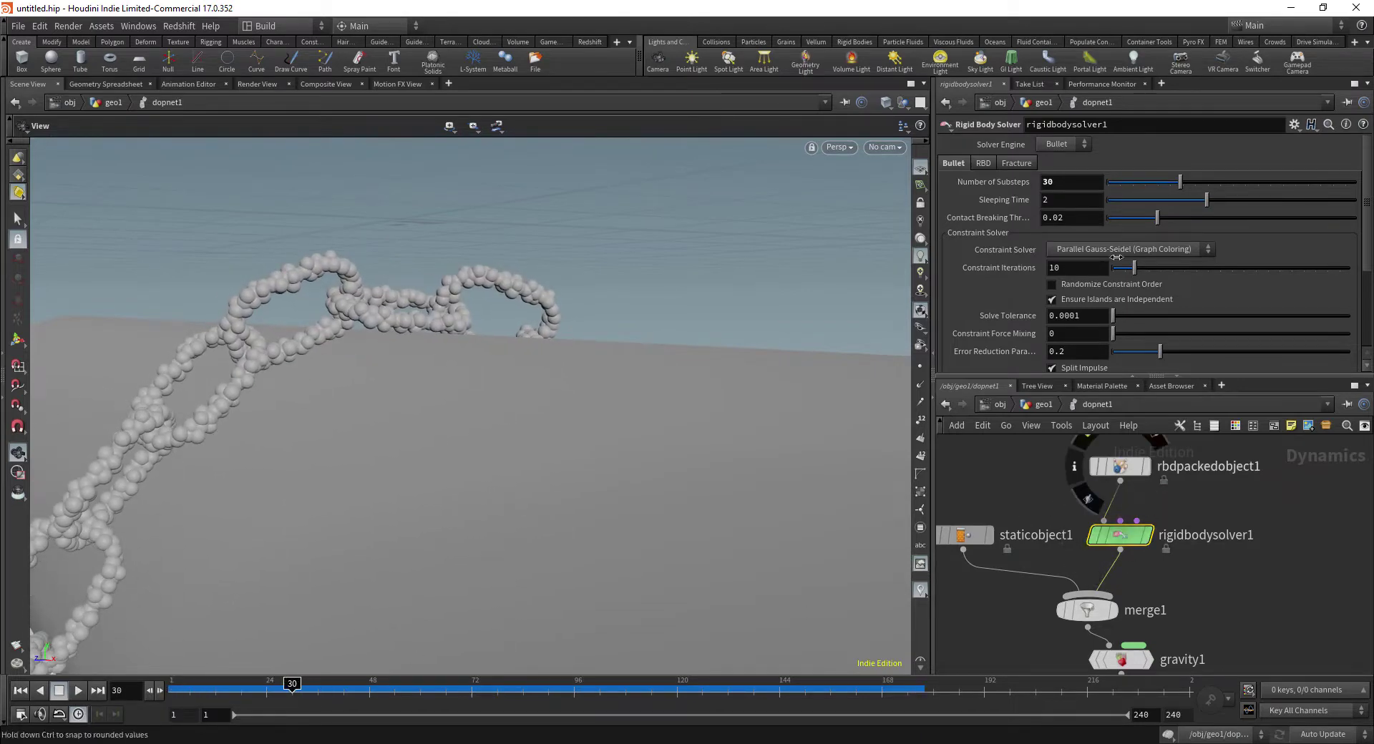
# Set the Rigid Body Solver's Number of Substeps to 50, replay the simulation from frame 1, and check the hanging chain
pyautogui.click(1072, 182)
pyautogui.write('50')
pyautogui.press('Return')
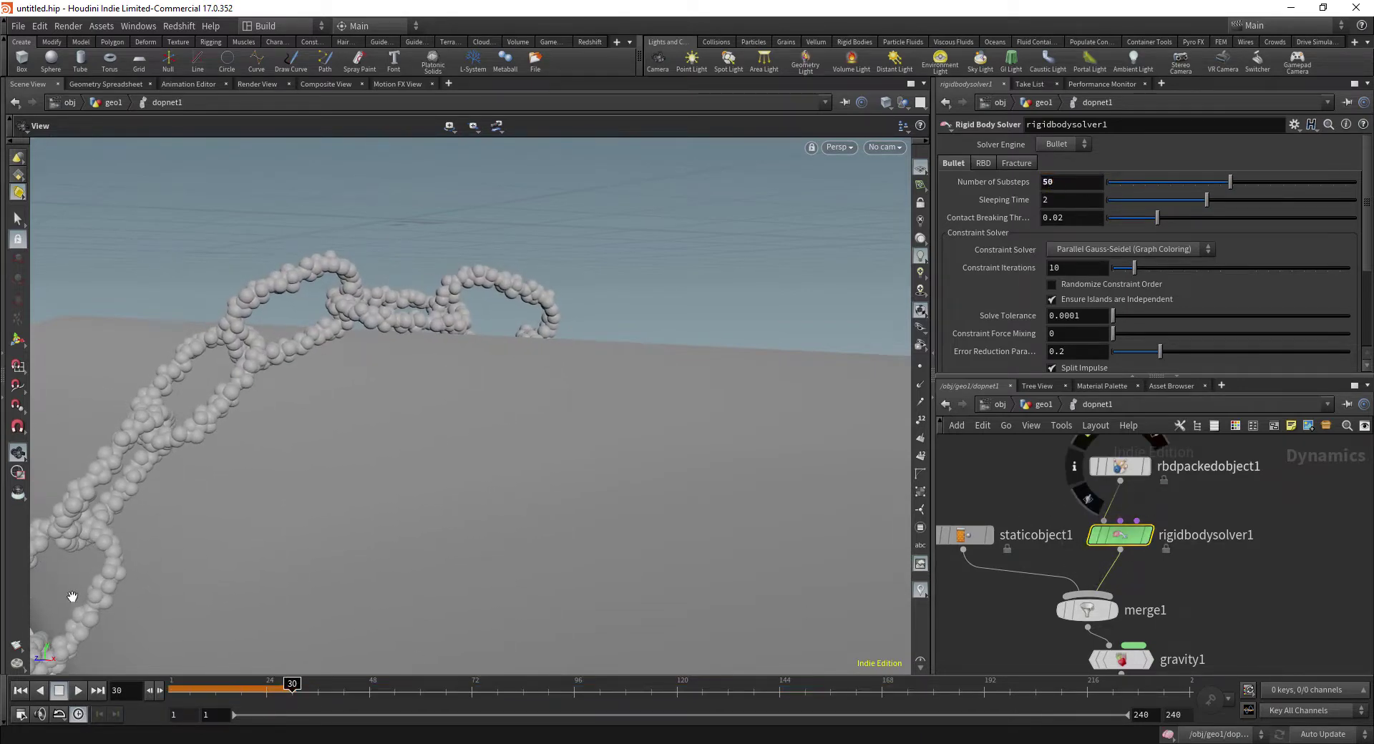
pyautogui.click(20, 692)
pyautogui.click(78, 692)
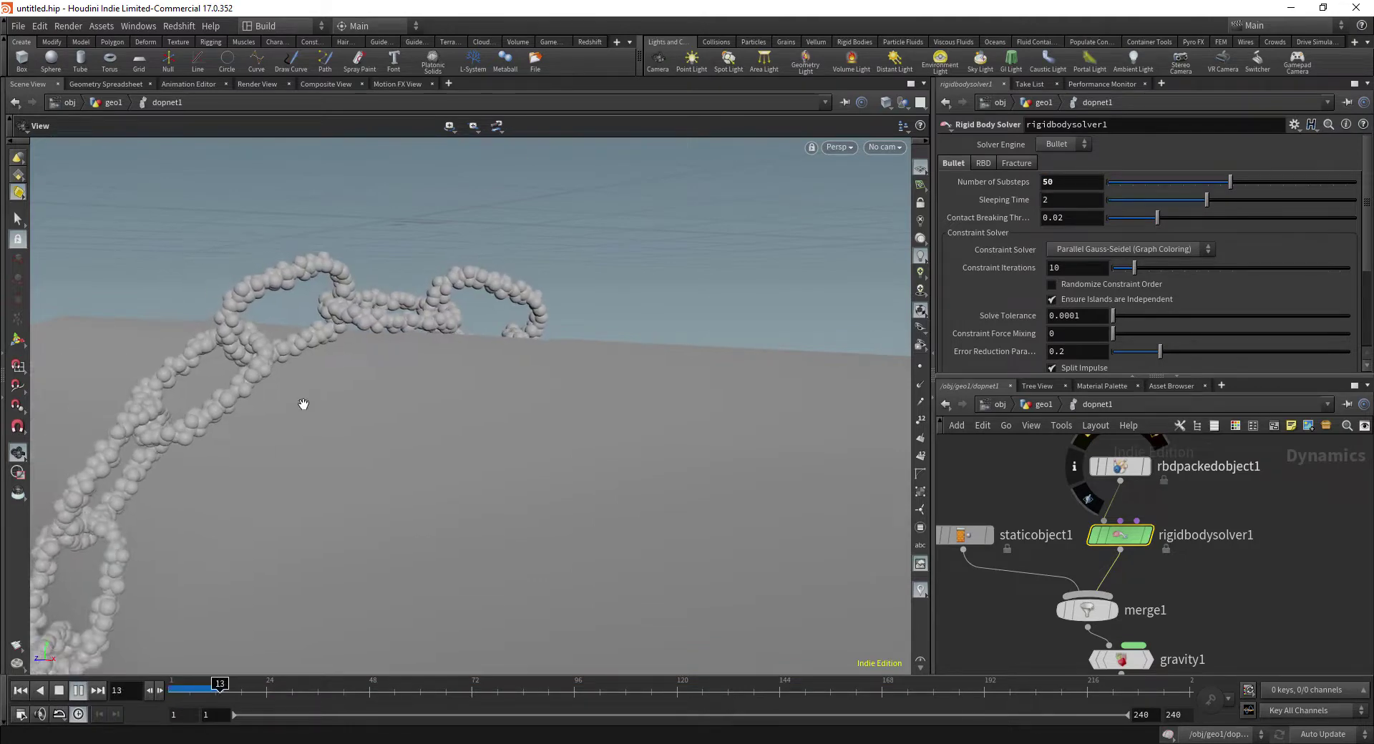
pyautogui.moveTo(372, 430)
pyautogui.mouseDown(button='right')
pyautogui.moveTo(200, 431)
pyautogui.moveTo(395, 435)
pyautogui.mouseUp(button='right')
pyautogui.moveTo(562, 511); pyautogui.dragTo(524, 362, button='middle')
pyautogui.moveTo(402, 427)
pyautogui.mouseDown()
pyautogui.moveTo(432, 435)
pyautogui.moveTo(410, 447)
pyautogui.mouseUp()
pyautogui.moveTo(393, 565); pyautogui.dragTo(408, 605)
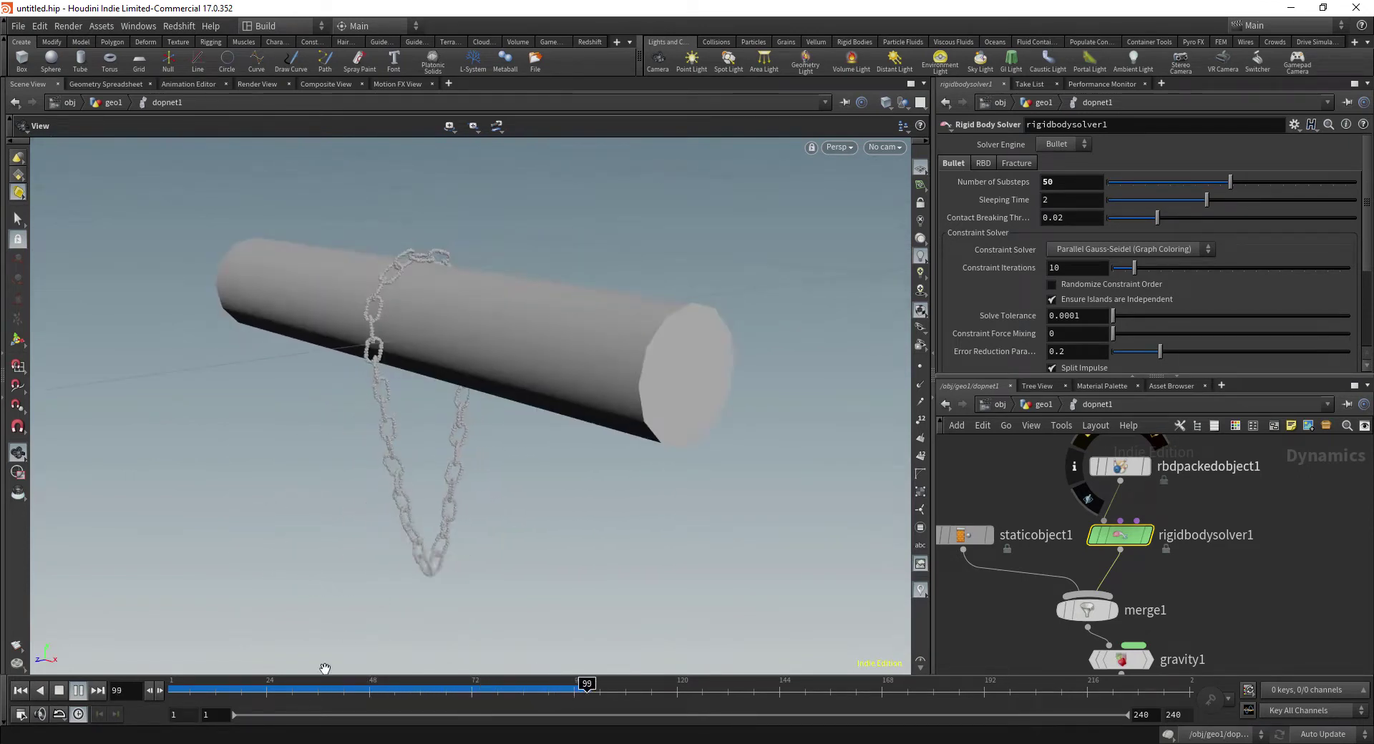
pyautogui.click(173, 690)
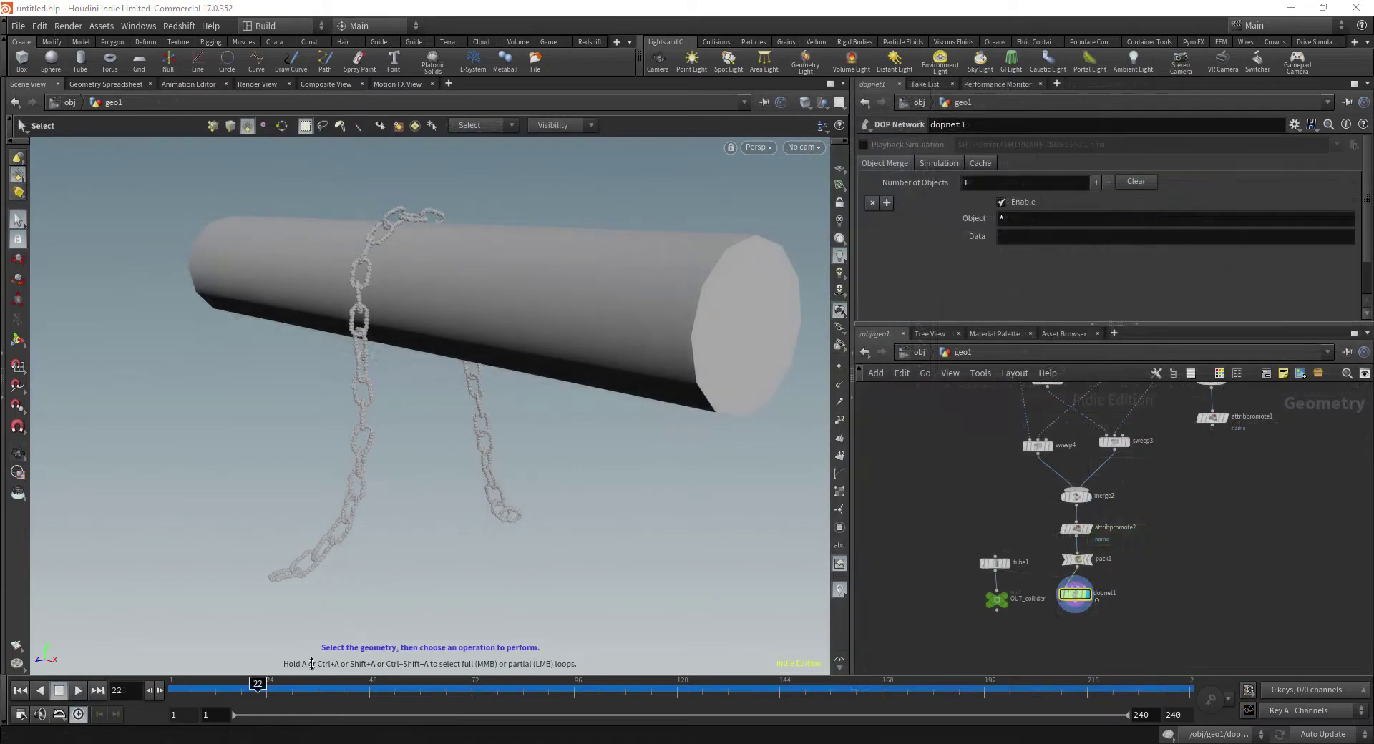
# Scrub the simulation to frame 27 and add a Dop Import node that uses dopnet1 as its DOP Network
pyautogui.moveTo(241, 692); pyautogui.dragTo(279, 688)
pyautogui.moveTo(1288, 556); pyautogui.dragTo(1135, 544, button='middle')
pyautogui.press('Tab')
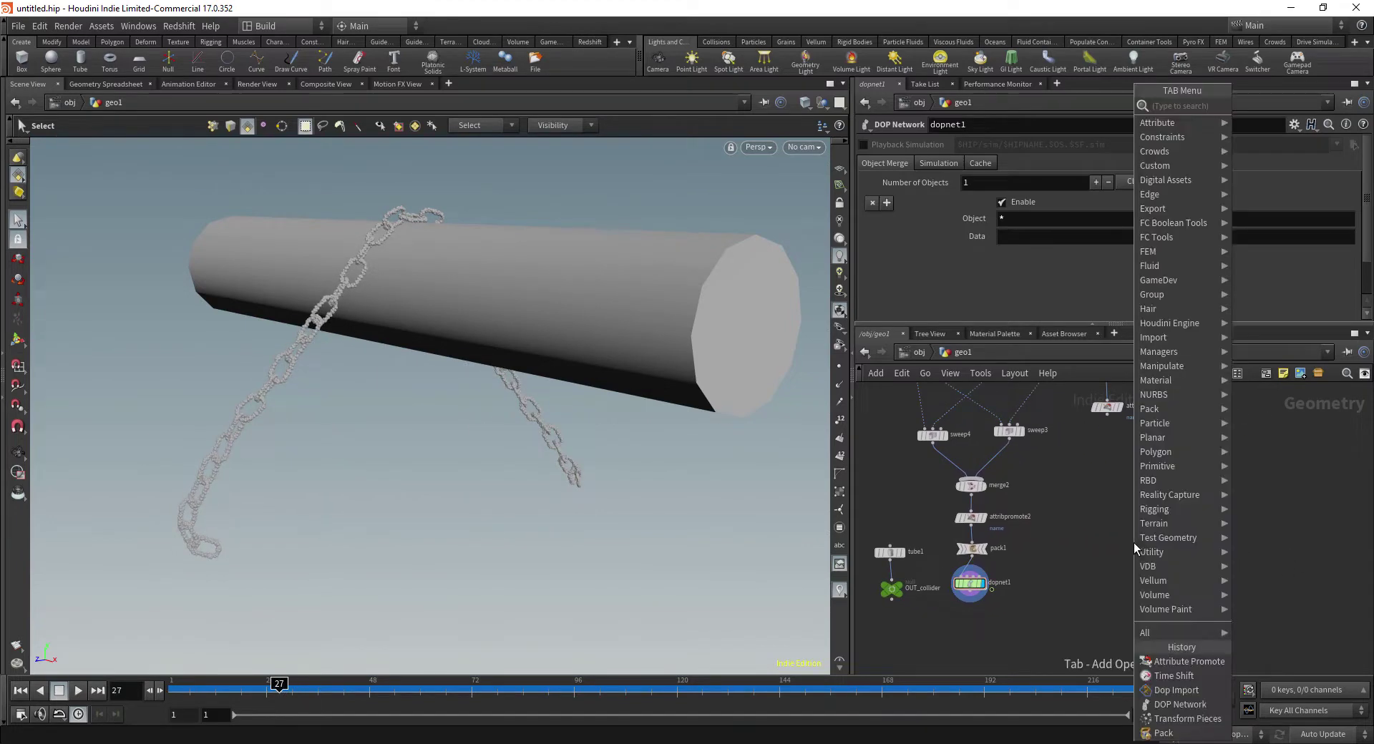
pyautogui.write('dopim')
pyautogui.press('Return')
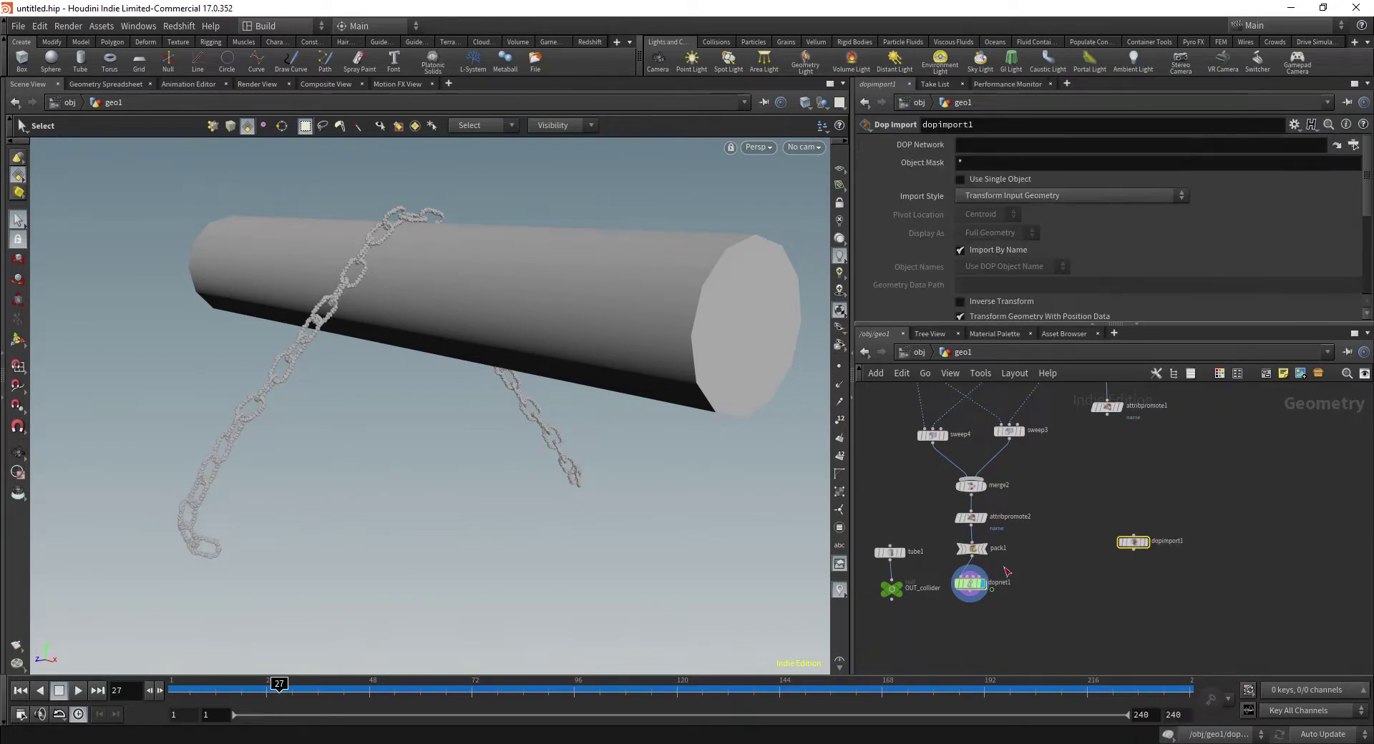
pyautogui.moveTo(970, 589); pyautogui.dragTo(981, 194)
pyautogui.moveTo(972, 149); pyautogui.dragTo(972, 149)
# Copy the packed object's name from inside the DOP network and set the Dop Import's Object Mask to rbdpackedobject1
pyautogui.doubleClick(971, 583)
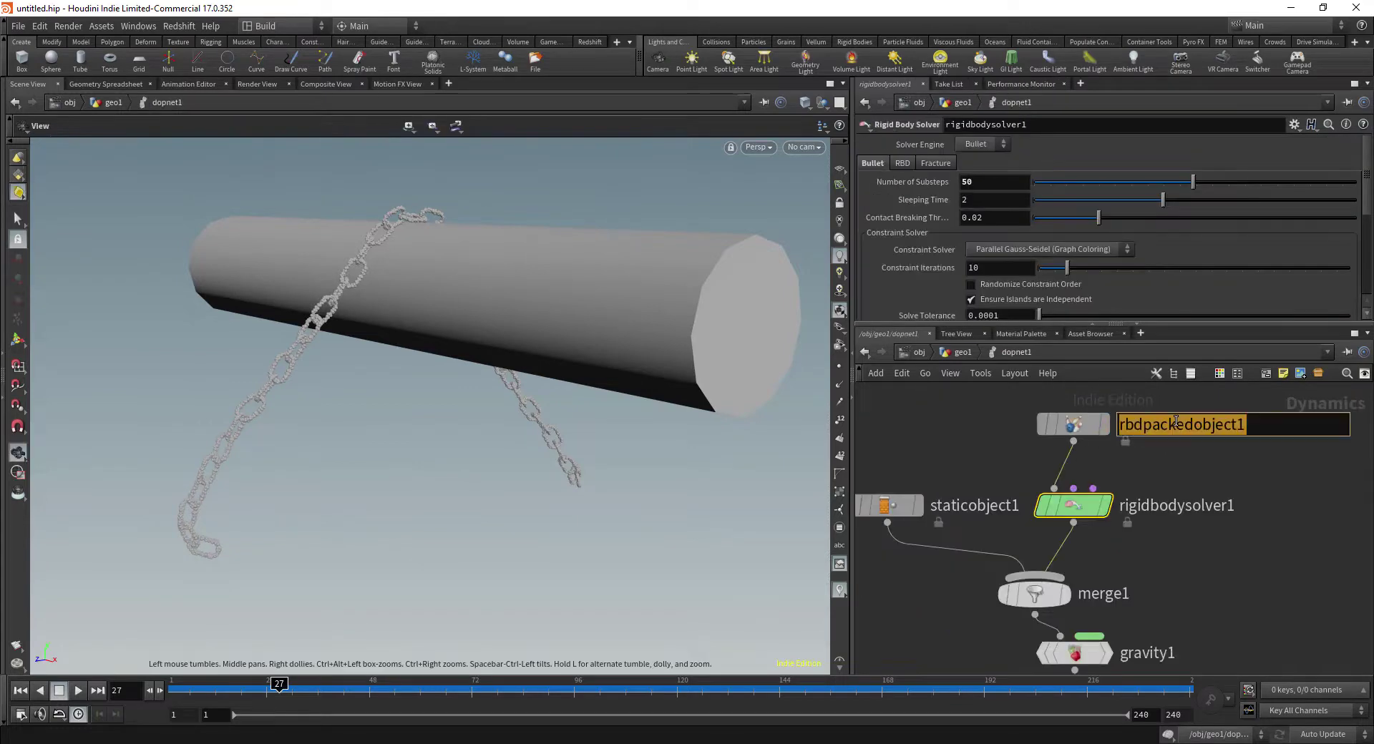
pyautogui.press('u')
pyautogui.click(1133, 542)
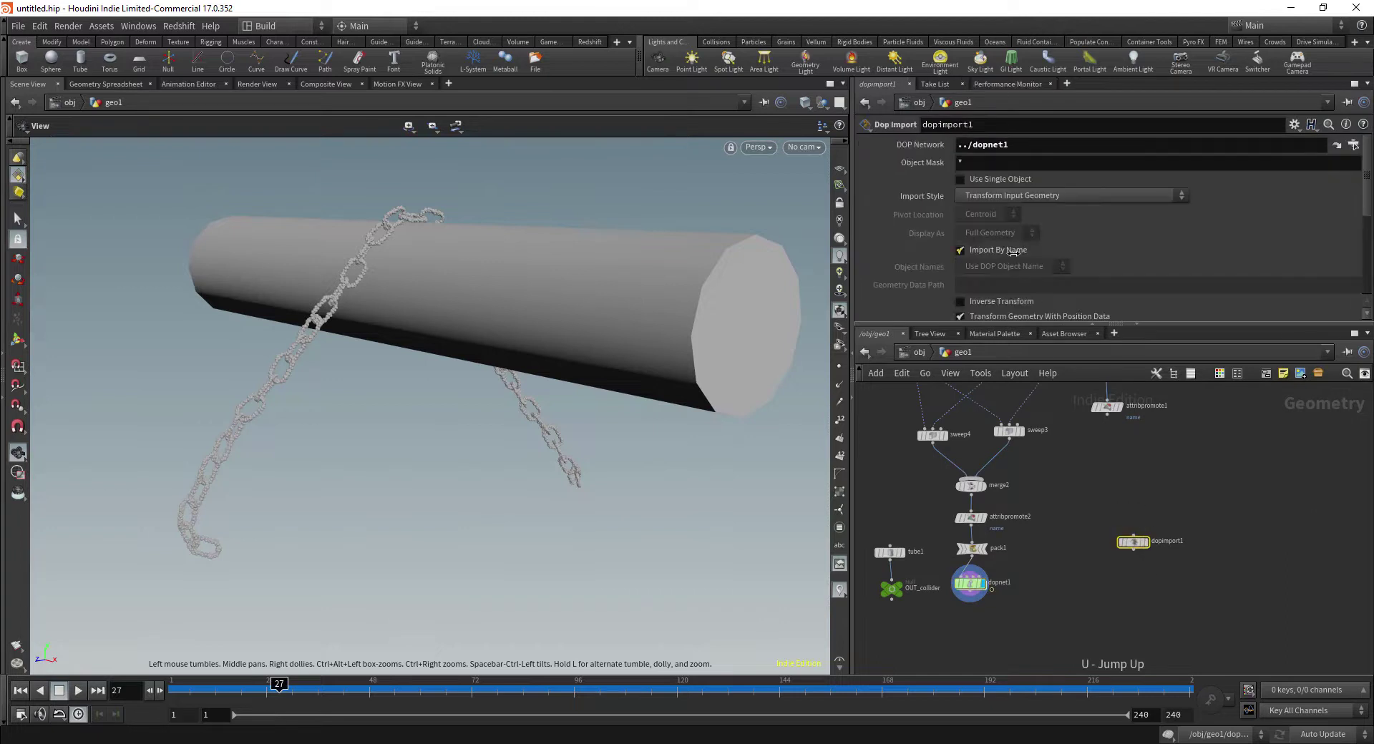
pyautogui.doubleClick(985, 164)
pyautogui.write('rbdpackedobject1')
pyautogui.click(1215, 469)
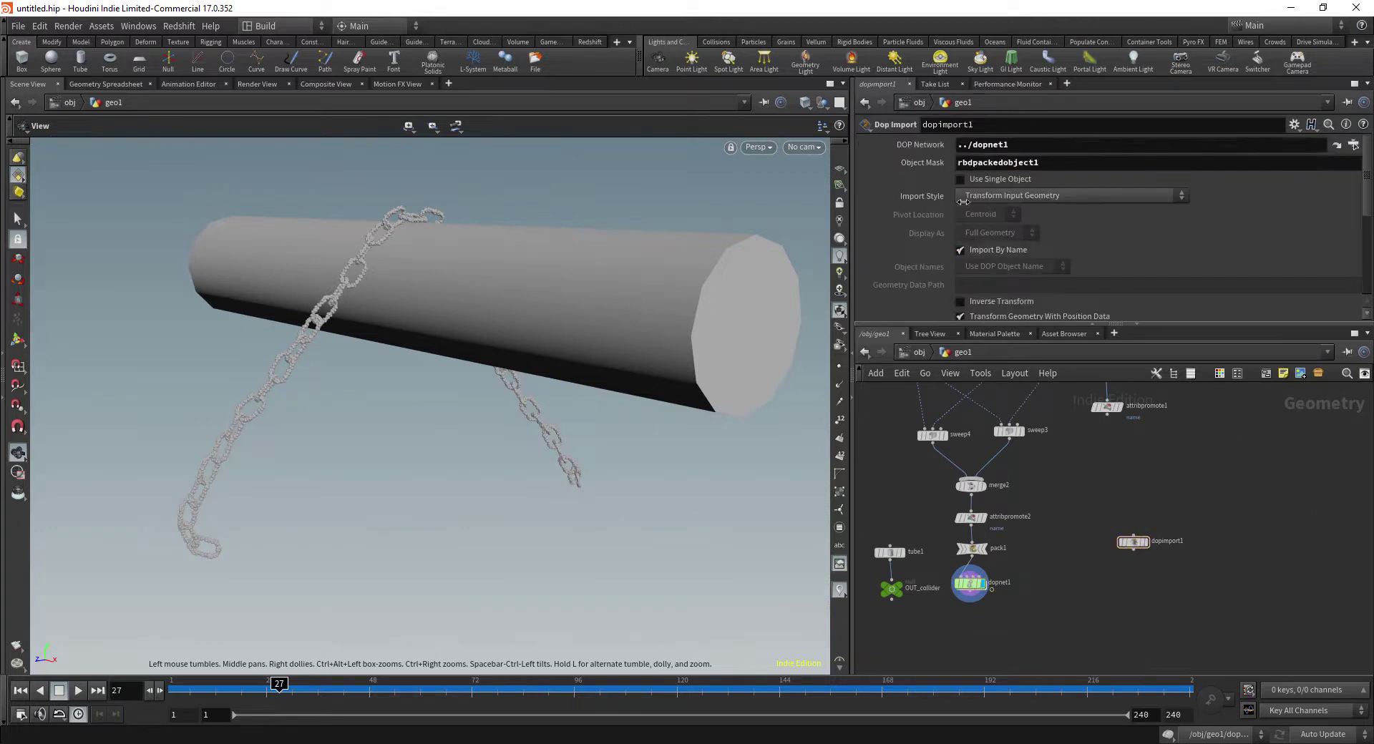
# Set the Dop Import's Import Style to Fetch Geometry from DOP Network, display the imported chain, and return to frame 1
pyautogui.click(1006, 196)
pyautogui.click(1006, 226)
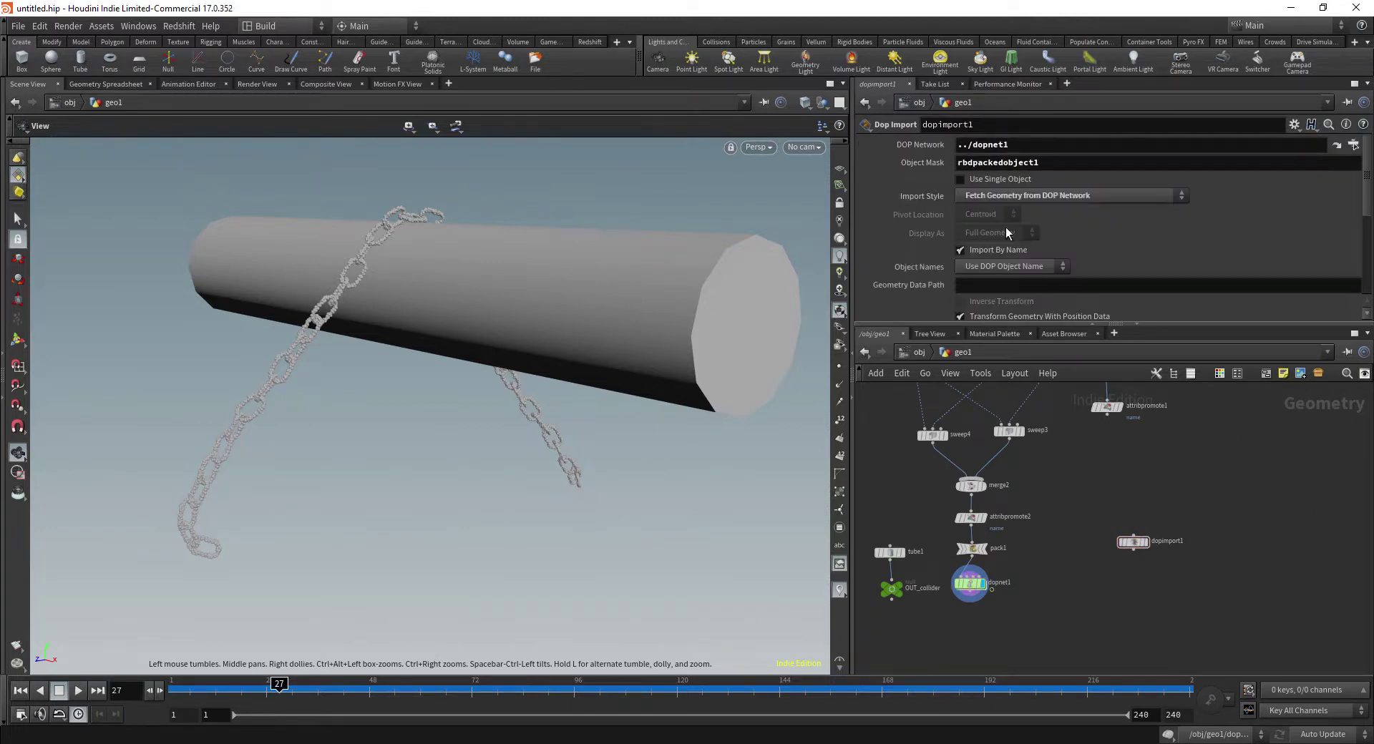
pyautogui.click(1146, 542)
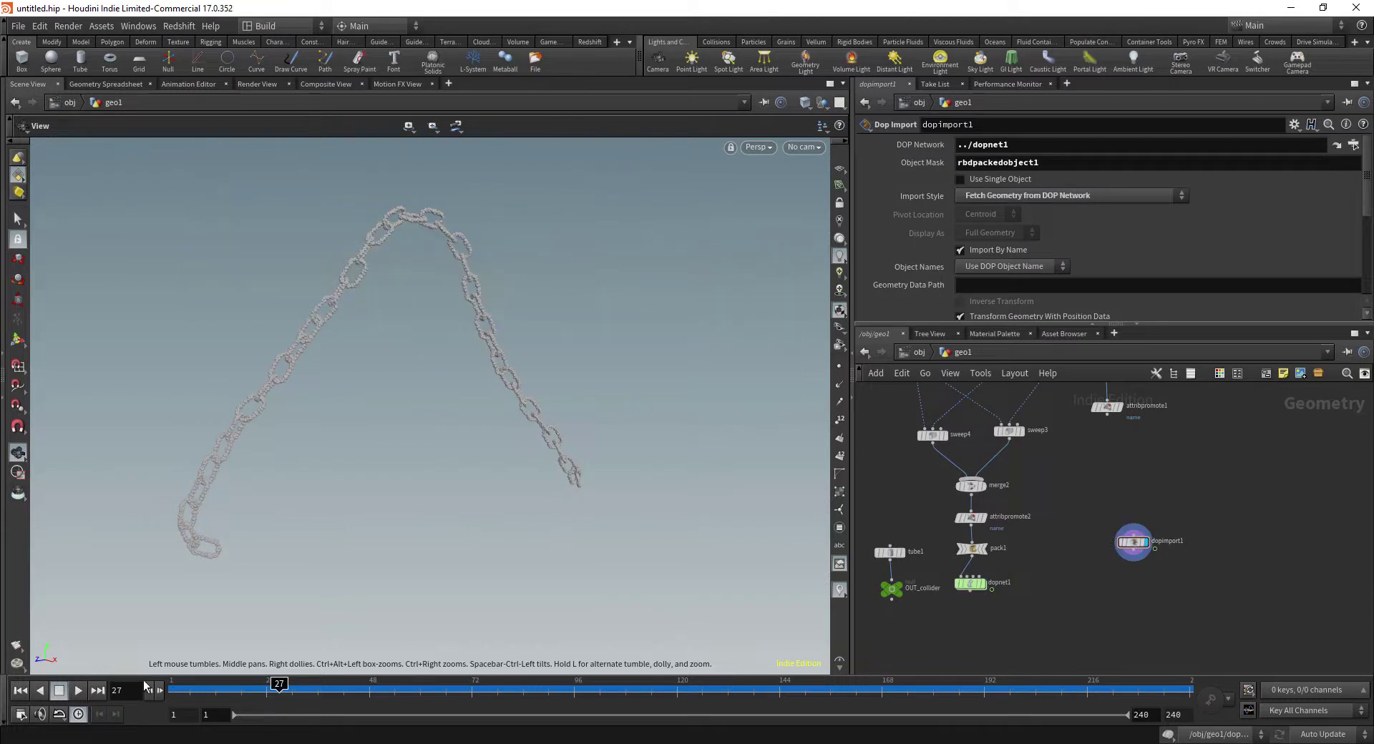
pyautogui.moveTo(480, 676); pyautogui.dragTo(96, 677)
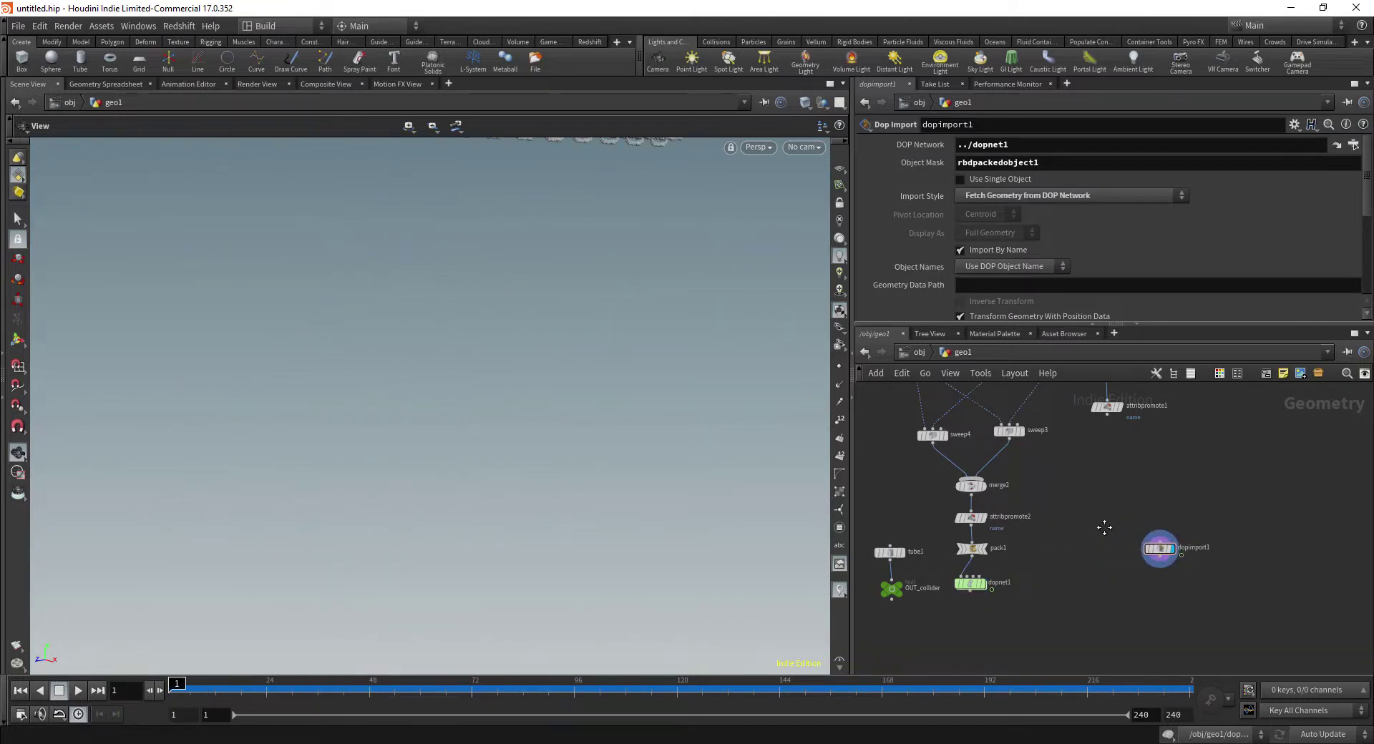
# Add a Transform Pieces node below the Dop Import node
pyautogui.press('Tab')
pyautogui.write('transform p')
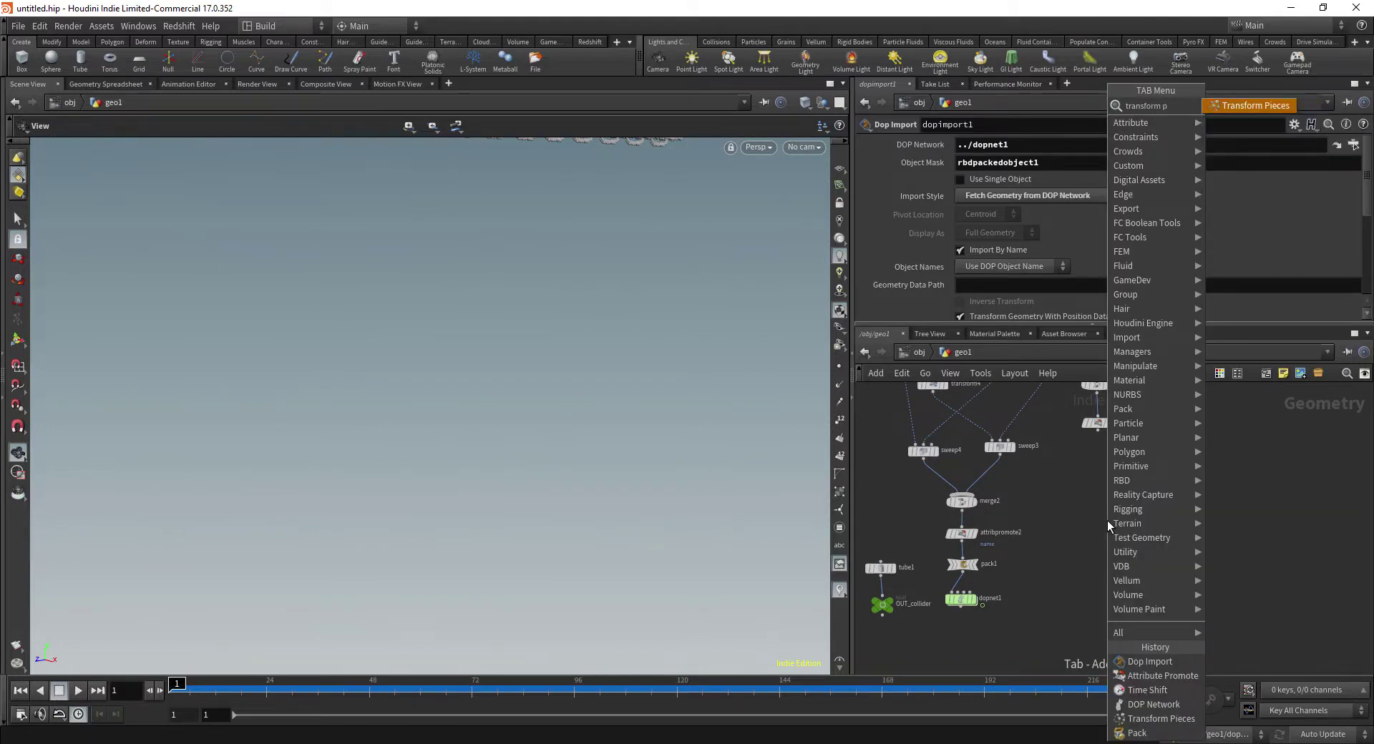
pyautogui.press('Return')
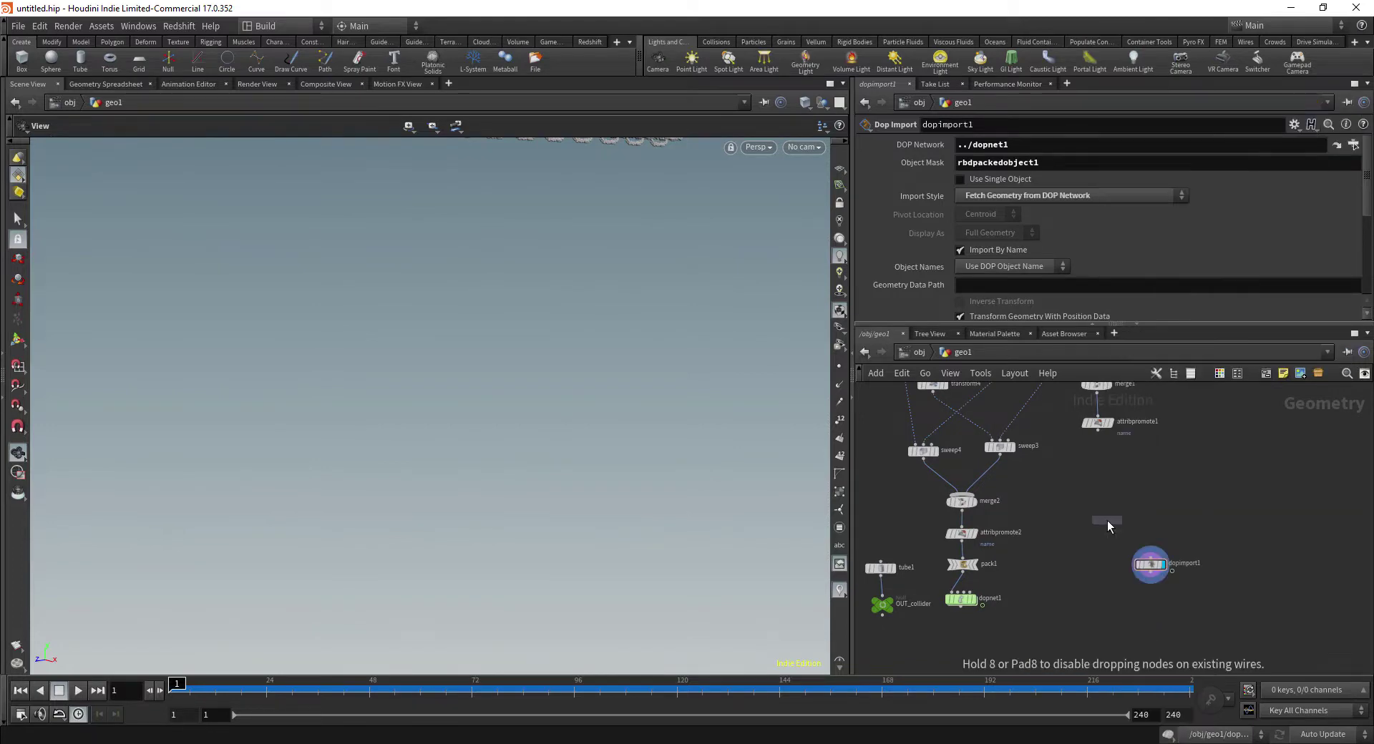
pyautogui.click(1129, 617)
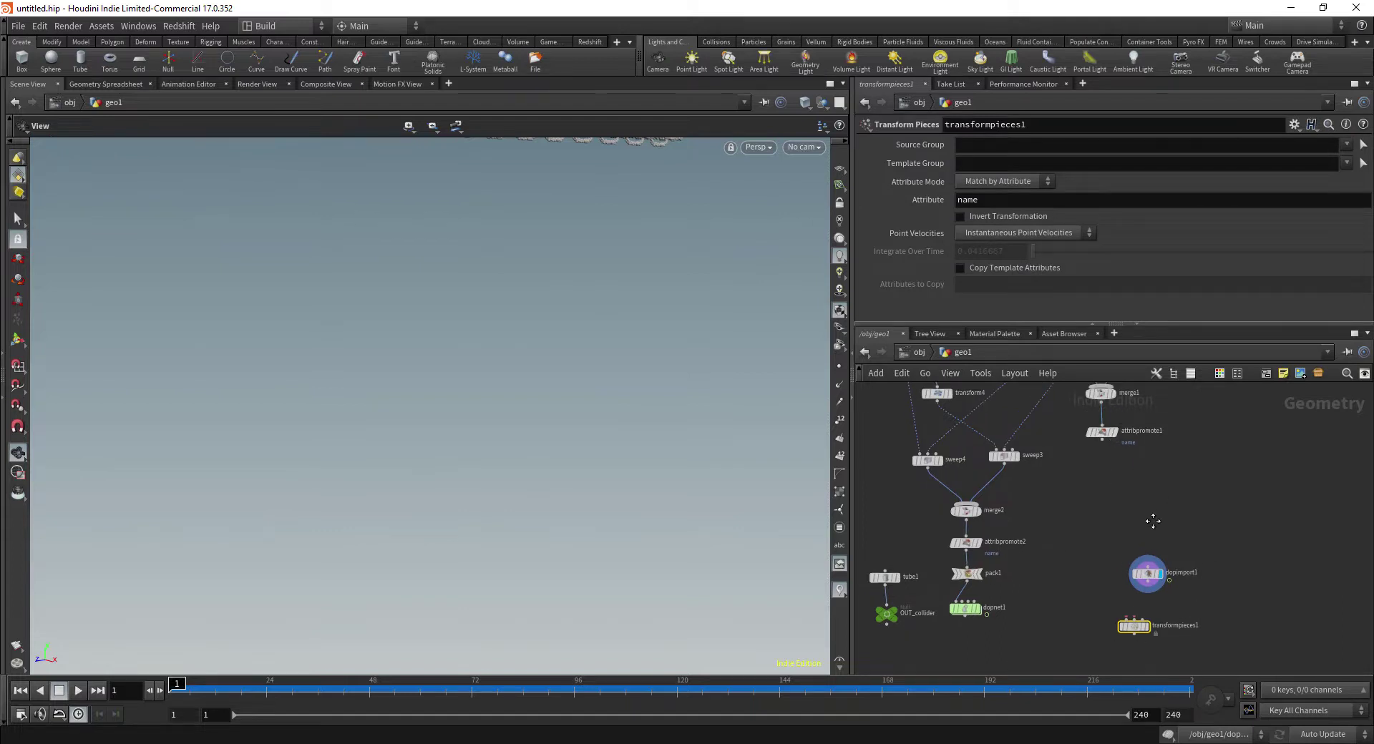
# Duplicate the Pack node pack1, connect the copy below attribpromote1, and display it
pyautogui.moveTo(1153, 522); pyautogui.dragTo(1144, 493, button='middle')
pyautogui.keyDown('alt'); pyautogui.moveTo(957, 548); pyautogui.dragTo(1098, 453); pyautogui.keyUp('alt')
pyautogui.moveTo(1165, 497); pyautogui.dragTo(1149, 561, button='middle')
pyautogui.scroll(4, 1119, 488)
pyautogui.click(1052, 469)
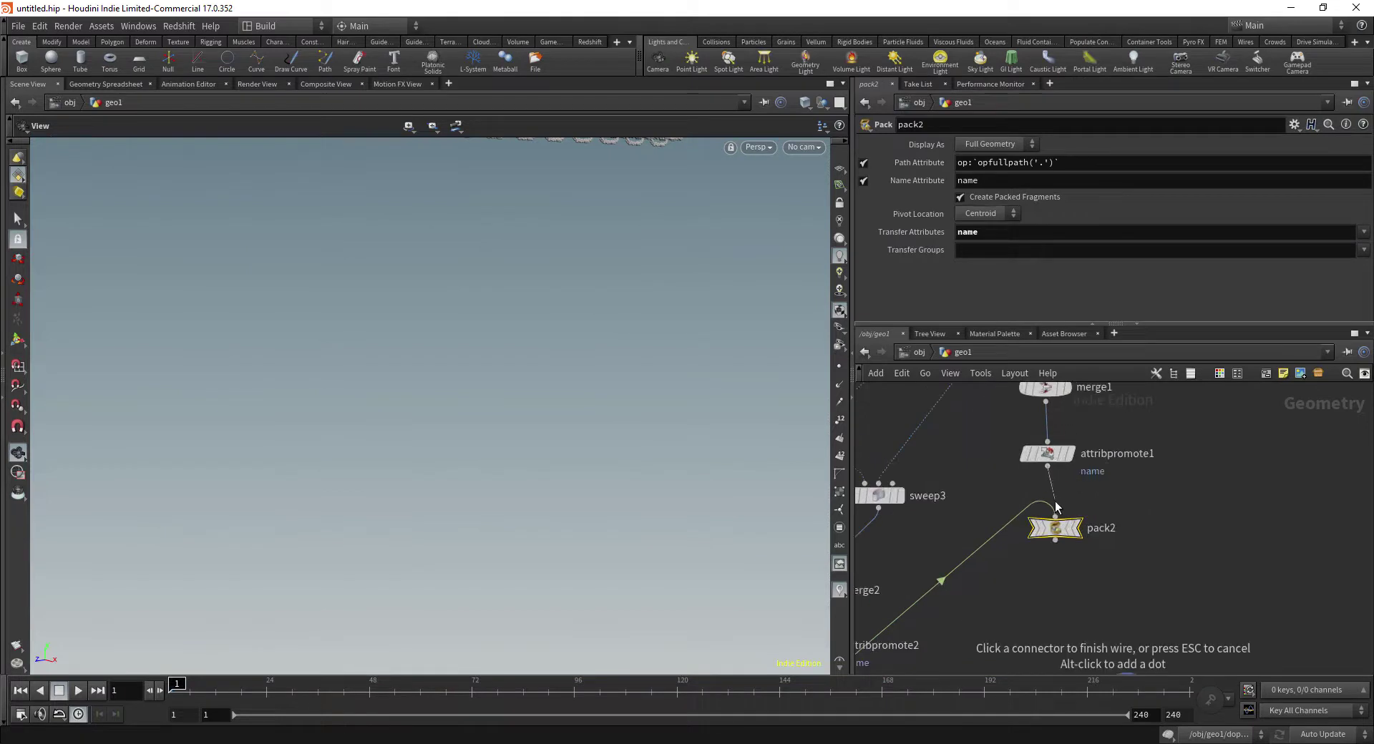
pyautogui.click(1056, 517)
pyautogui.moveTo(1060, 529); pyautogui.dragTo(1052, 521)
pyautogui.click(1069, 519)
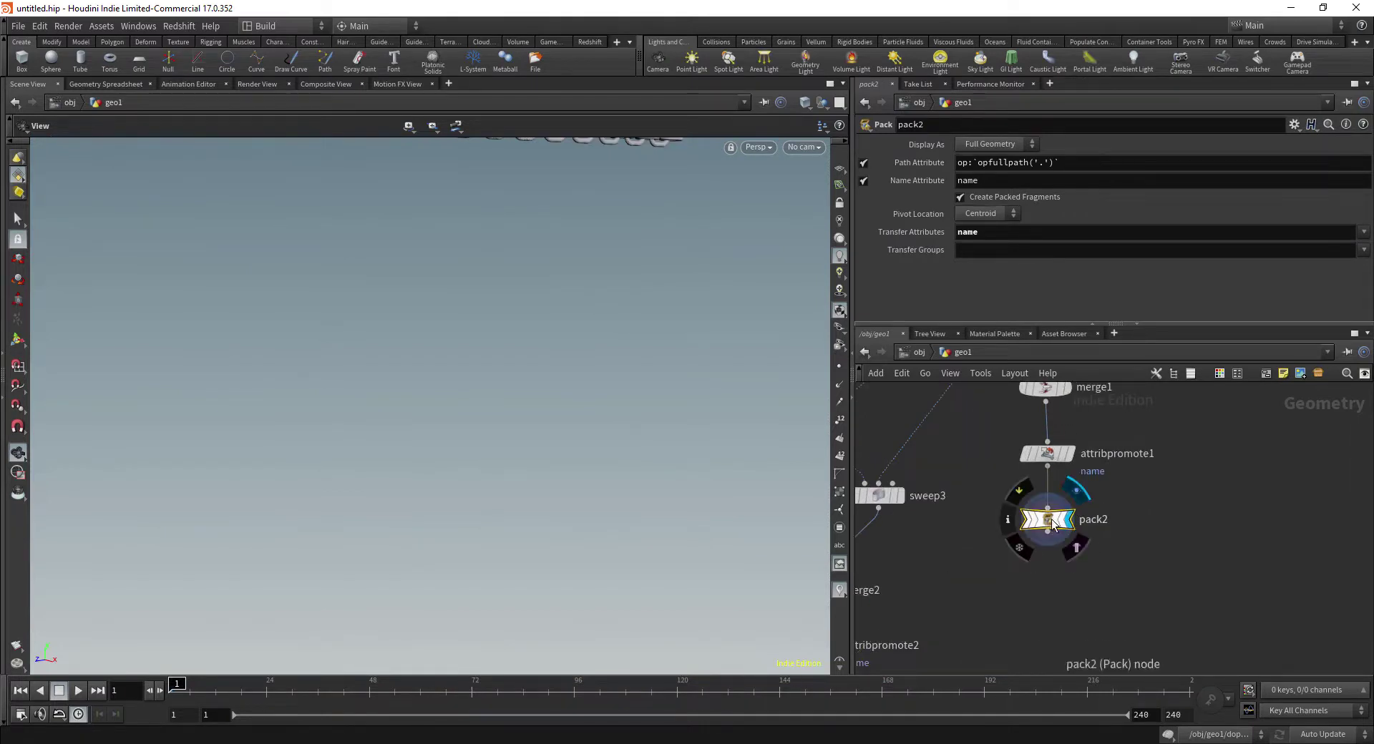
pyautogui.moveTo(1077, 593); pyautogui.dragTo(1135, 523, button='middle')
pyautogui.scroll(-2, 1135, 523)
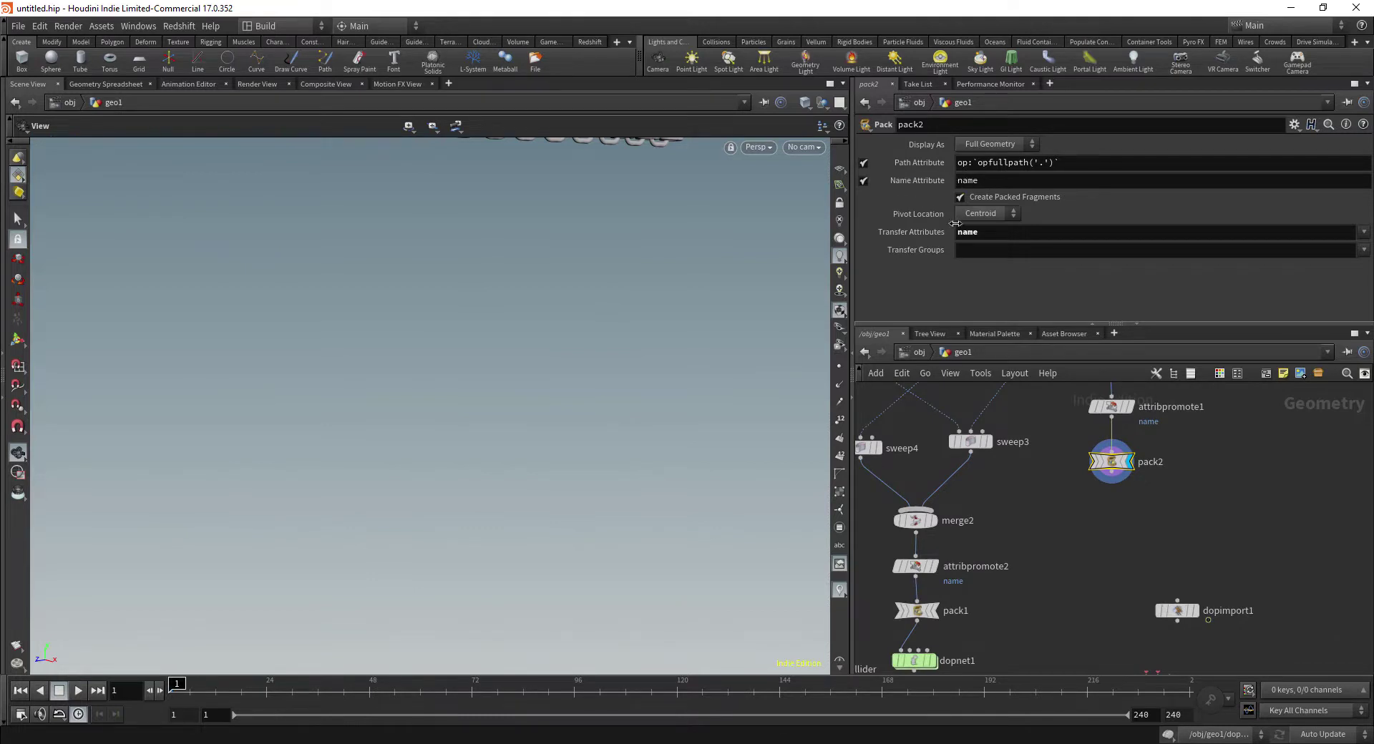
# Connect the pack2 node to the first input of Transform Pieces and arrange the nodes beneath it
pyautogui.moveTo(1143, 517); pyautogui.dragTo(1141, 493, button='middle')
pyautogui.scroll(-2, 1140, 540)
pyautogui.moveTo(1141, 544); pyautogui.dragTo(1089, 501, button='middle')
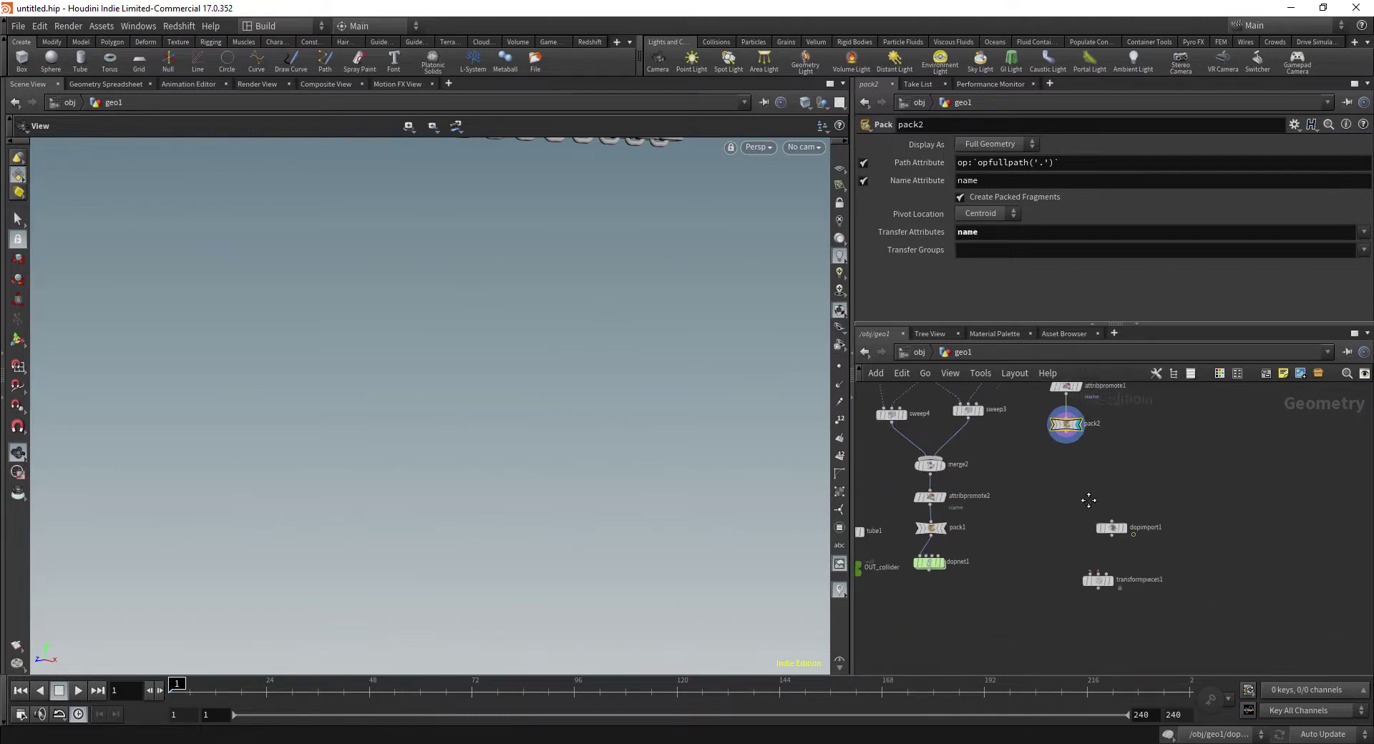
pyautogui.scroll(2, 1090, 508)
pyautogui.moveTo(1124, 543); pyautogui.dragTo(1141, 512)
pyautogui.moveTo(1067, 461); pyautogui.dragTo(1063, 469, button='middle')
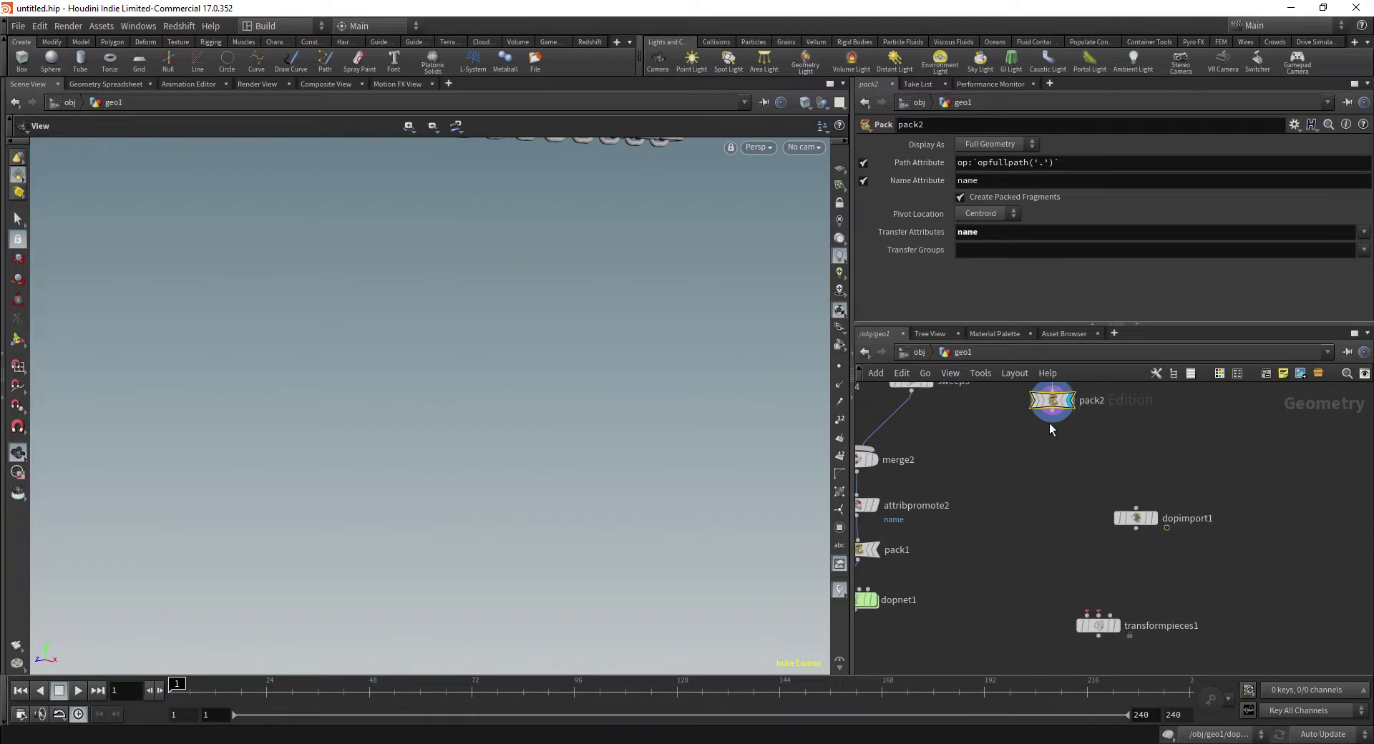
pyautogui.click(1052, 422)
pyautogui.click(1087, 613)
pyautogui.moveTo(1099, 620); pyautogui.dragTo(1072, 600)
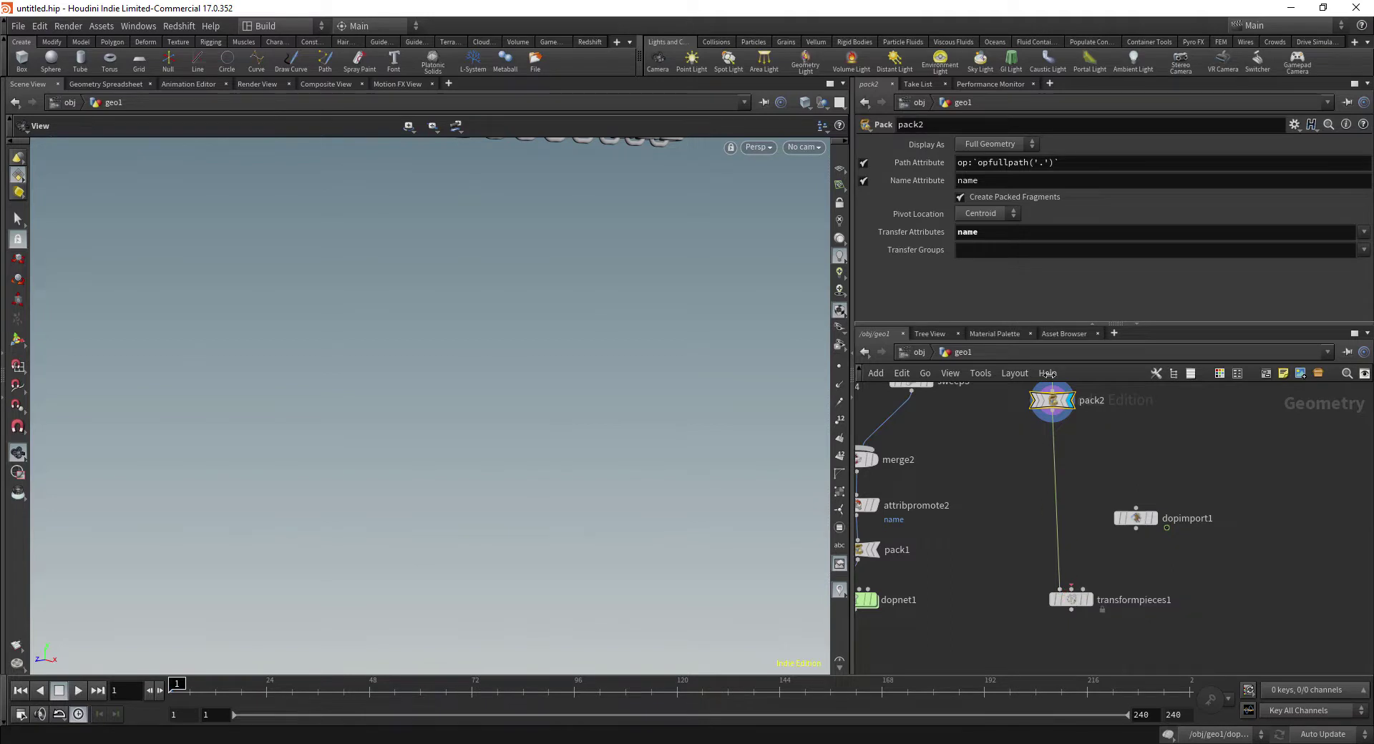
# Connect Dop Import to the second input of Transform Pieces and place it just above that node
pyautogui.moveTo(1025, 408)
pyautogui.moveTo(1130, 526); pyautogui.dragTo(1102, 514)
pyautogui.click(1100, 510)
pyautogui.click(1071, 590)
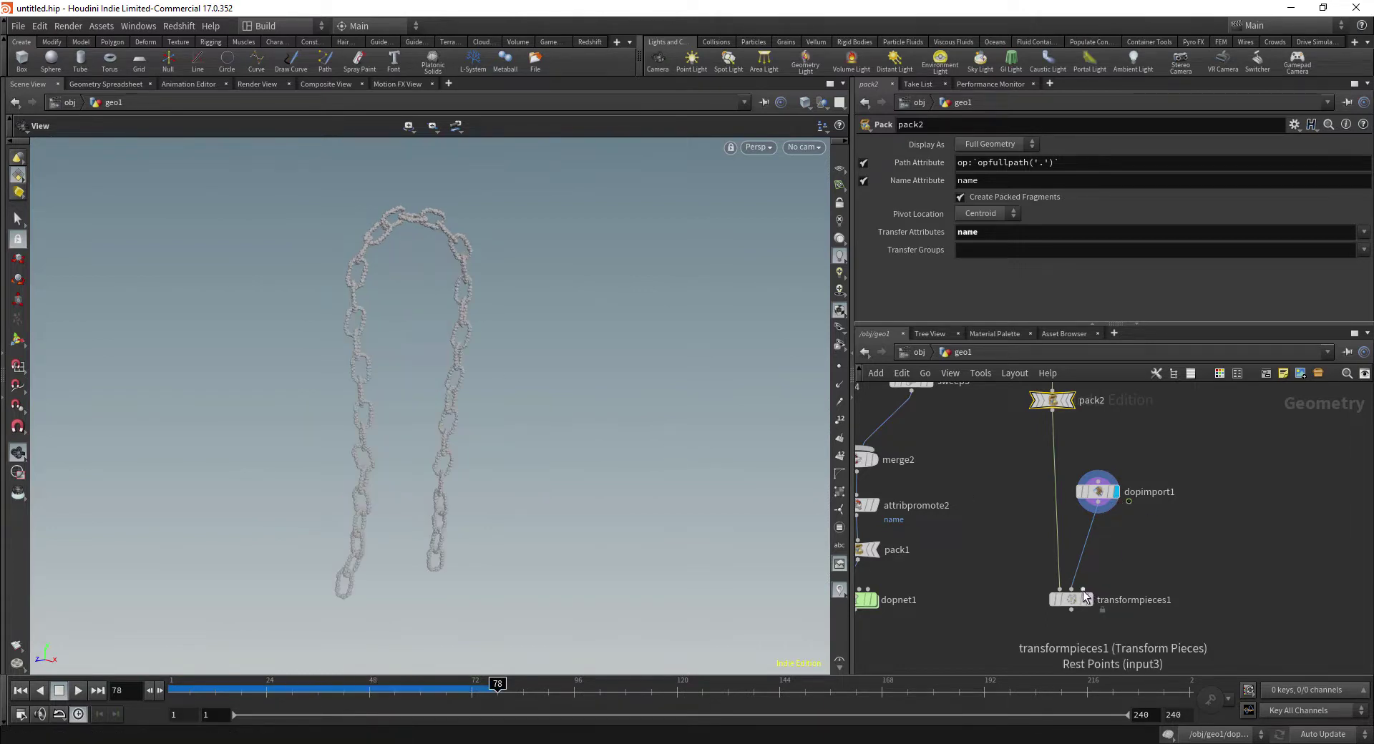
# Add a Time Shift node fed by Dop Import and replace its Frame expression with 1
pyautogui.click(1120, 527)
pyautogui.press('Tab')
pyautogui.write('tim')
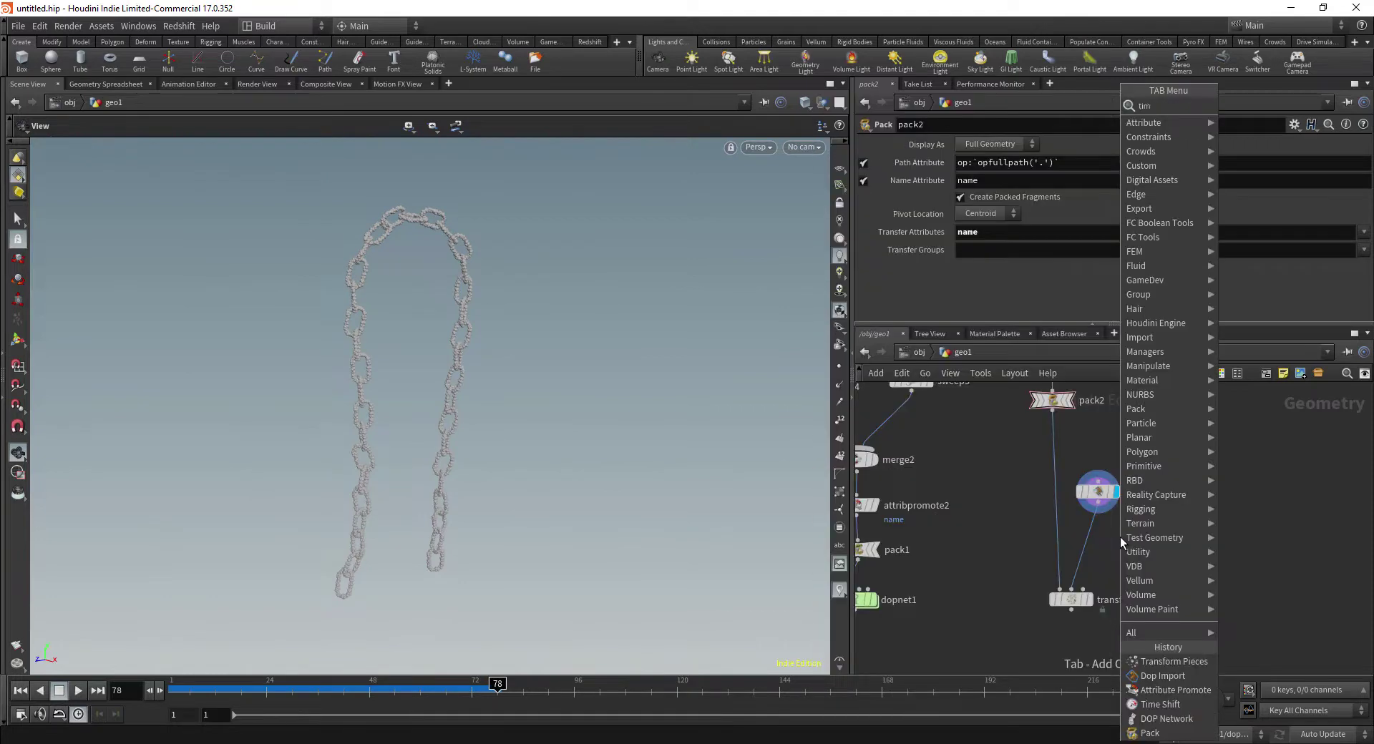
pyautogui.write('eshi')
pyautogui.press('Return')
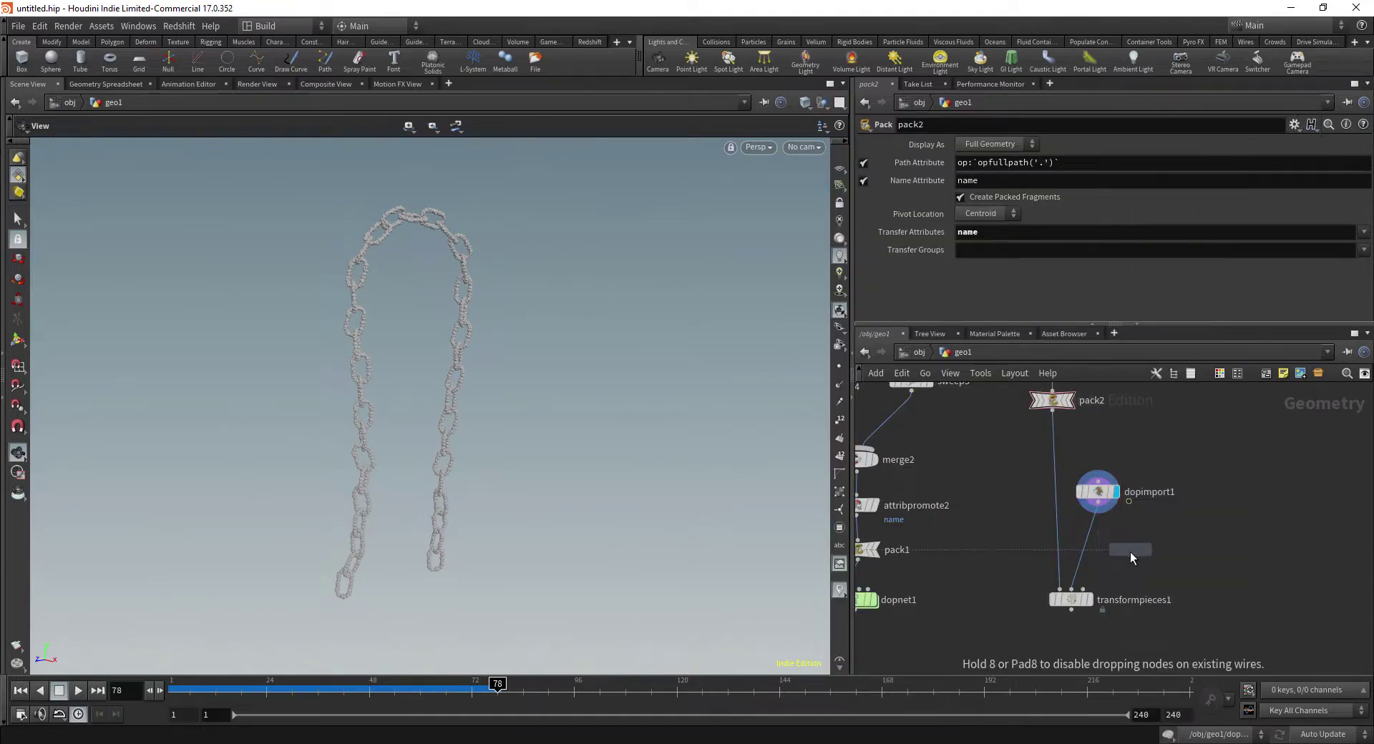
pyautogui.click(1131, 552)
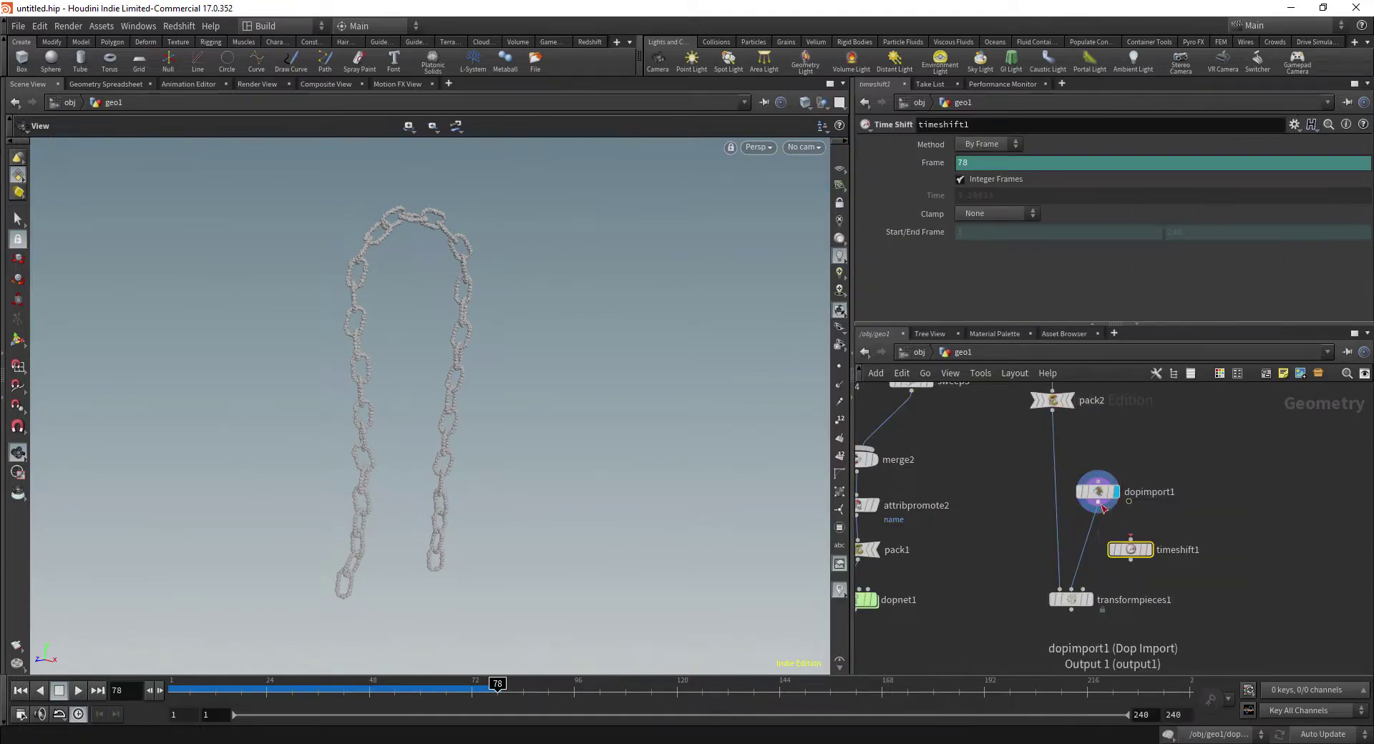
pyautogui.keyDown('ctrl'); pyautogui.keyDown('shift'); pyautogui.click(963, 164); pyautogui.keyUp('shift'); pyautogui.keyUp('ctrl')
pyautogui.doubleClick(962, 164)
pyautogui.write('1')
pyautogui.press('Return')
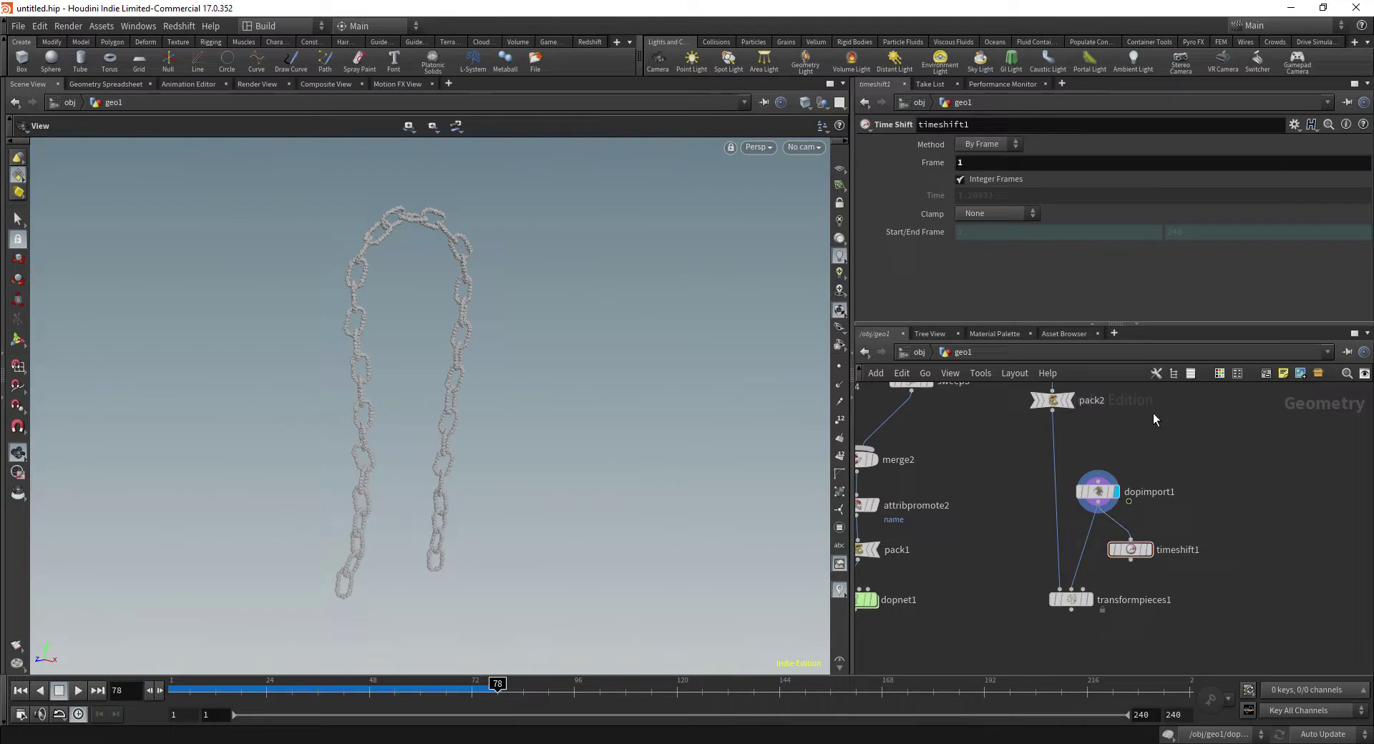
# Connect the Time Shift to the Rest Points input of Transform Pieces, display the result, and return to frame 1
pyautogui.click(1130, 559)
pyautogui.click(1083, 592)
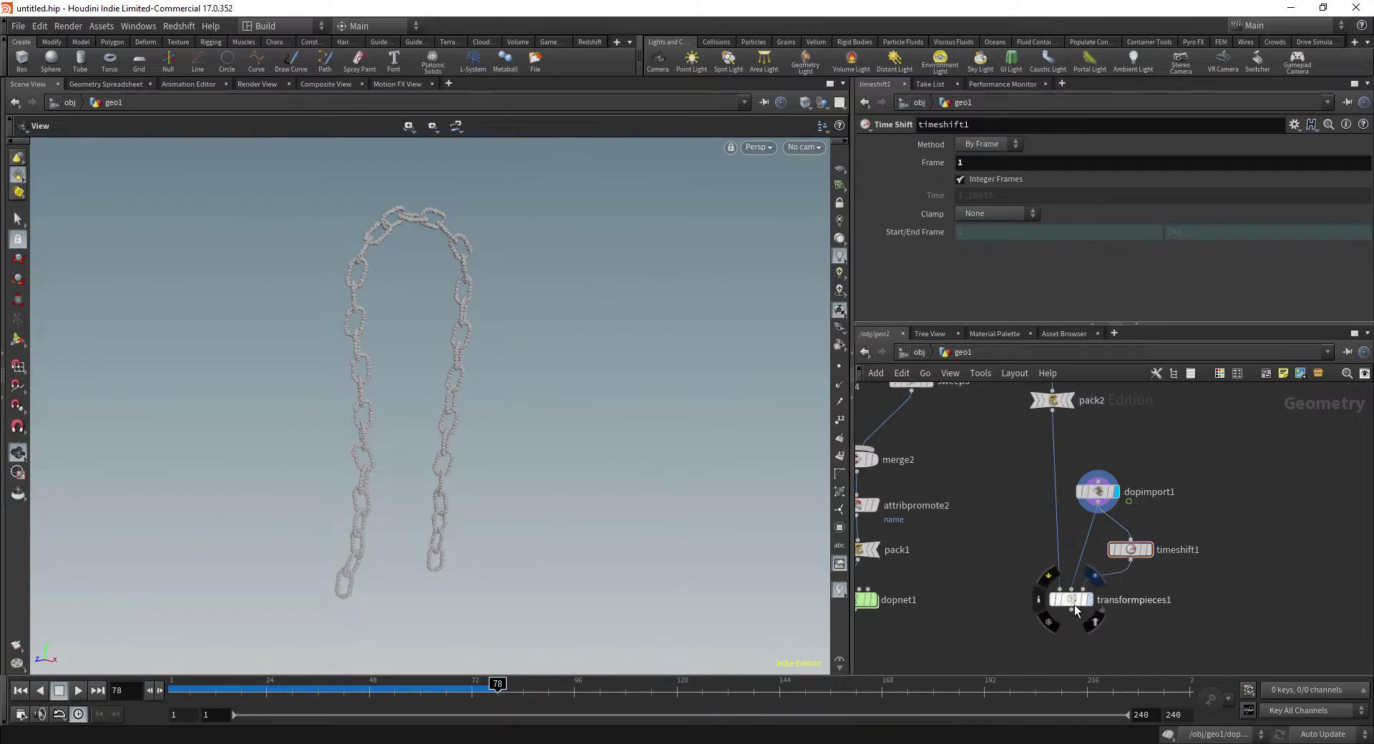
pyautogui.moveTo(363, 694); pyautogui.dragTo(166, 692)
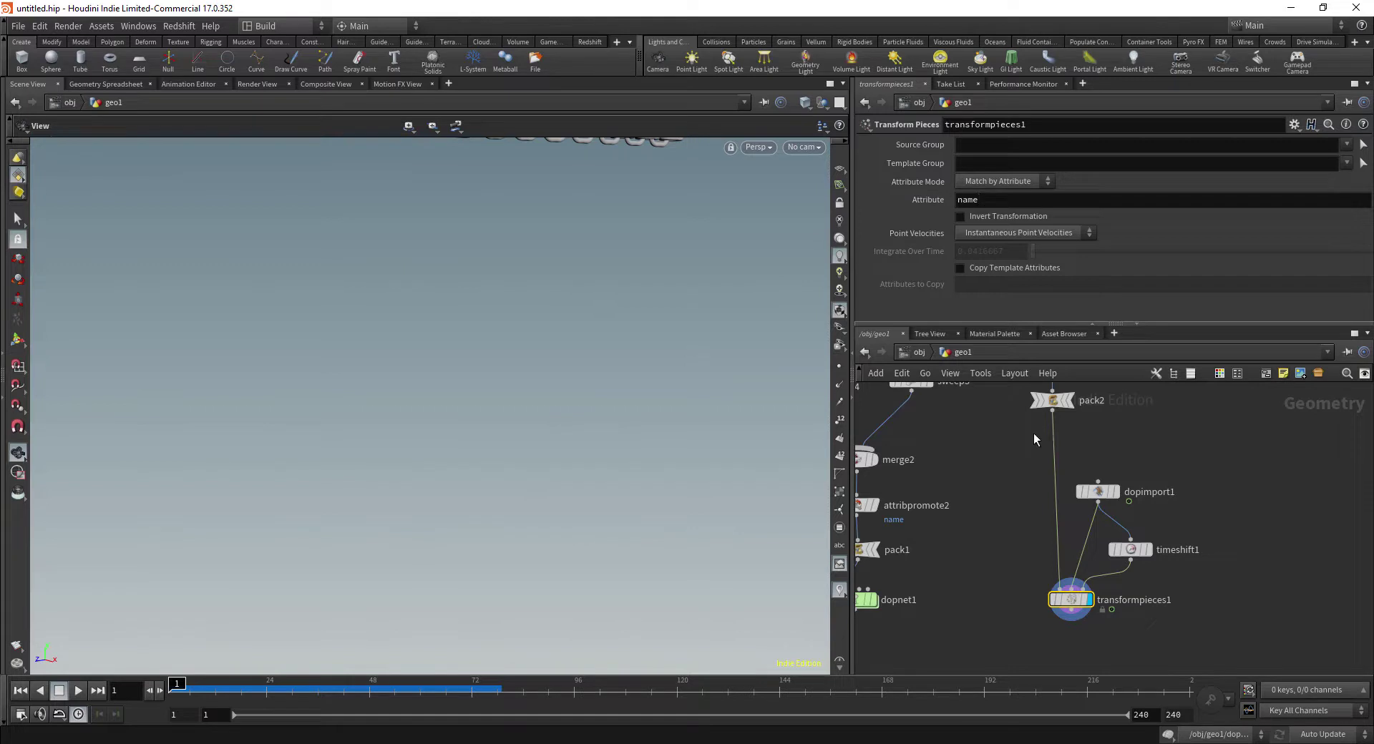
# Check pack2's attributes and tidy the Dop Import branch with a wire dot where it splits to the Time Shift
pyautogui.moveTo(1034, 432); pyautogui.dragTo(990, 419, button='middle')
pyautogui.middleClick(1015, 387)
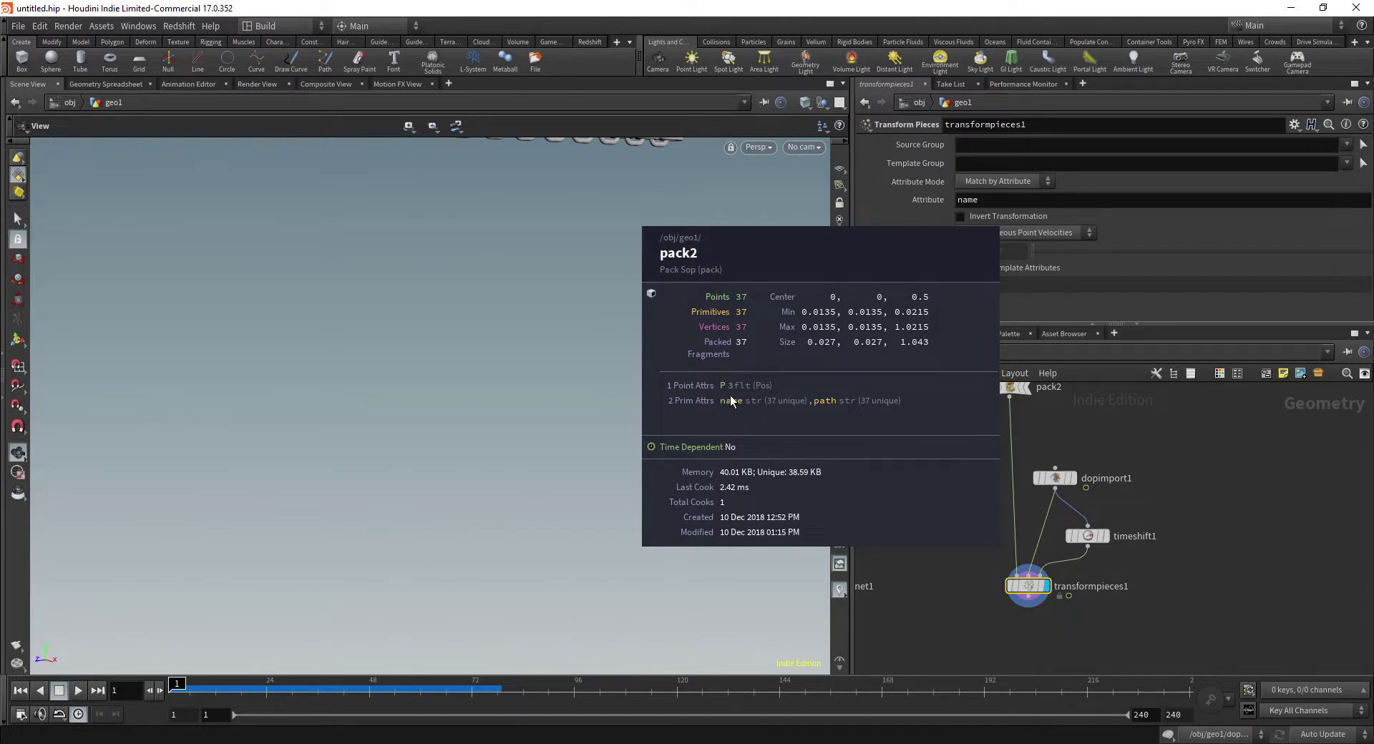
pyautogui.moveTo(1056, 477)
pyautogui.mouseDown()
pyautogui.moveTo(1057, 446)
pyautogui.moveTo(1067, 491)
pyautogui.mouseUp()
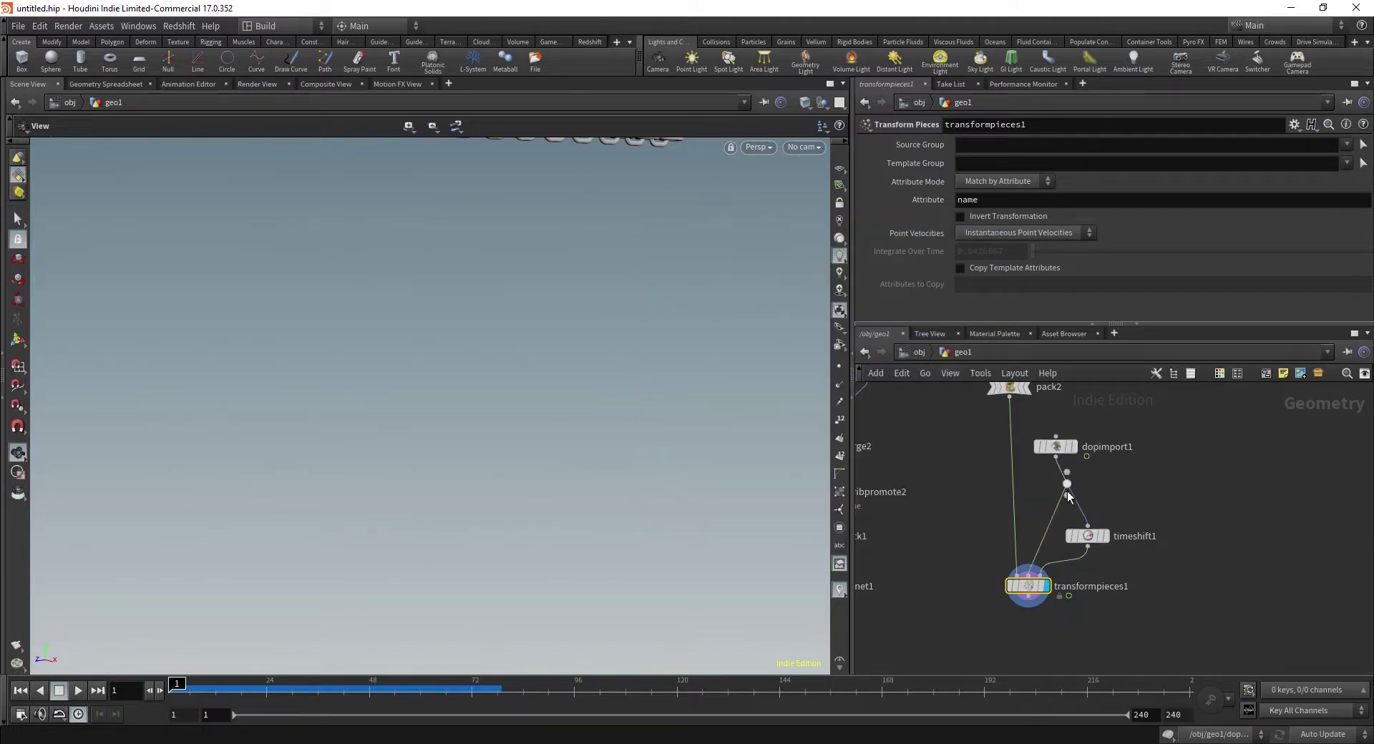
pyautogui.moveTo(1097, 544); pyautogui.dragTo(1123, 553)
pyautogui.moveTo(1066, 484); pyautogui.dragTo(1063, 501)
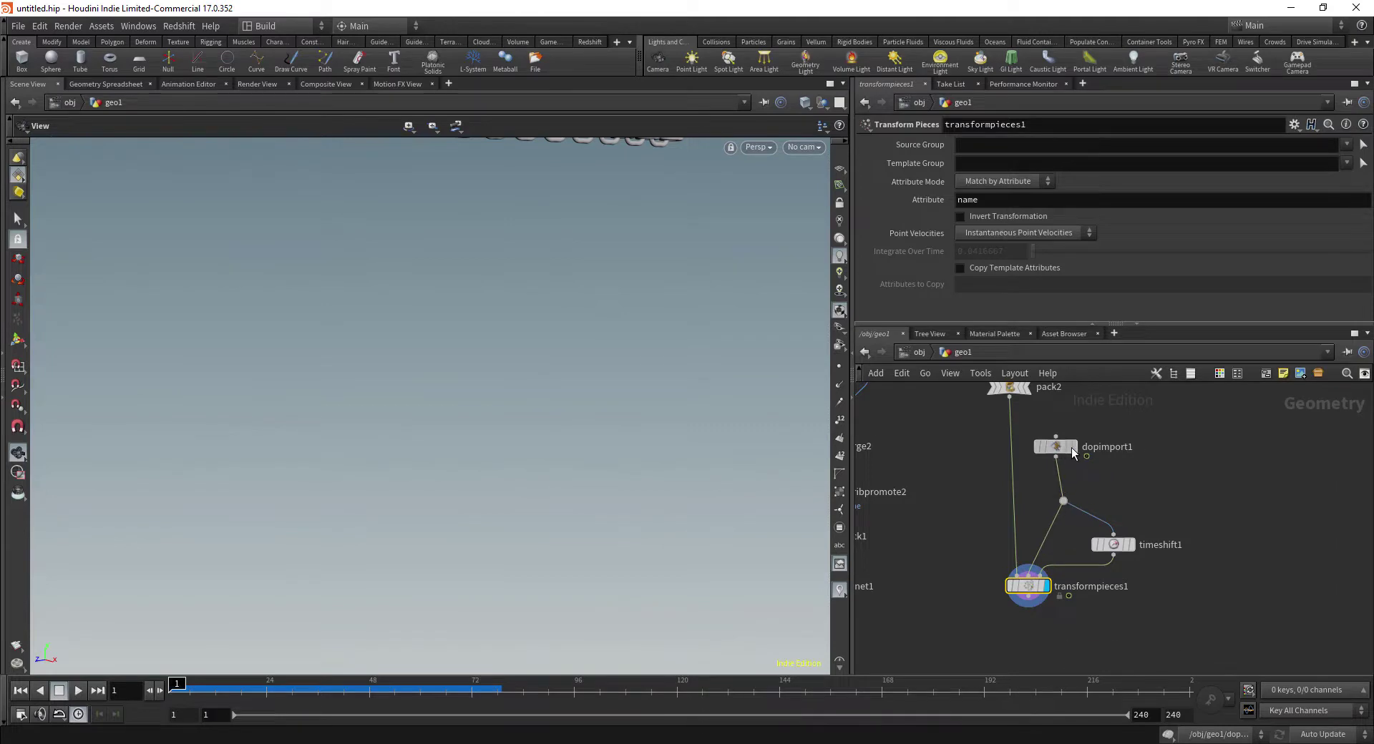
pyautogui.moveTo(1071, 448); pyautogui.dragTo(1086, 447)
# Insert an Attribute Promote below pack2 that promotes the name attribute from Primitive to Point
pyautogui.click(939, 454)
pyautogui.press('Tab')
pyautogui.write('attw')
pyautogui.press('Return')
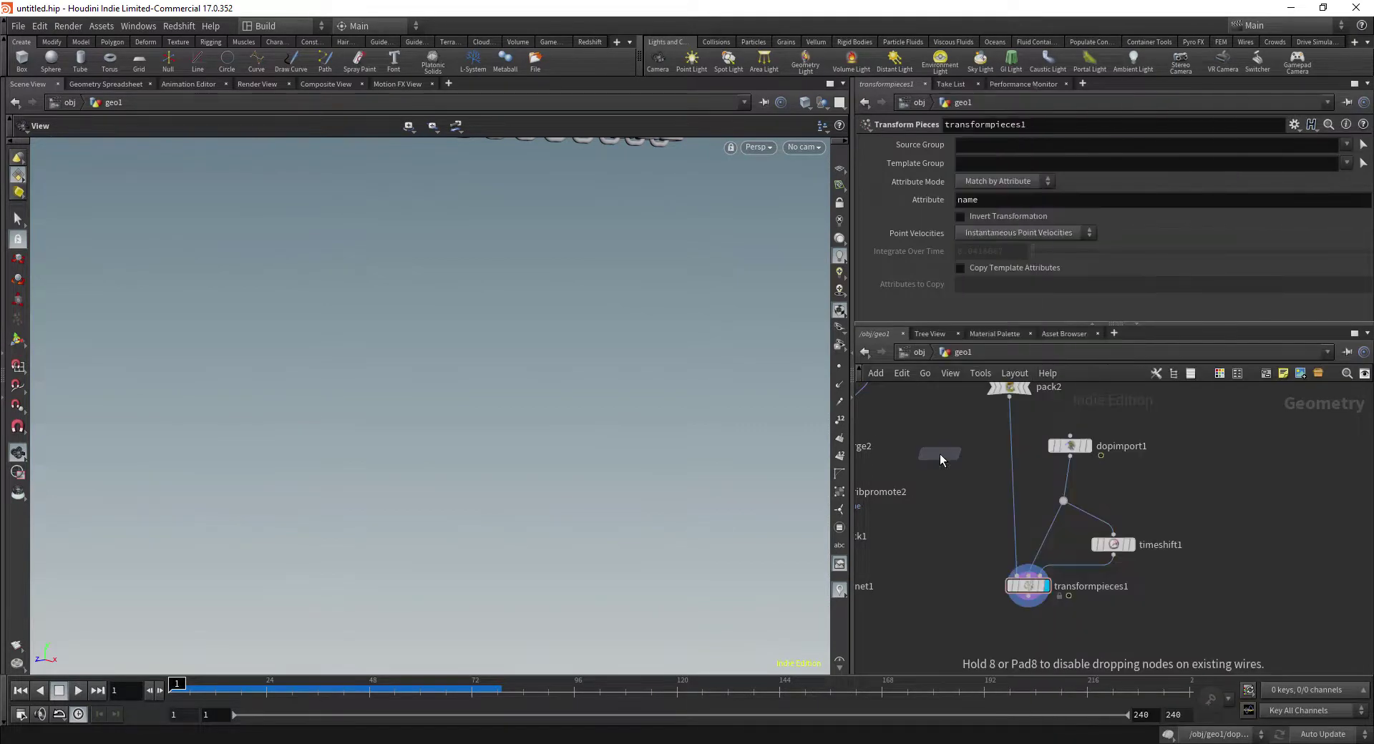
pyautogui.click(1010, 447)
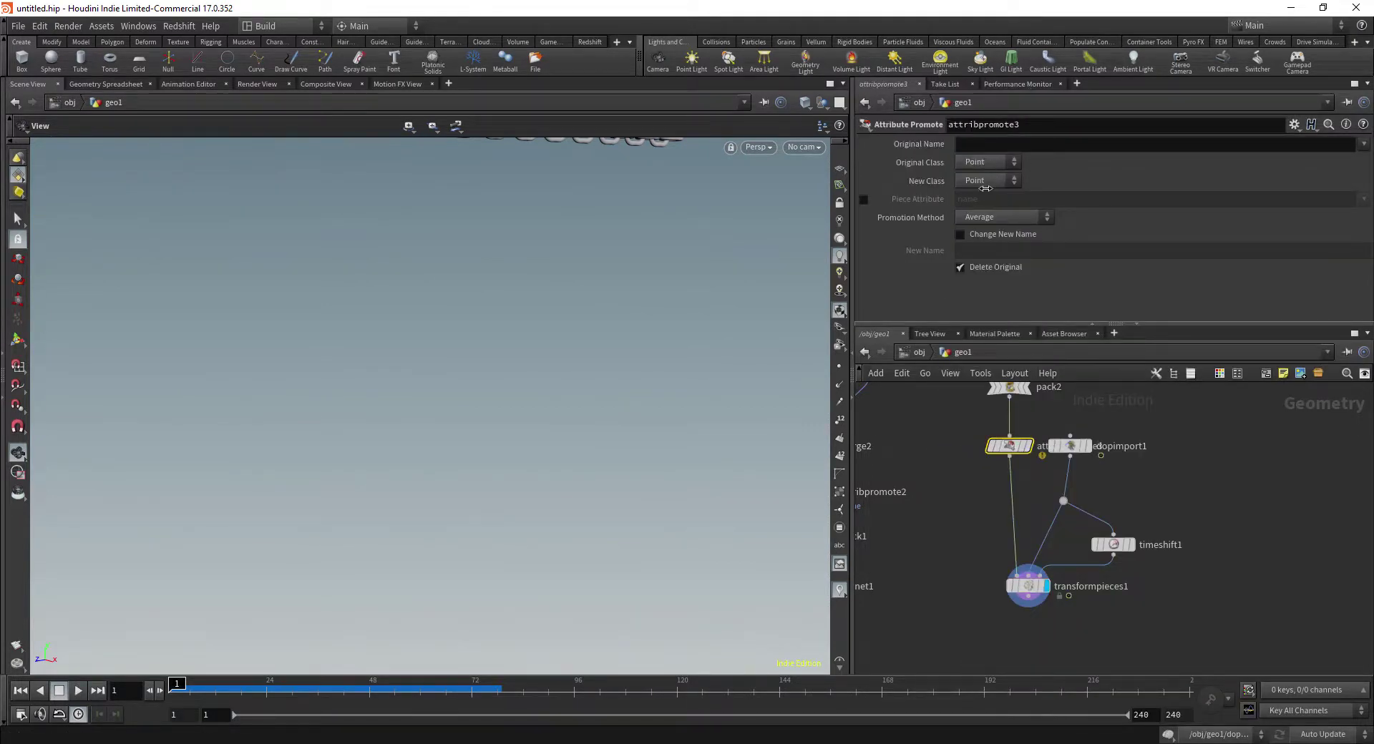
pyautogui.click(988, 162)
pyautogui.click(980, 172)
pyautogui.click(977, 144)
pyautogui.write('n')
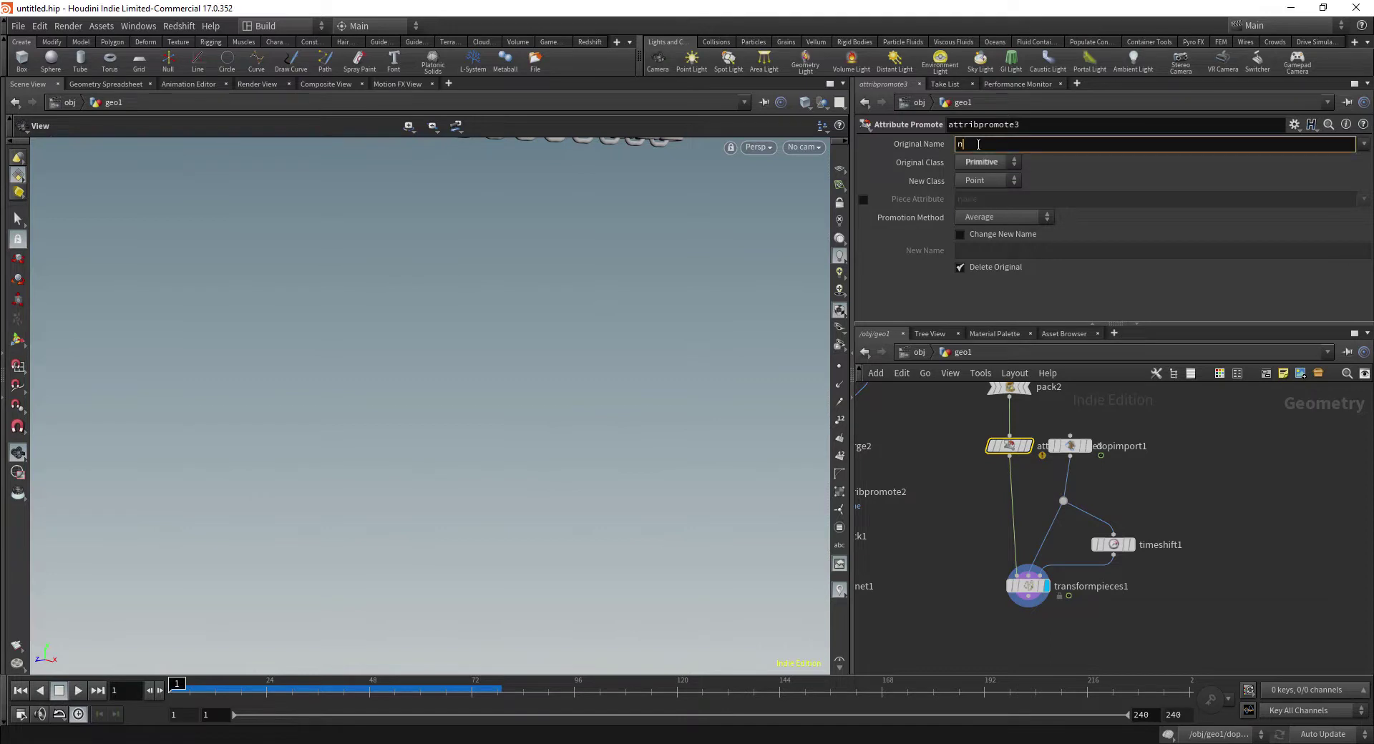
pyautogui.write('ame')
pyautogui.press('Return')
# Insert a copy of that Attribute Promote below Dop Import and play the Transform Pieces result
pyautogui.keyDown('alt'); pyautogui.moveTo(1012, 447); pyautogui.dragTo(1075, 488); pyautogui.keyUp('alt')
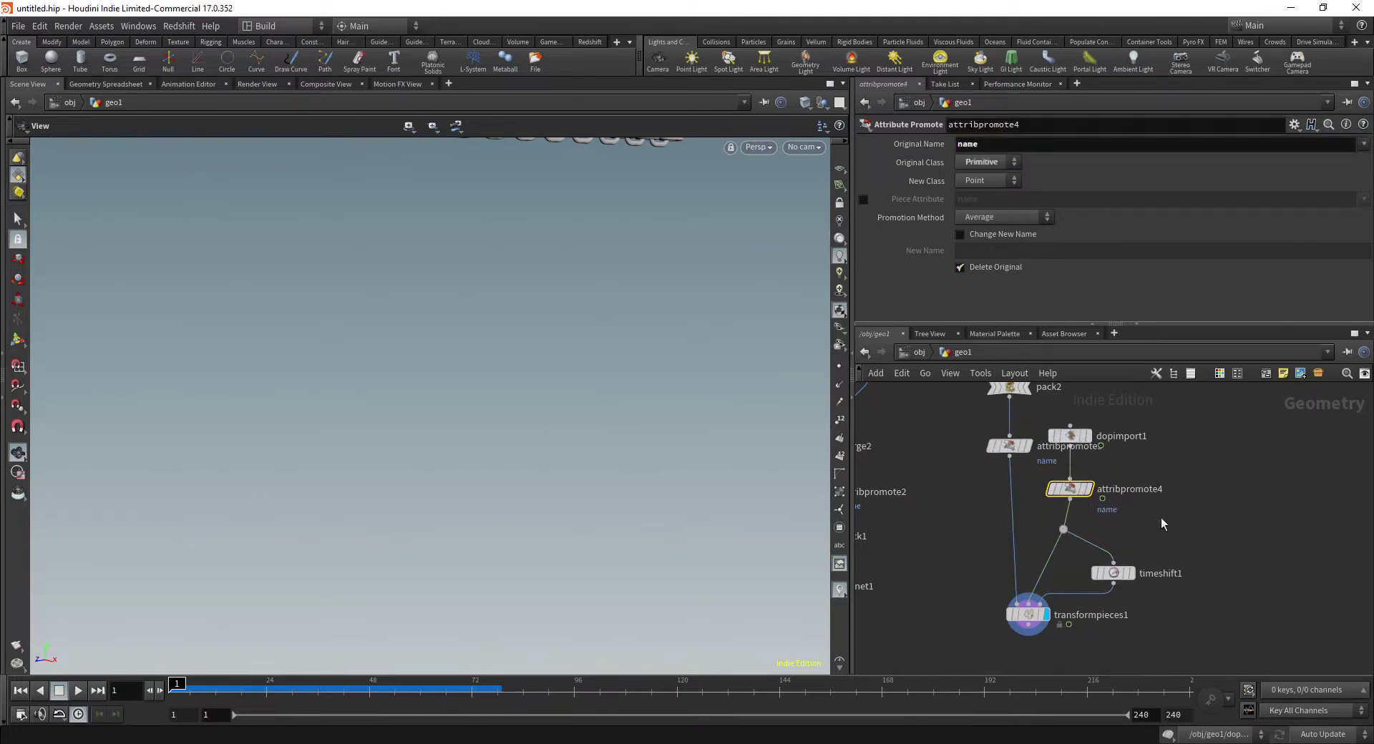
pyautogui.click(1040, 577)
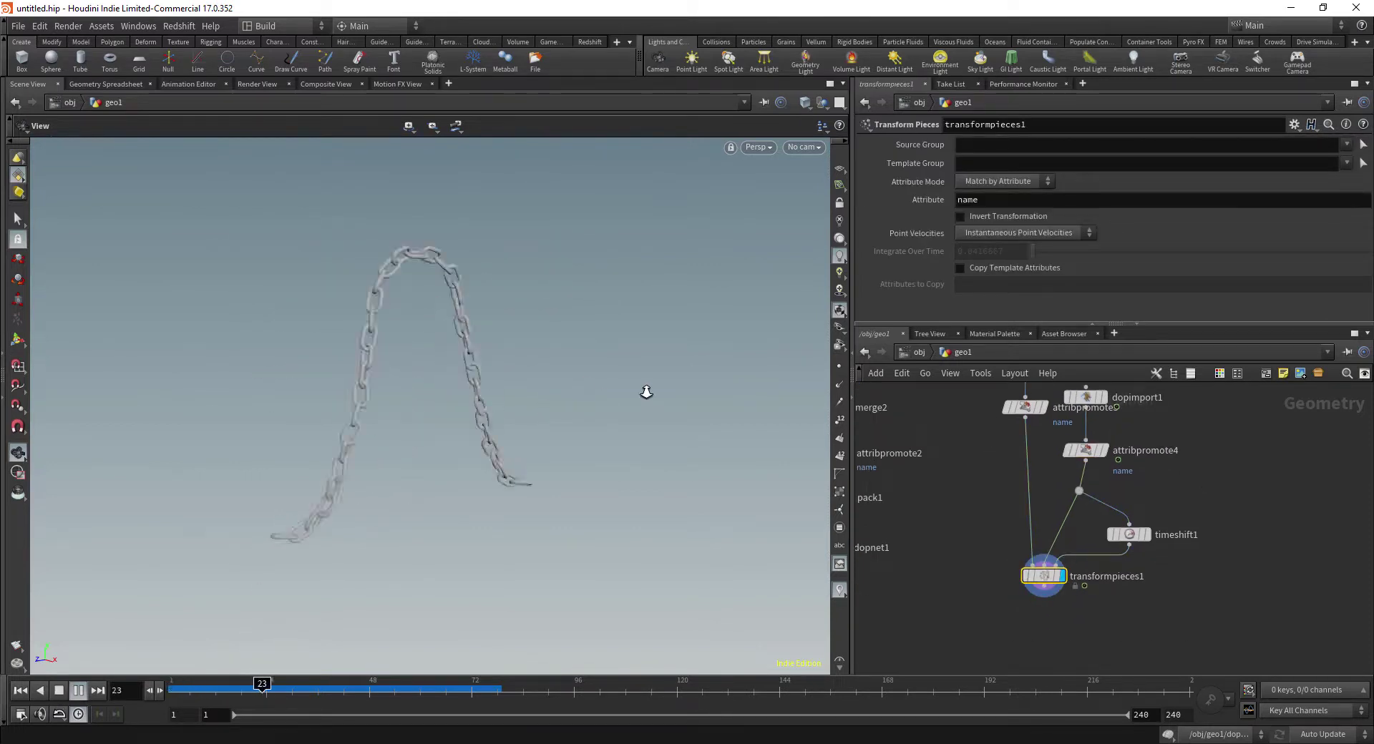
pyautogui.scroll(5, 724, 382)
pyautogui.moveTo(724, 383); pyautogui.dragTo(585, 382, button='right')
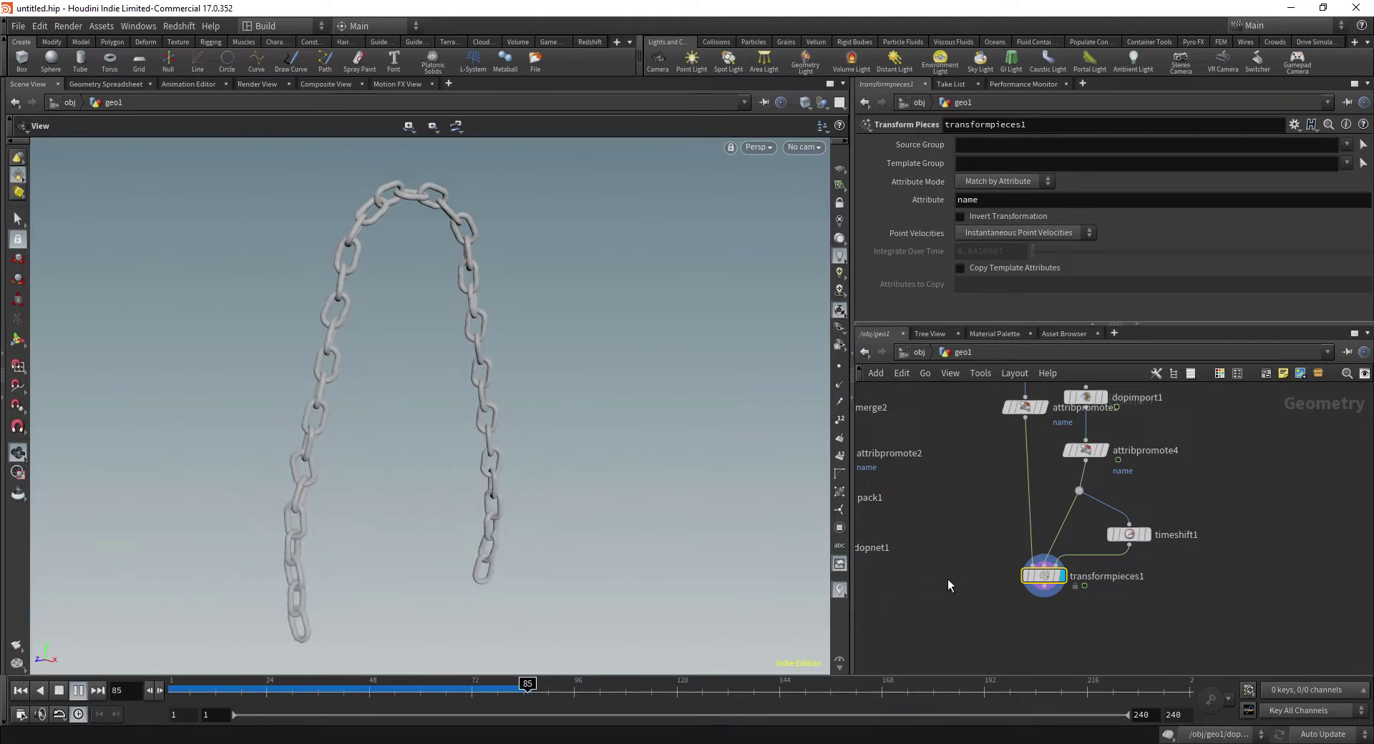
# Show OUT_collider as a wireframe template and replay the chain simulation from the start
pyautogui.moveTo(1111, 519); pyautogui.dragTo(1284, 425, button='middle')
pyautogui.scroll(-1, 1284, 425)
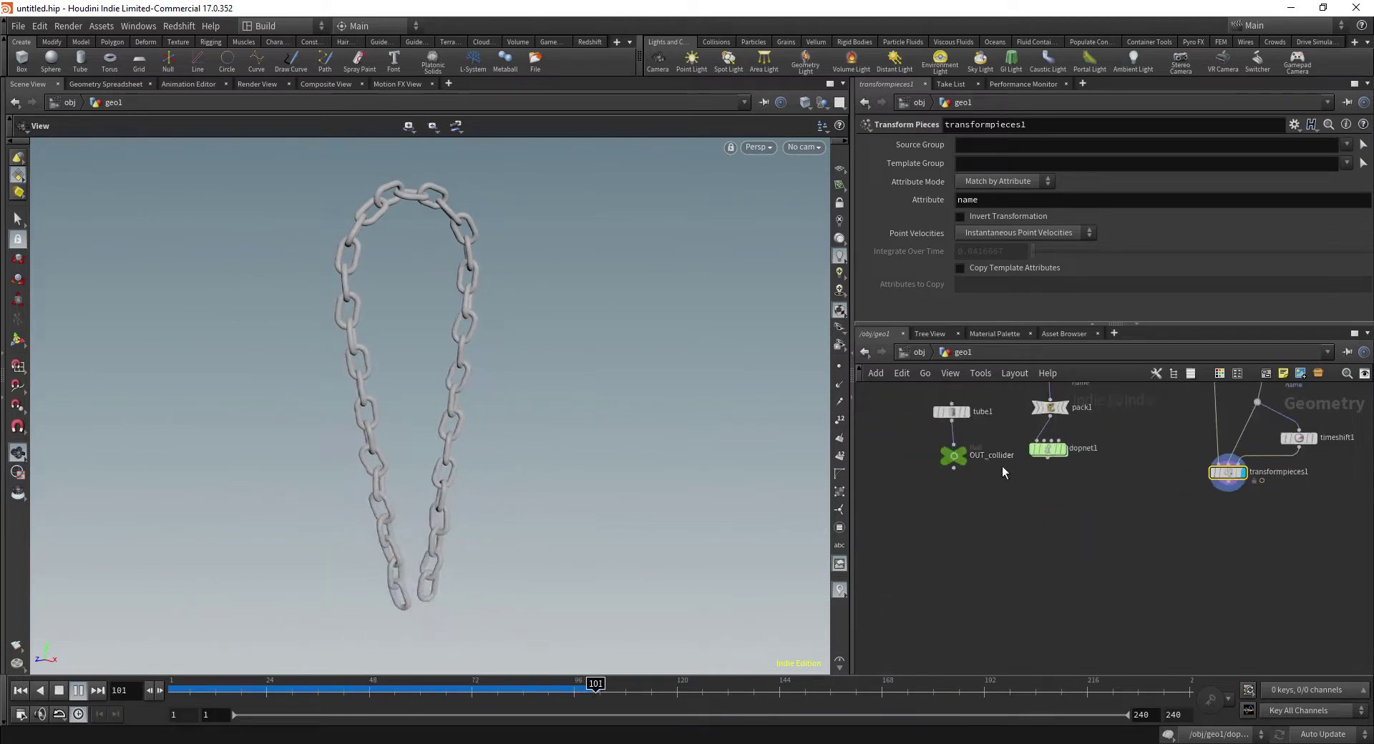
pyautogui.click(973, 475)
pyautogui.moveTo(518, 417); pyautogui.dragTo(502, 472, button='middle')
pyautogui.moveTo(502, 472); pyautogui.dragTo(467, 442, button='right')
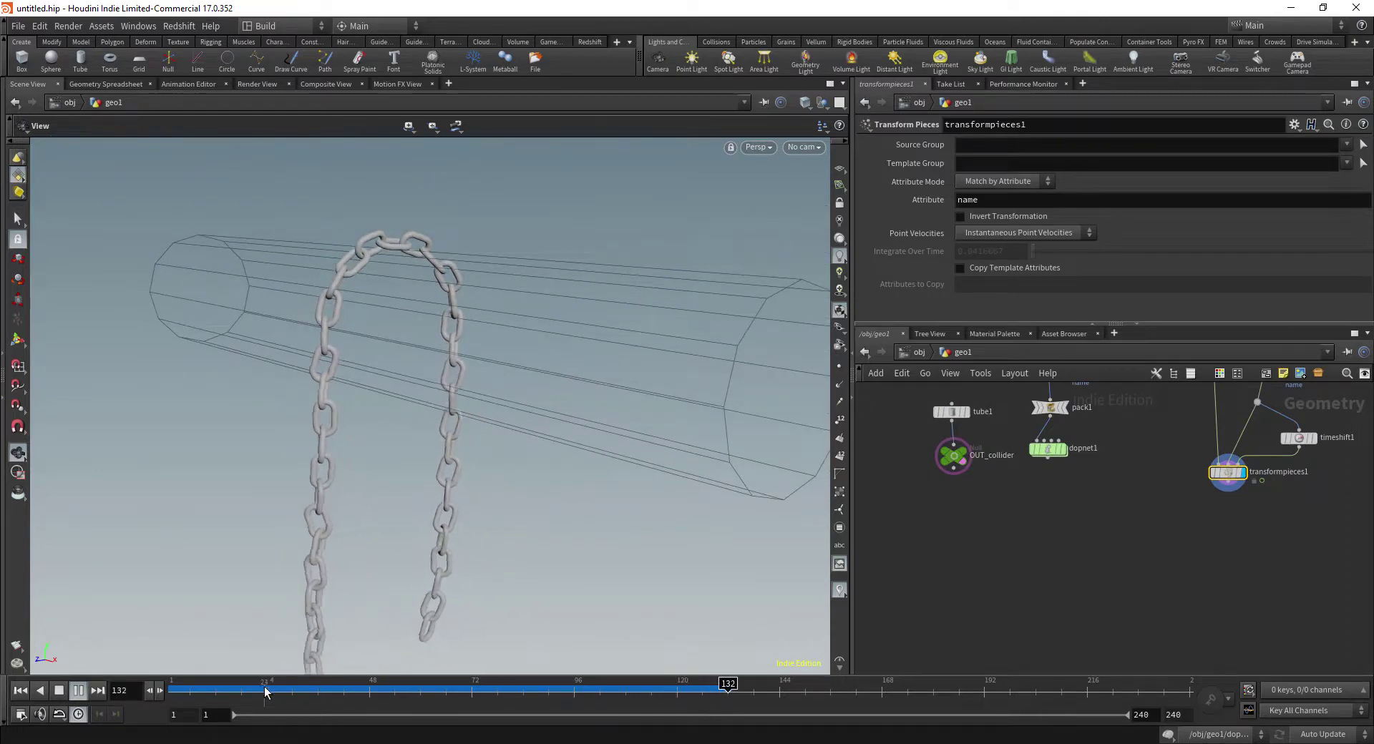
pyautogui.moveTo(251, 691); pyautogui.dragTo(145, 683)
pyautogui.press('Up')
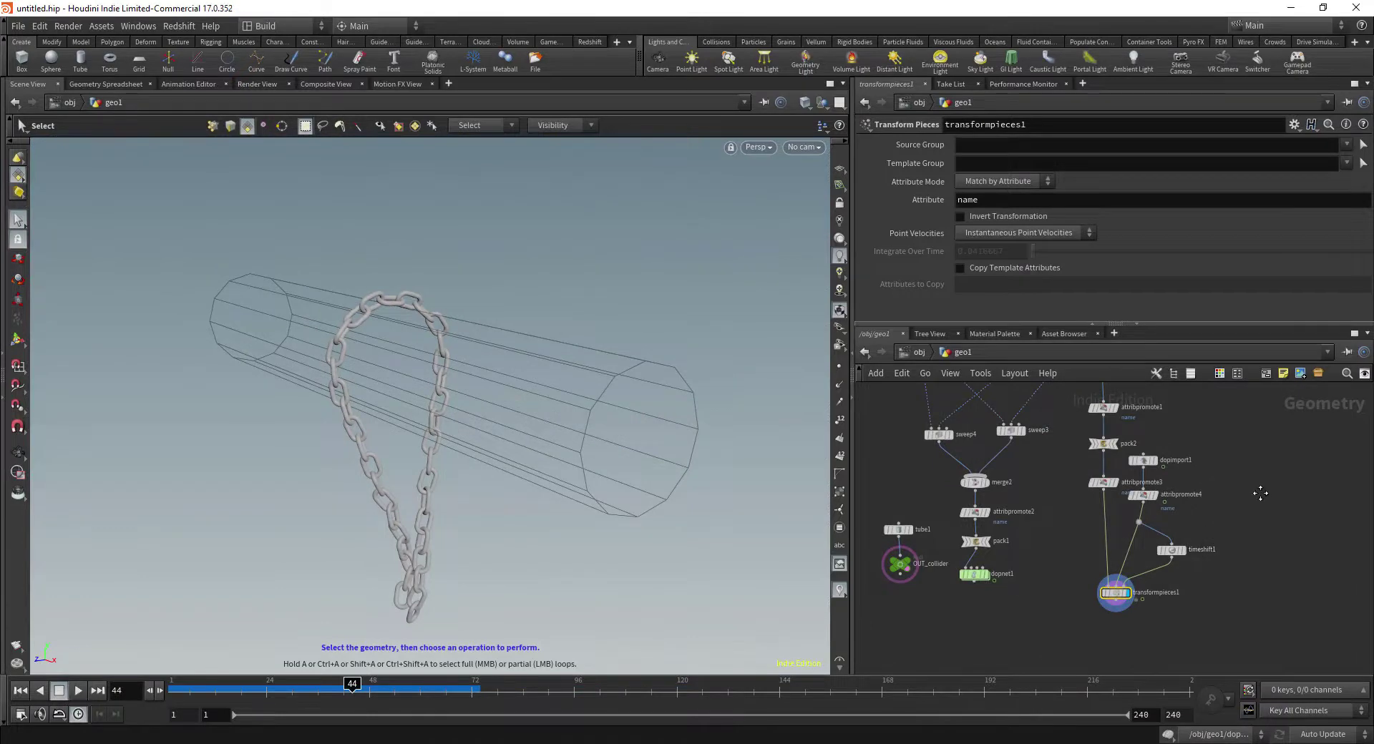
# Display the resampled line at attribcreate1 and turn on point display in the viewport
pyautogui.moveTo(1260, 493); pyautogui.dragTo(1241, 577, button='middle')
pyautogui.scroll(-1, 1245, 538)
pyautogui.moveTo(1222, 395); pyautogui.dragTo(1242, 565, button='middle')
pyautogui.scroll(2, 1242, 564)
pyautogui.moveTo(1234, 517); pyautogui.dragTo(1223, 589, button='middle')
pyautogui.moveTo(1042, 473); pyautogui.dragTo(1084, 506)
pyautogui.click(1105, 524)
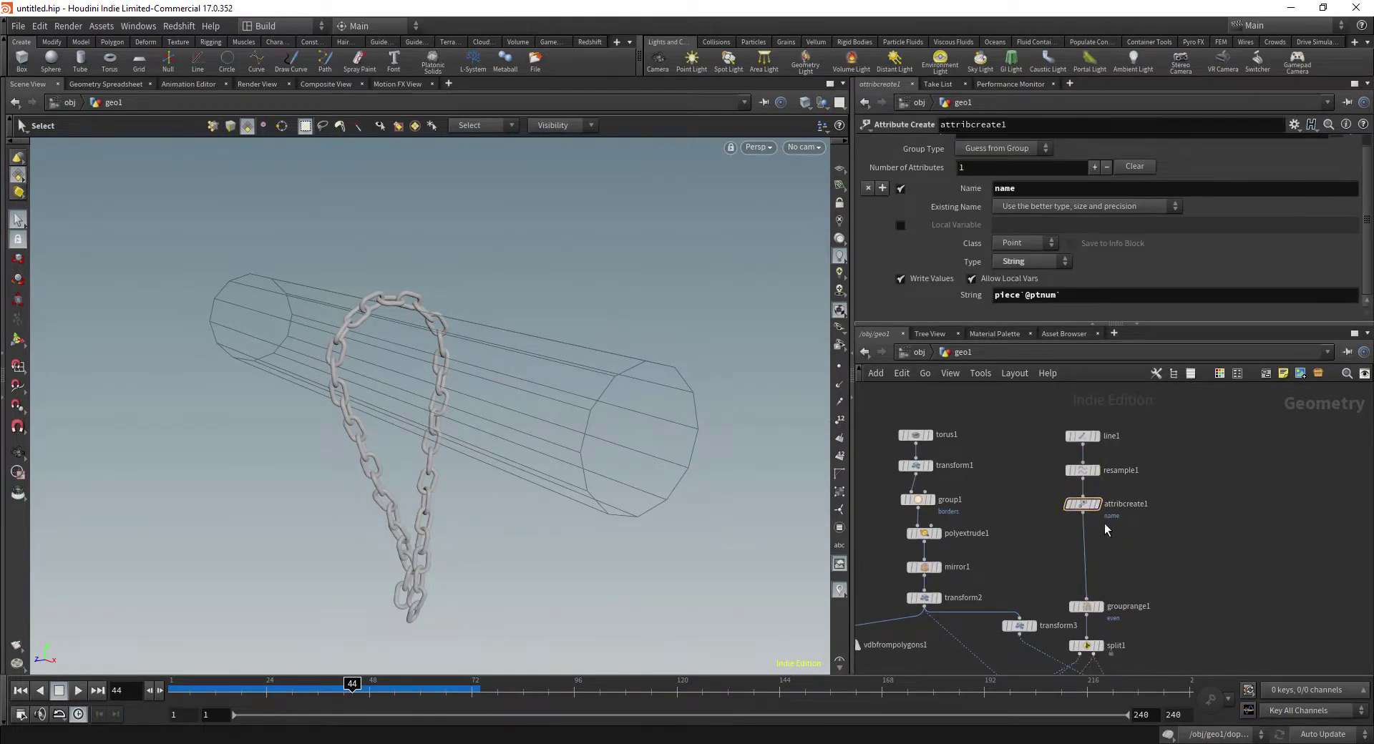
pyautogui.click(1097, 507)
pyautogui.click(840, 367)
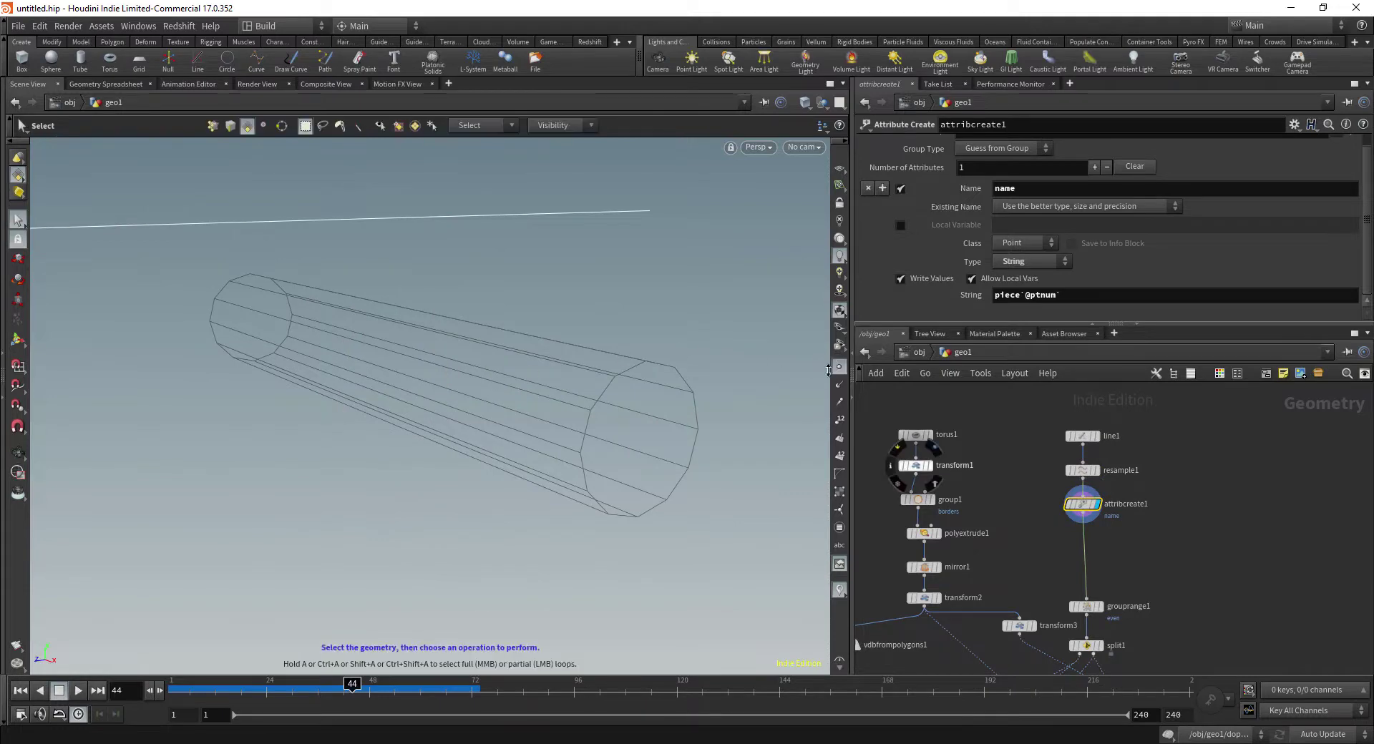
pyautogui.keyDown('alt'); pyautogui.moveTo(627, 363); pyautogui.dragTo(710, 436, button='middle'); pyautogui.keyUp('alt')
pyautogui.scroll(-2, 710, 437)
# Insert a Group by Range node between attribcreate1 and grouprange1
pyautogui.press('Tab')
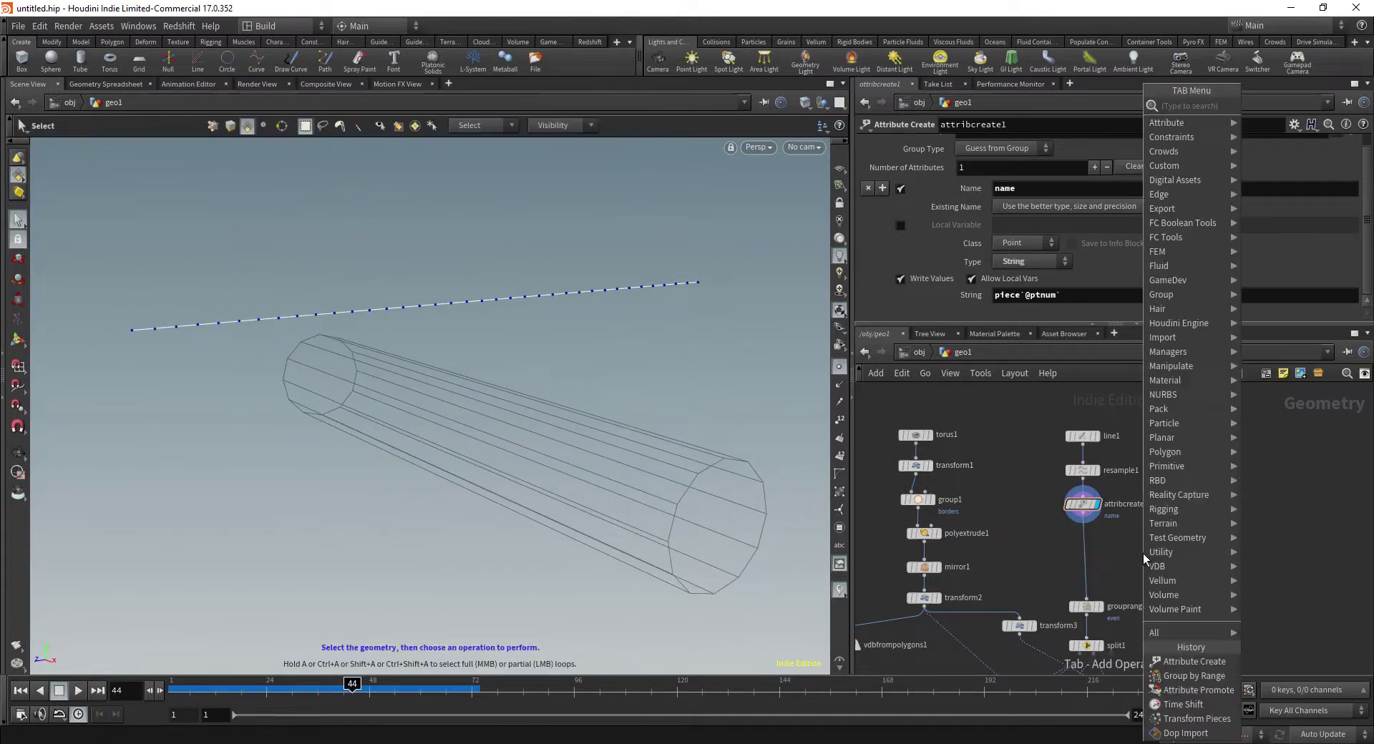
pyautogui.write('group b')
pyautogui.press('Return')
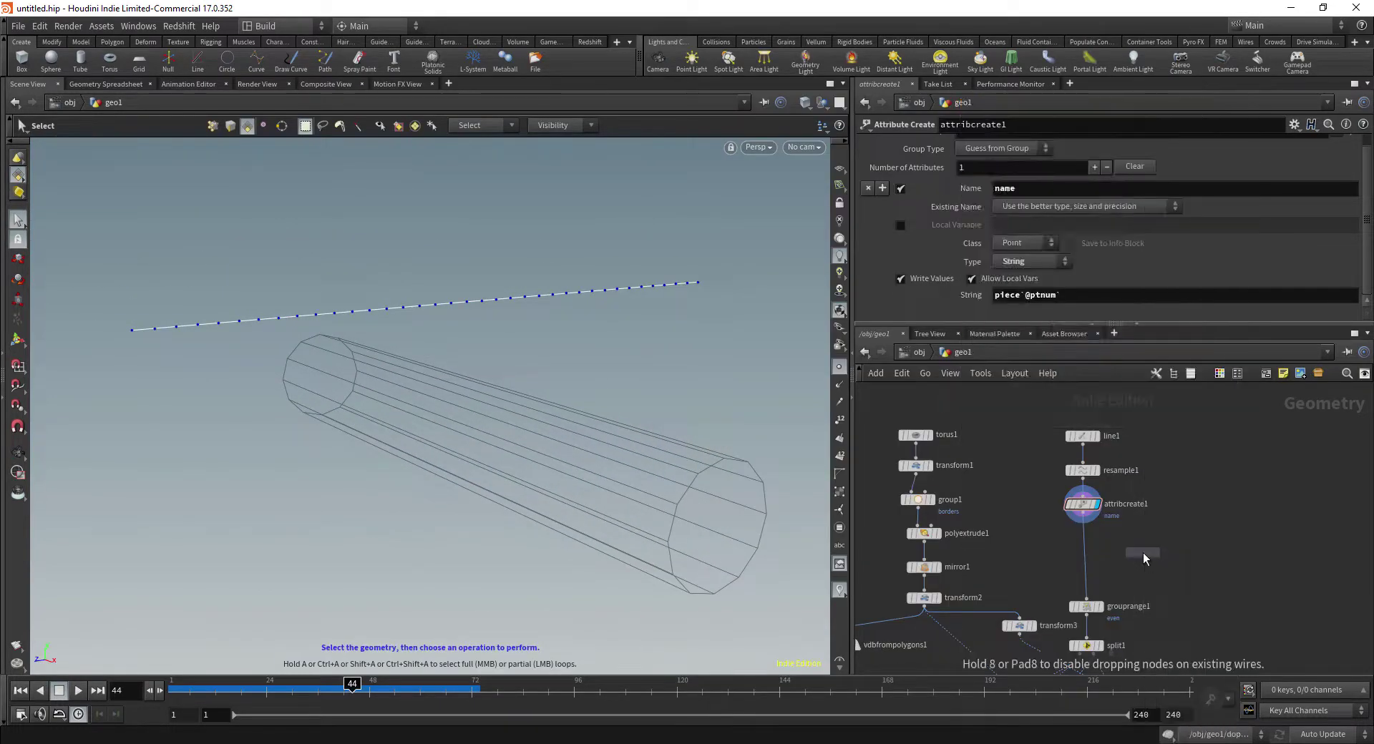
pyautogui.click(1092, 541)
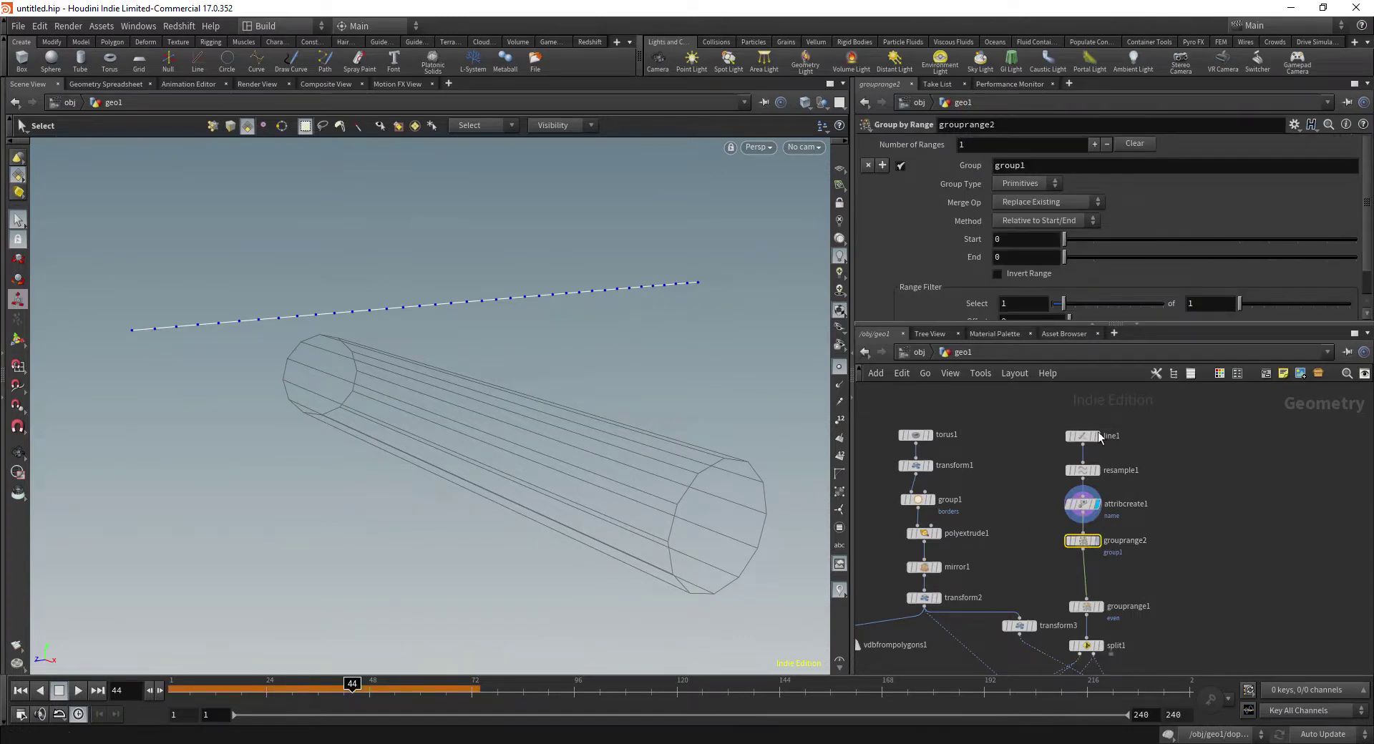
# Display grouprange2 and define a point group named active, with Start 1 and End 1 relative to the line's ends
pyautogui.click(1091, 541)
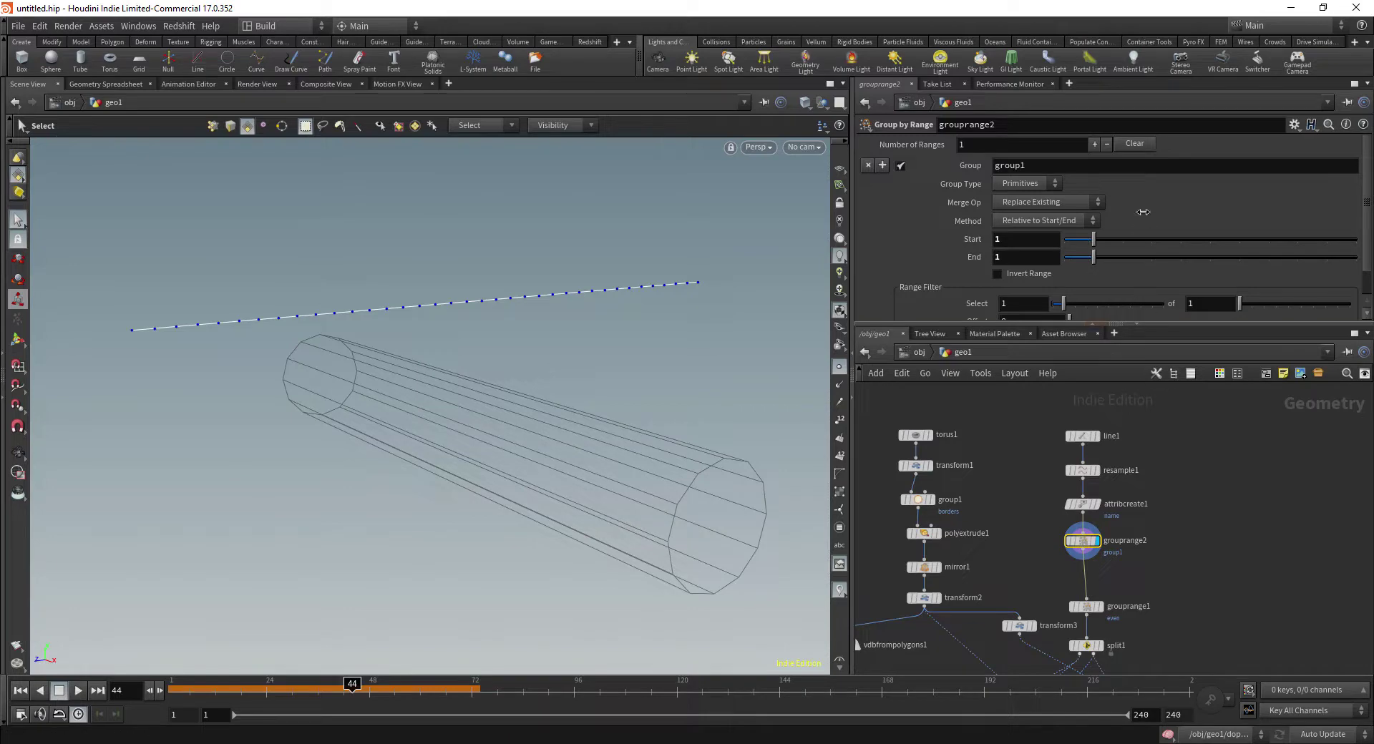
pyautogui.click(1059, 167)
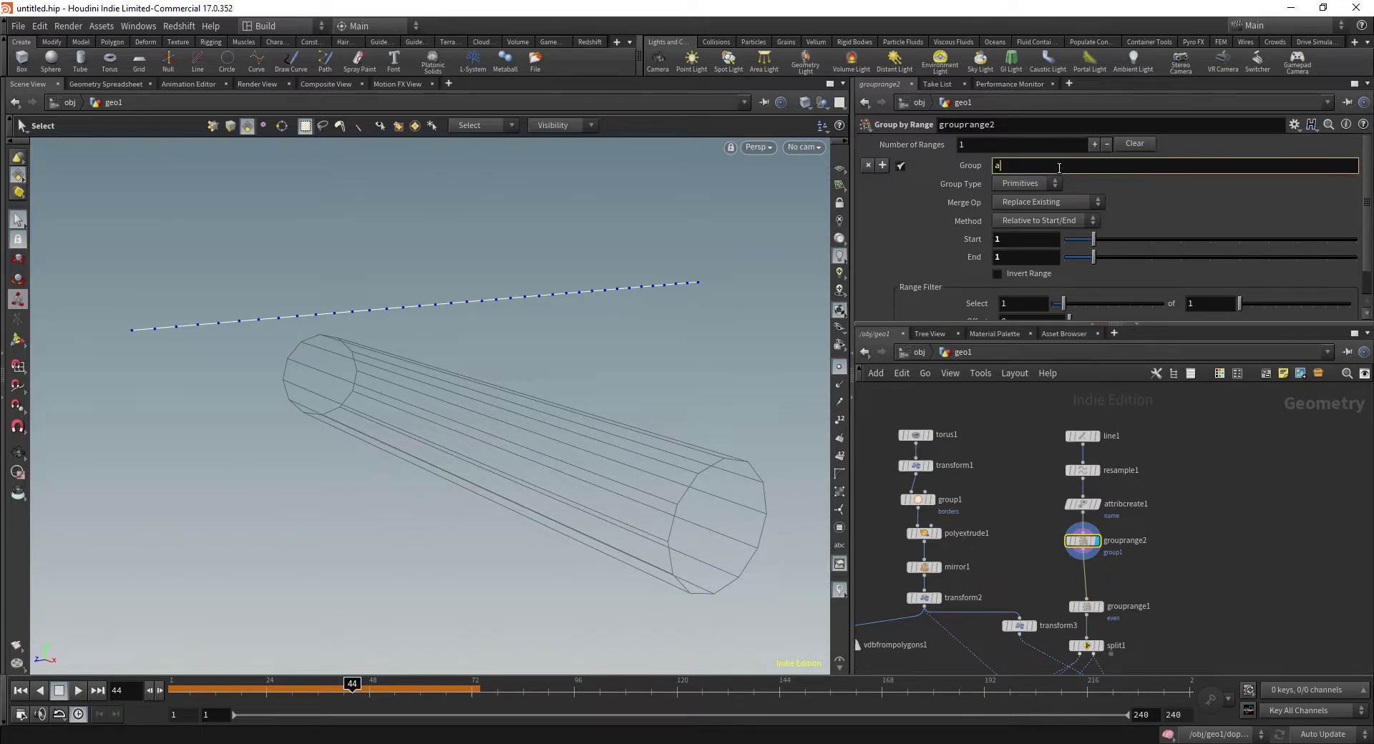
pyautogui.write('active')
pyautogui.press('Return')
pyautogui.click(1038, 182)
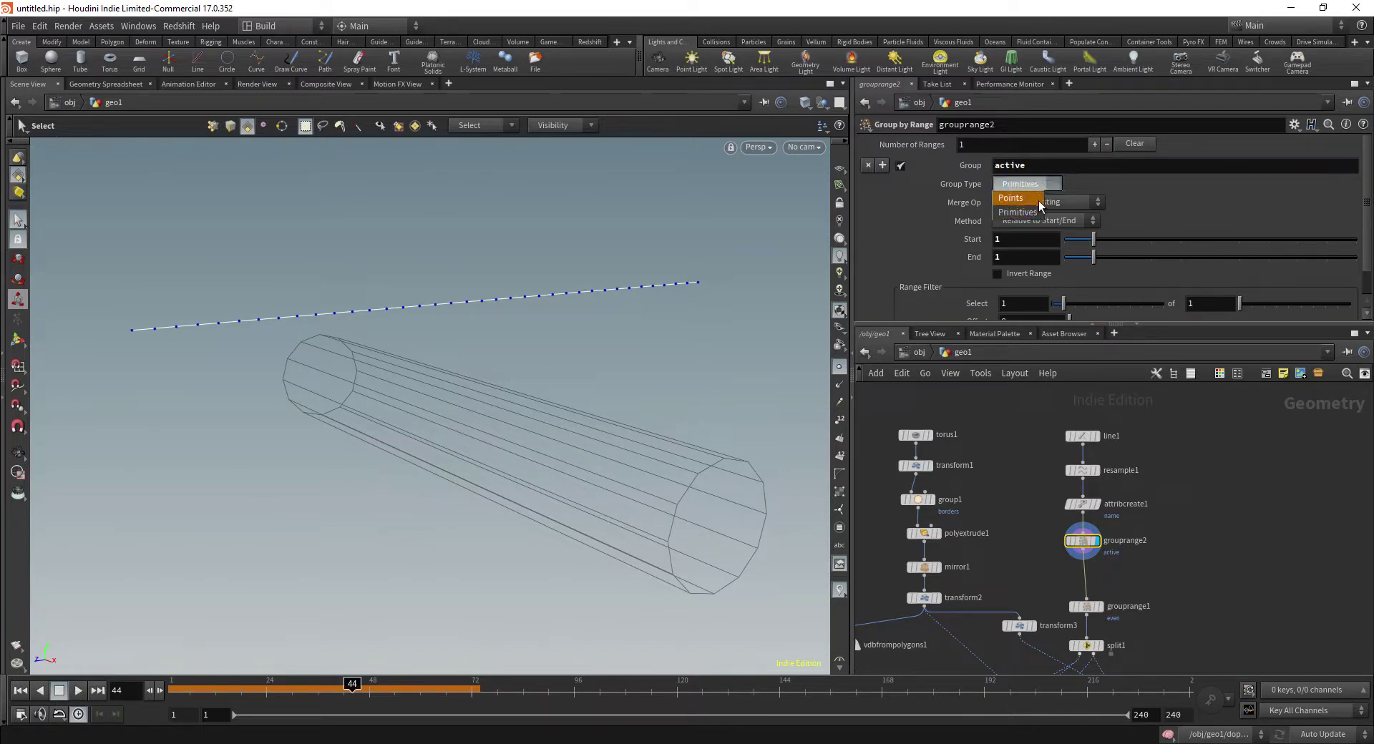
pyautogui.click(1023, 199)
# Insert an Attribute Create node between grouprange2 and grouprange1
pyautogui.press('Tab')
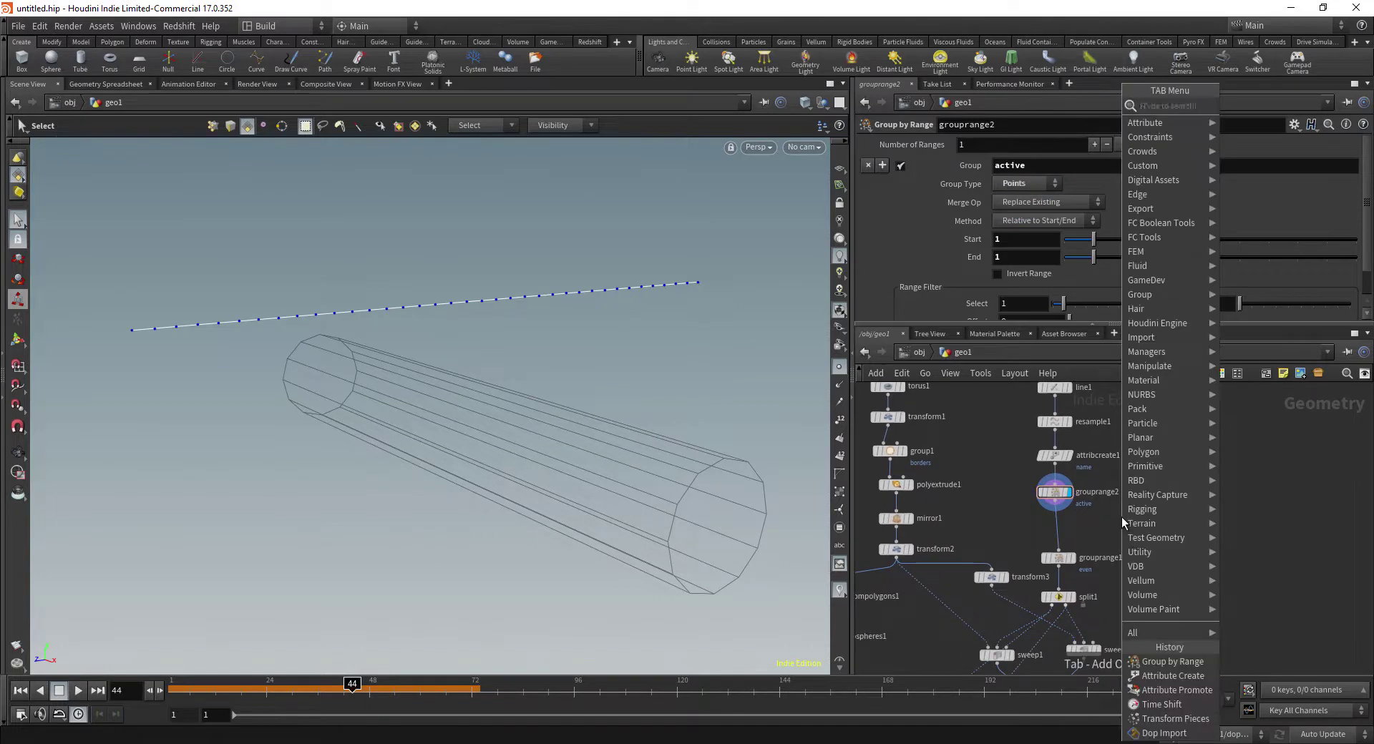
pyautogui.press('Escape')
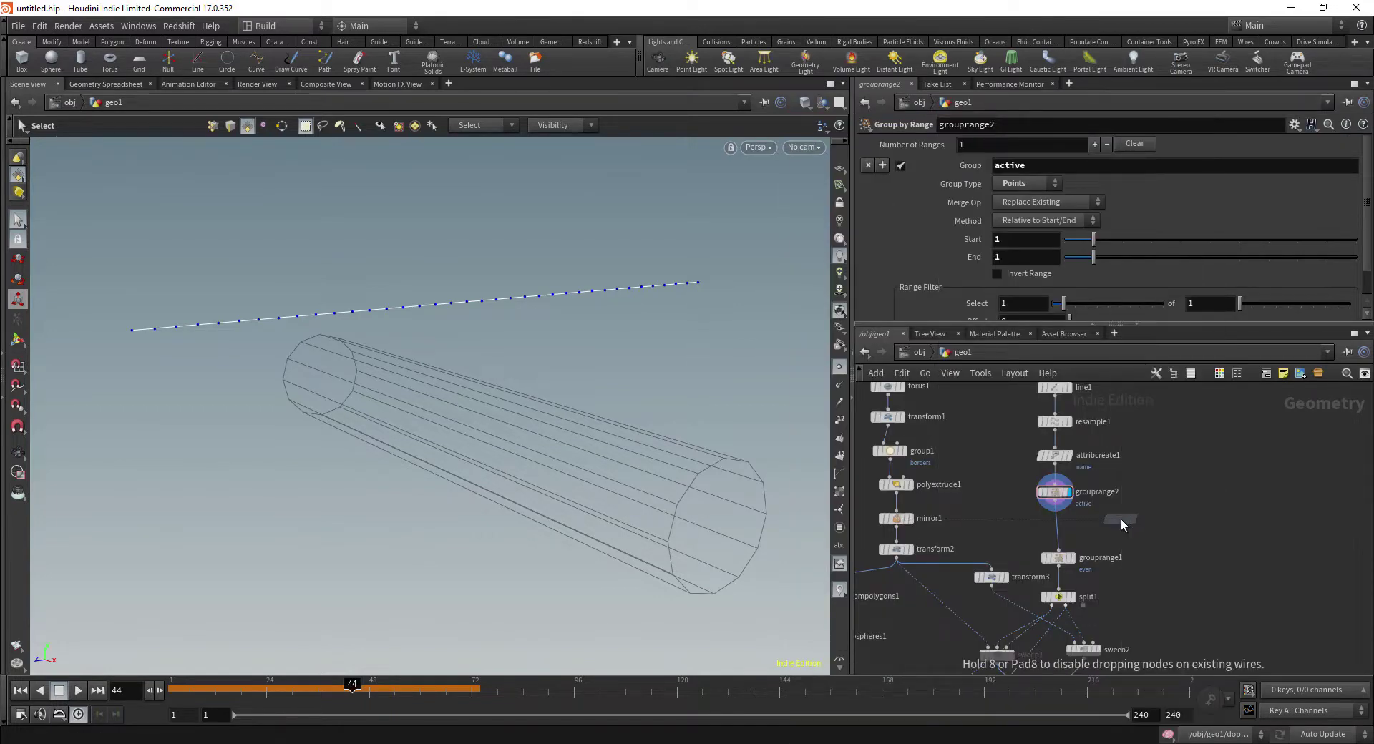
pyautogui.click(1058, 530)
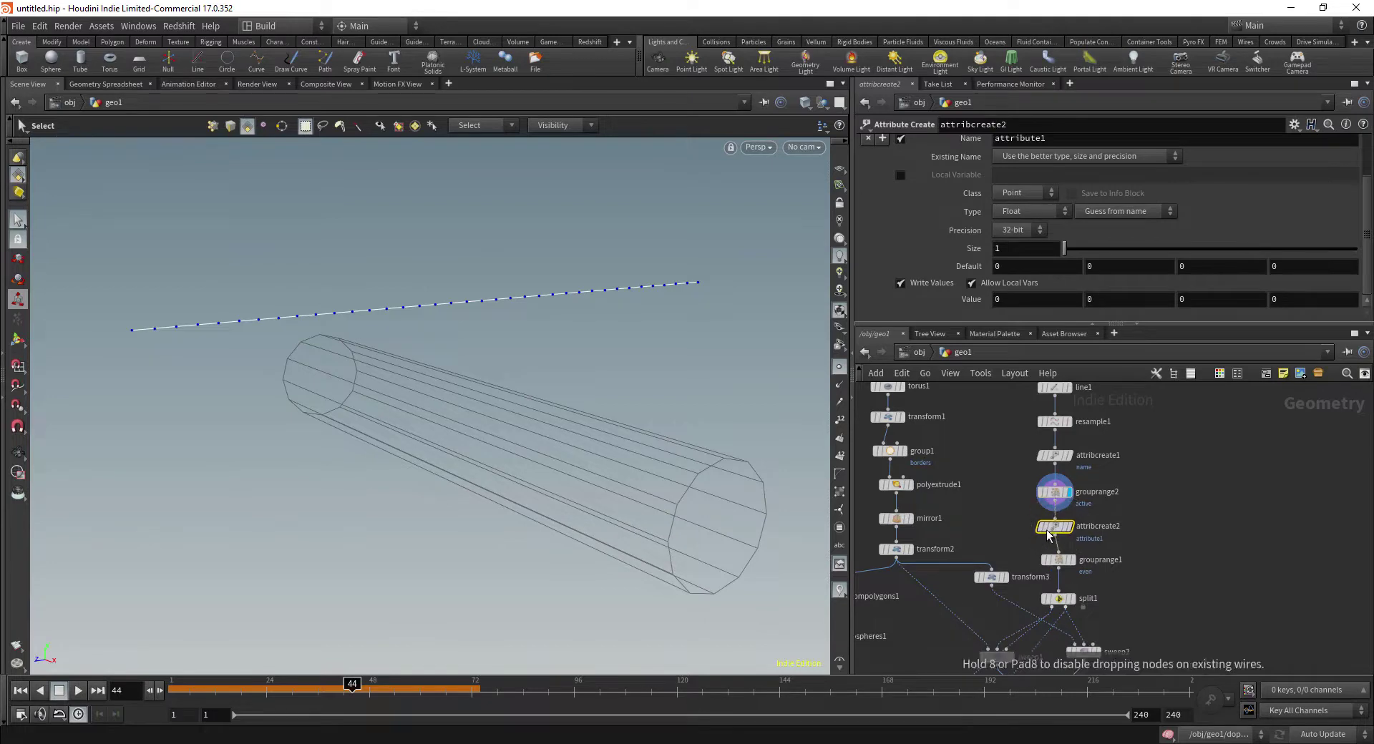
# Name the new attribute active, restrict it to the active group, and set its value to 1 with default 0
pyautogui.scroll(3, 1037, 218)
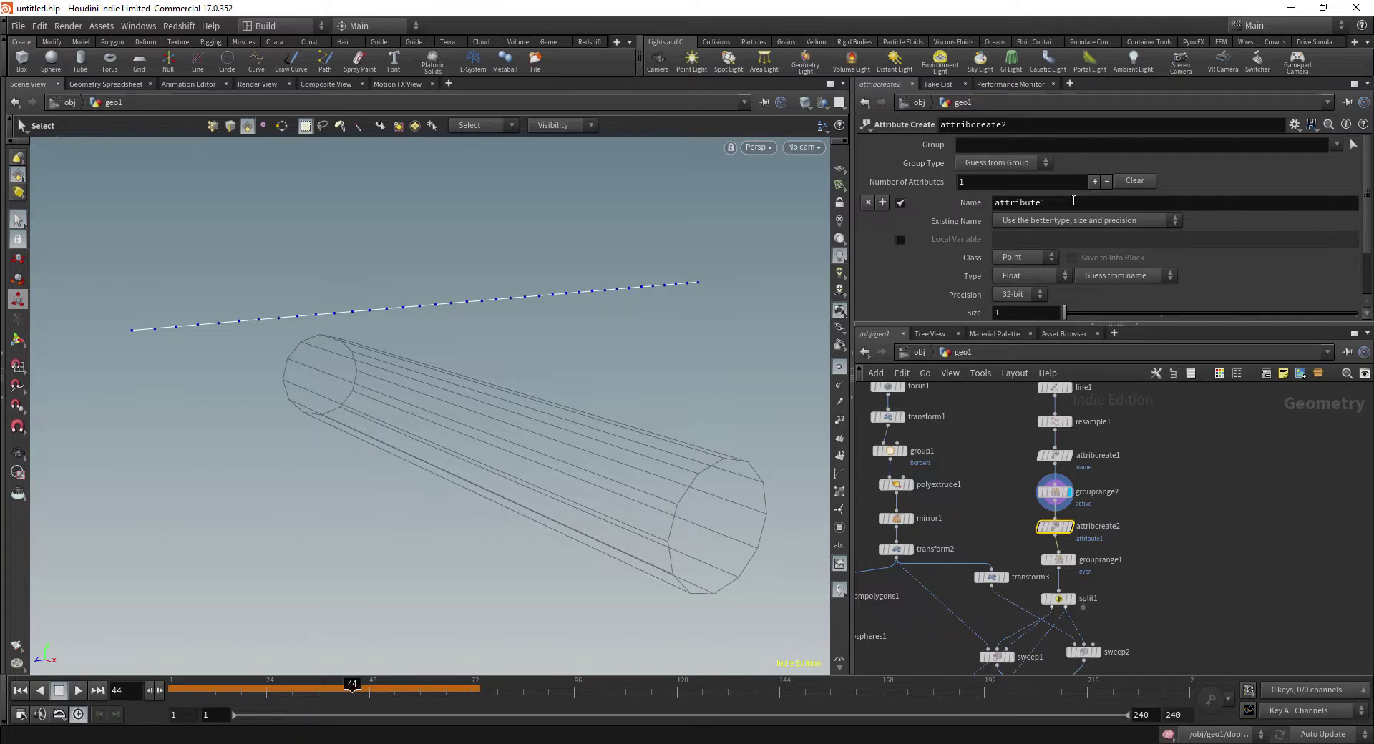
pyautogui.doubleClick(1073, 201)
pyautogui.press('Return')
pyautogui.click(1337, 144)
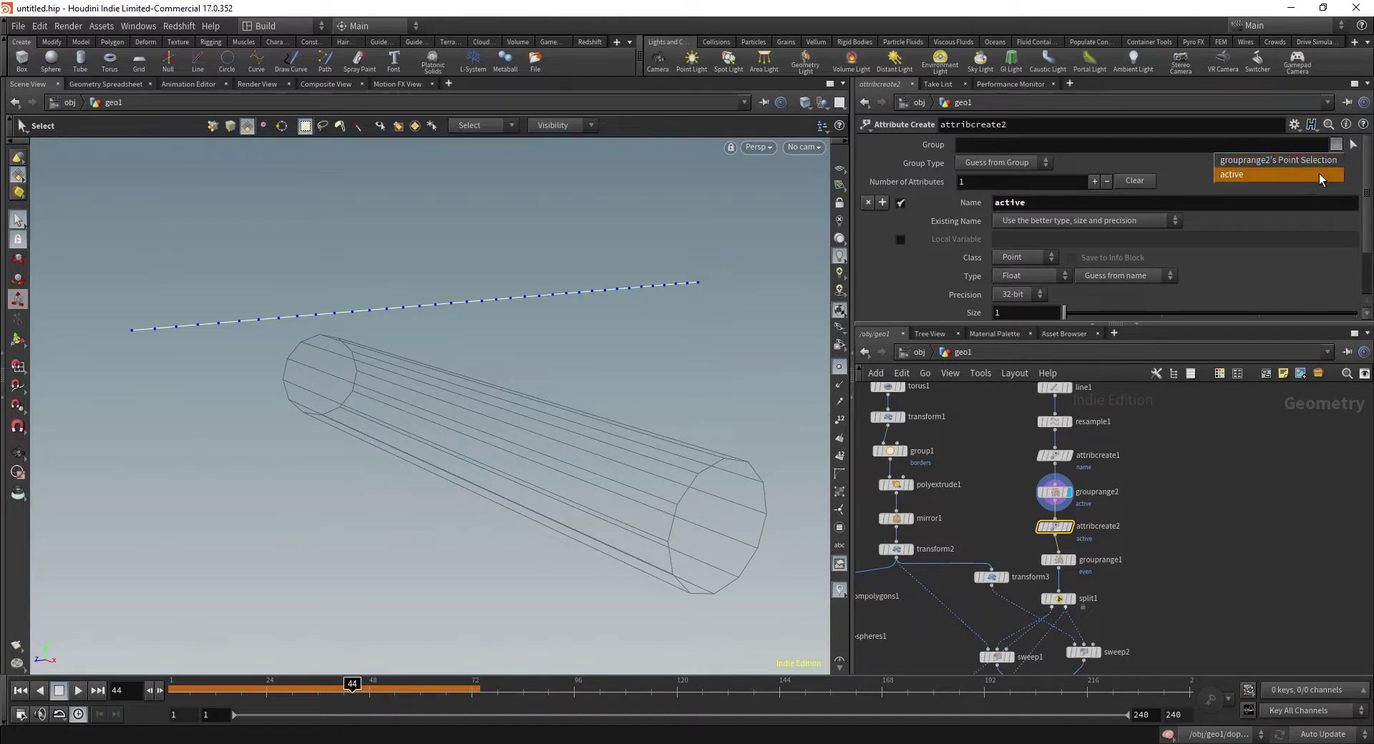
pyautogui.click(1246, 174)
pyautogui.scroll(-3, 919, 259)
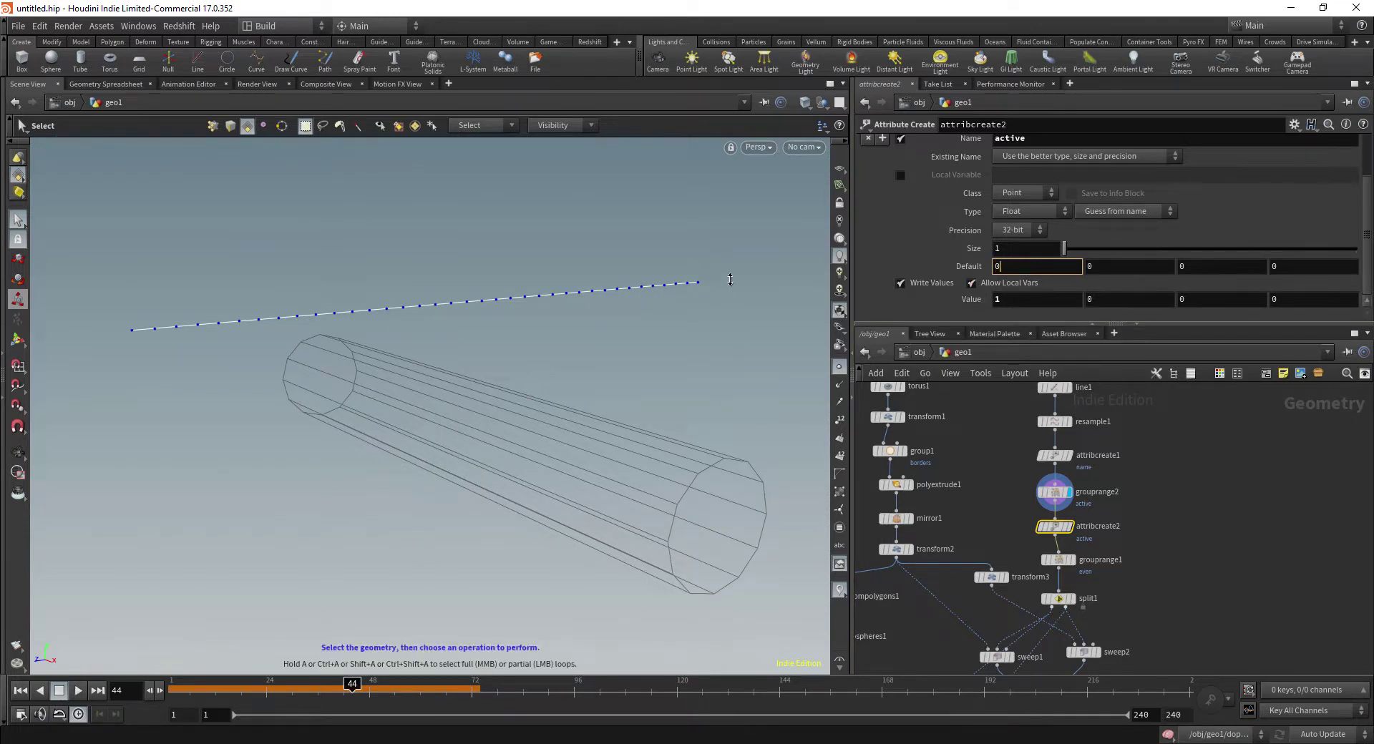
pyautogui.click(1320, 589)
# Add active to the transfer attributes of pack1, alongside name
pyautogui.moveTo(1197, 584); pyautogui.dragTo(1225, 433, button='middle')
pyautogui.scroll(-2, 1217, 551)
pyautogui.scroll(1, 1126, 561)
pyautogui.moveTo(1123, 597); pyautogui.dragTo(1126, 491, button='middle')
pyautogui.scroll(3, 1101, 533)
pyautogui.moveTo(1104, 553); pyautogui.dragTo(1134, 541, button='middle')
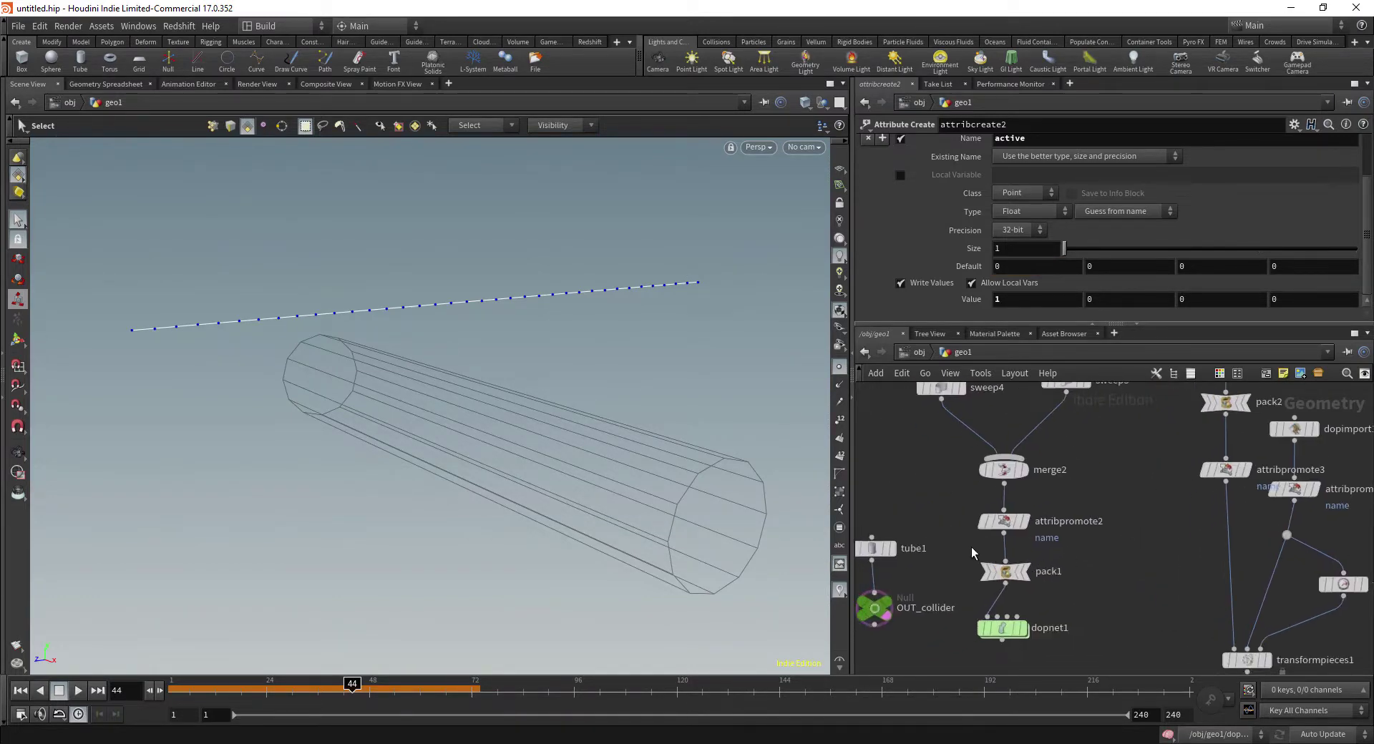
pyautogui.click(1000, 571)
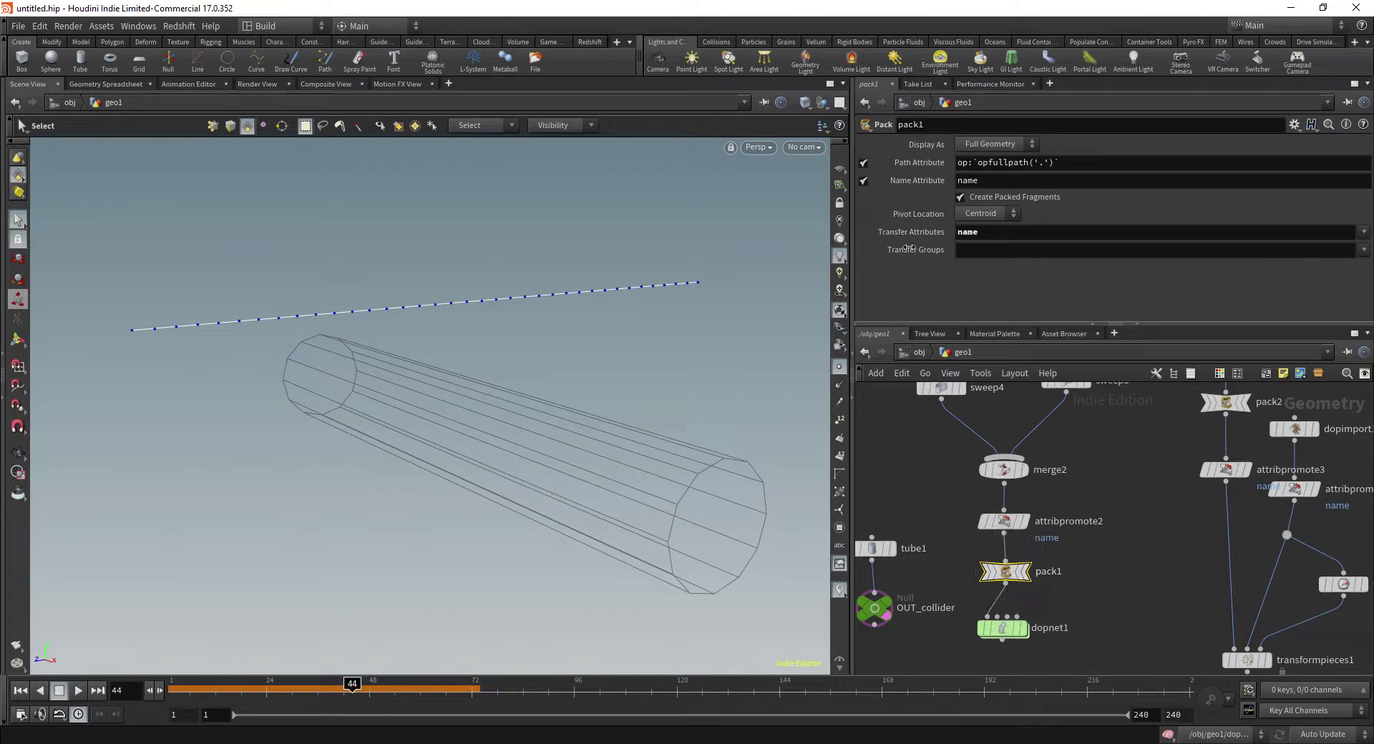
pyautogui.moveTo(1019, 573)
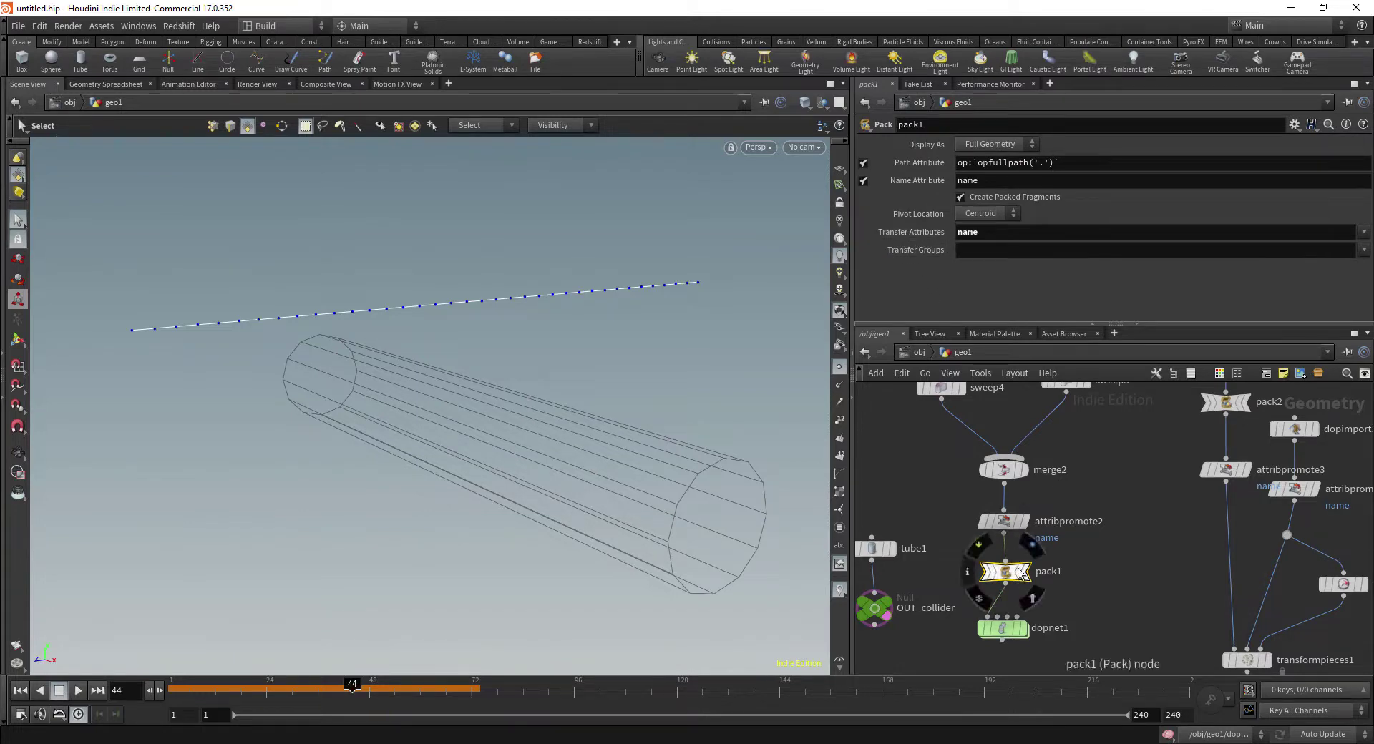
pyautogui.click(990, 232)
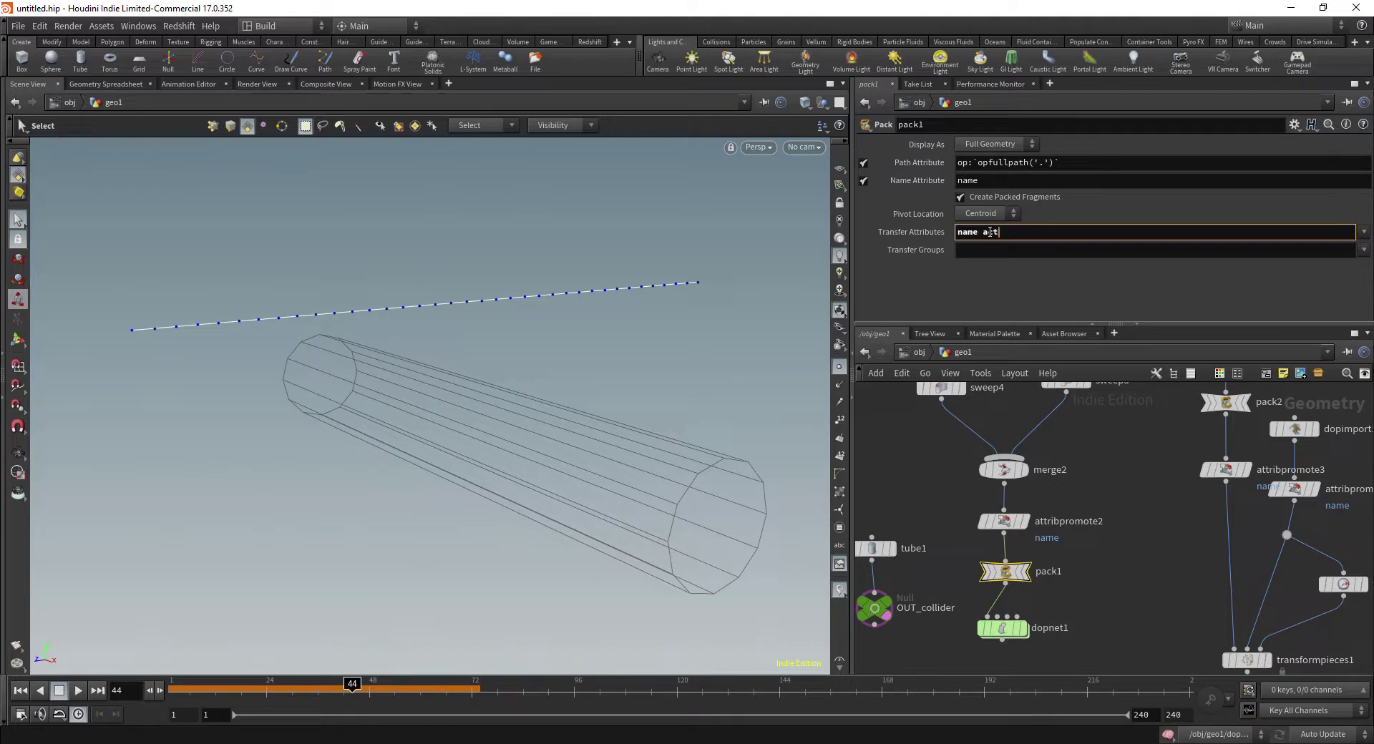
pyautogui.press('Return')
# Display transformpieces1, play the chain simulation from the first frame, and rewind it to the start
pyautogui.moveTo(1136, 503); pyautogui.dragTo(995, 382, button='middle')
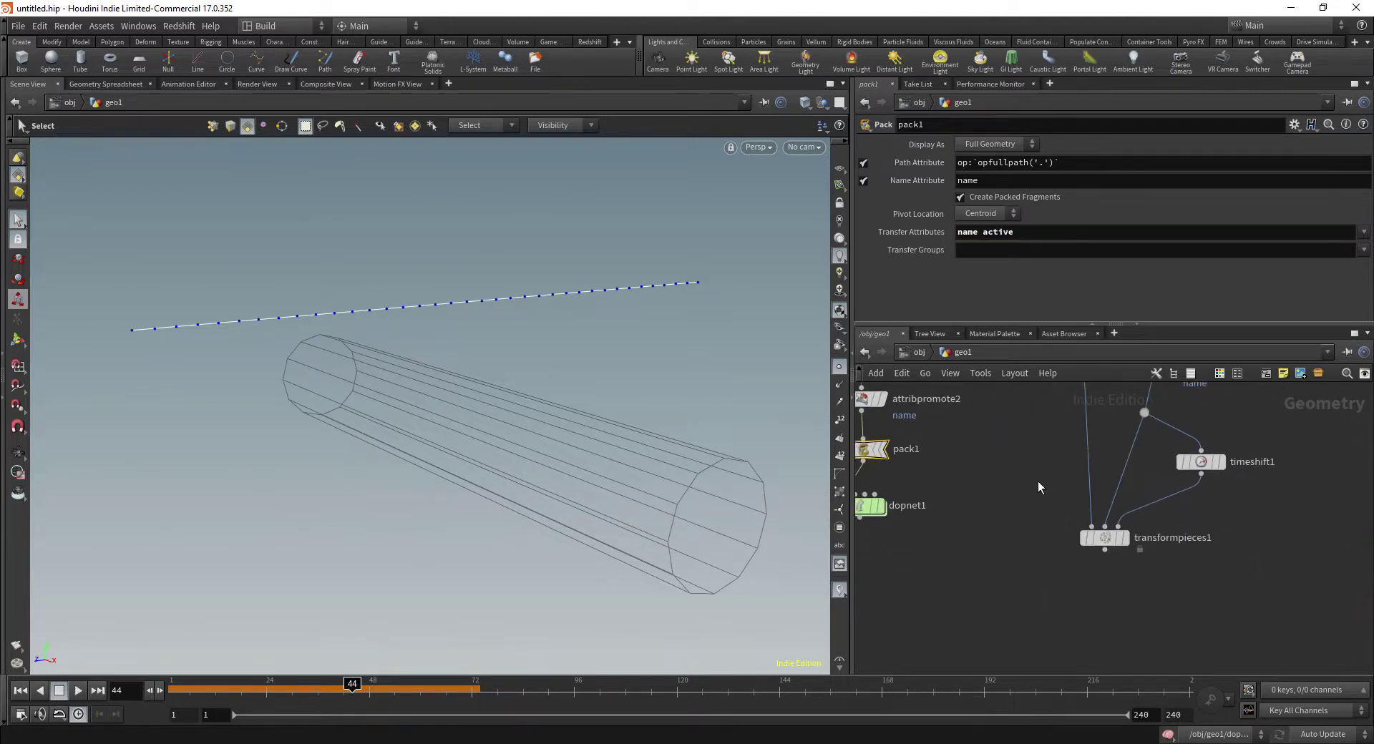
pyautogui.click(1126, 538)
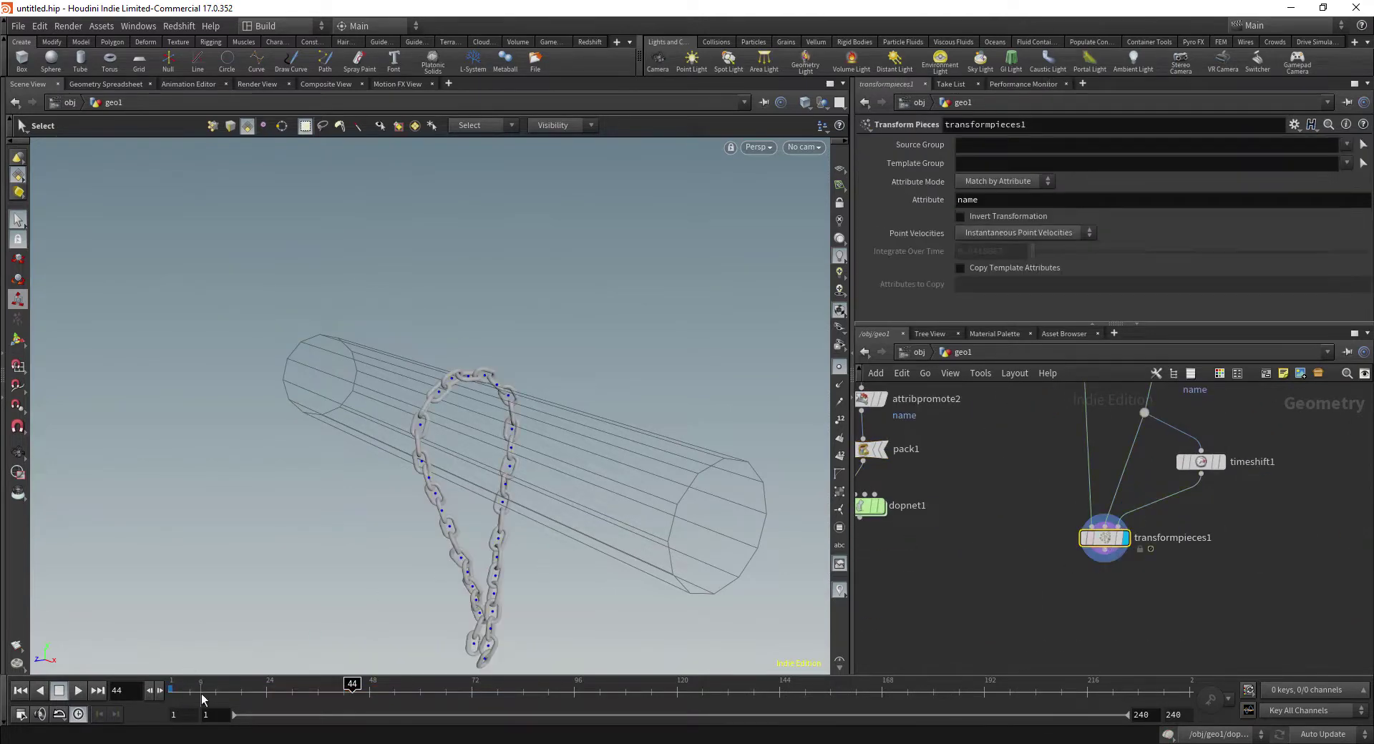
pyautogui.moveTo(193, 694); pyautogui.dragTo(168, 685)
pyautogui.press('Up')
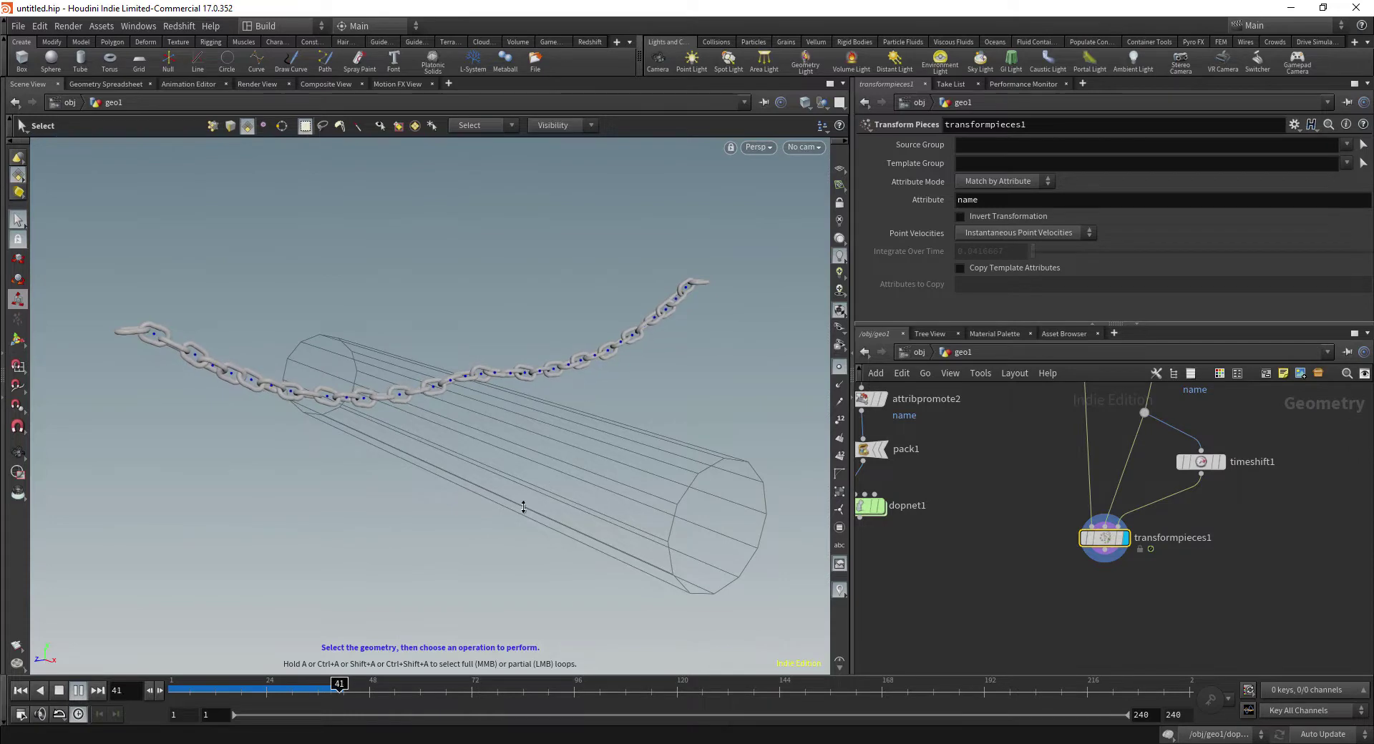
pyautogui.moveTo(1032, 514); pyautogui.dragTo(1113, 620, button='middle')
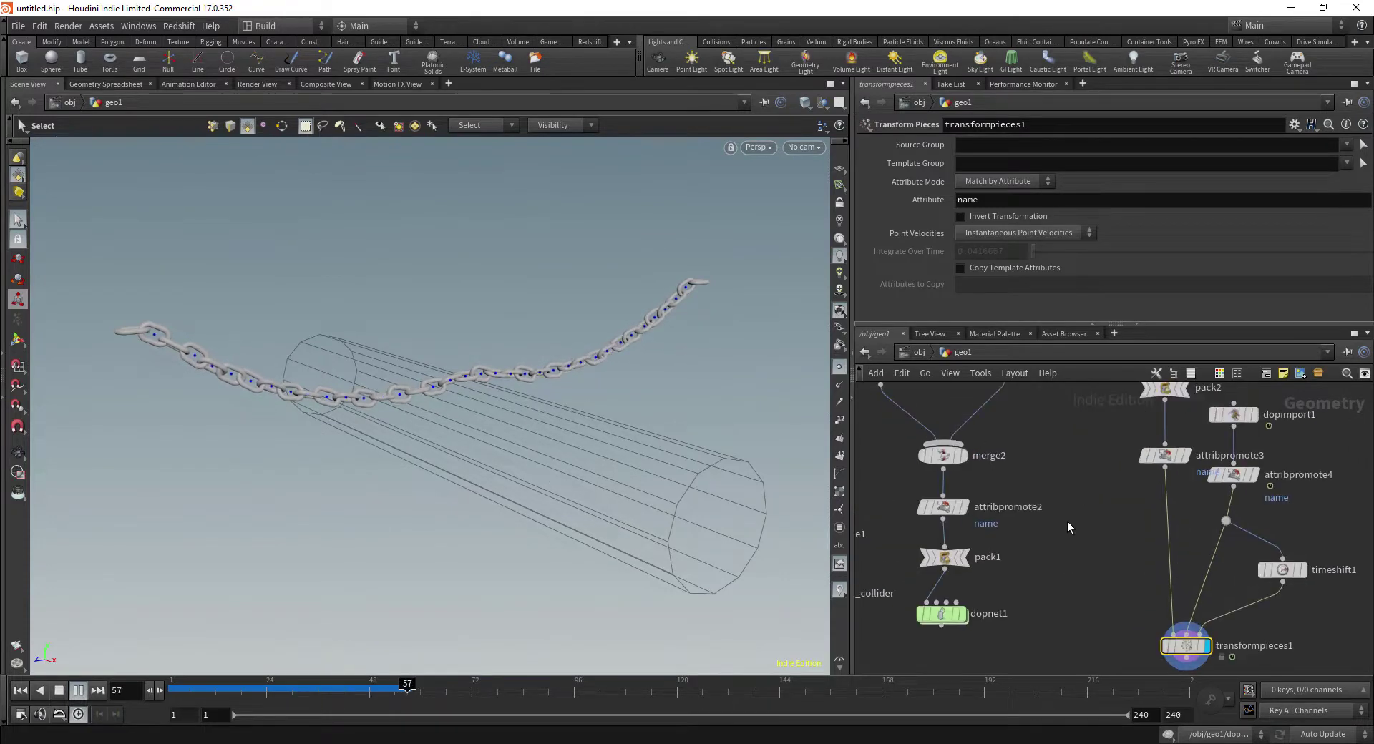
pyautogui.press('Up')
pyautogui.moveTo(348, 690); pyautogui.dragTo(170, 694)
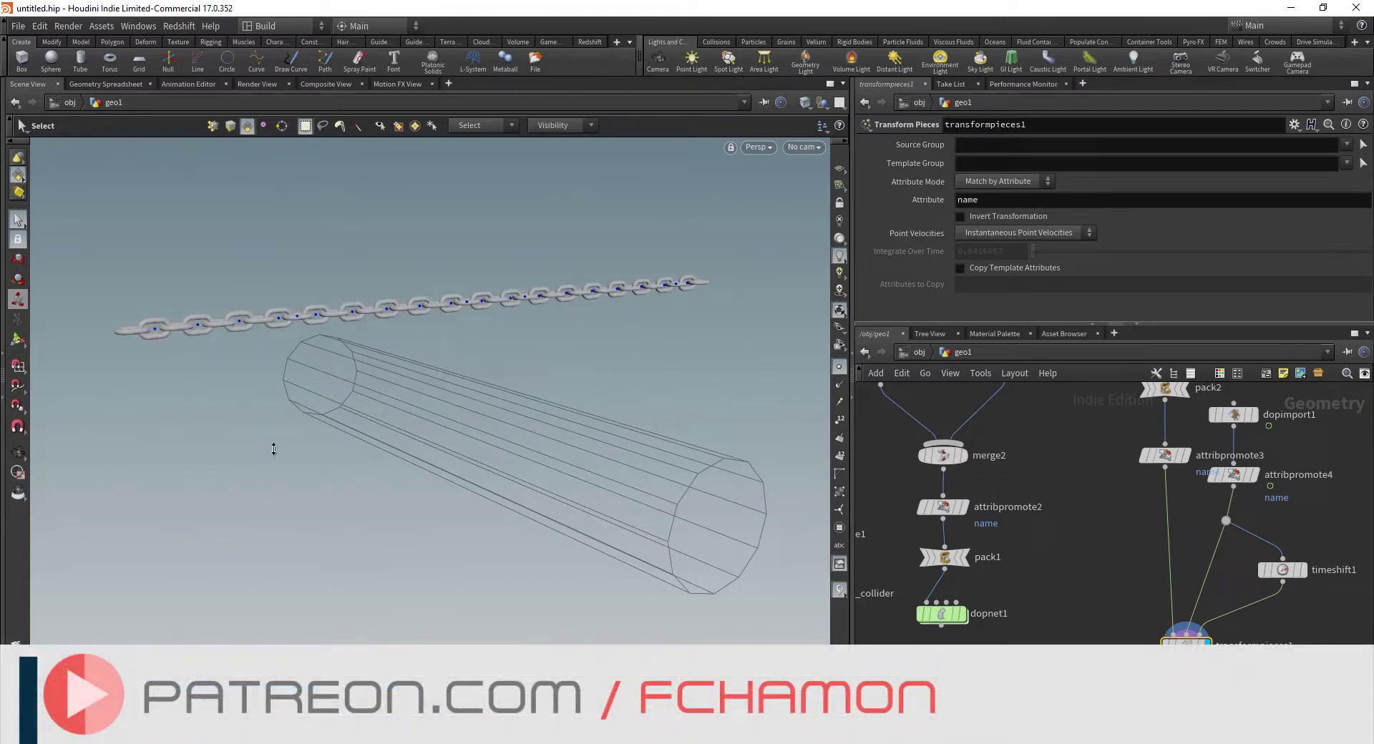